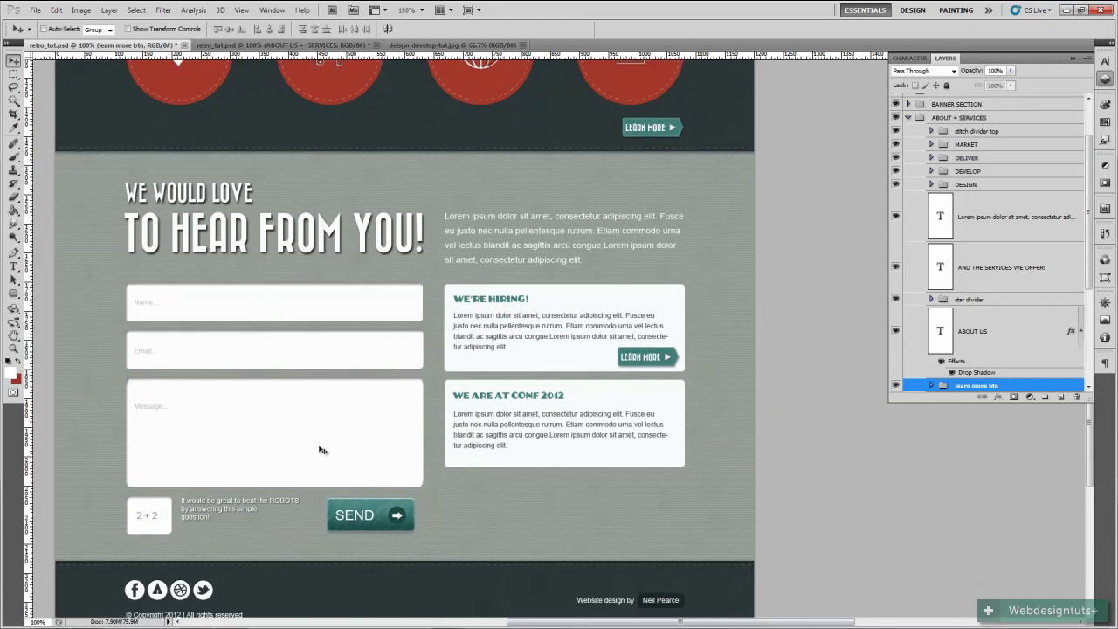
Examine the contact section in the finished reference design and the empty area below the services section in the working document
{"action": "scroll", "coordinate": [245, 508], "scroll_direction": "down", "scroll_amount": 2}
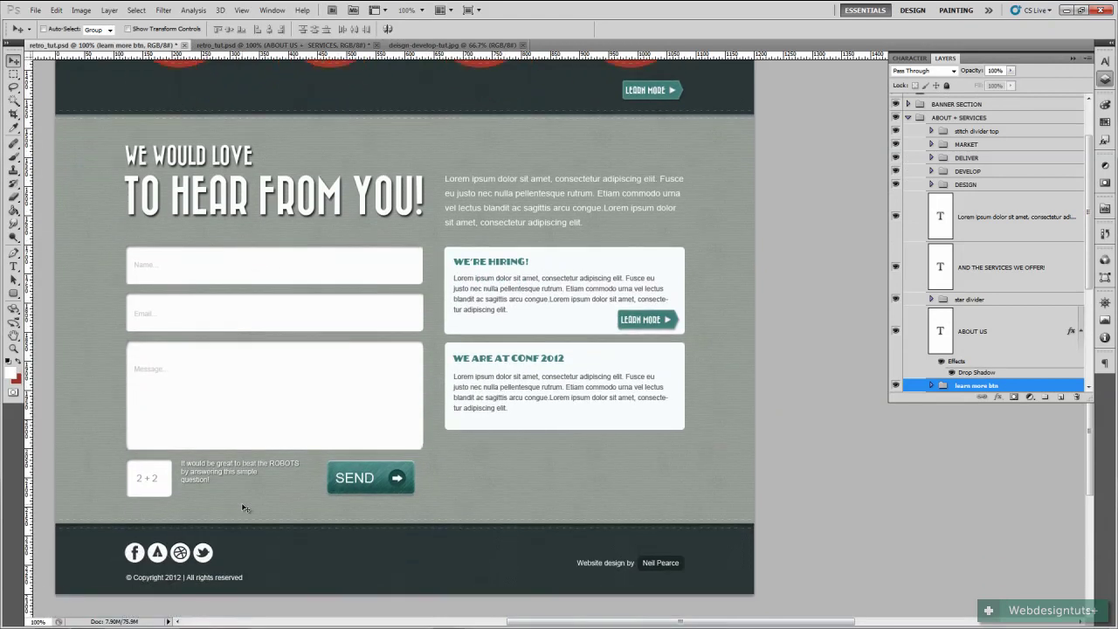
{"action": "scroll", "coordinate": [411, 250], "scroll_direction": "up", "scroll_amount": 4}
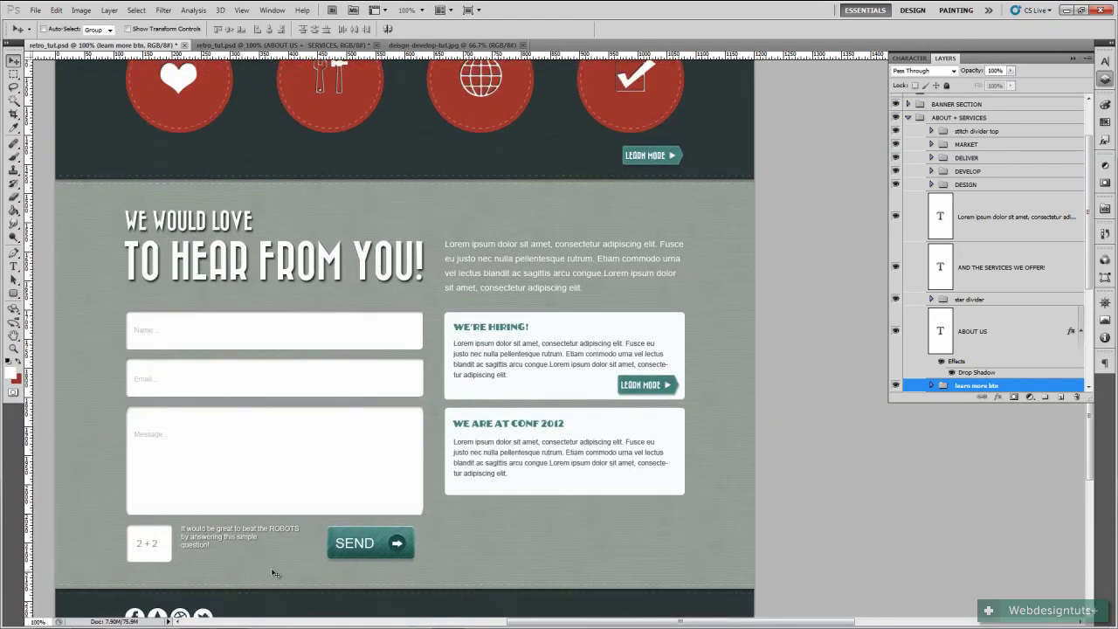
{"action": "left_click", "coordinate": [265, 44]}
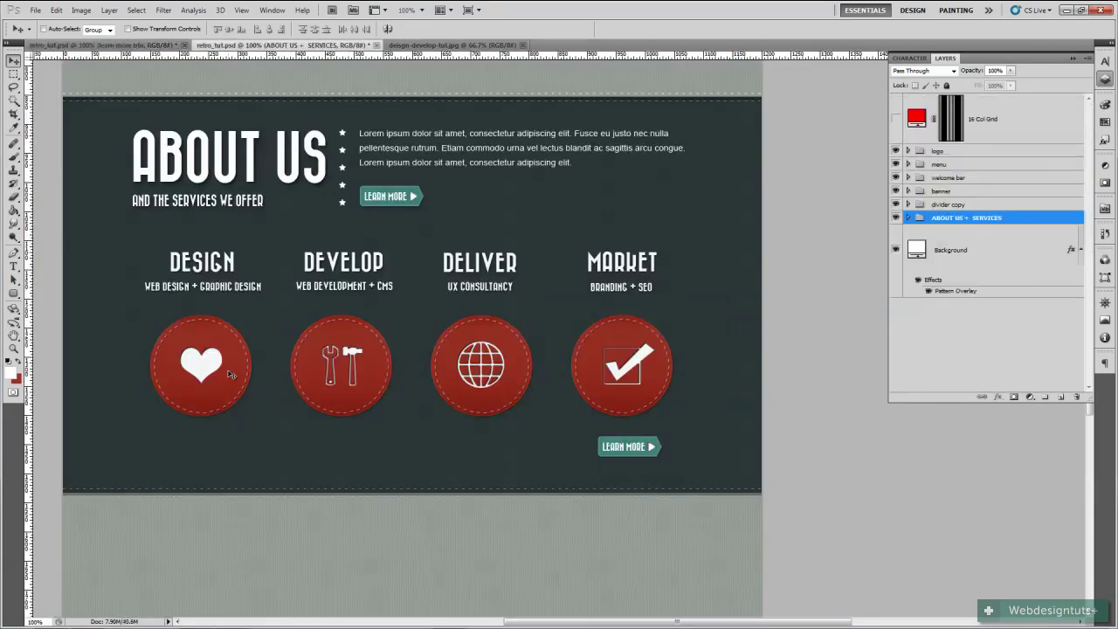
{"action": "scroll", "coordinate": [244, 389], "scroll_direction": "down", "scroll_amount": 4}
{"action": "scroll", "coordinate": [244, 406], "scroll_direction": "down", "scroll_amount": 12}
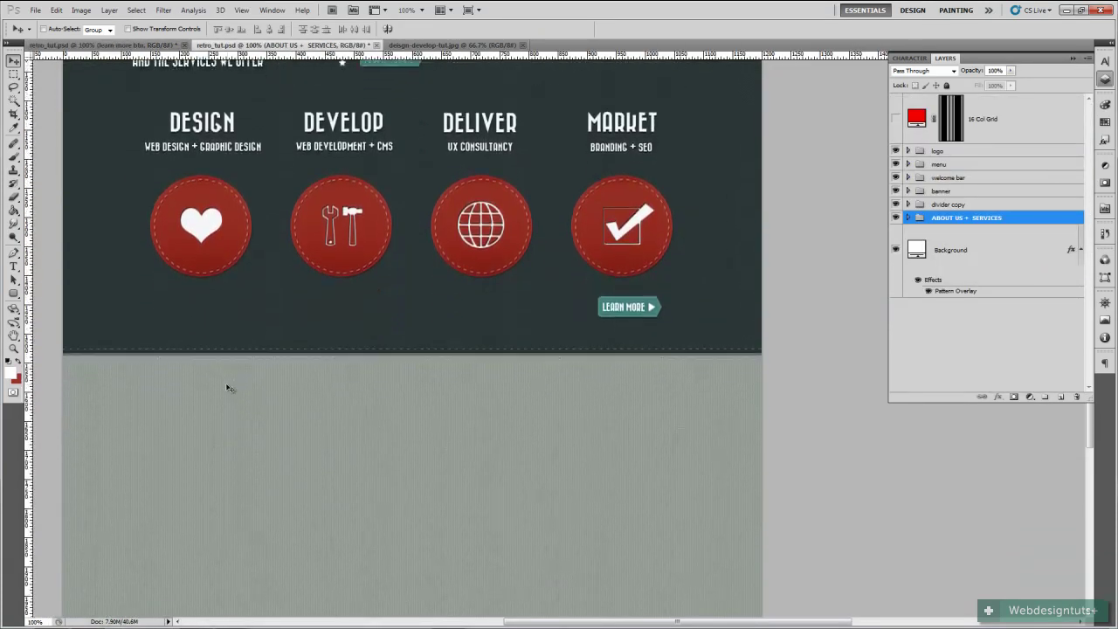
{"action": "scroll", "coordinate": [211, 381], "scroll_direction": "down", "scroll_amount": 1}
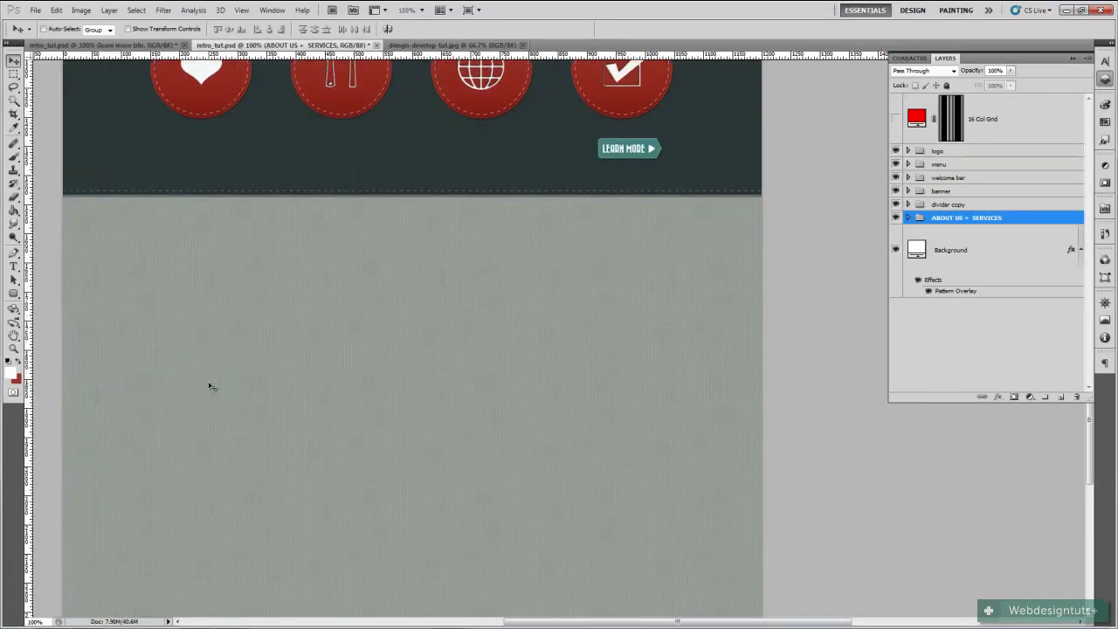
{"action": "scroll", "coordinate": [208, 377], "scroll_direction": "up", "scroll_amount": 2}
{"action": "left_click", "coordinate": [133, 45]}
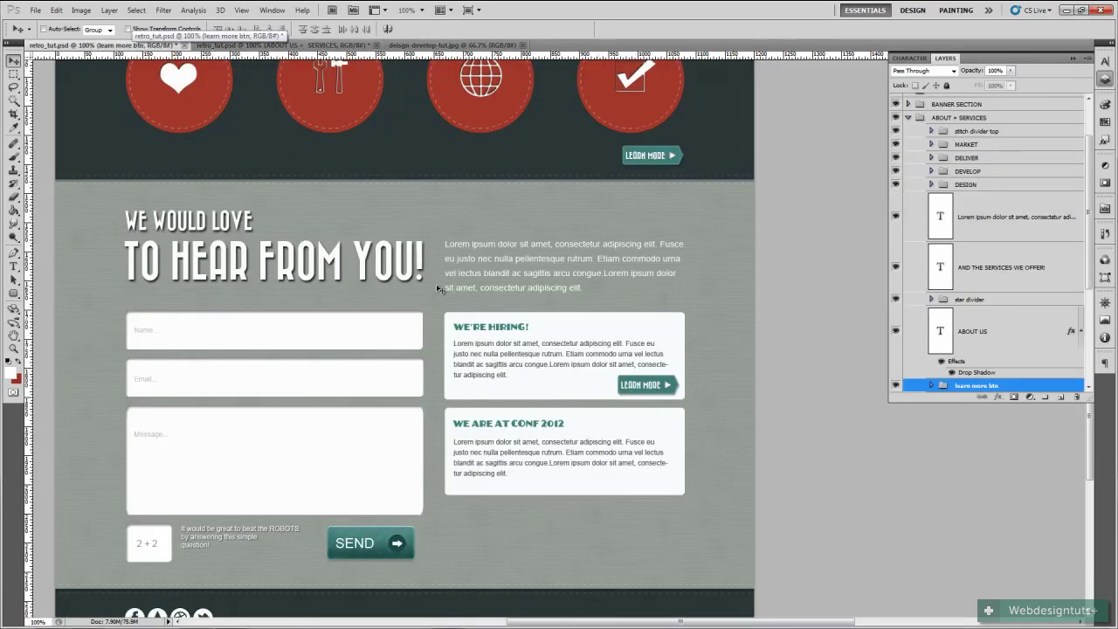
Add the white text "WE WOULD LOVE" in Bazar Medium at 35 px below the services section, directly above the Background layer
{"action": "left_click", "coordinate": [320, 45]}
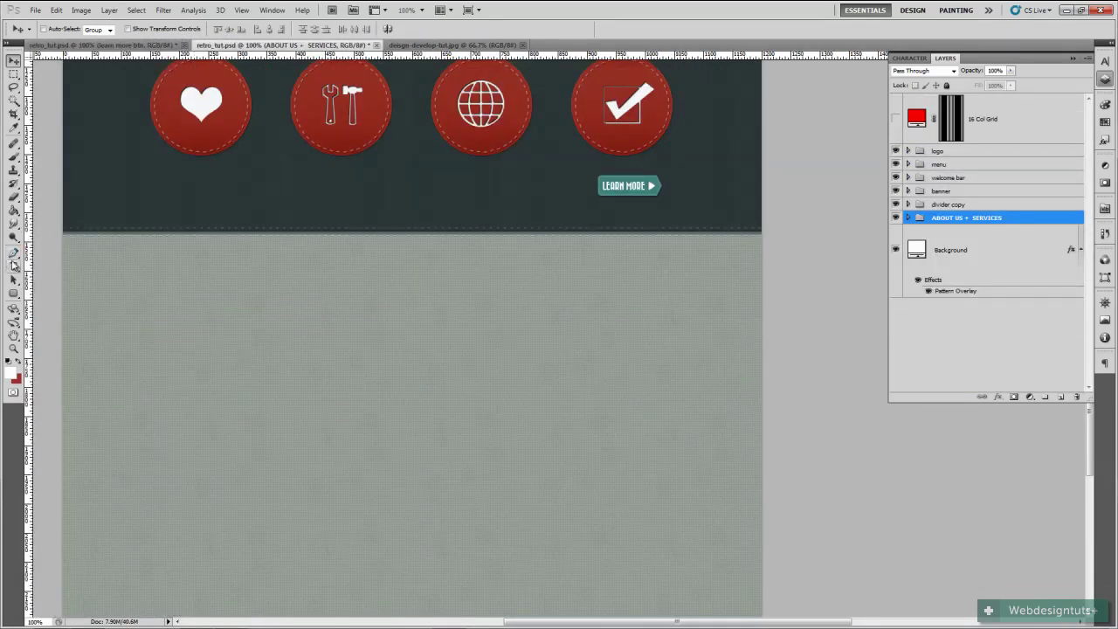
{"action": "left_click", "coordinate": [14, 266]}
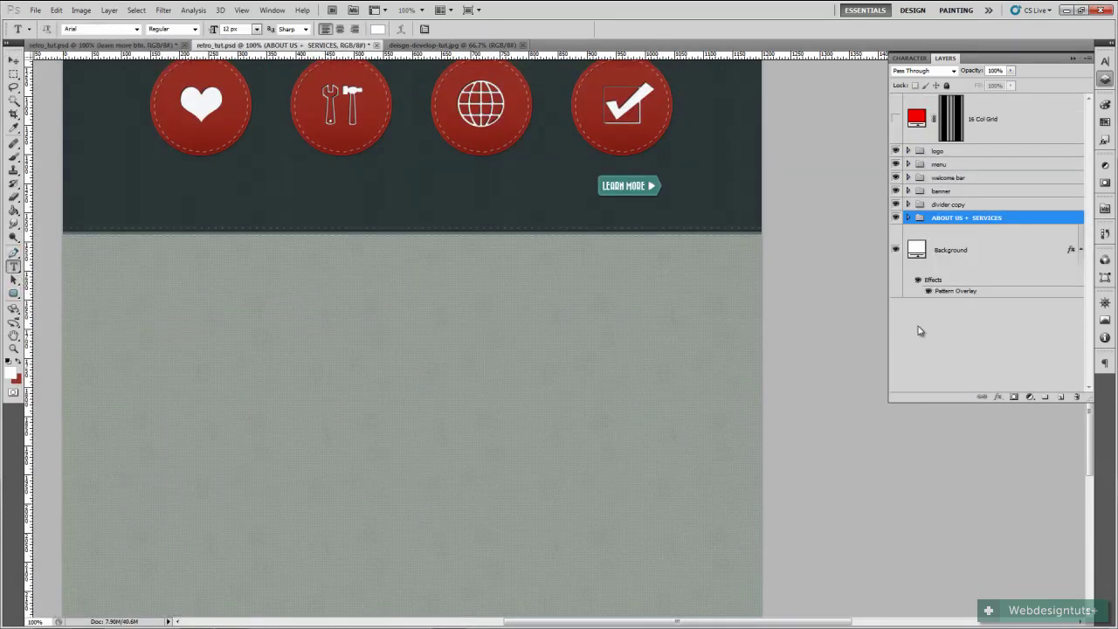
{"action": "left_click", "coordinate": [960, 262]}
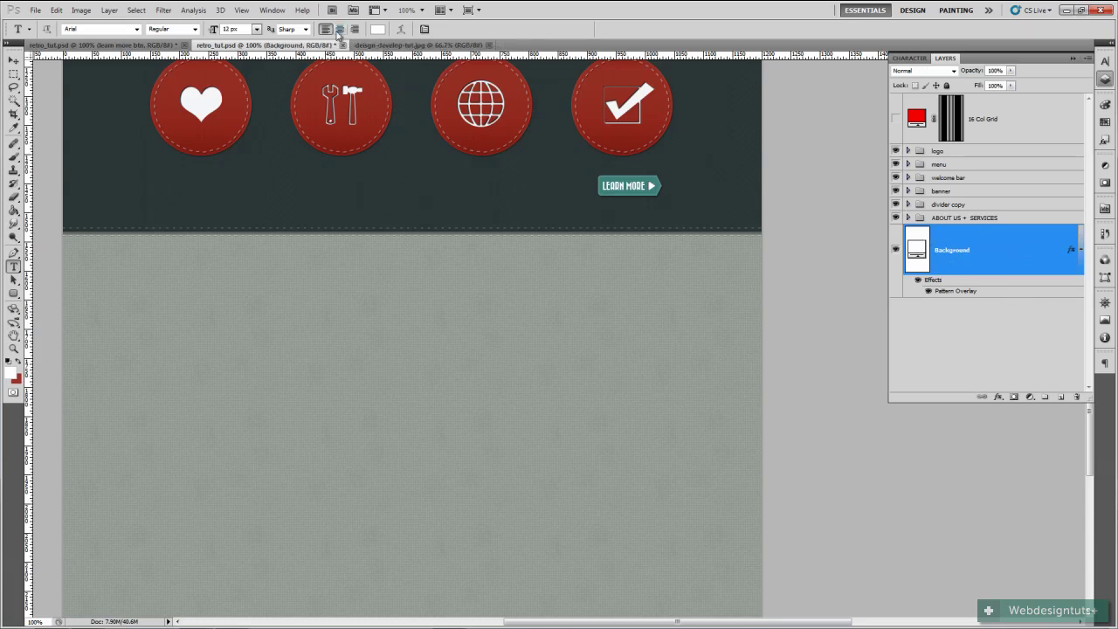
{"action": "left_click", "coordinate": [136, 29]}
{"action": "left_click", "coordinate": [102, 106]}
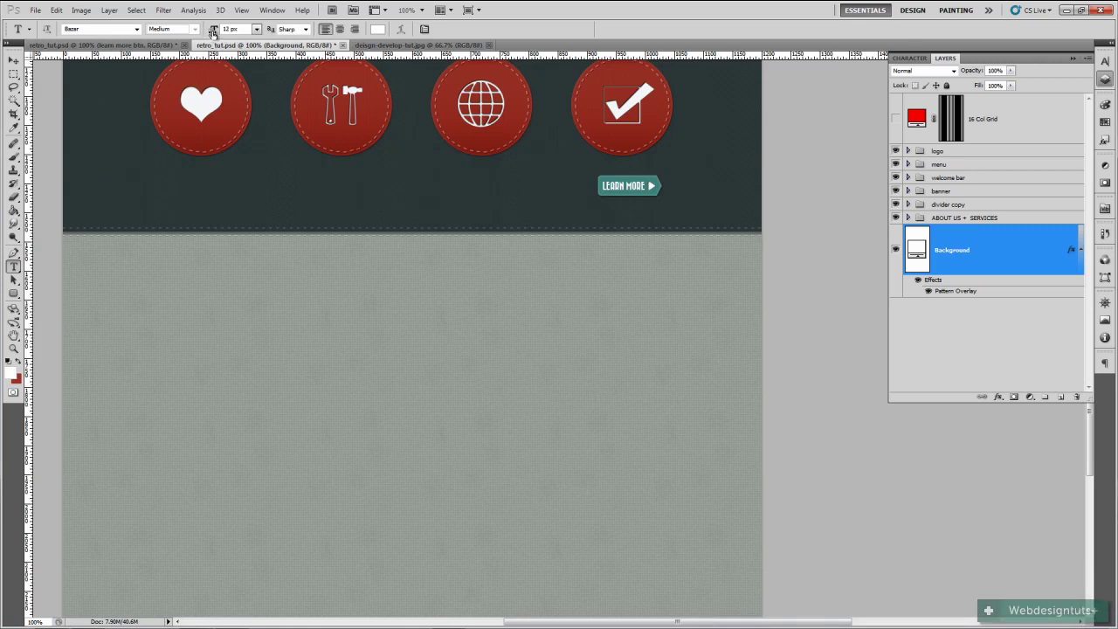
{"action": "left_click_drag", "start_coordinate": [212, 33], "coordinate": [226, 34]}
{"action": "left_click", "coordinate": [147, 284]}
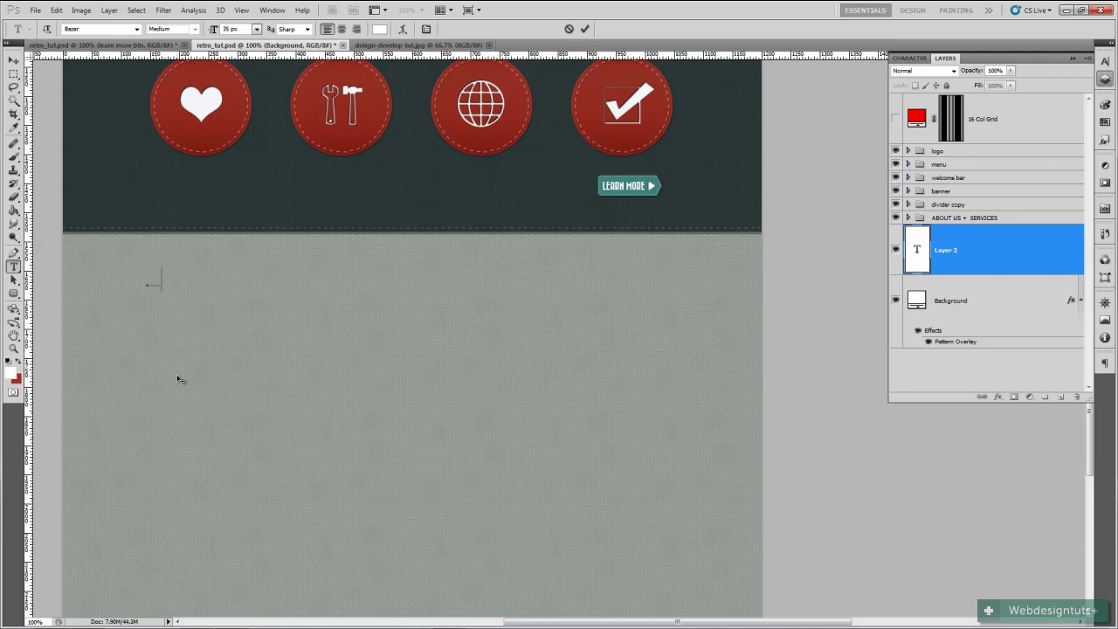
{"action": "type", "text": "WE WOULD L"}
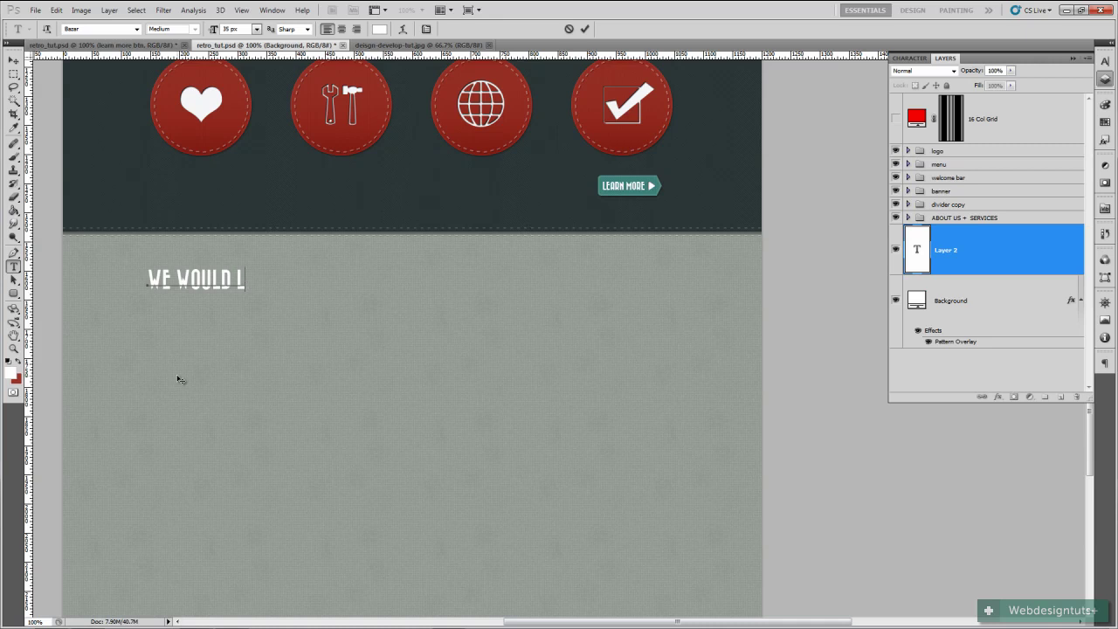
{"action": "type", "text": "OVE"}
{"action": "left_click", "coordinate": [584, 29]}
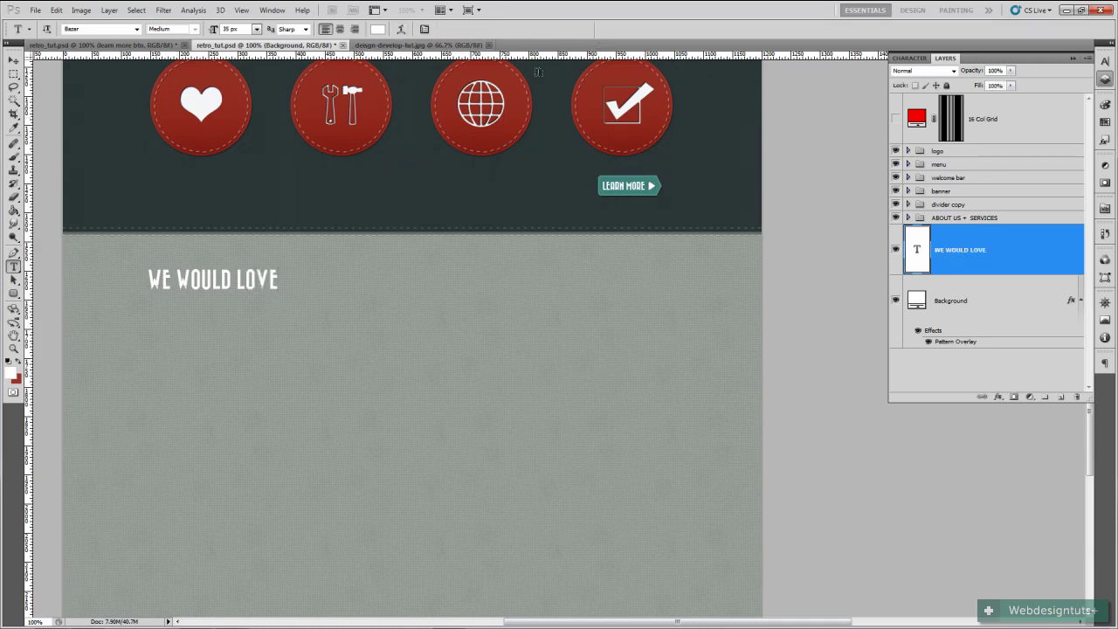
Add the heading "TO HEAR FROM YOU!" in Bazar at 68 px and place it left-aligned beneath "WE WOULD LOVE"
{"action": "left_click", "coordinate": [153, 311]}
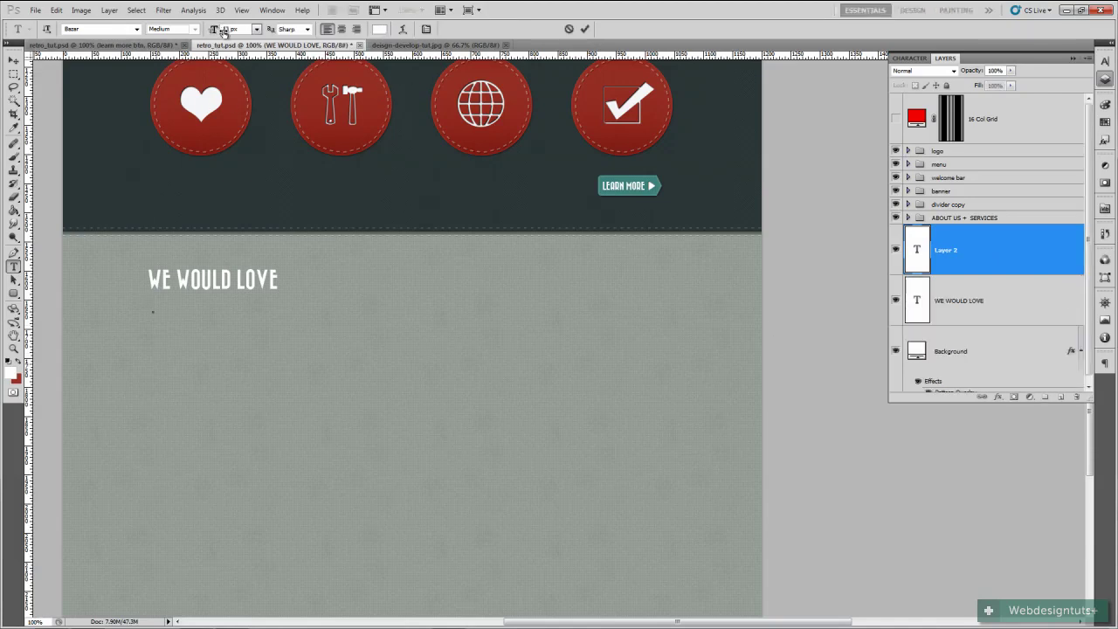
{"action": "left_click_drag", "start_coordinate": [224, 32], "coordinate": [228, 38]}
{"action": "type", "text": "TO HEAR"}
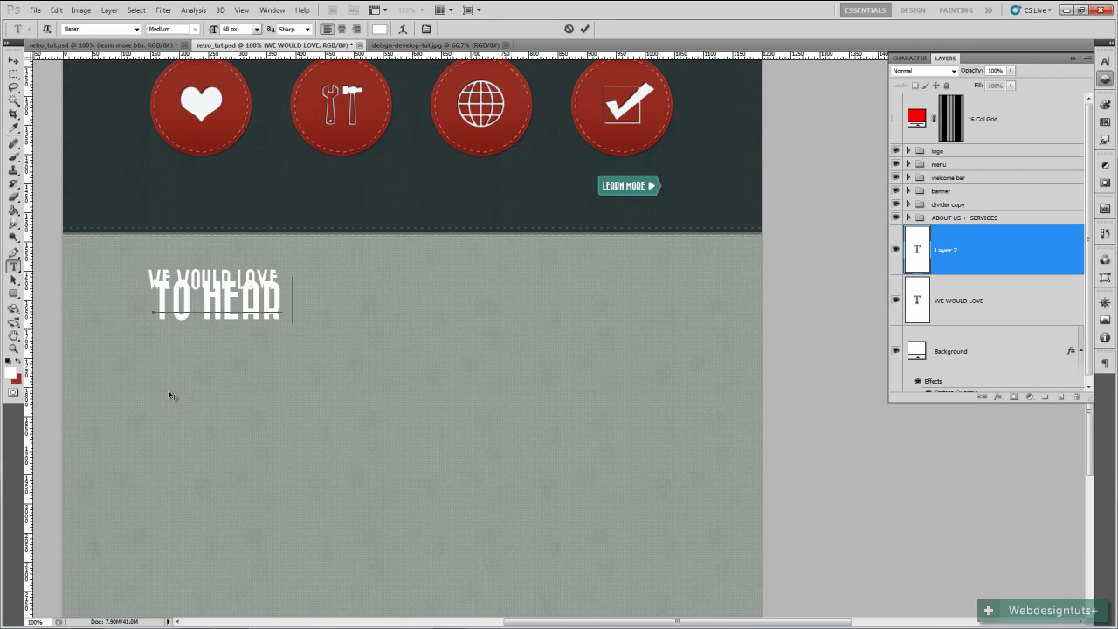
{"action": "type", "text": " FROM YOU"}
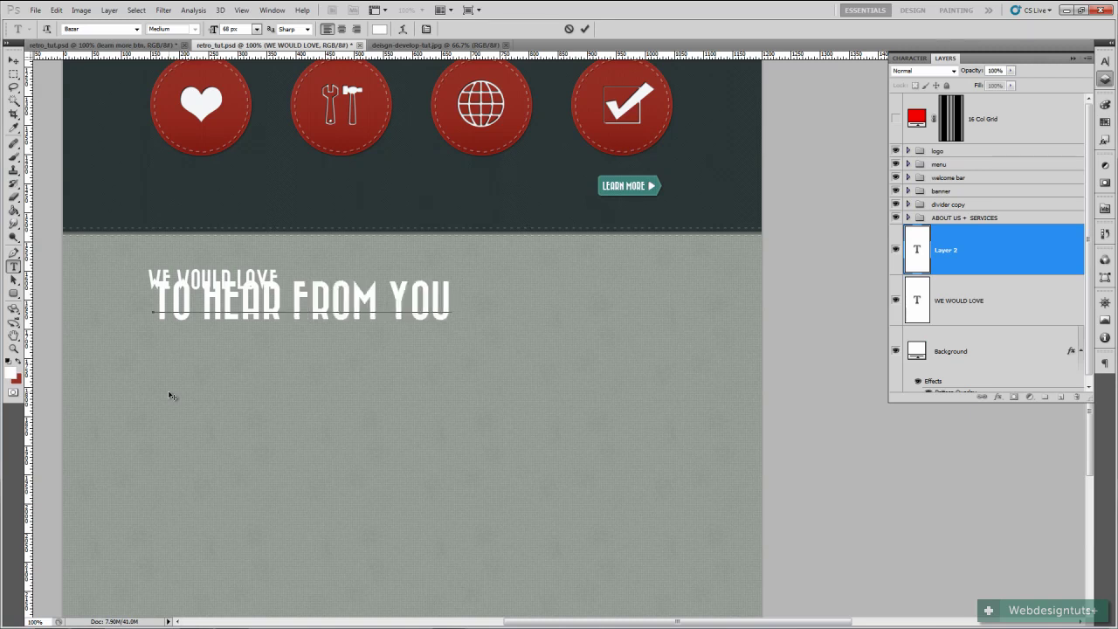
{"action": "type", "text": "!"}
{"action": "left_click", "coordinate": [585, 29]}
{"action": "key", "text": "v"}
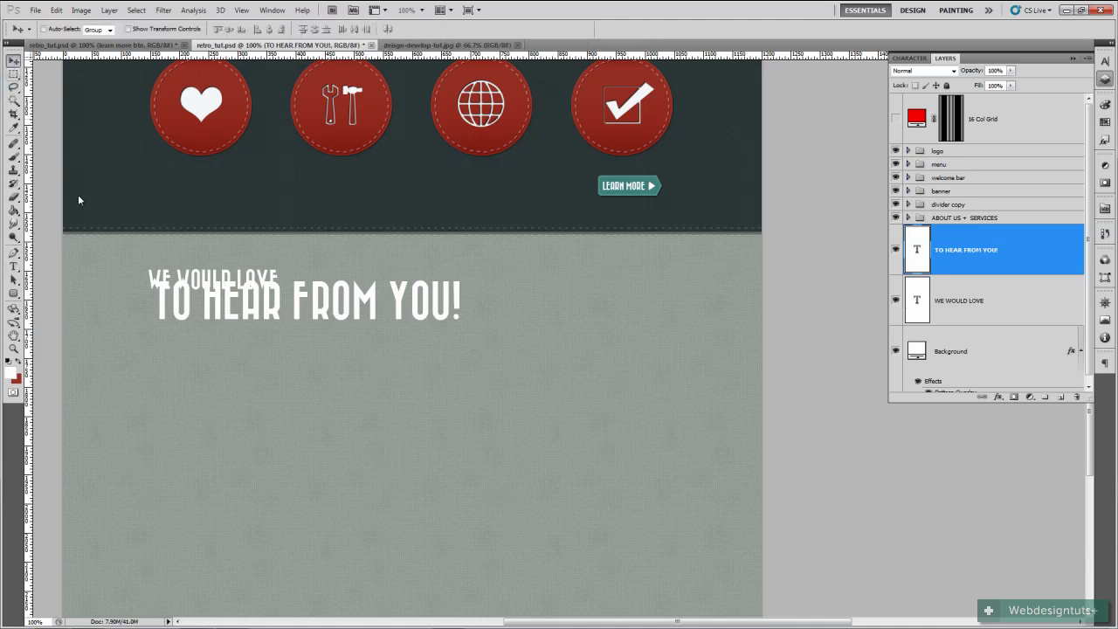
{"action": "mouse_move", "coordinate": [223, 340]}
{"action": "left_mouse_down"}
{"action": "mouse_move", "coordinate": [199, 365]}
{"action": "mouse_move", "coordinate": [216, 361]}
{"action": "left_mouse_up"}
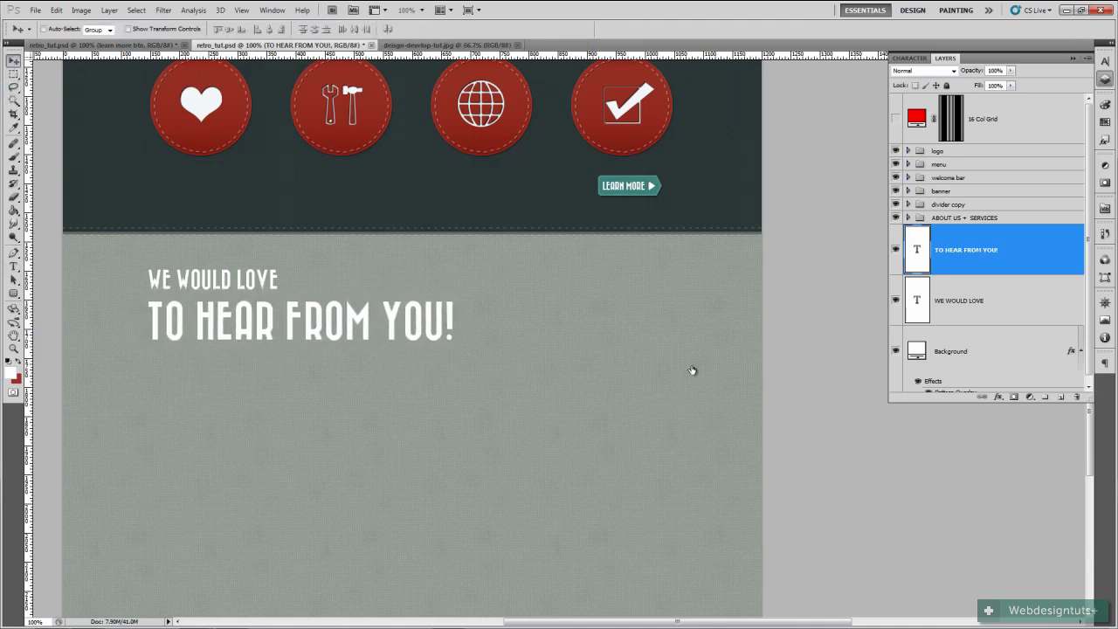
Try to paste the copied drop shadow layer style onto both heading text layers
{"action": "right_click", "coordinate": [1020, 260]}
{"action": "left_click", "coordinate": [1014, 570]}
{"action": "left_click", "coordinate": [1039, 295], "text": "shift"}
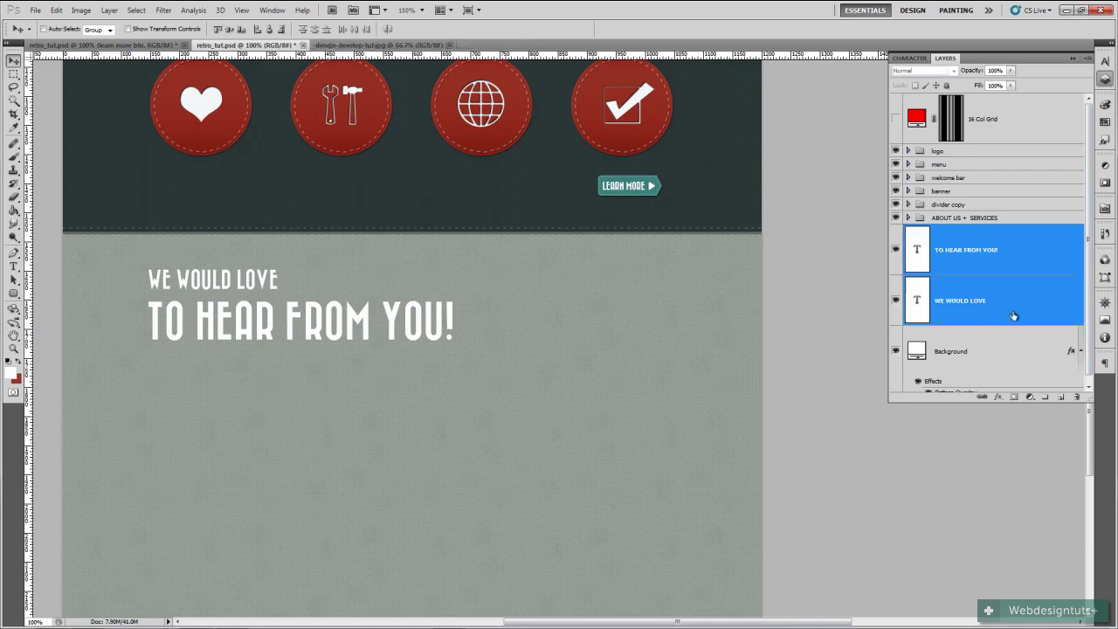
{"action": "right_click", "coordinate": [1047, 253]}
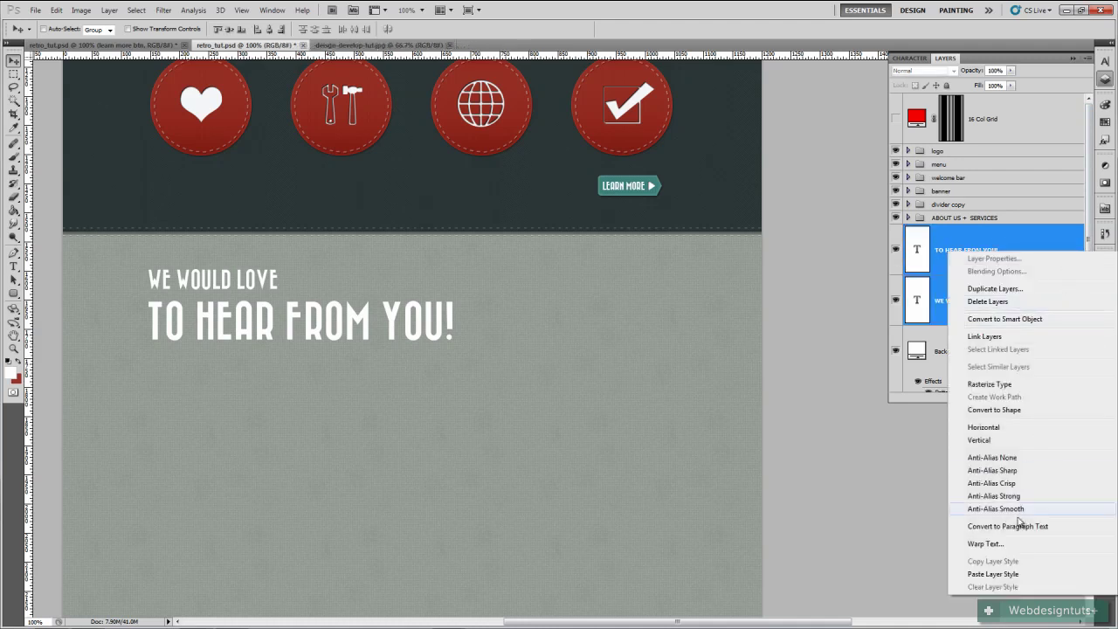
{"action": "left_click", "coordinate": [1001, 574]}
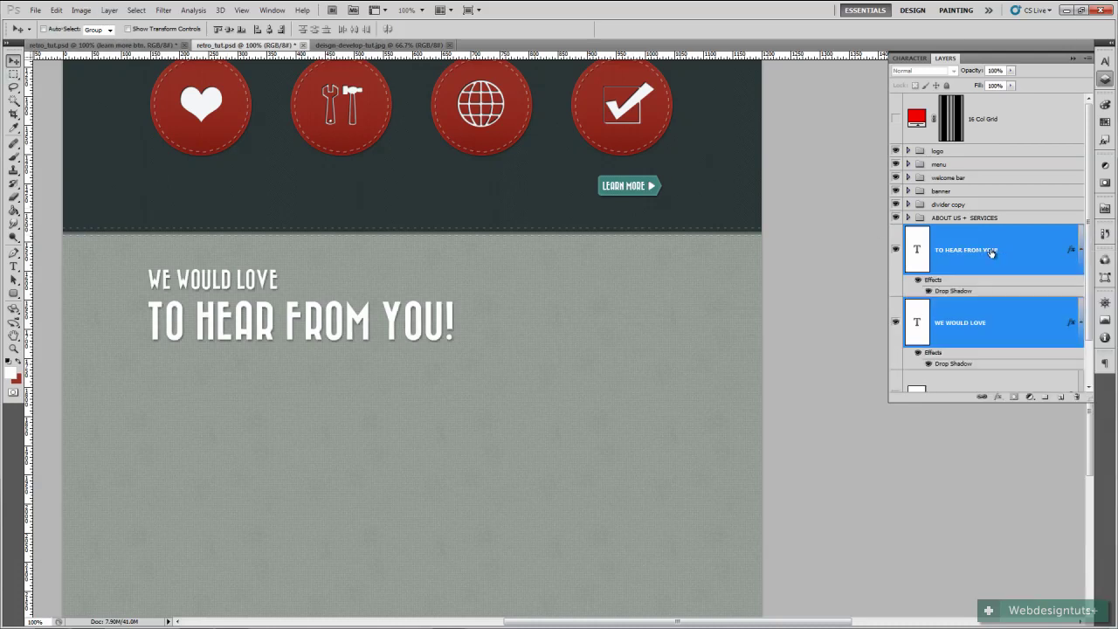
{"action": "left_click", "coordinate": [1056, 322]}
Apply the copied Drop Shadow style to the "TO HEAR FROM YOU!" and "WE WOULD LOVE" layers together
{"action": "left_click", "coordinate": [1035, 269]}
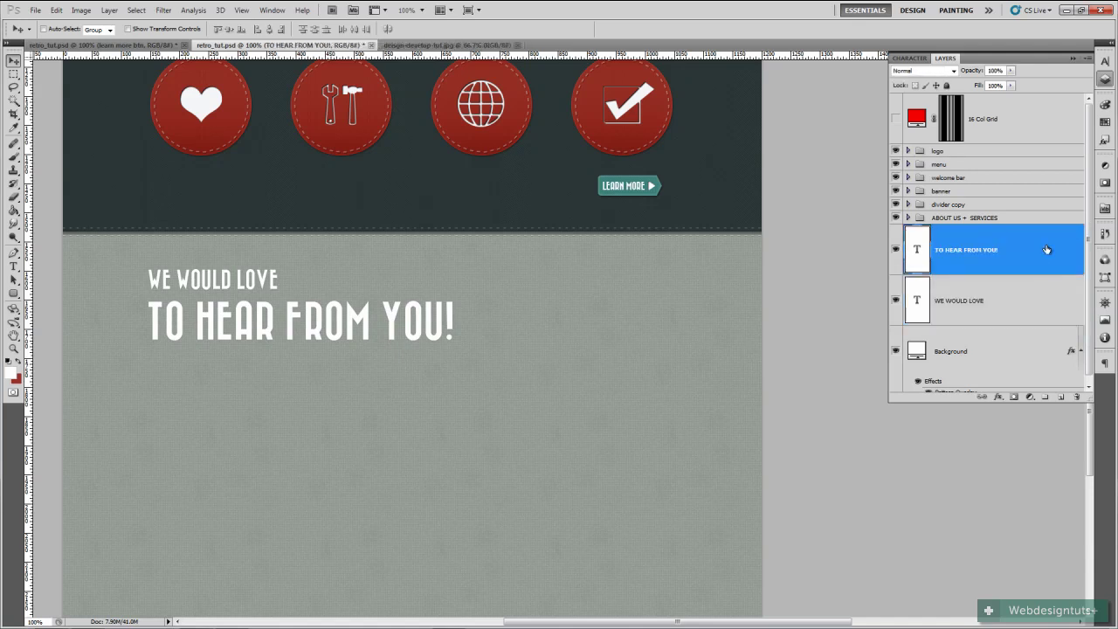
{"action": "left_click", "coordinate": [1053, 316], "text": "shift"}
{"action": "right_click", "coordinate": [1057, 253]}
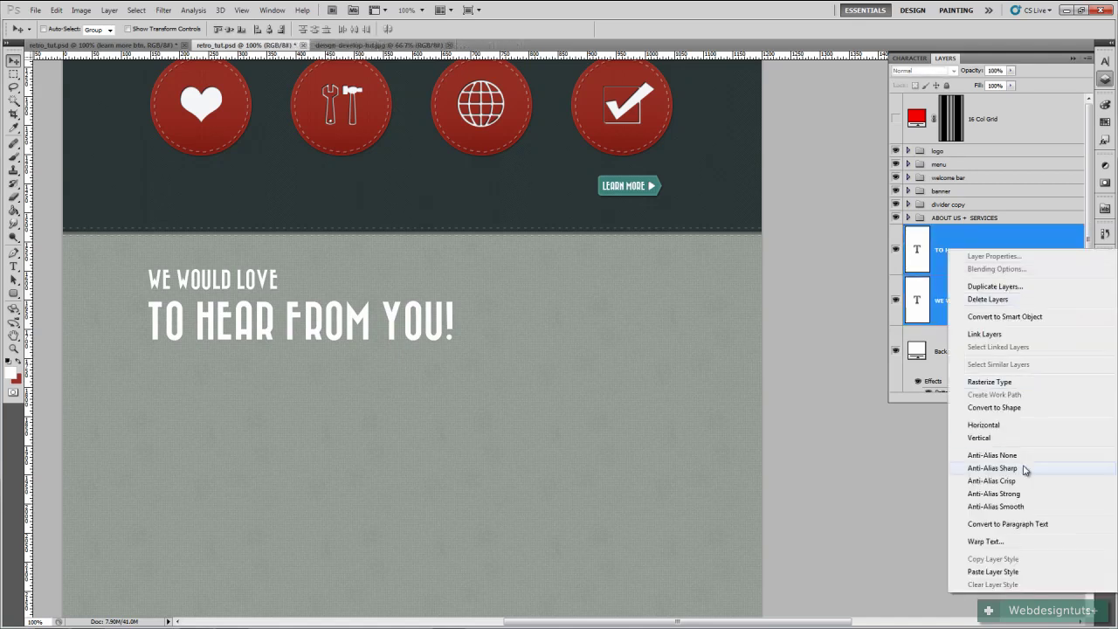
{"action": "left_click", "coordinate": [1016, 577]}
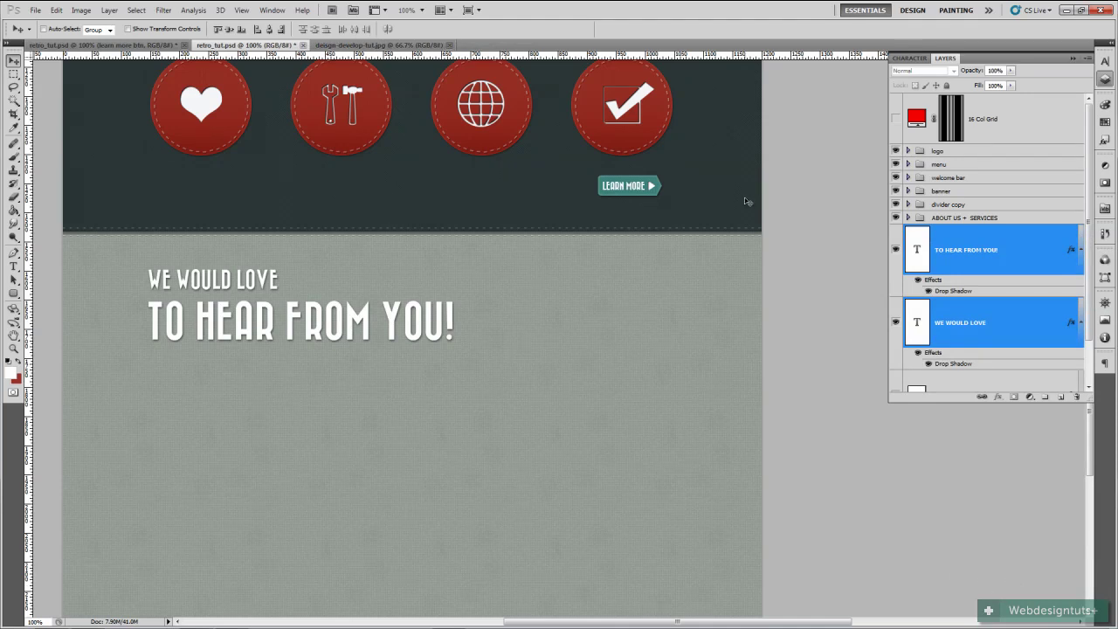
Show the guides and align both headings to the first grid column, close beneath the section divider as in the reference design
{"action": "key", "text": "ctrl+semicolon"}
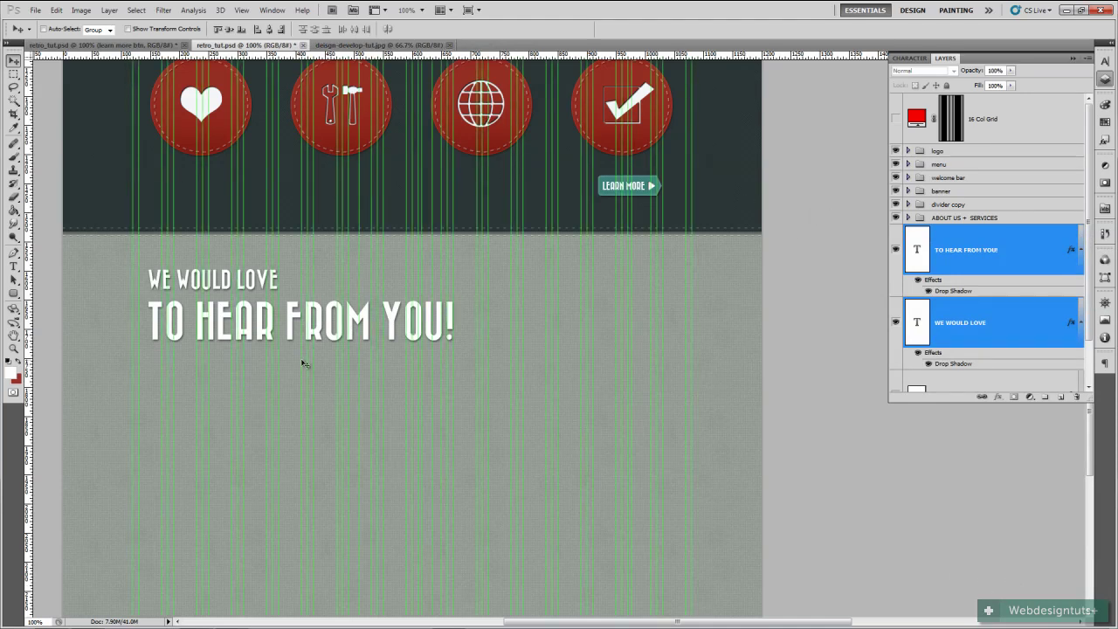
{"action": "mouse_move", "coordinate": [324, 351]}
{"action": "left_mouse_down"}
{"action": "mouse_move", "coordinate": [301, 342]}
{"action": "mouse_move", "coordinate": [311, 347]}
{"action": "left_mouse_up"}
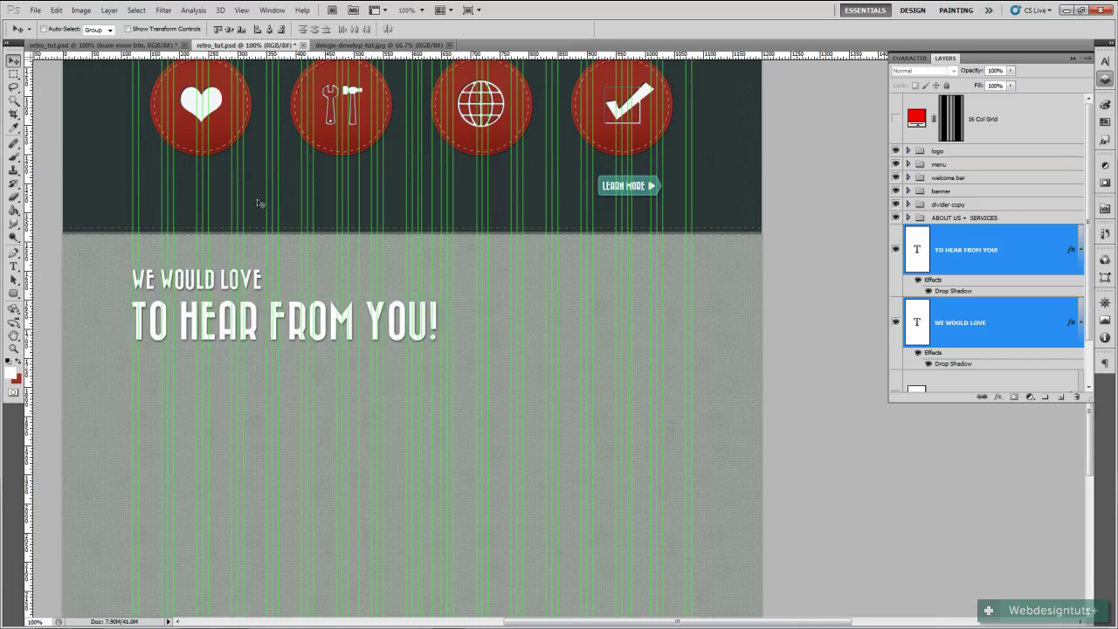
{"action": "left_click", "coordinate": [133, 45]}
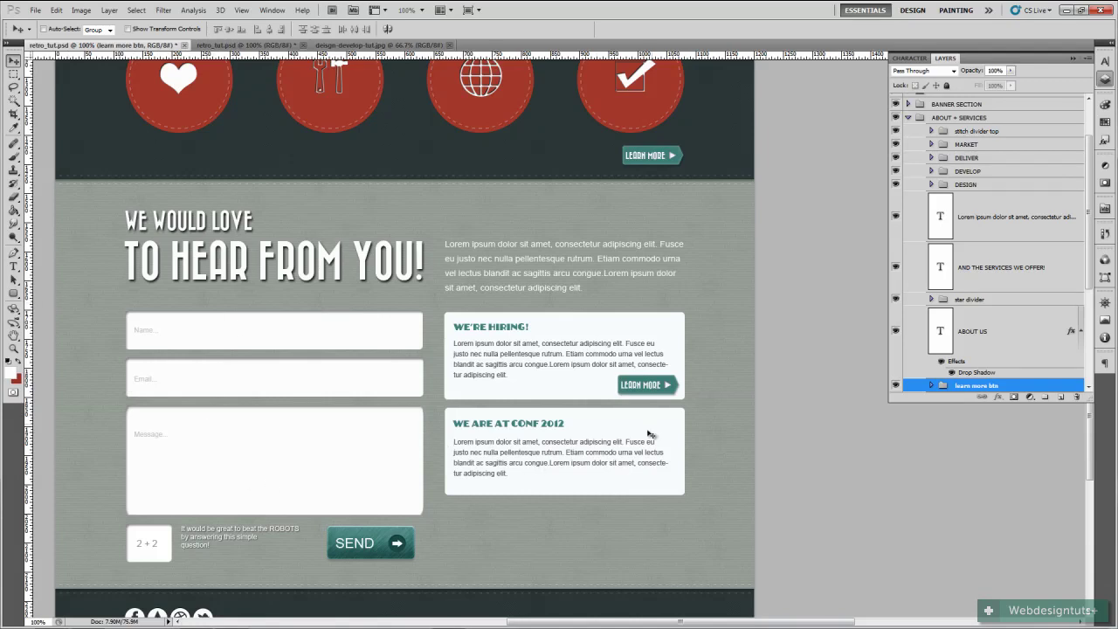
{"action": "scroll", "coordinate": [287, 591], "scroll_direction": "down", "scroll_amount": 2}
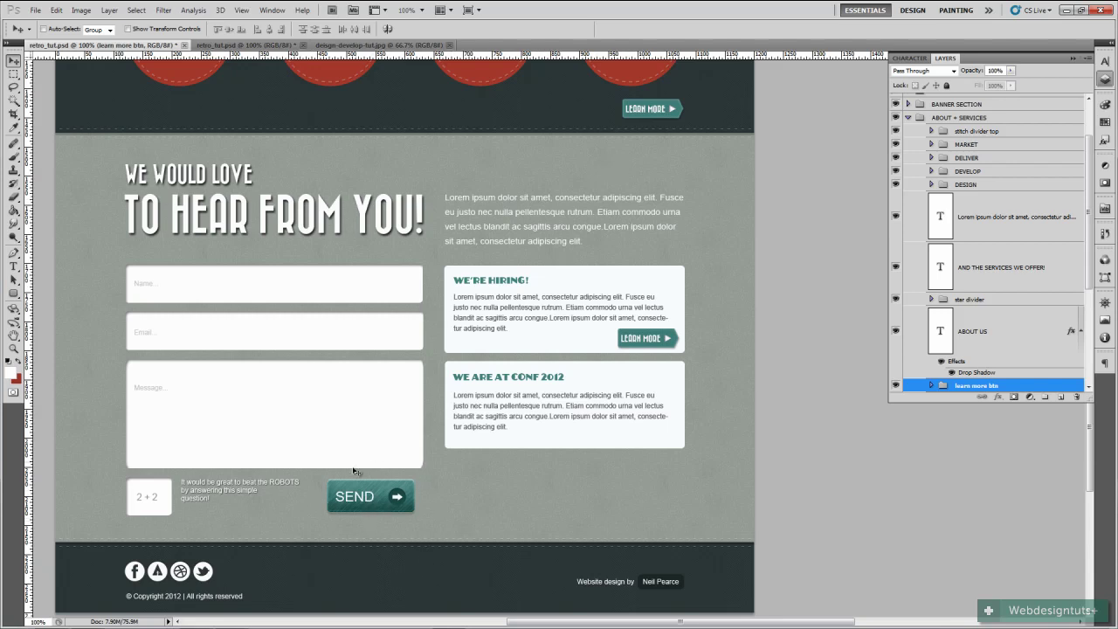
{"action": "left_click", "coordinate": [253, 46]}
{"action": "scroll", "coordinate": [330, 432], "scroll_direction": "down", "scroll_amount": 1}
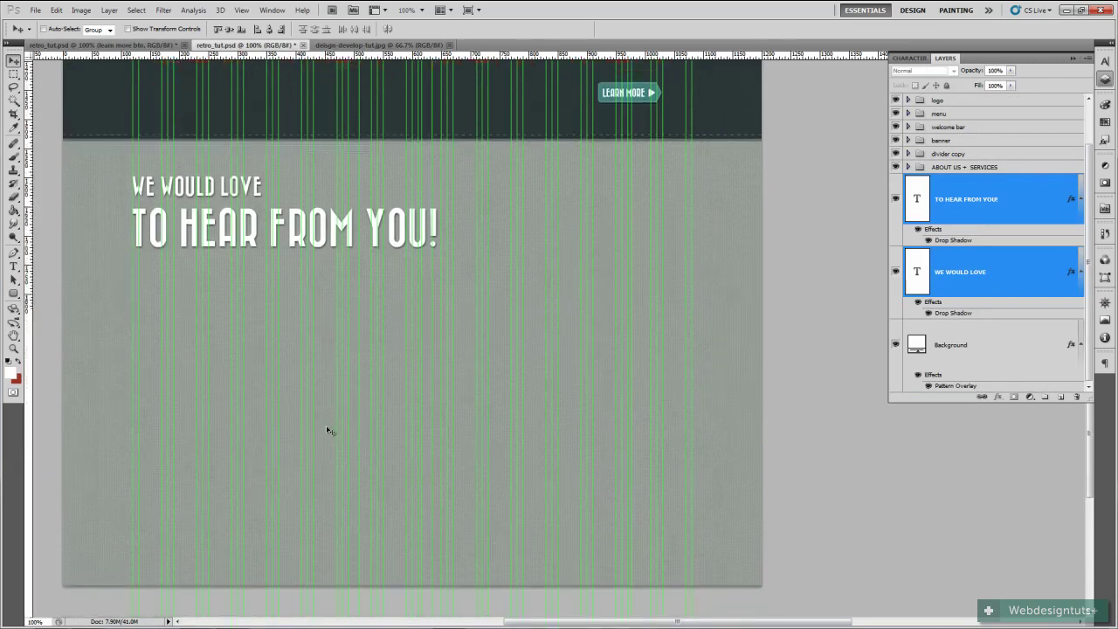
{"action": "left_click_drag", "start_coordinate": [274, 251], "coordinate": [286, 230]}
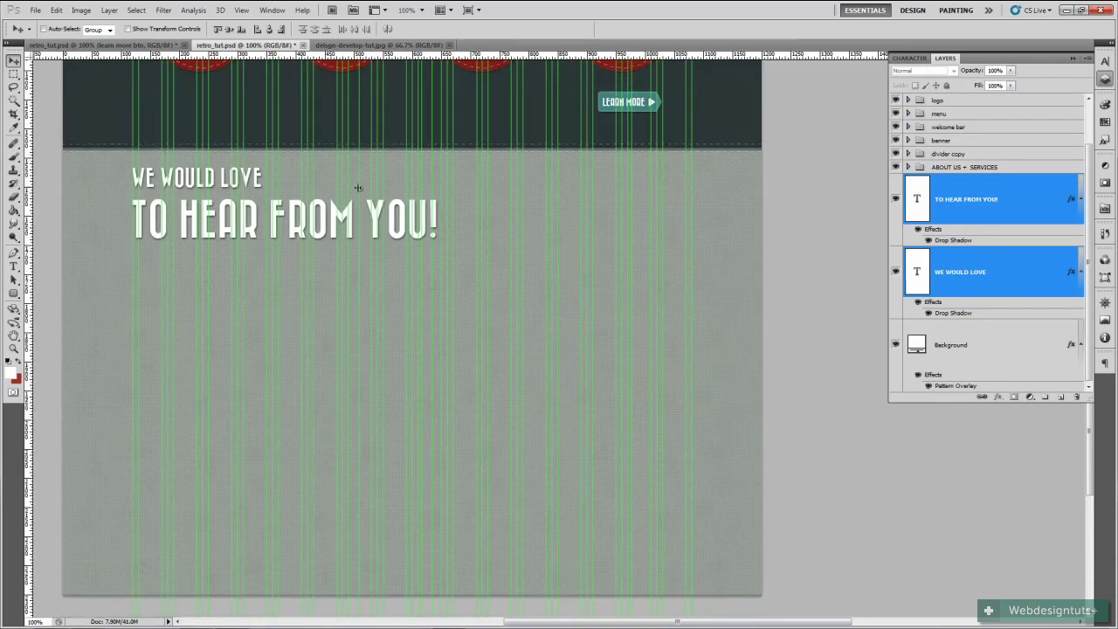
Copy the Lorem ipsum intro paragraph from the contact section of the finished reference design and return to the working document
{"action": "left_click", "coordinate": [979, 186]}
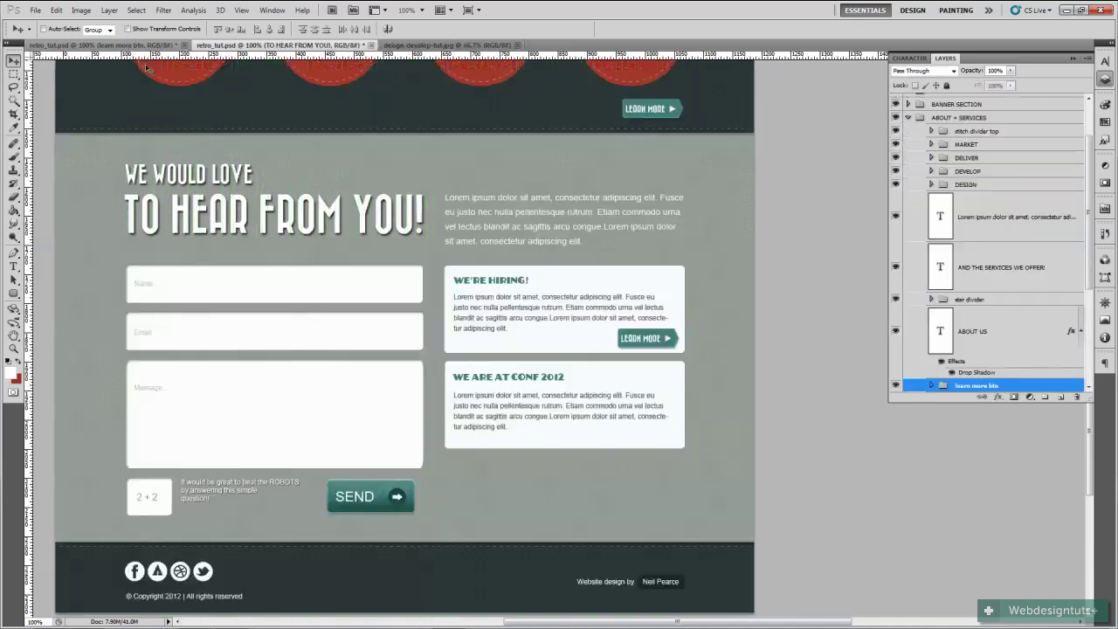
{"action": "left_click", "coordinate": [140, 45]}
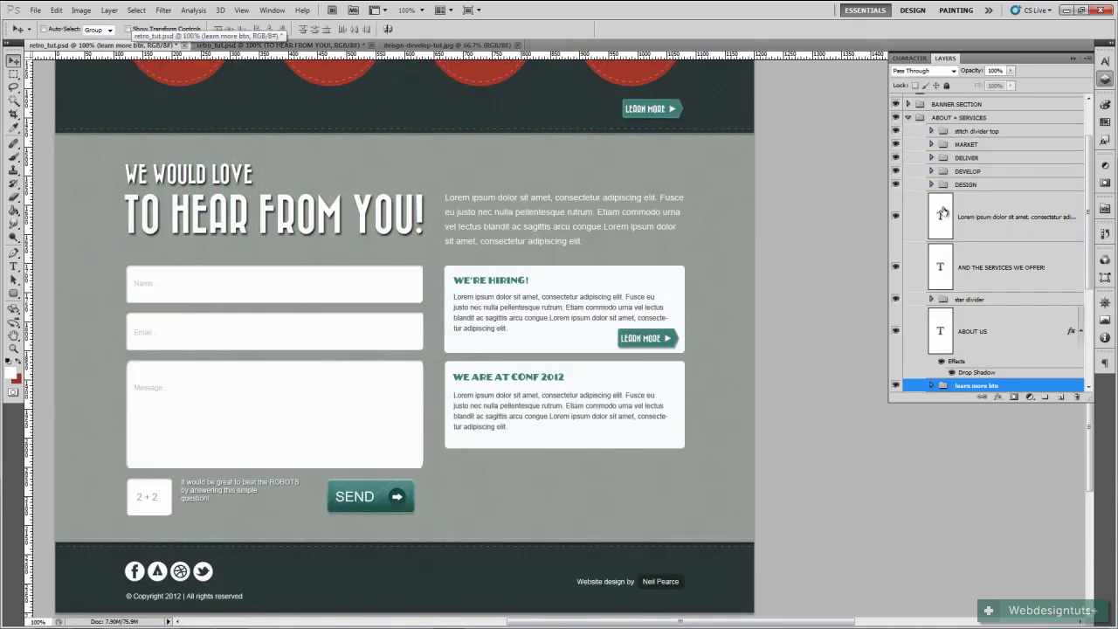
{"action": "double_click", "coordinate": [941, 215]}
{"action": "scroll", "coordinate": [940, 329], "scroll_direction": "down", "scroll_amount": 5}
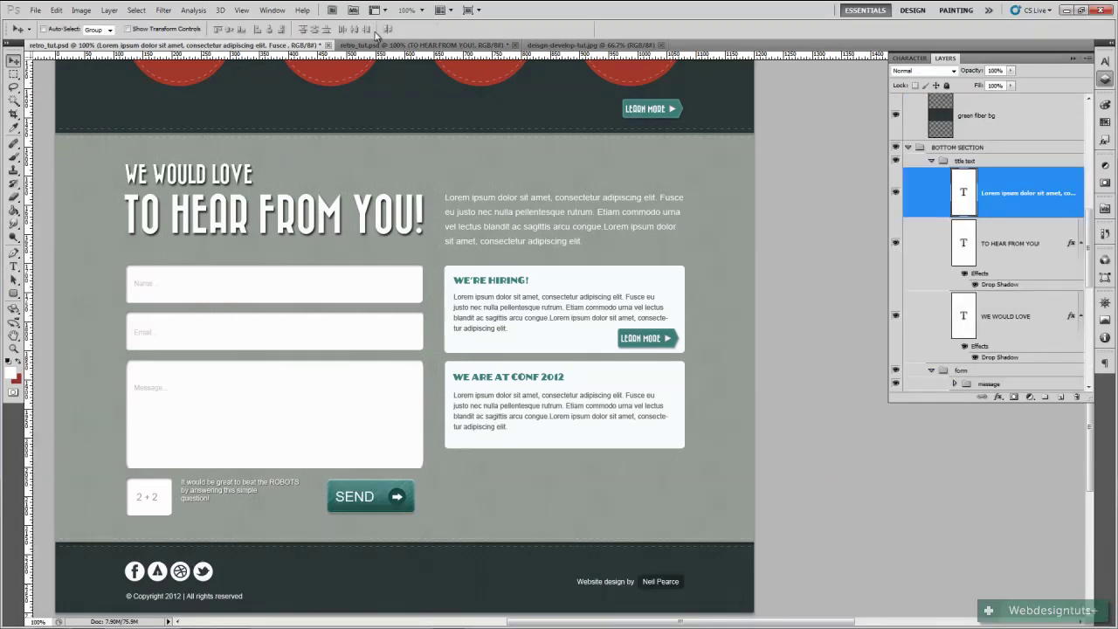
{"action": "left_click", "coordinate": [376, 45]}
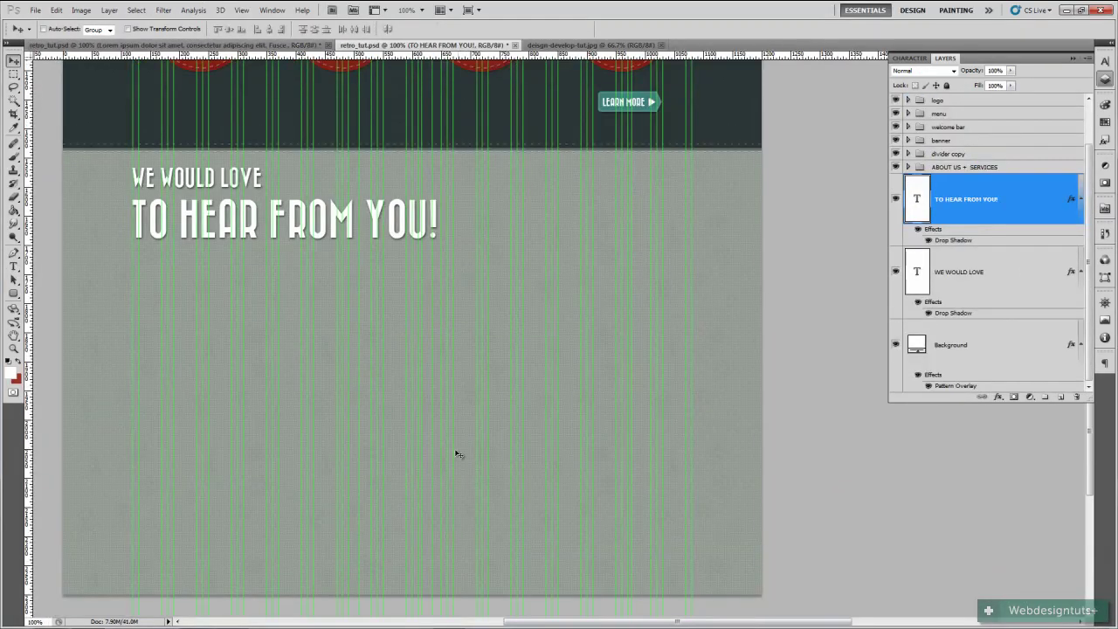
With the Background layer selected, set the Type tool to Arial Regular at 15 px, matching the reference design's intro paragraph
{"action": "left_click", "coordinate": [13, 265]}
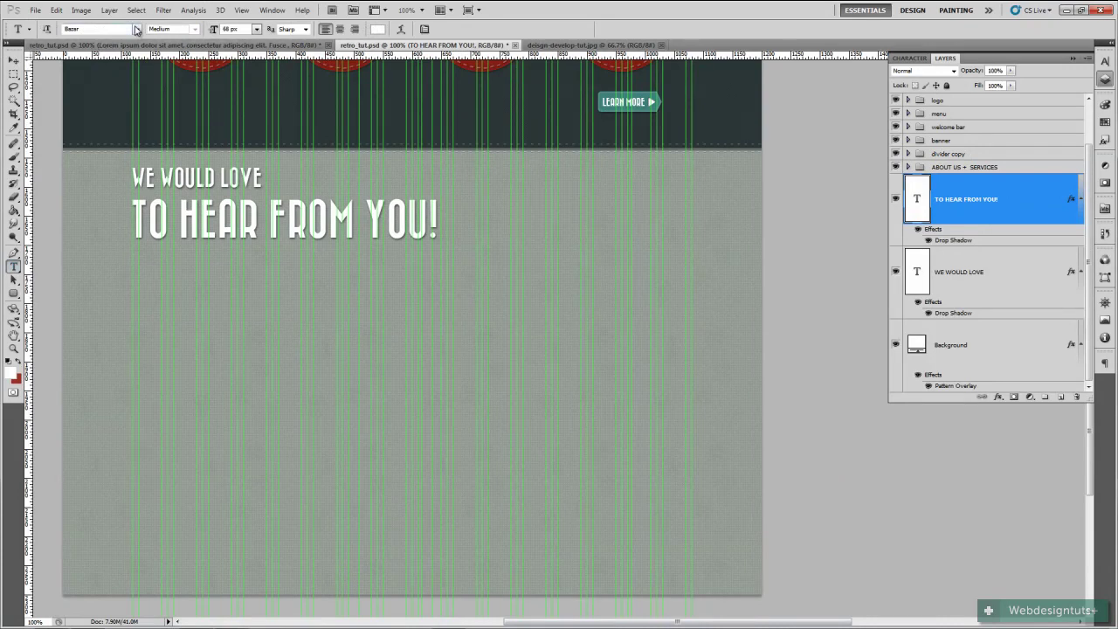
{"action": "left_click", "coordinate": [995, 359]}
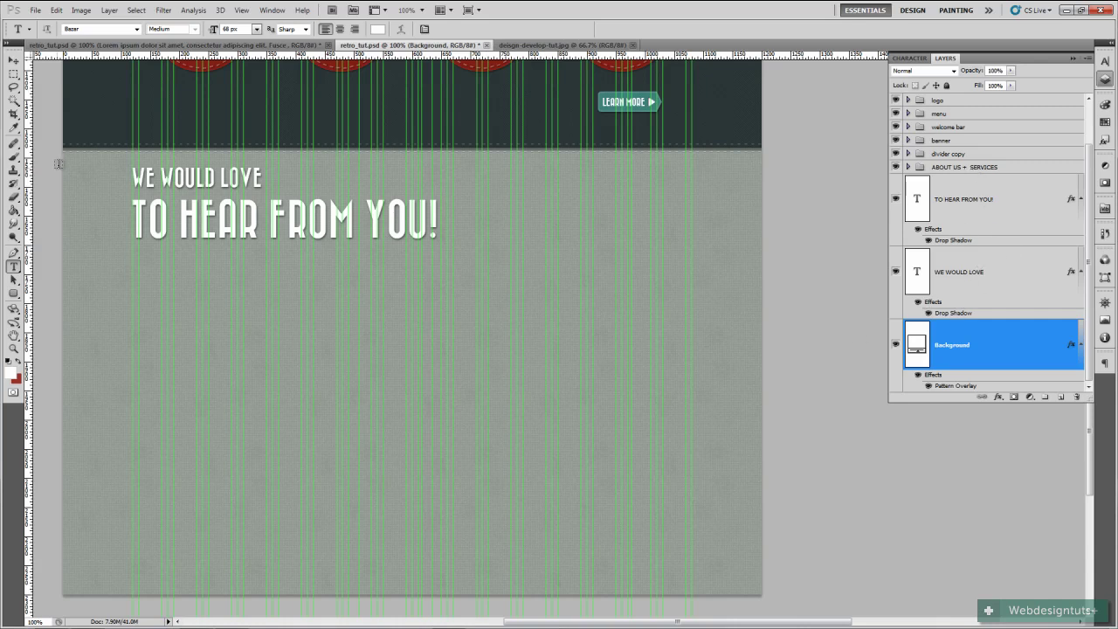
{"action": "left_click", "coordinate": [136, 29]}
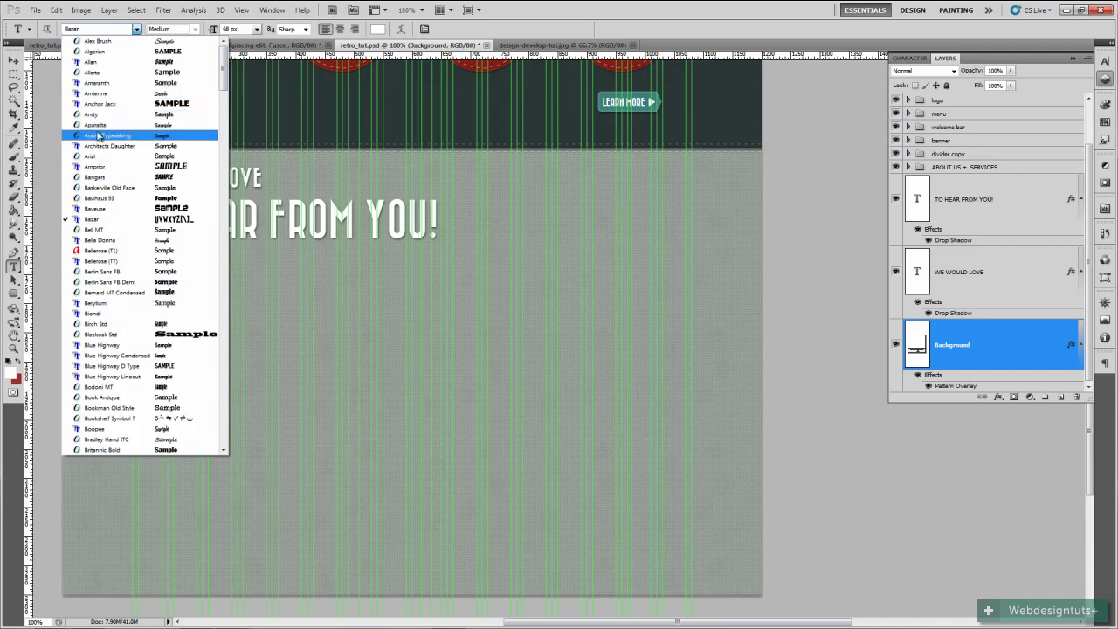
{"action": "left_click", "coordinate": [96, 155]}
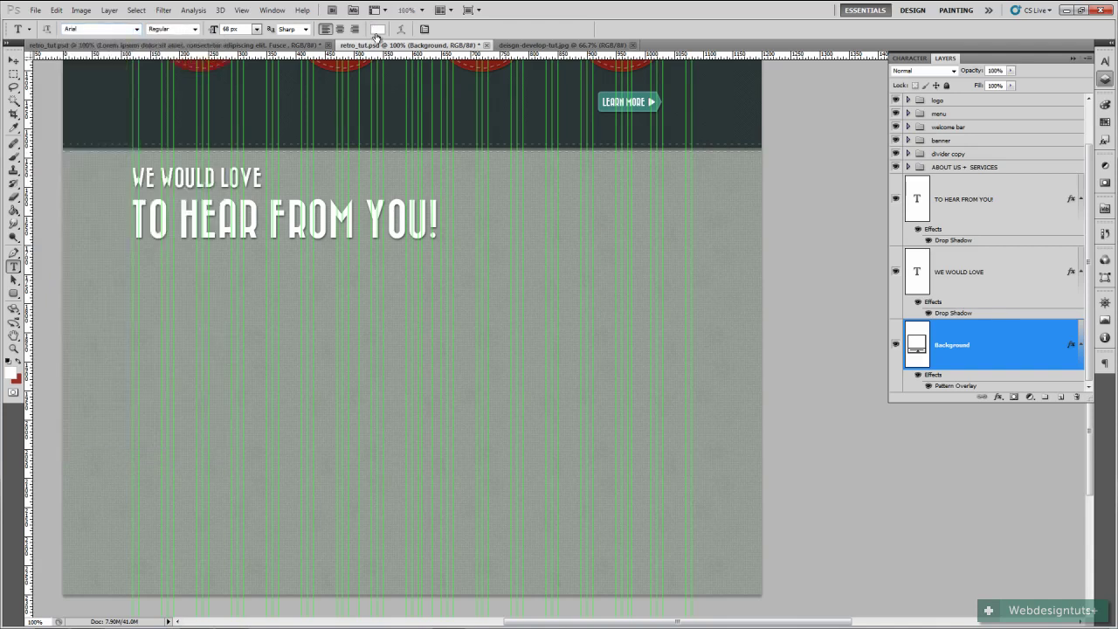
{"action": "left_click", "coordinate": [150, 44]}
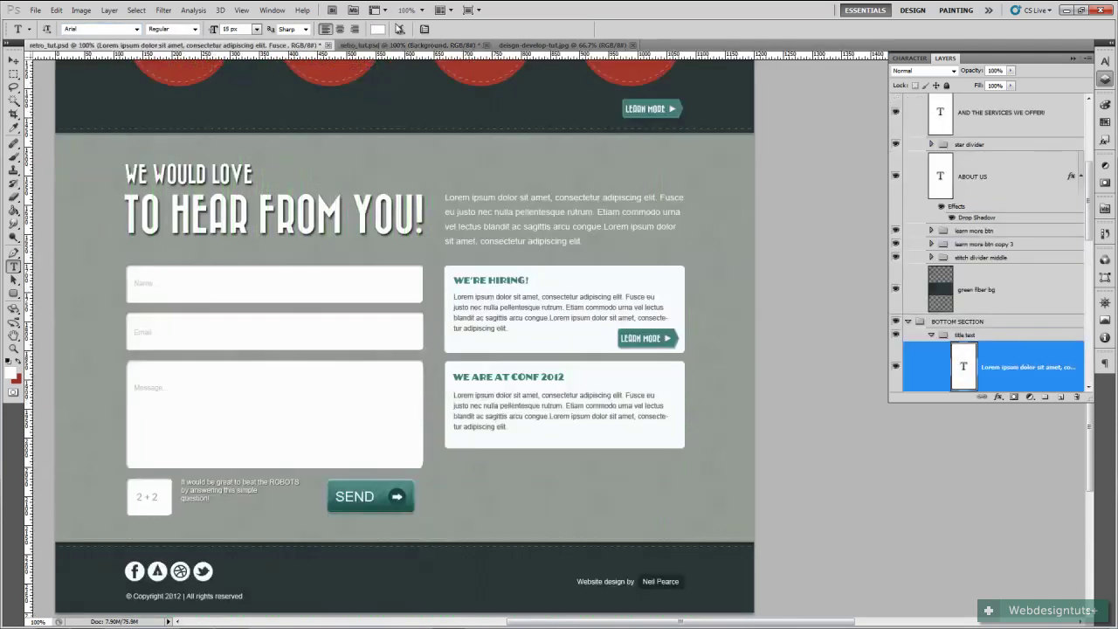
{"action": "left_click", "coordinate": [402, 44]}
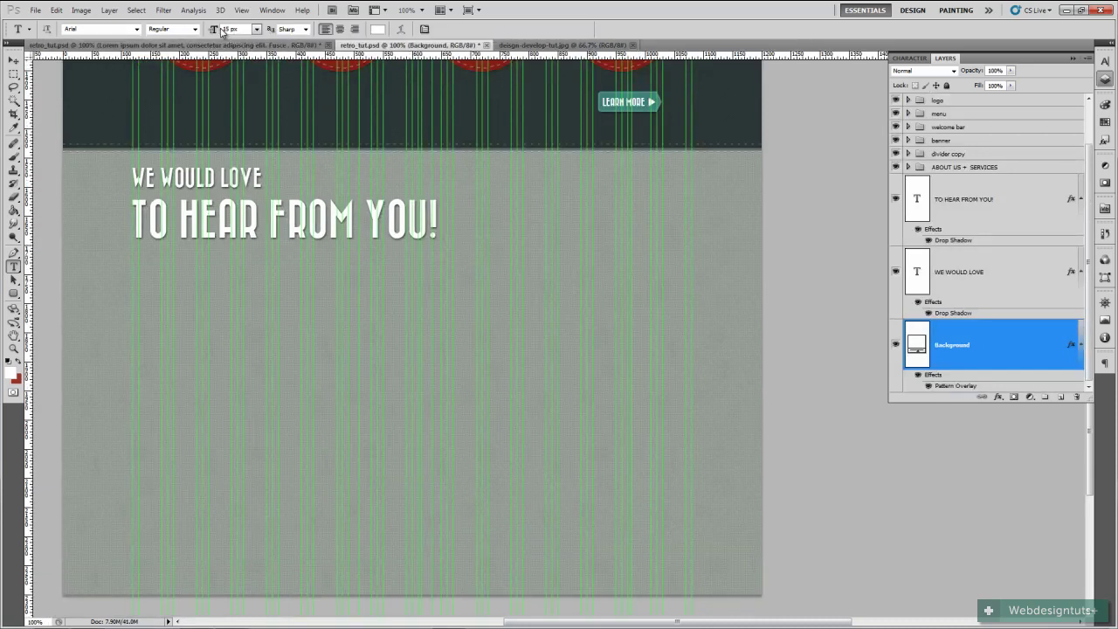
{"action": "left_click", "coordinate": [475, 200]}
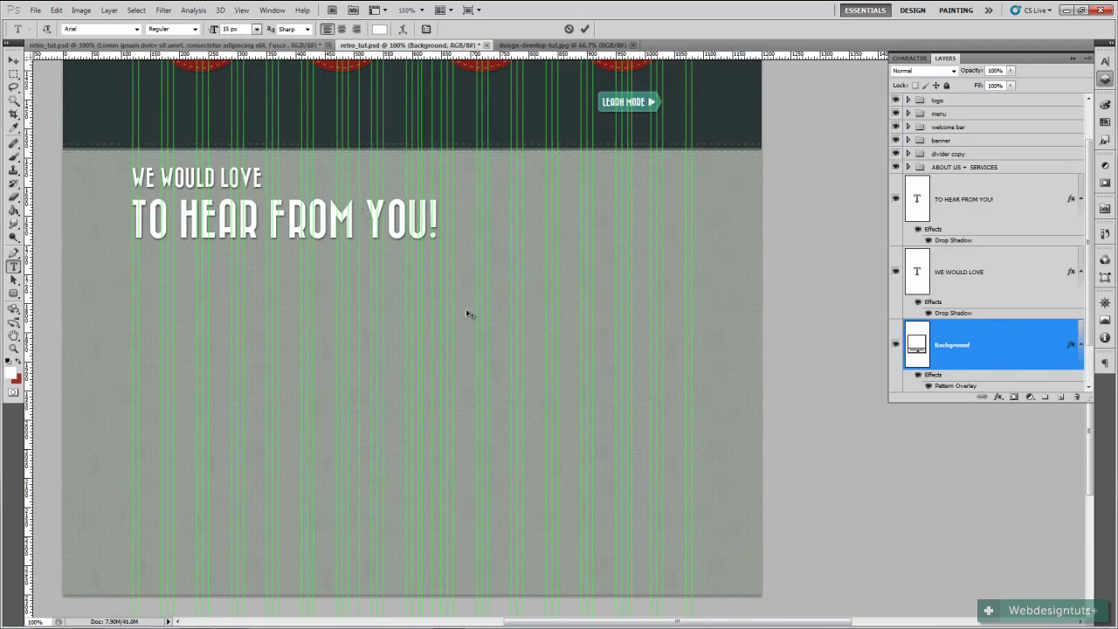
{"action": "key", "text": "ctrl+v"}
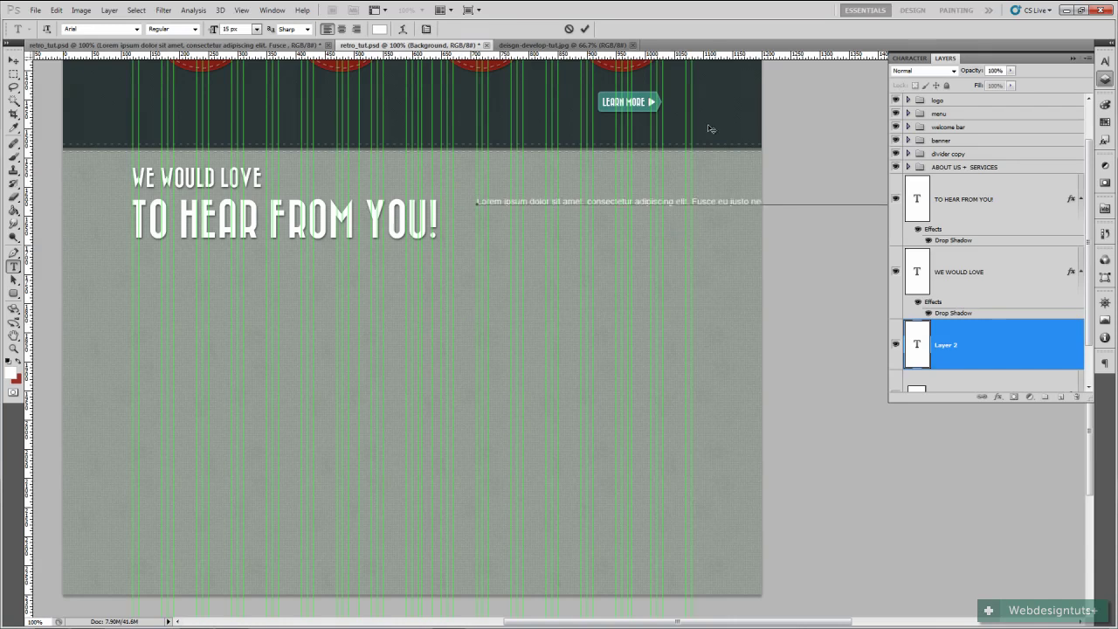
{"action": "left_click", "coordinate": [585, 29]}
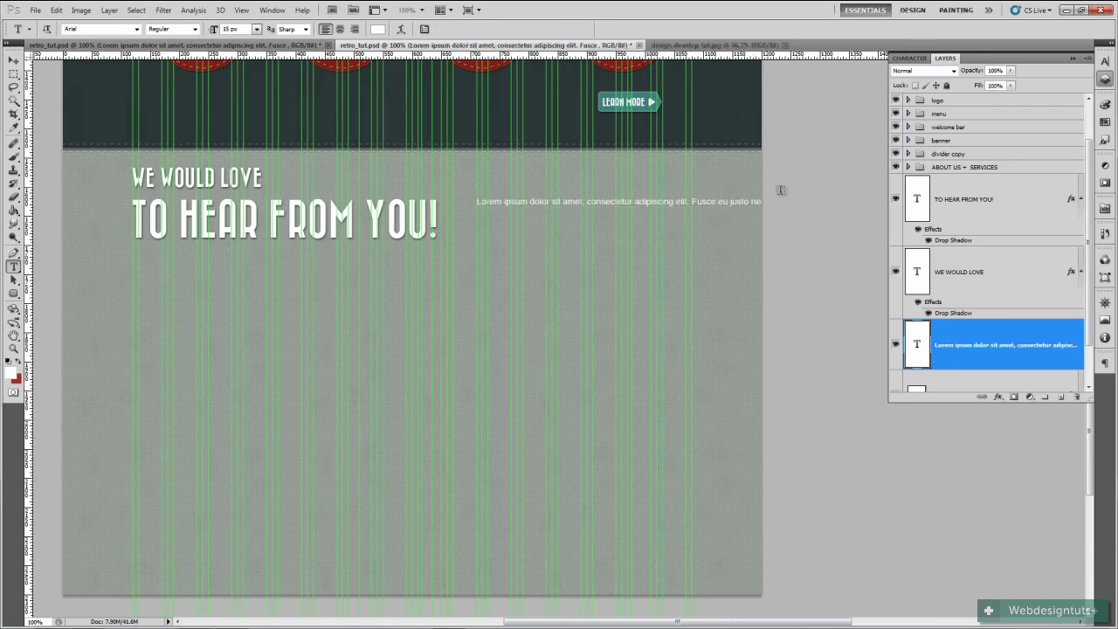
{"action": "double_click", "coordinate": [916, 346]}
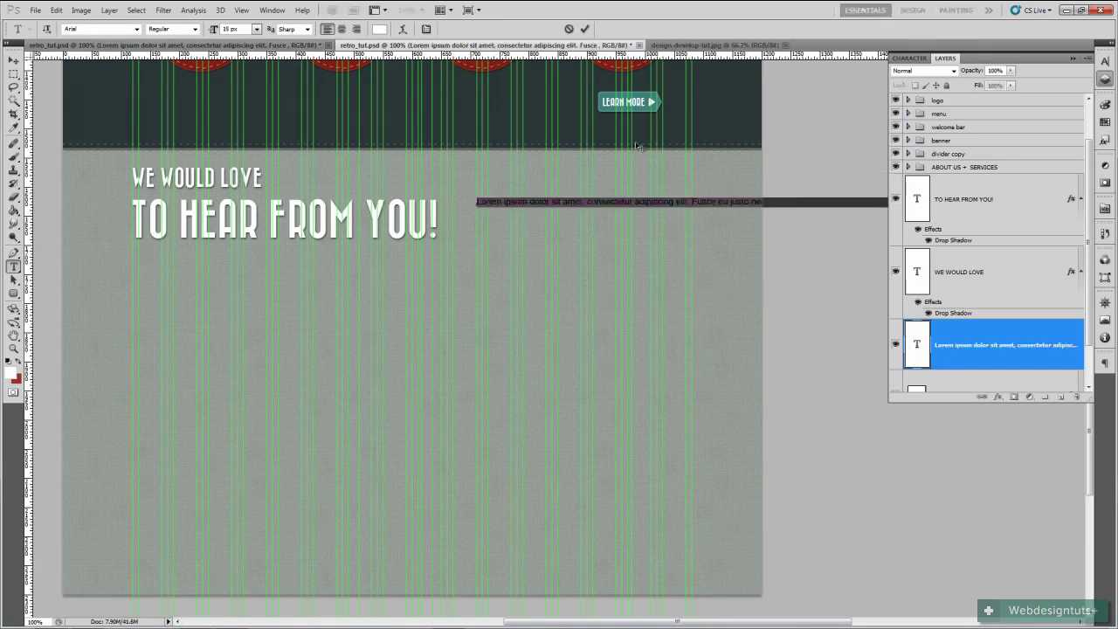
{"action": "left_click", "coordinate": [584, 29]}
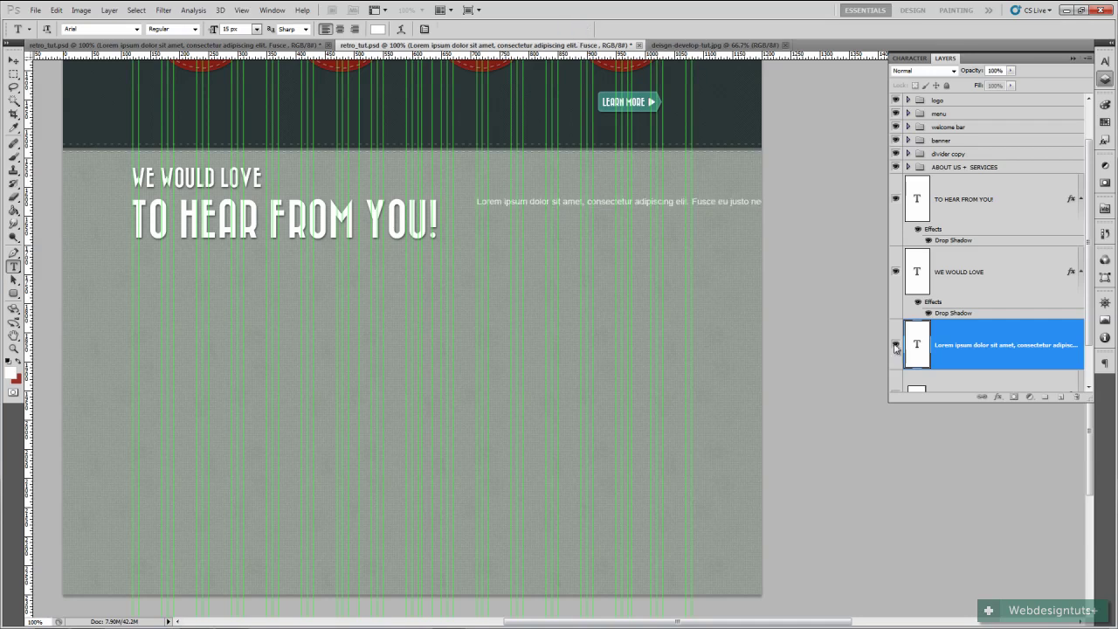
{"action": "left_click", "coordinate": [1077, 396]}
{"action": "left_click", "coordinate": [529, 244]}
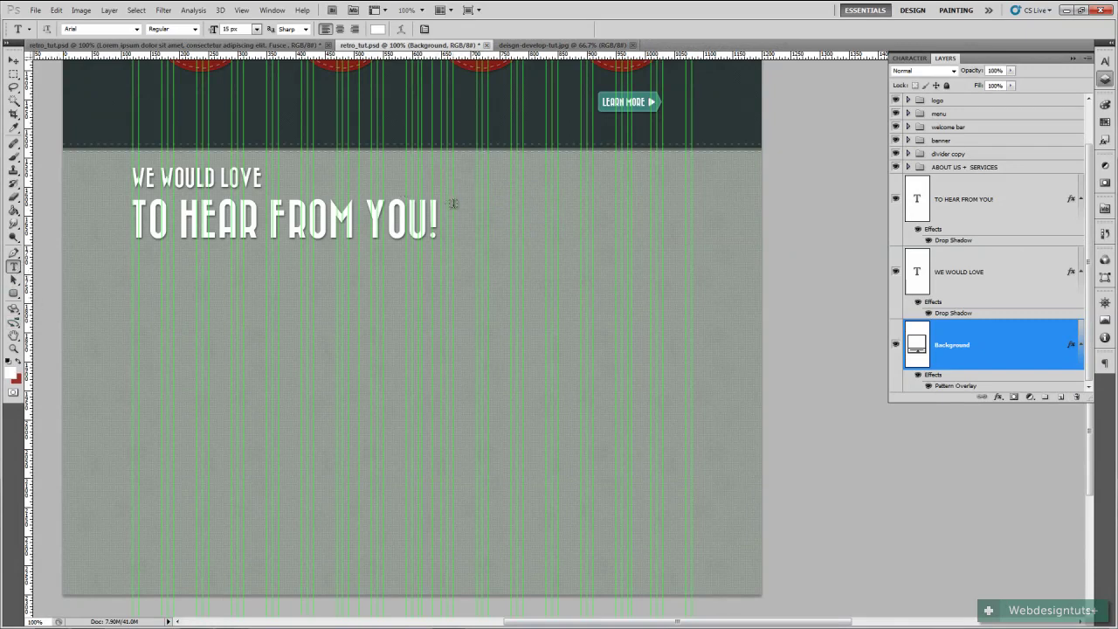
Create a paragraph text box beside the "TO HEAR FROM YOU!" heading, reaching the last grid column, and fill it with the copied Lorem ipsum text
{"action": "left_click_drag", "start_coordinate": [453, 205], "coordinate": [693, 279]}
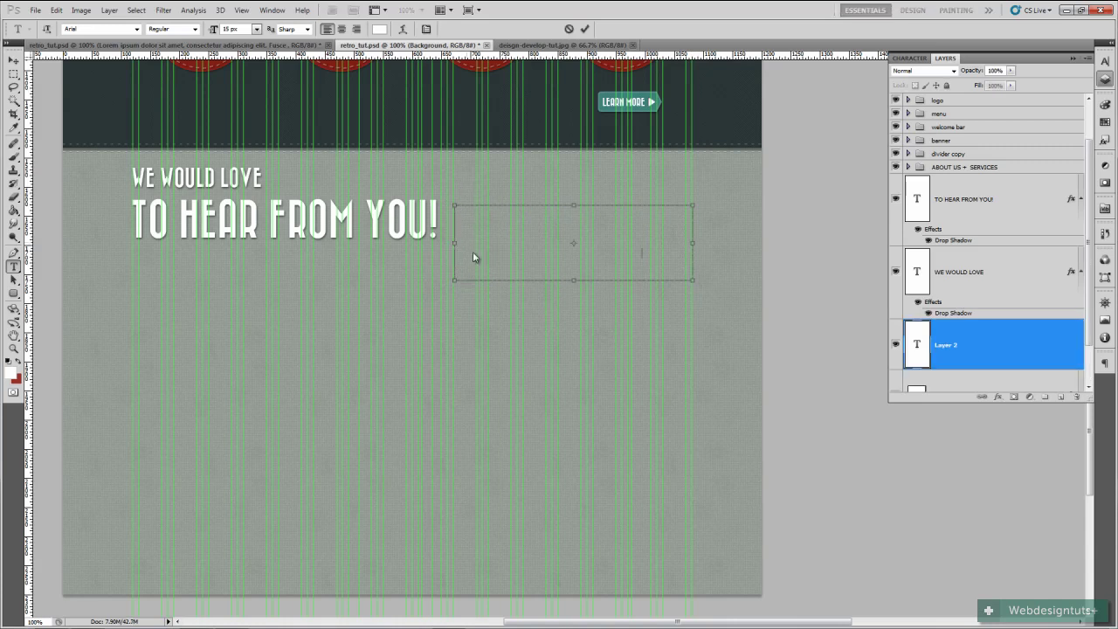
{"action": "type", "text": "Lorem ipsum dolor sit amet, consectetur adipiscing elit. Fusce eu justo nec nulla pellentesque rutrum. Etiam commodo urna vel lectus blandit ac sagittis arcu congue Lorem ipsum dolor sit amet, consectetur adipiscing elit."}
{"action": "left_click", "coordinate": [584, 28]}
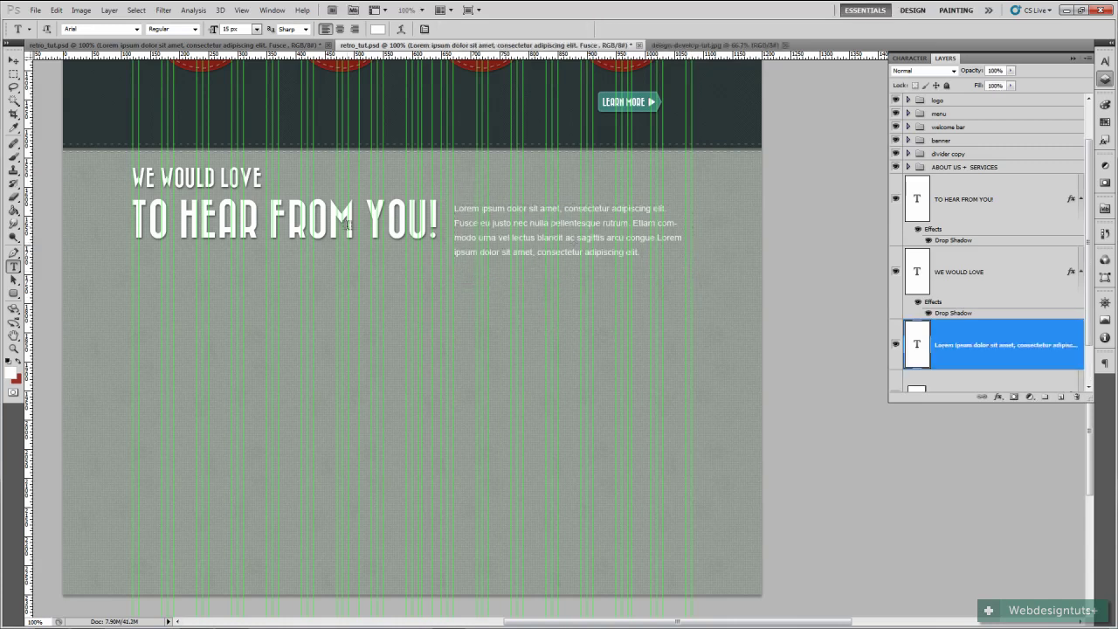
Nudge the intro paragraph up slightly so its first line sits level with the upper part of "TO HEAR FROM YOU!"
{"action": "key", "text": "v"}
{"action": "key", "text": "Up"}
{"action": "key", "text": "Up"}
{"action": "key", "text": "Up"}
{"action": "key", "text": "Up"}
{"action": "key", "text": "Up"}
{"action": "key", "text": "Up"}
{"action": "key", "text": "Up"}
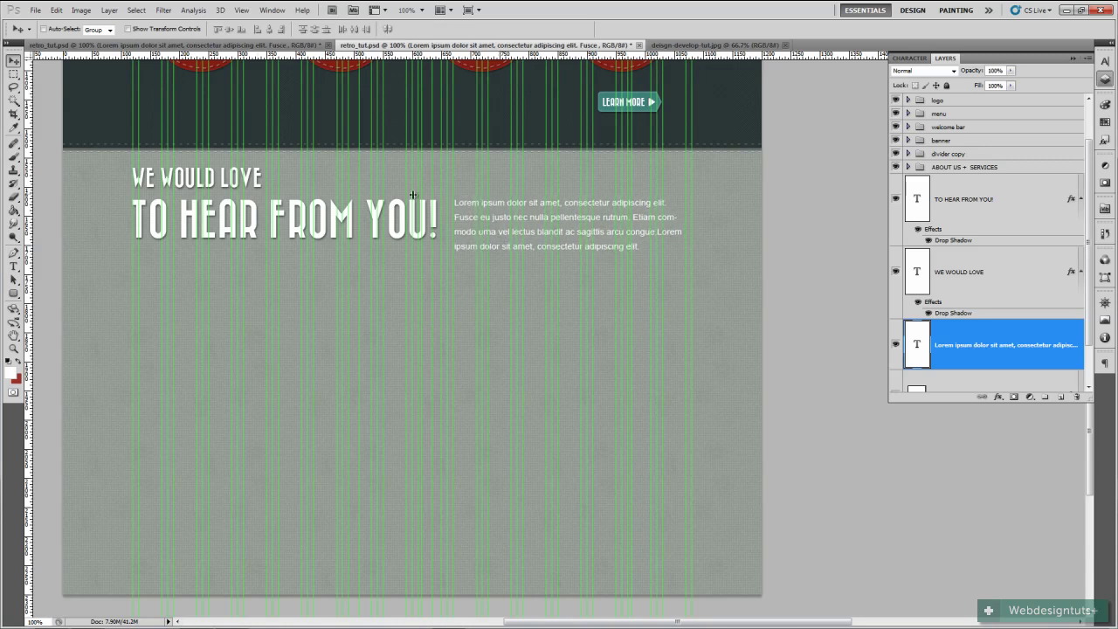
{"action": "mouse_move", "coordinate": [438, 55]}
{"action": "left_mouse_down"}
{"action": "mouse_move", "coordinate": [449, 200]}
{"action": "mouse_move", "coordinate": [419, 53]}
{"action": "left_mouse_up"}
Group the two heading layers and the intro paragraph layer, and name the group "titles"
{"action": "scroll", "coordinate": [1002, 364], "scroll_direction": "down", "scroll_amount": 1}
{"action": "scroll", "coordinate": [1002, 358], "scroll_direction": "up", "scroll_amount": 1}
{"action": "left_click", "coordinate": [992, 214]}
{"action": "left_click", "coordinate": [973, 349], "text": "shift"}
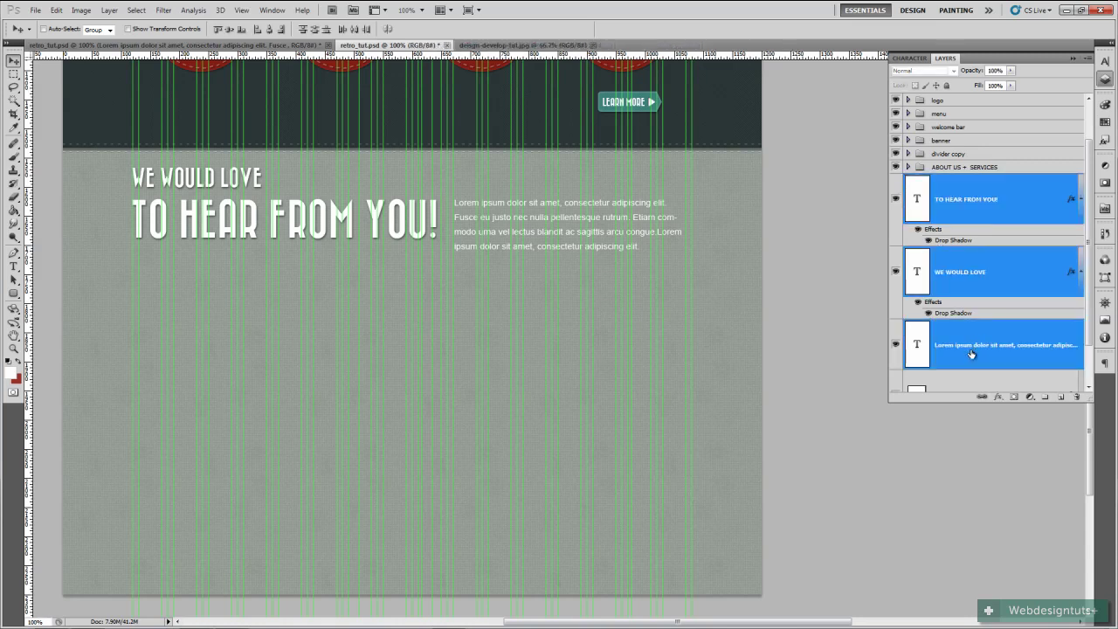
{"action": "key", "text": "ctrl+g"}
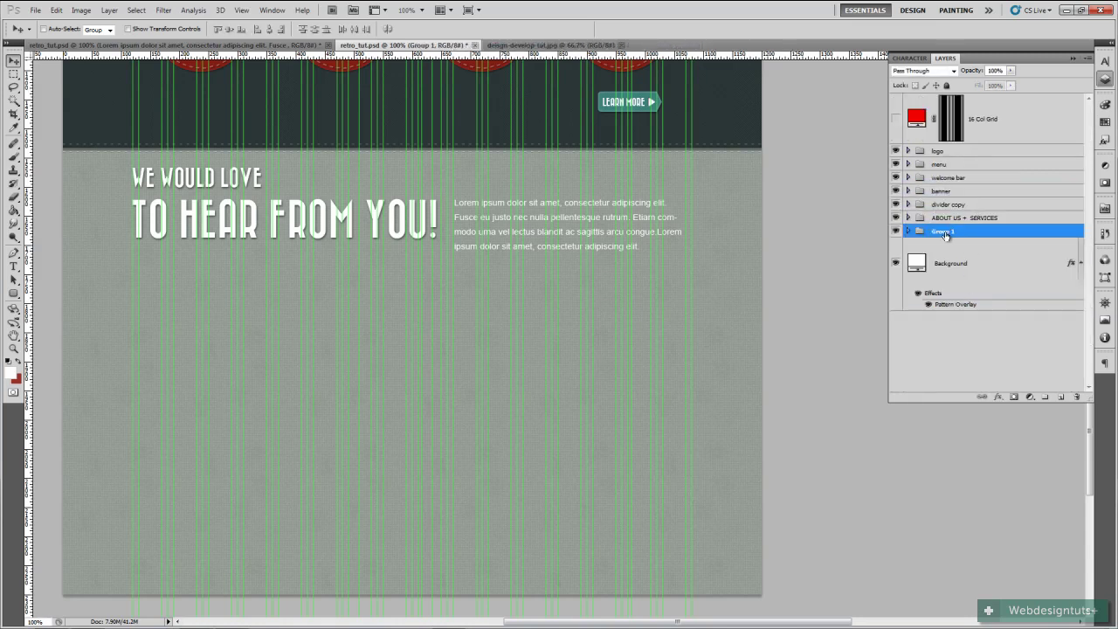
{"action": "double_click", "coordinate": [945, 234]}
{"action": "type", "text": "TITLes"}
{"action": "key", "text": "Return"}
On a new layer above Background, draw a white rounded rectangle with 5 px radius beneath the headings, spanning the width of "TO HEAR FROM YOU!"
{"action": "left_click", "coordinate": [944, 263]}
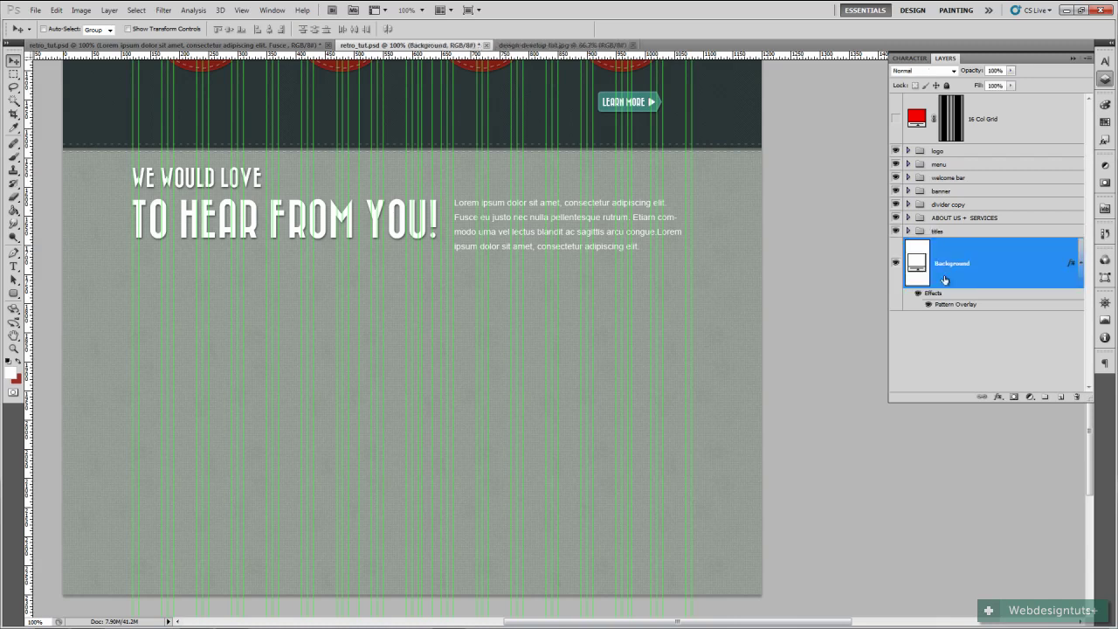
{"action": "left_click", "coordinate": [14, 294]}
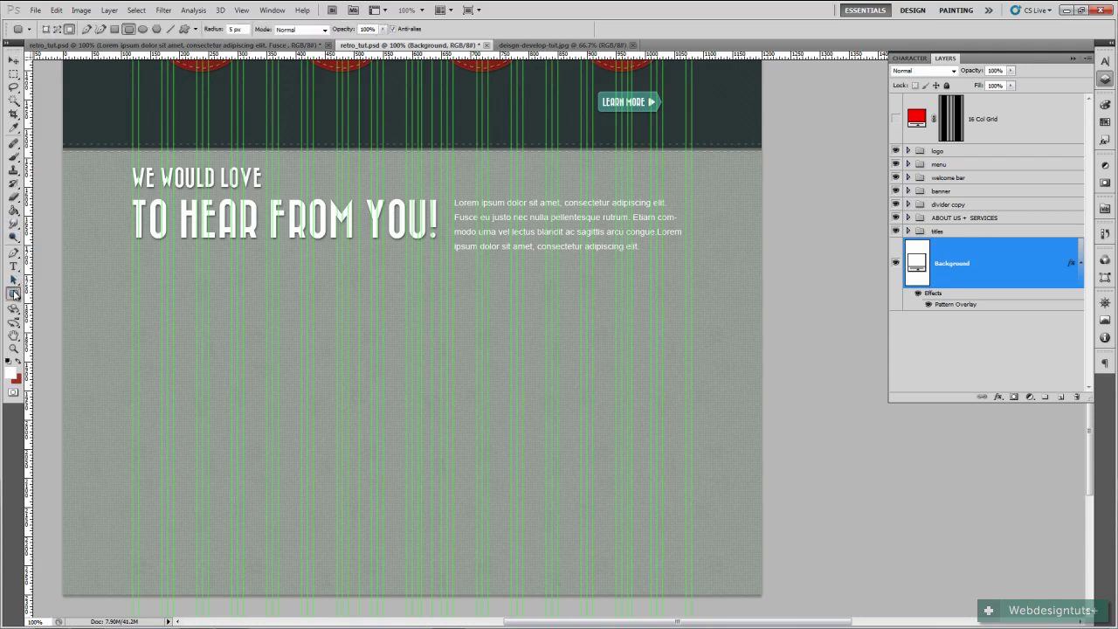
{"action": "left_click", "coordinate": [71, 30]}
{"action": "left_click_drag", "start_coordinate": [953, 242], "coordinate": [1066, 402]}
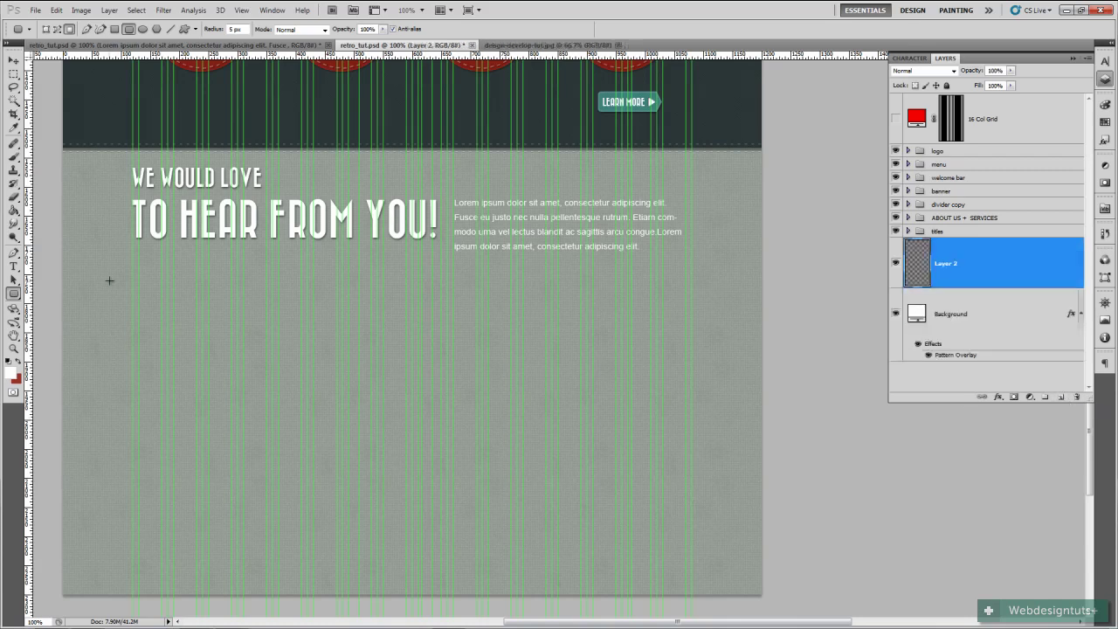
{"action": "left_click_drag", "start_coordinate": [133, 267], "coordinate": [437, 302]}
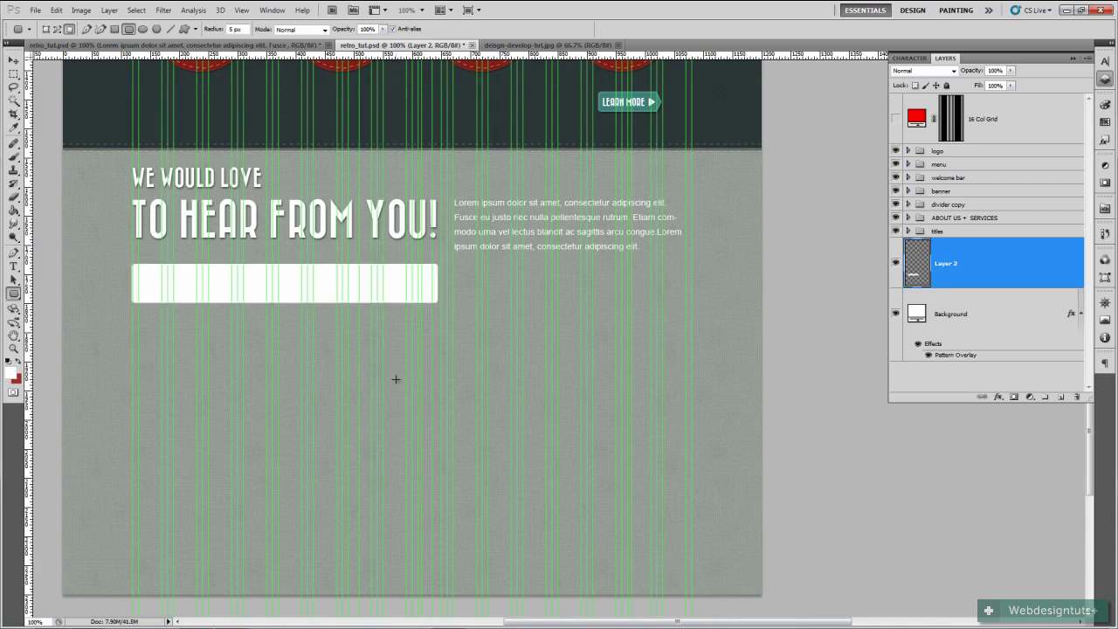
Duplicate the white form field twice and stack the copies below it with small, equal gaps
{"action": "key", "text": "v"}
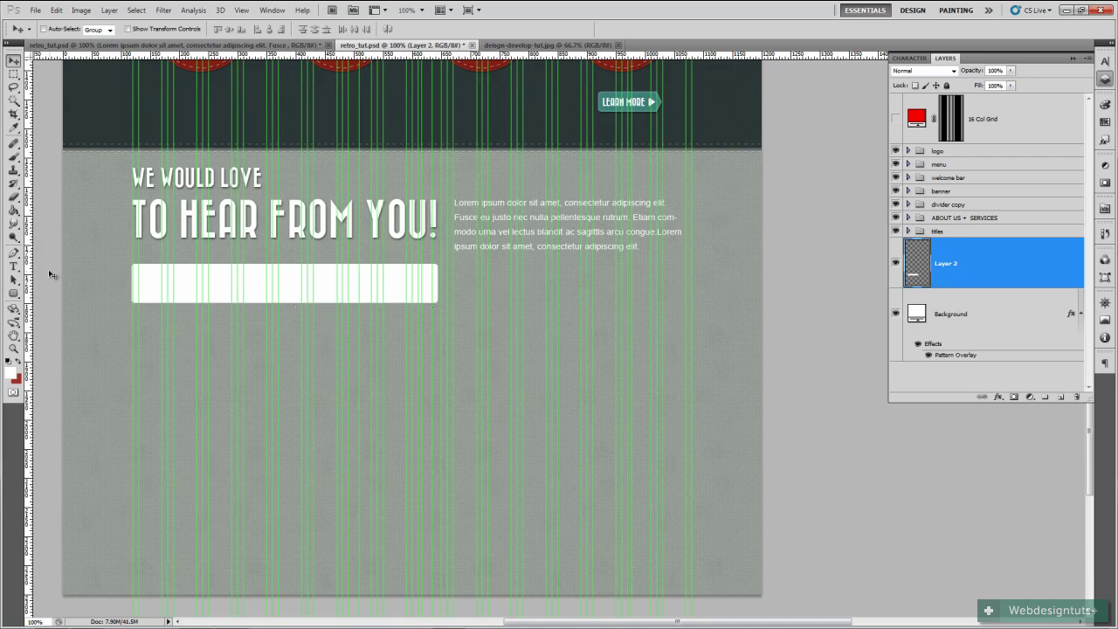
{"action": "left_click", "coordinate": [13, 294]}
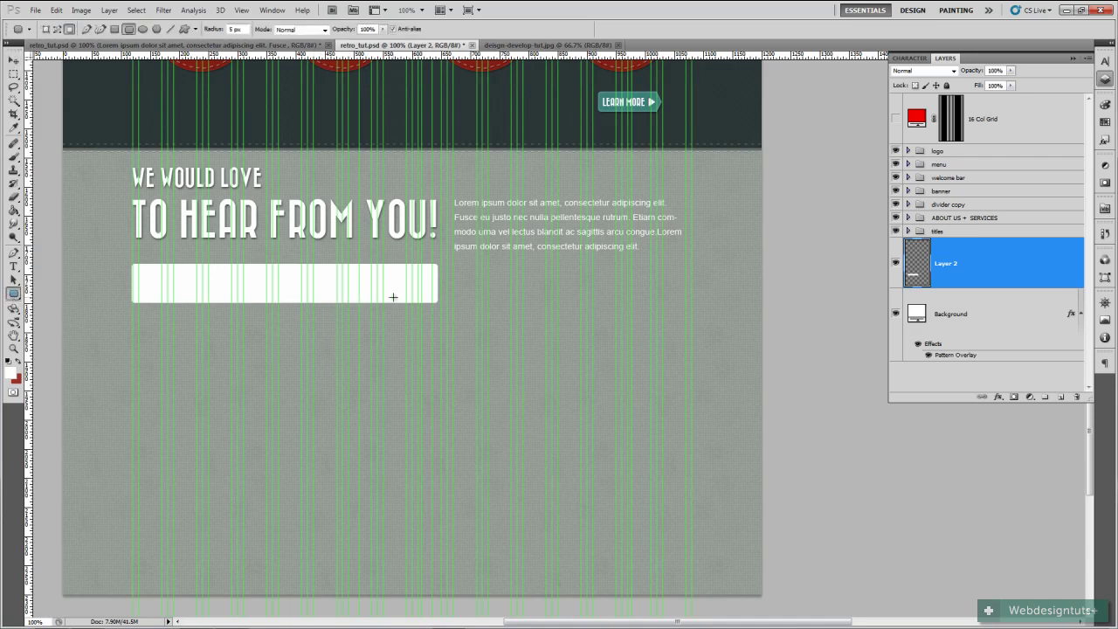
{"action": "key", "text": "v"}
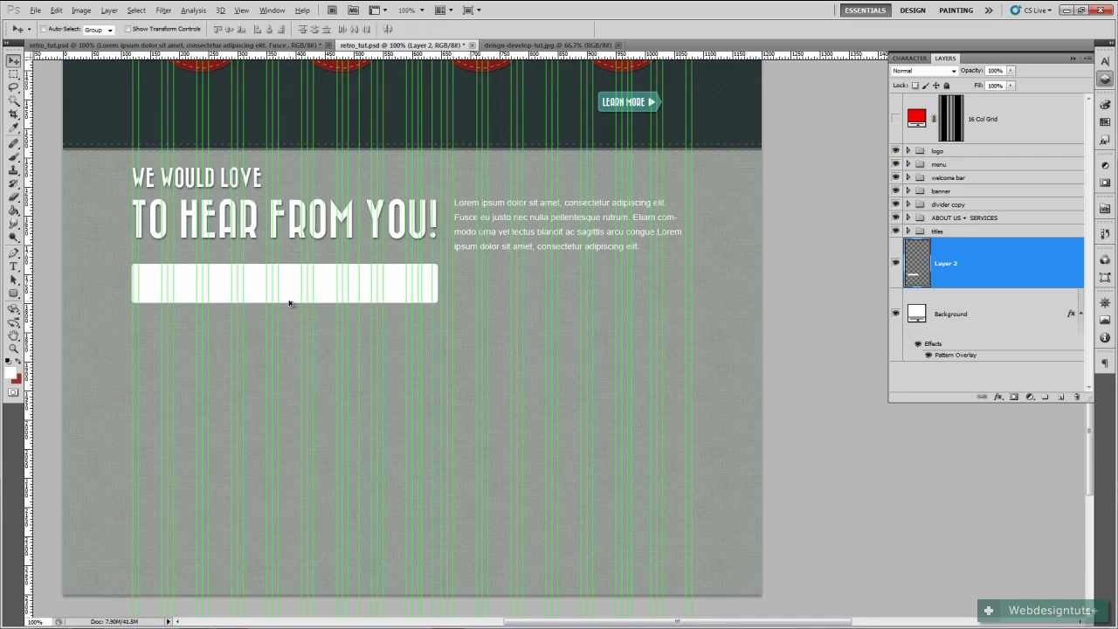
{"action": "left_click_drag", "start_coordinate": [290, 303], "coordinate": [280, 393]}
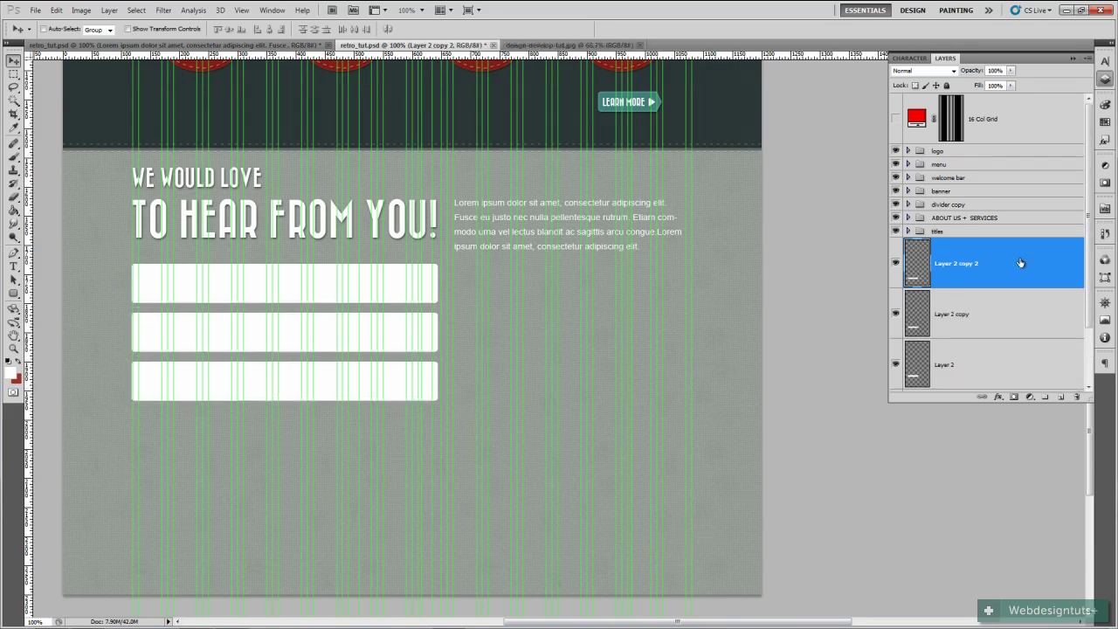
Reorder the field layers to match the layout: original uppermost, first copy in the middle, second copy directly above Background
{"action": "scroll", "coordinate": [1026, 272], "scroll_direction": "down", "scroll_amount": 1}
{"action": "left_click_drag", "start_coordinate": [996, 266], "coordinate": [1010, 336]}
{"action": "left_click_drag", "start_coordinate": [927, 231], "coordinate": [966, 336]}
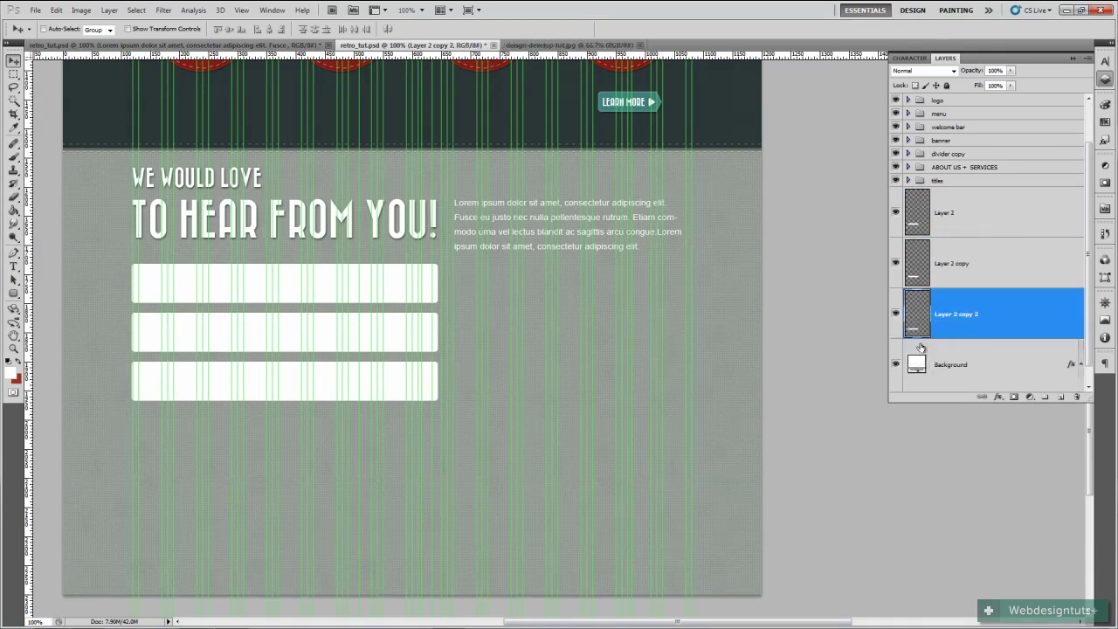
Free-transform the third field, extending its lower edge to about 255% height to form the message box
{"action": "left_click", "coordinate": [896, 314]}
{"action": "left_click", "coordinate": [896, 313]}
{"action": "key", "text": "ctrl+t"}
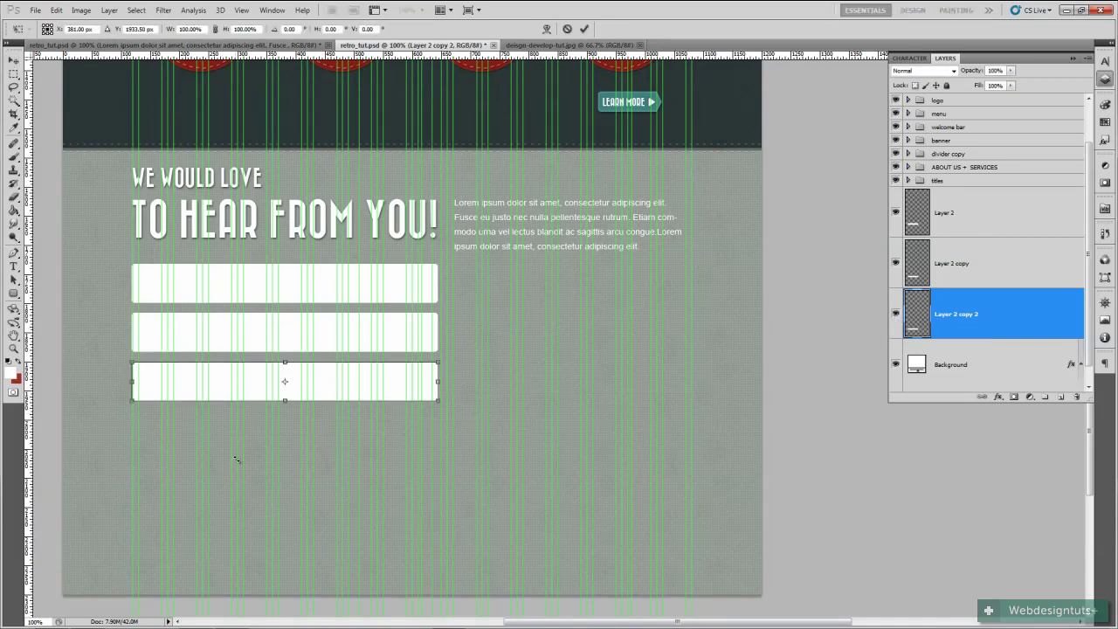
{"action": "left_click_drag", "start_coordinate": [292, 404], "coordinate": [284, 461]}
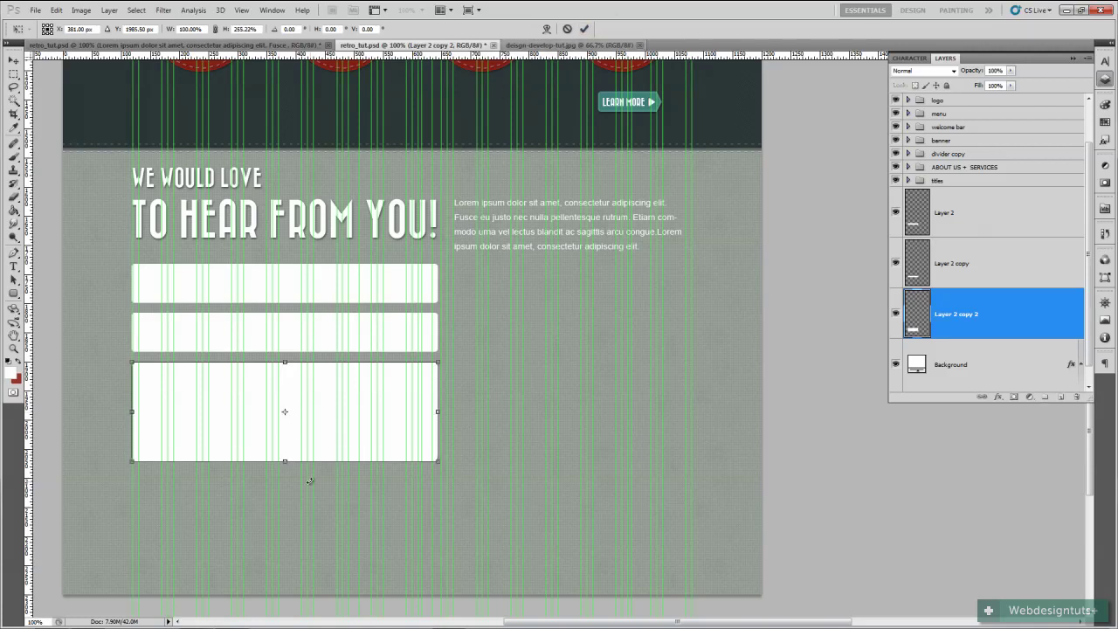
{"action": "left_click", "coordinate": [584, 29]}
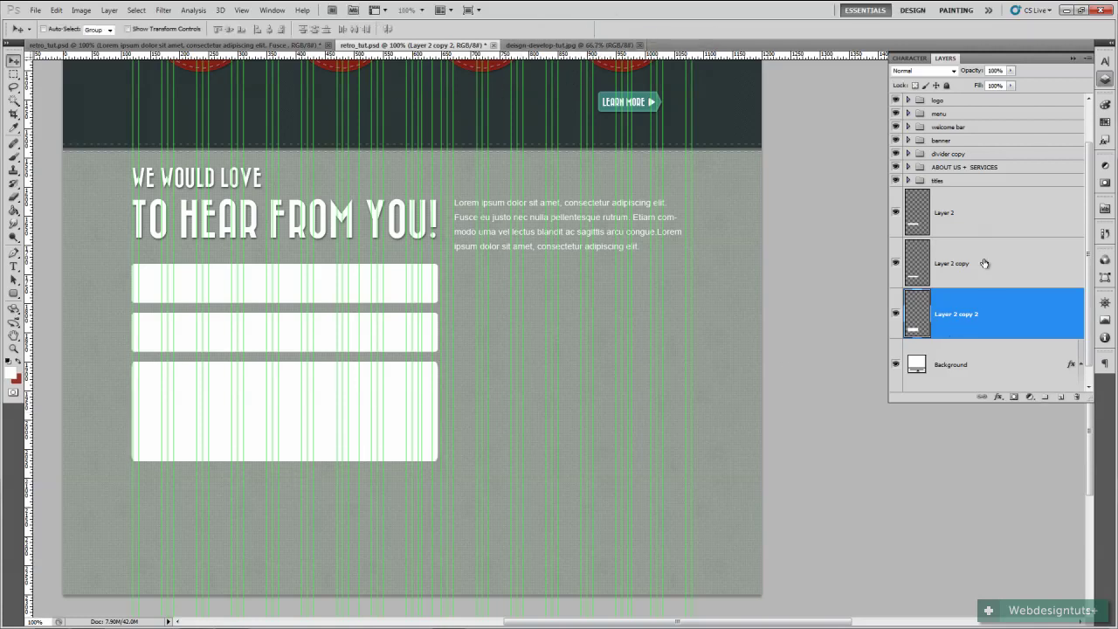
Select all three form field layers and distribute them by their vertical centers
{"action": "left_click", "coordinate": [968, 224], "text": "shift"}
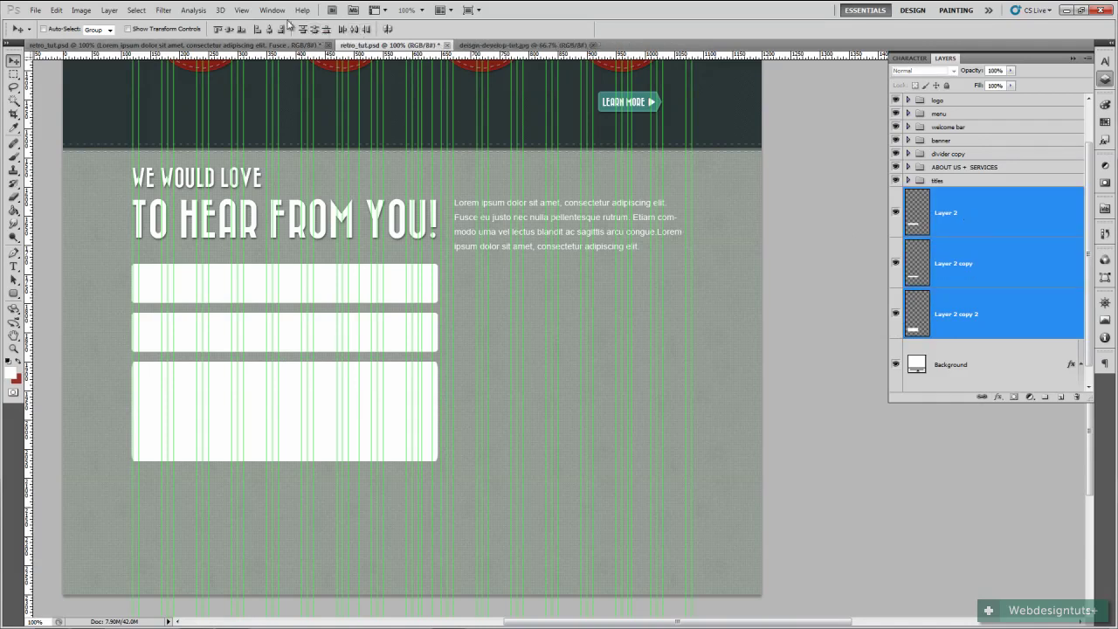
{"action": "left_click", "coordinate": [316, 30]}
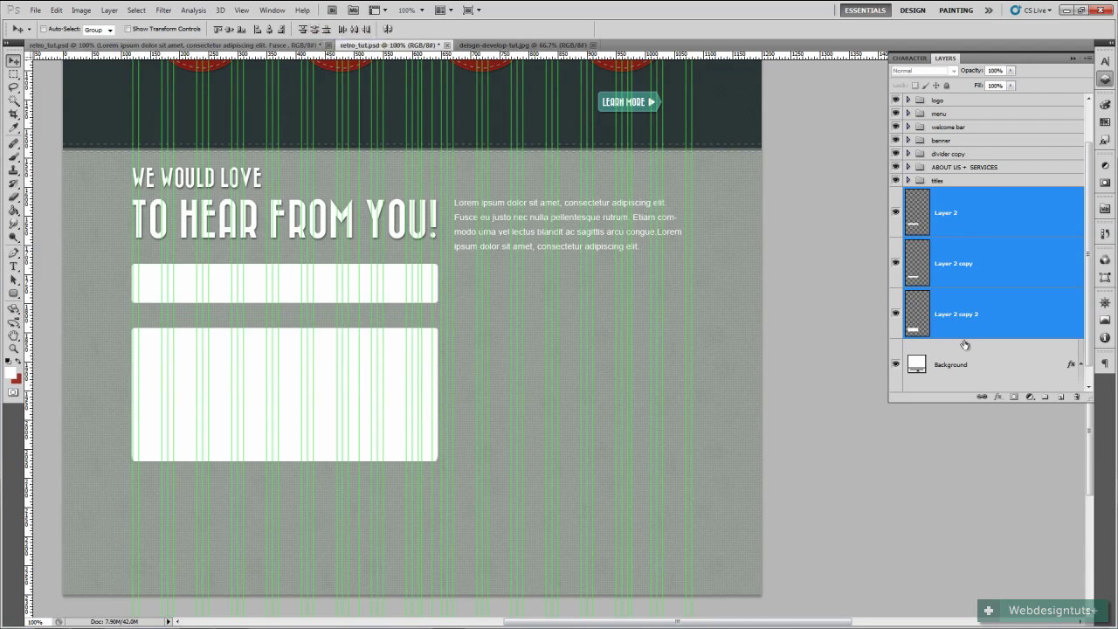
Move the second form field up between the other two so the gaps above and below it match
{"action": "left_click", "coordinate": [1008, 270]}
{"action": "left_click_drag", "start_coordinate": [336, 411], "coordinate": [334, 398]}
{"action": "key", "text": "Up"}
{"action": "key", "text": "Up"}
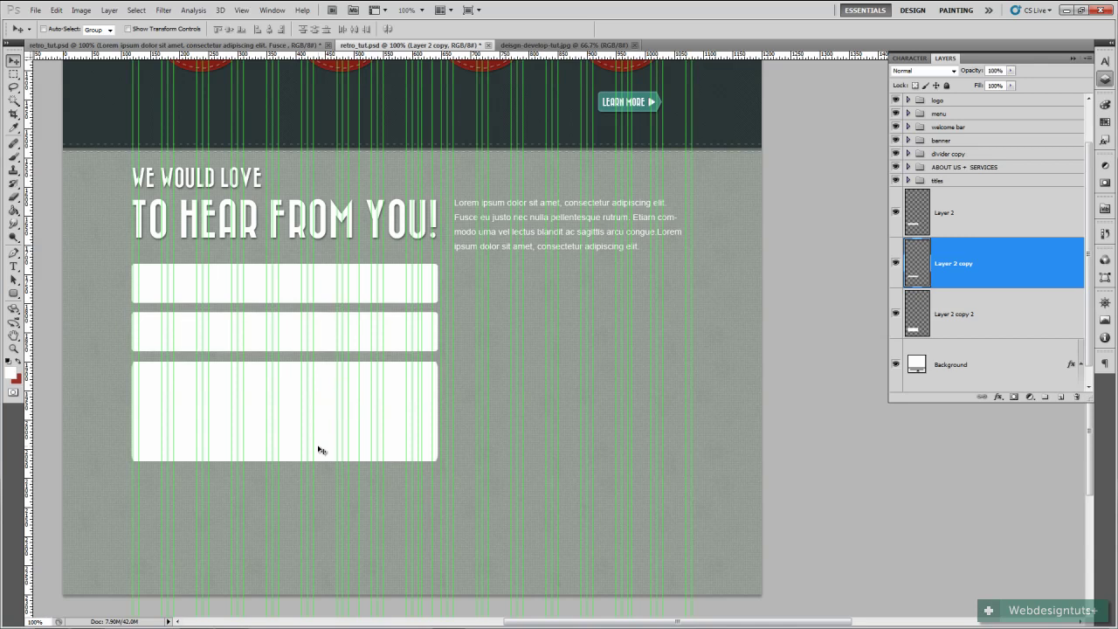
{"action": "key", "text": "Down"}
{"action": "key", "text": "Down"}
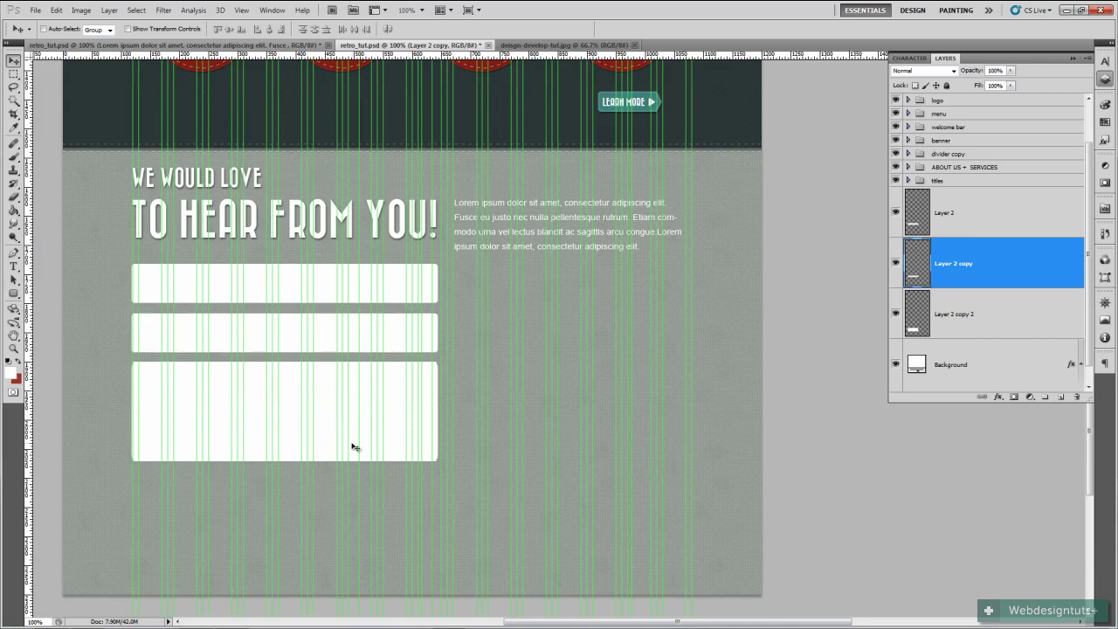
Add an inner shadow to the message box without global light: angle 120°, distance 2 px, size 2 px, opacity 50%
{"action": "left_click", "coordinate": [923, 311]}
{"action": "double_click", "coordinate": [921, 311]}
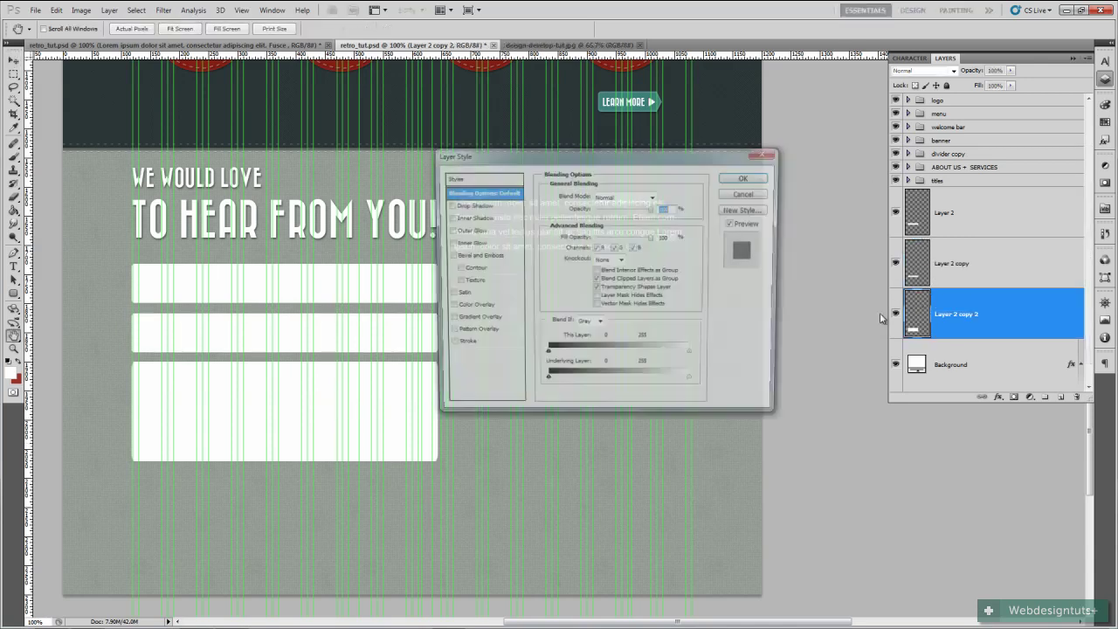
{"action": "left_click", "coordinate": [471, 219]}
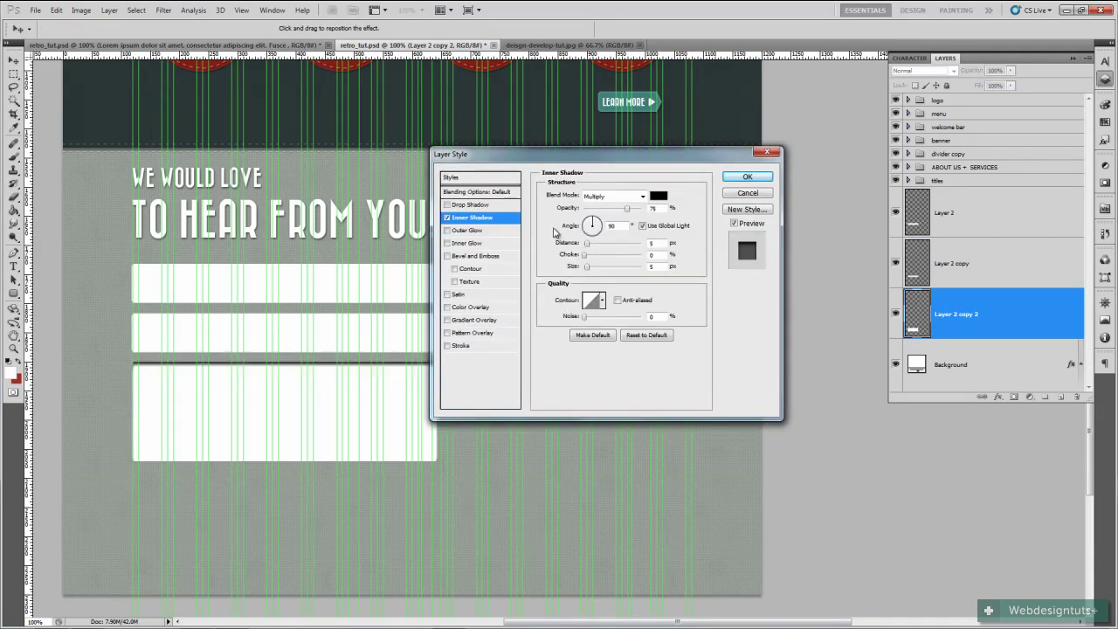
{"action": "left_click", "coordinate": [642, 225]}
{"action": "left_click", "coordinate": [642, 226]}
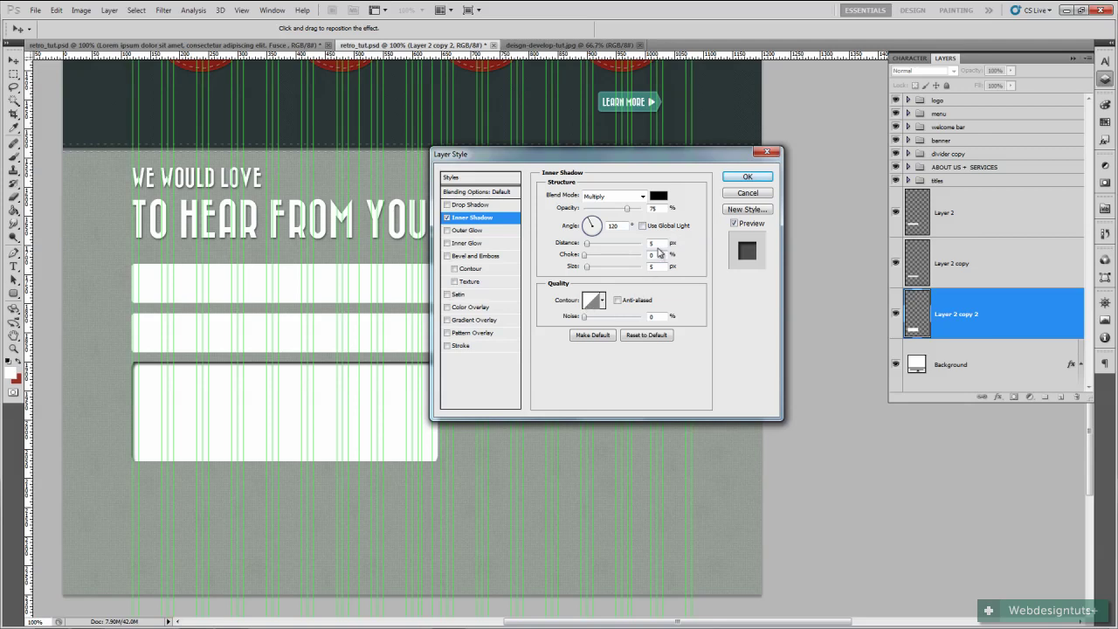
{"action": "type", "text": "20"}
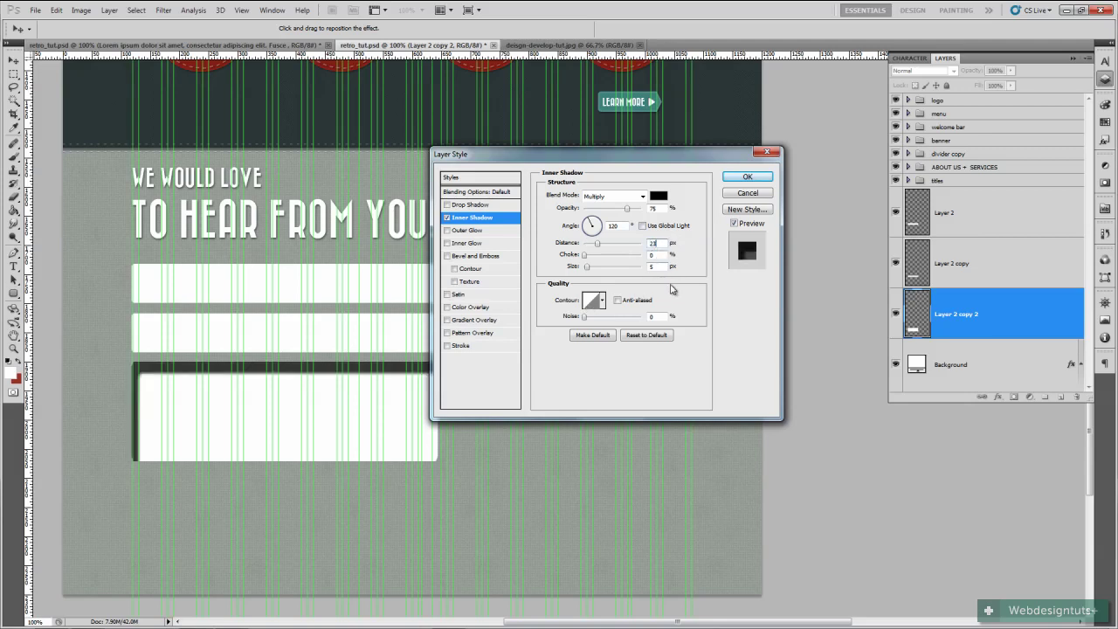
{"action": "left_click_drag", "start_coordinate": [661, 243], "coordinate": [659, 278]}
{"action": "type", "text": "2"}
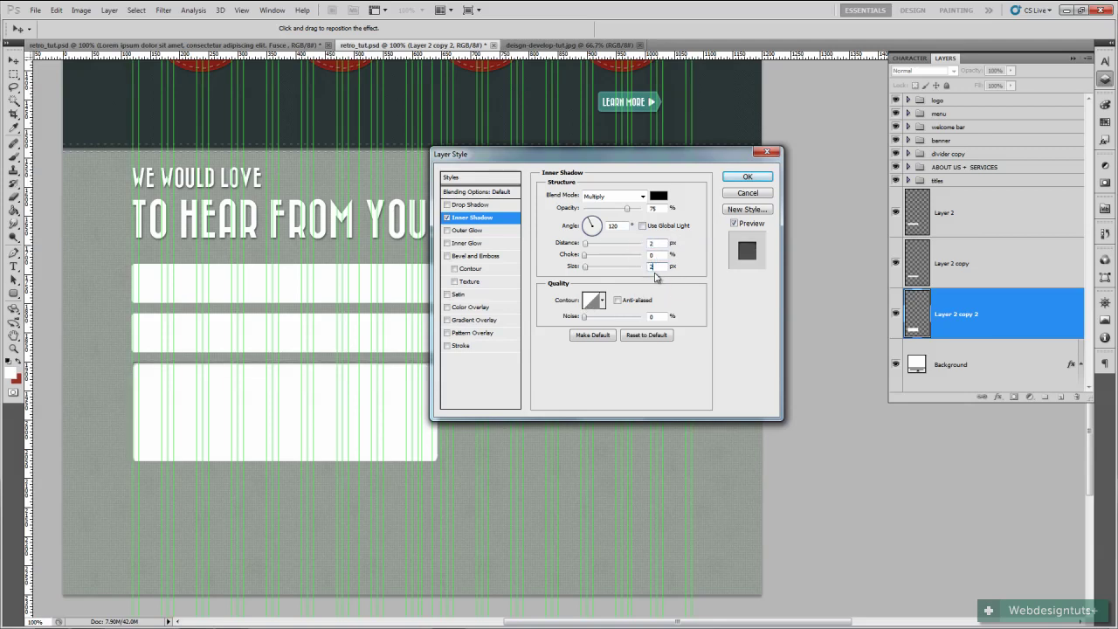
{"action": "type", "text": "2"}
{"action": "left_click_drag", "start_coordinate": [658, 209], "coordinate": [642, 212]}
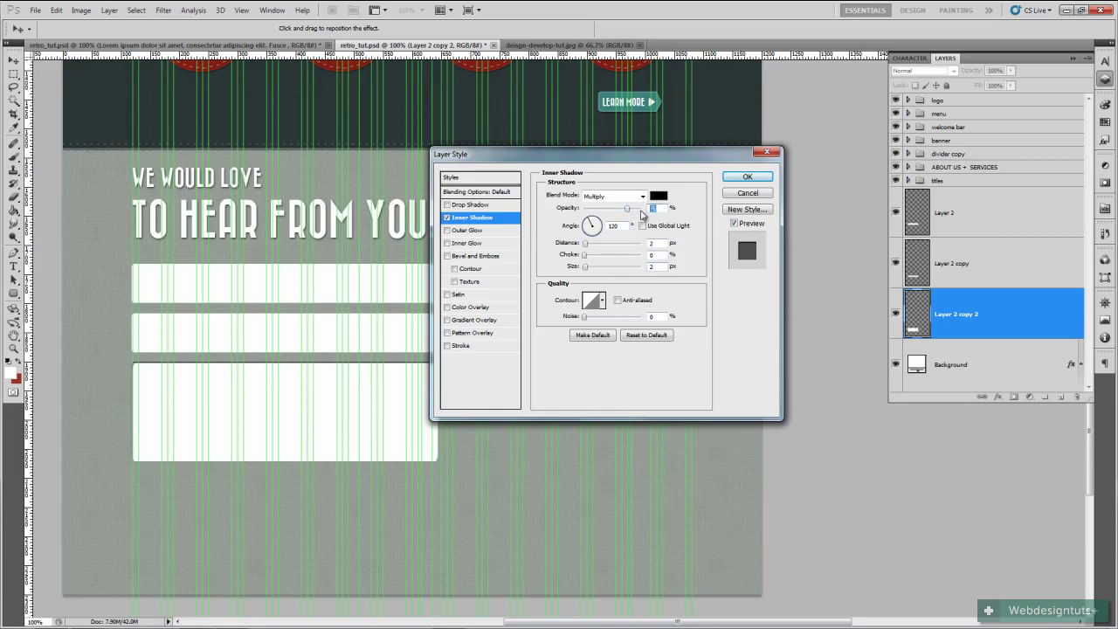
{"action": "type", "text": "50"}
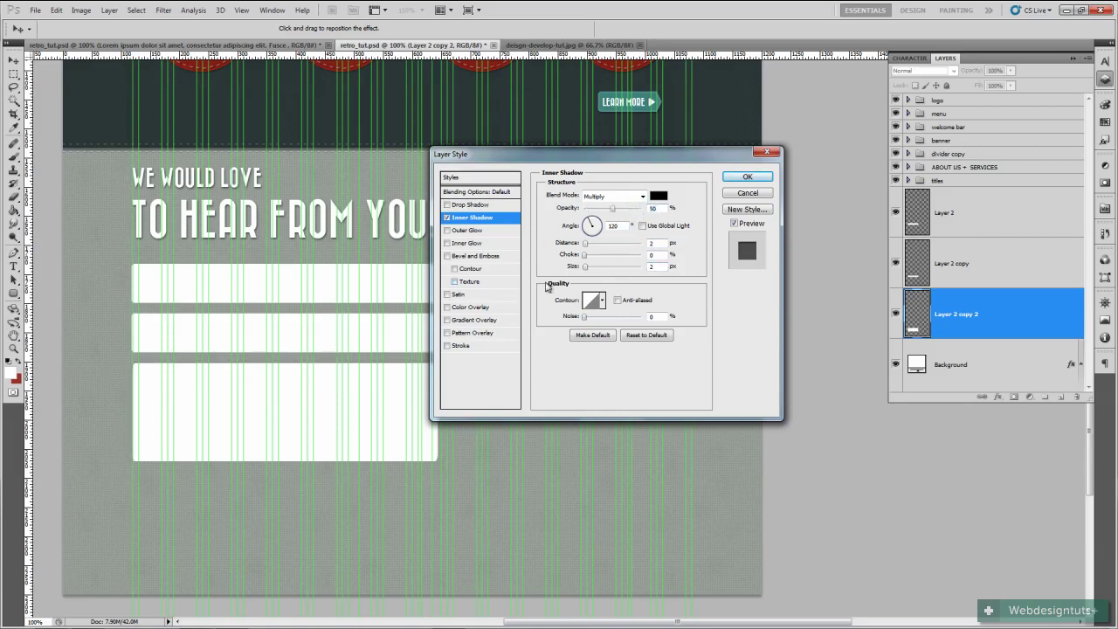
{"action": "left_click", "coordinate": [748, 177]}
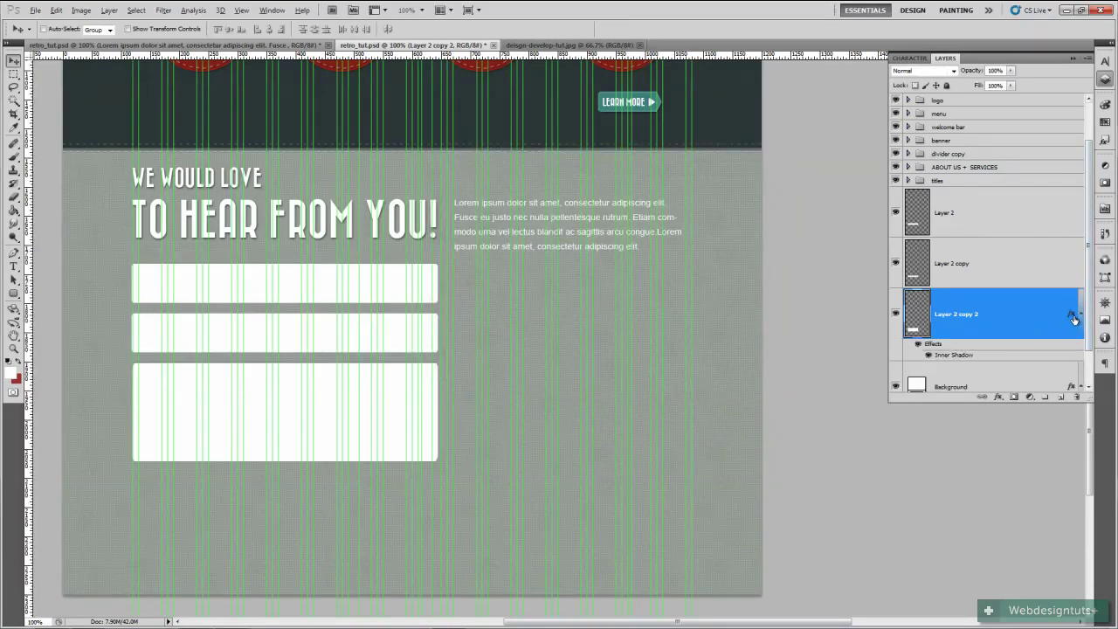
Copy the message box's inner shadow to the two upper form fields and check the result without guides
{"action": "left_click_drag", "start_coordinate": [1071, 314], "coordinate": [1070, 211]}
{"action": "key", "text": "ctrl+semicolon"}
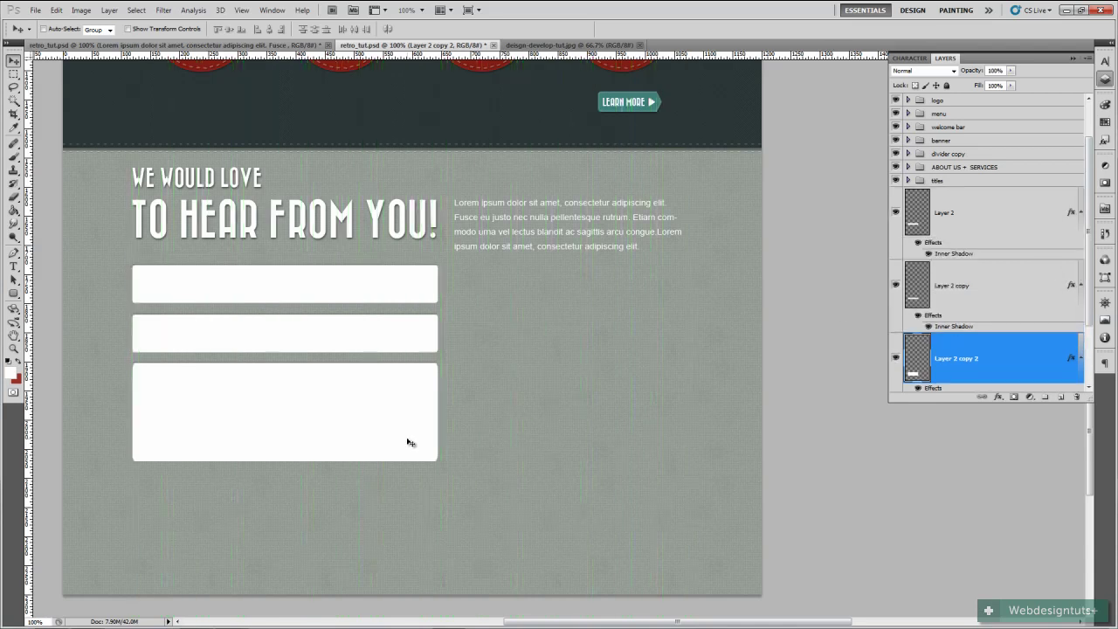
{"action": "key", "text": "ctrl+semicolon"}
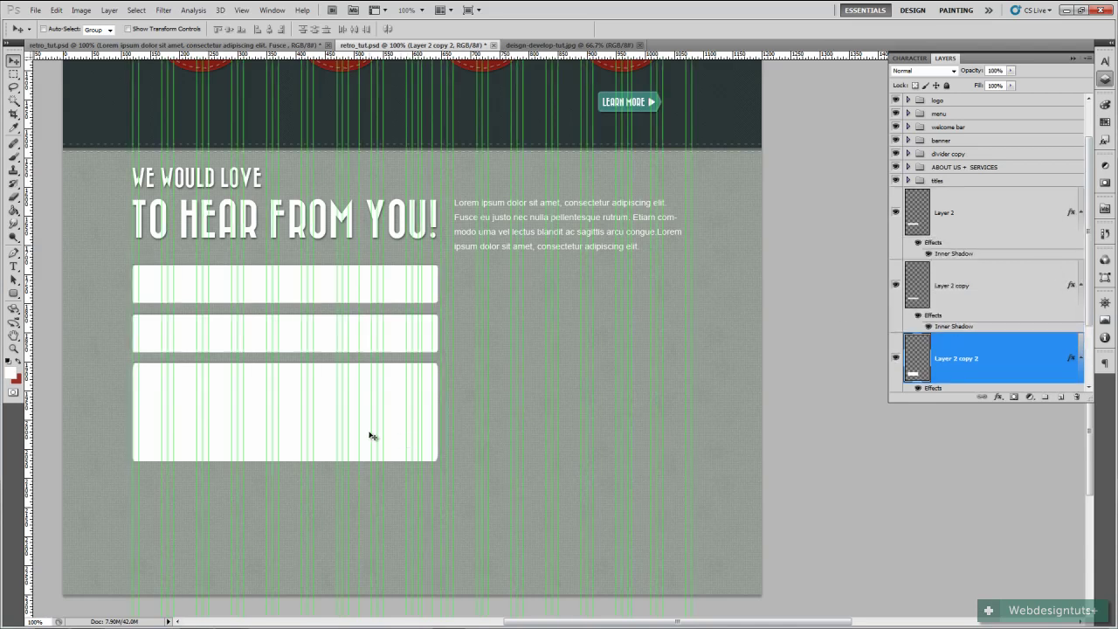
Try nudging the middle form field up slightly to refine its spacing
{"action": "left_click", "coordinate": [965, 298]}
{"action": "key", "text": "Up"}
{"action": "key", "text": "Up"}
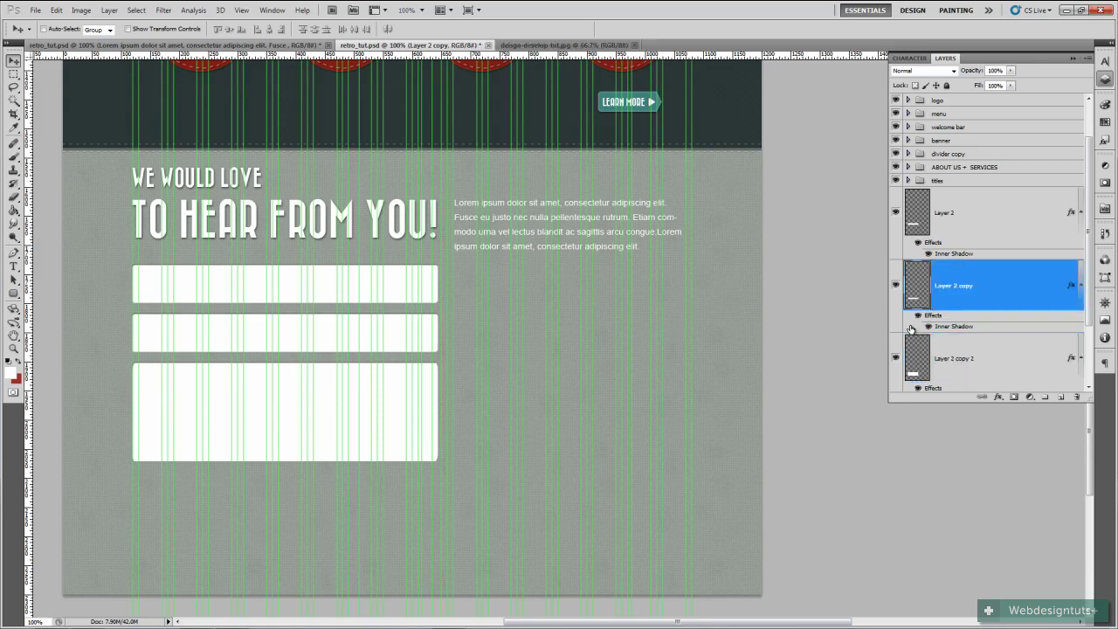
{"action": "key", "text": "Down"}
{"action": "key", "text": "Down"}
On a new layer above the message box layer, draw a small white rounded square with 5 px radius below the message box
{"action": "scroll", "coordinate": [337, 536], "scroll_direction": "down", "scroll_amount": 3}
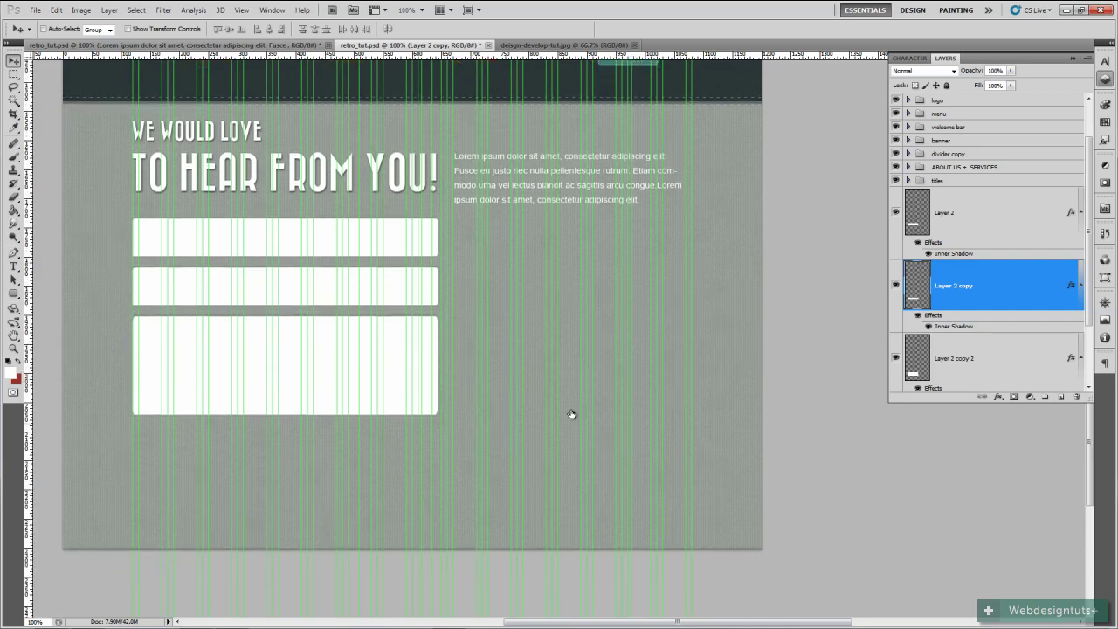
{"action": "left_click", "coordinate": [970, 358]}
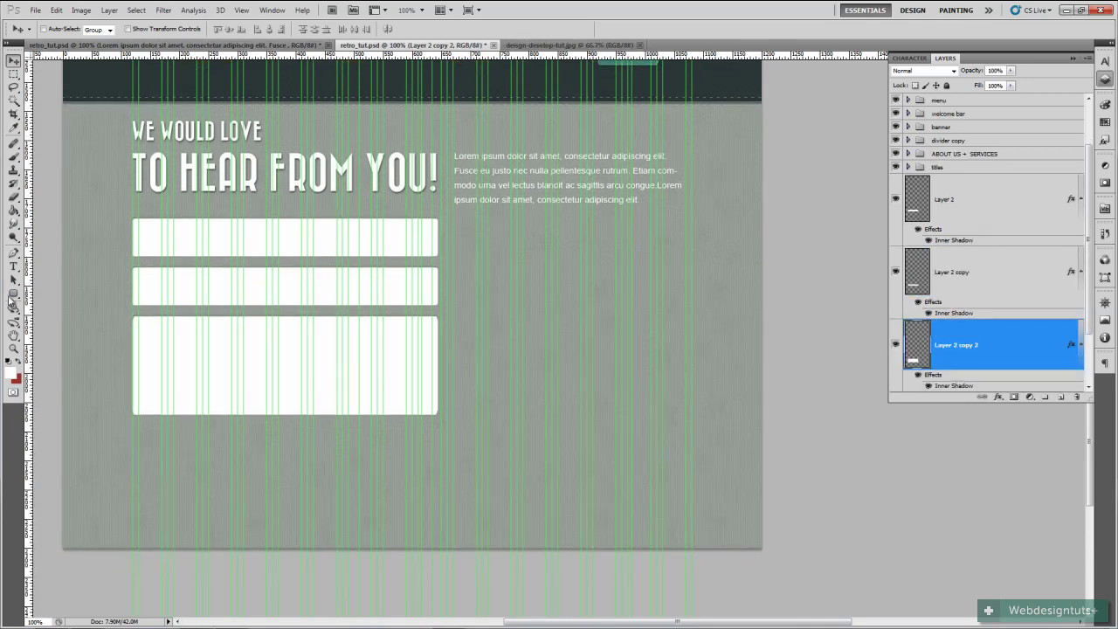
{"action": "left_click", "coordinate": [14, 294]}
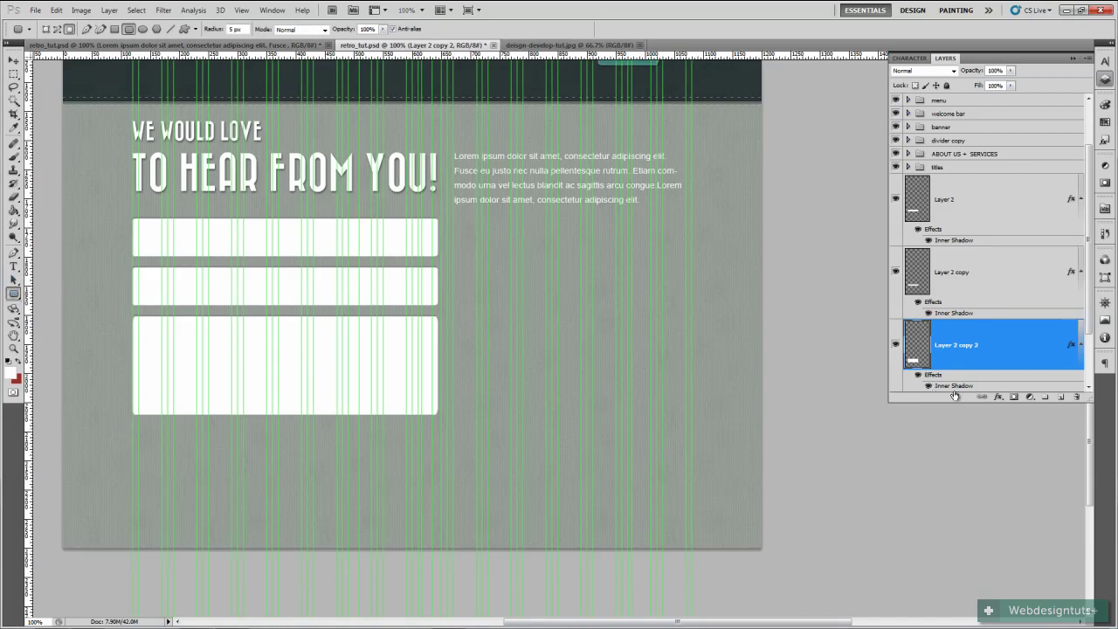
{"action": "left_click", "coordinate": [1061, 396]}
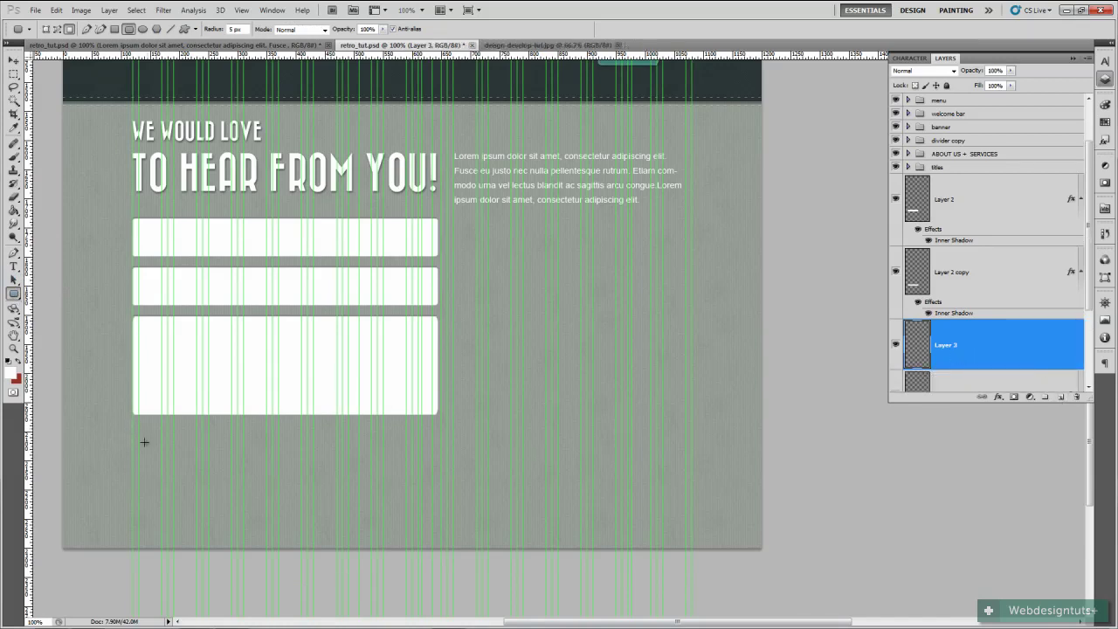
{"action": "left_click_drag", "start_coordinate": [130, 435], "coordinate": [176, 487]}
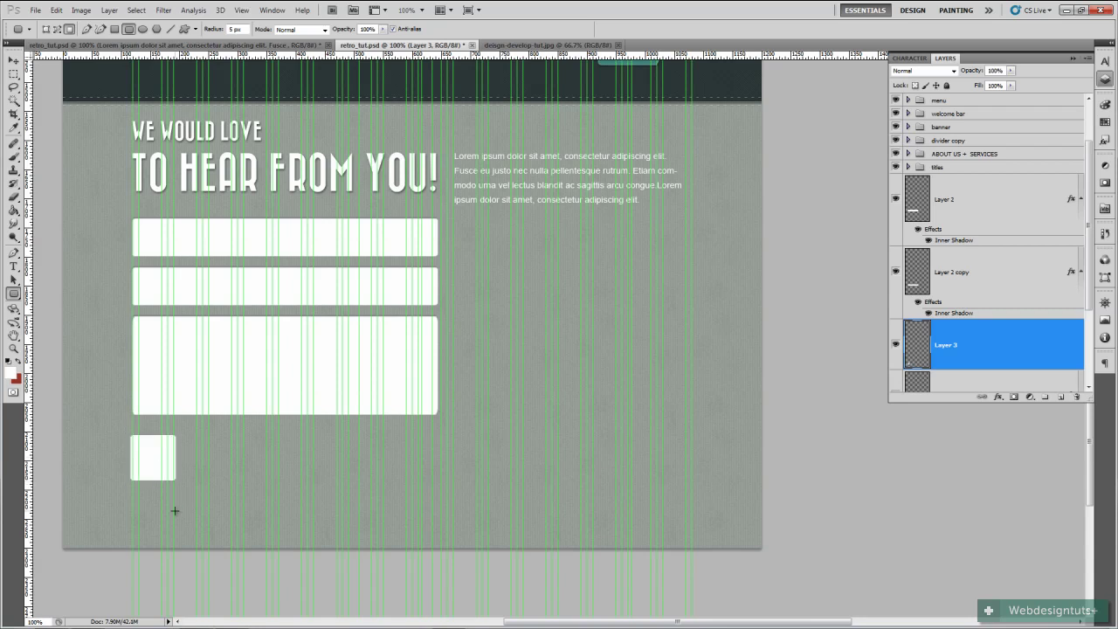
Nudge the small square into line with the fields' left edge, matching the gap between the form fields
{"action": "key", "text": "v"}
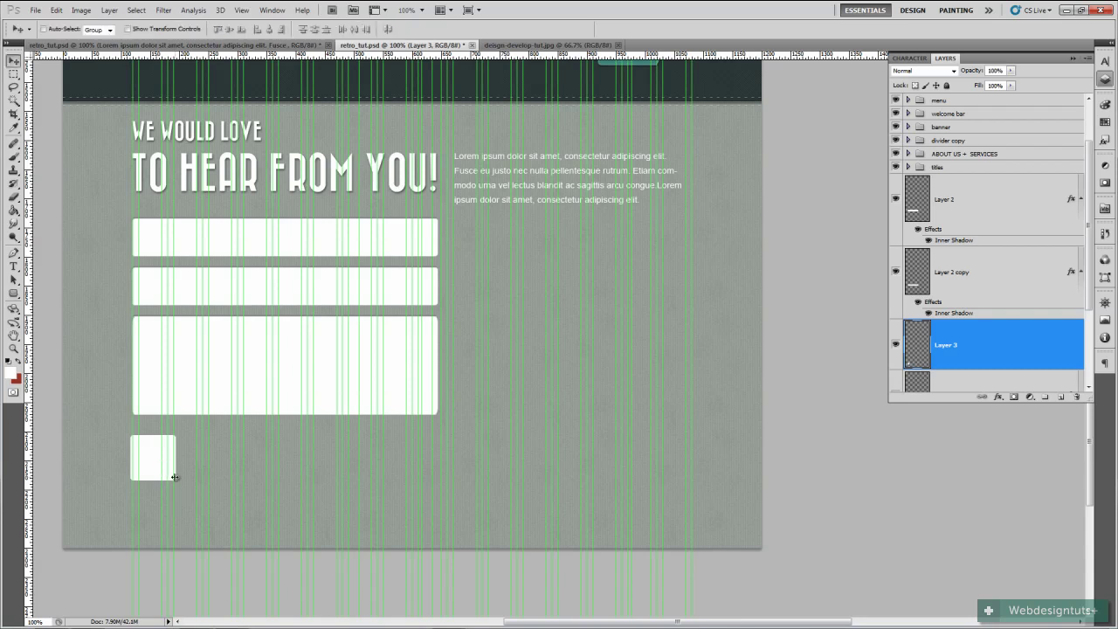
{"action": "key", "text": "Right"}
{"action": "key", "text": "Right"}
{"action": "key", "text": "Right"}
{"action": "key", "text": "Up"}
{"action": "key", "text": "Up"}
{"action": "key", "text": "Up"}
{"action": "key", "text": "Up"}
{"action": "key", "text": "Up"}
{"action": "key", "text": "Up"}
{"action": "key", "text": "Up"}
{"action": "key", "text": "Up"}
{"action": "key", "text": "Up"}
{"action": "key", "text": "Up"}
{"action": "key", "text": "Up"}
{"action": "key", "text": "Up"}
{"action": "key", "text": "Up"}
{"action": "key", "text": "Up"}
{"action": "key", "text": "Up"}
{"action": "key", "text": "Down"}
{"action": "key", "text": "Down"}
{"action": "key", "text": "Down"}
{"action": "key", "text": "Down"}
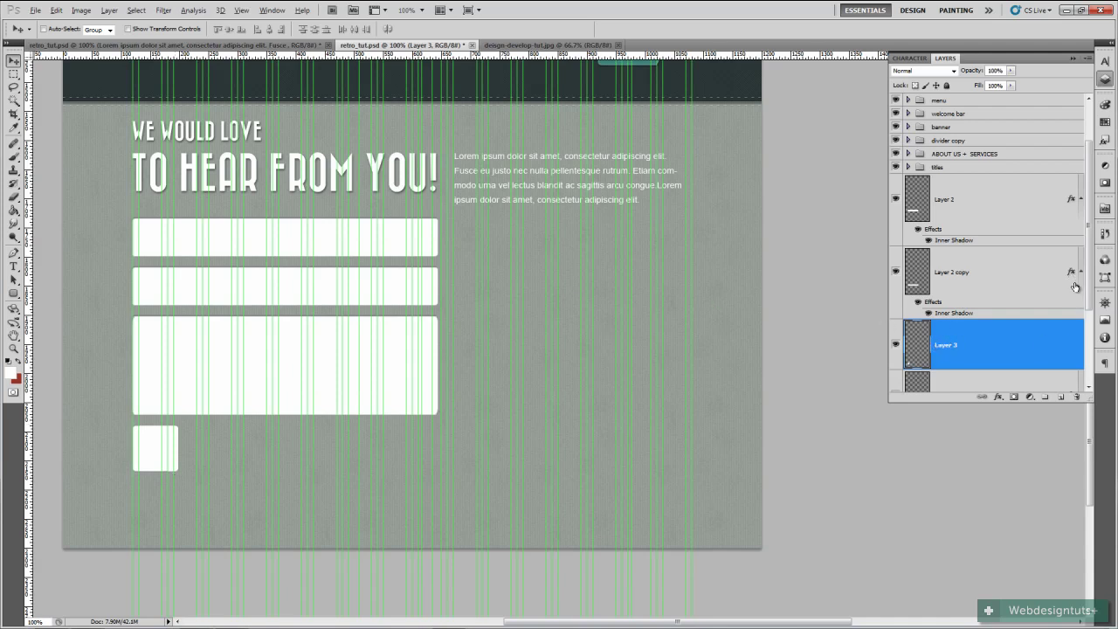
Copy the middle field's inner shadow to the small square and rename the square's layer "captch bgh"
{"action": "left_click_drag", "start_coordinate": [1071, 271], "coordinate": [1070, 345]}
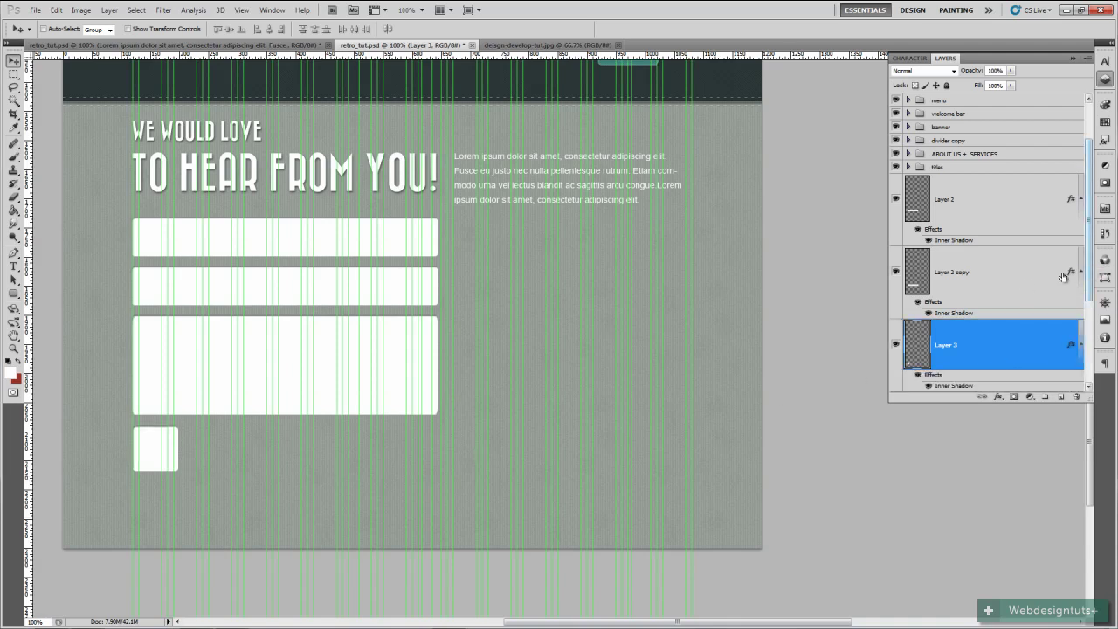
{"action": "double_click", "coordinate": [947, 346]}
{"action": "type", "text": "co"}
{"action": "type", "text": "ptch bgh"}
{"action": "key", "text": "Return"}
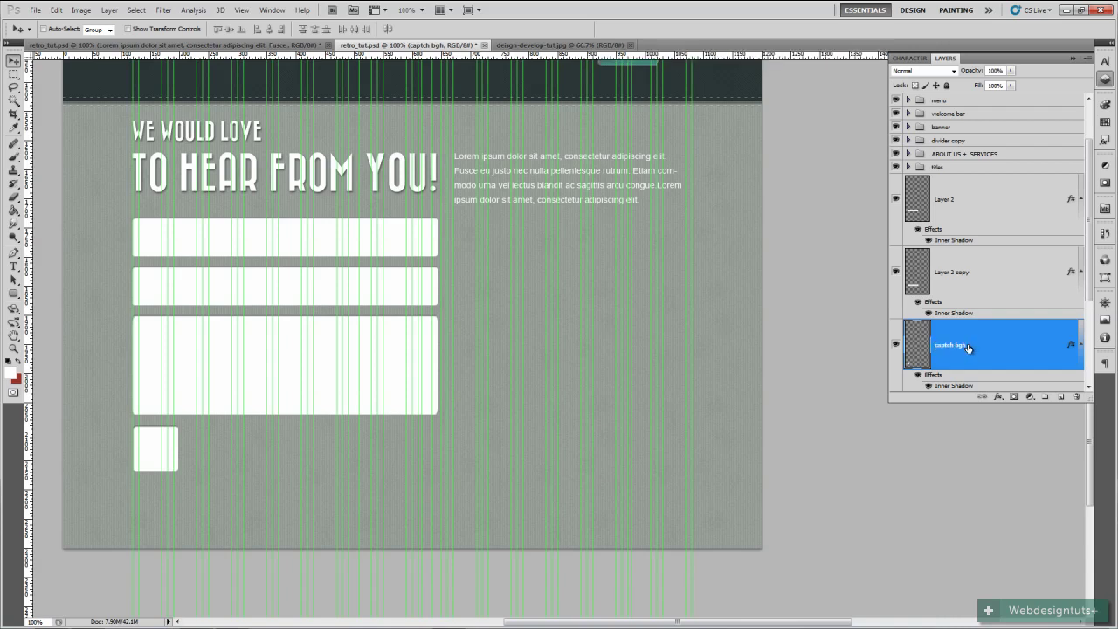
{"action": "double_click", "coordinate": [965, 347]}
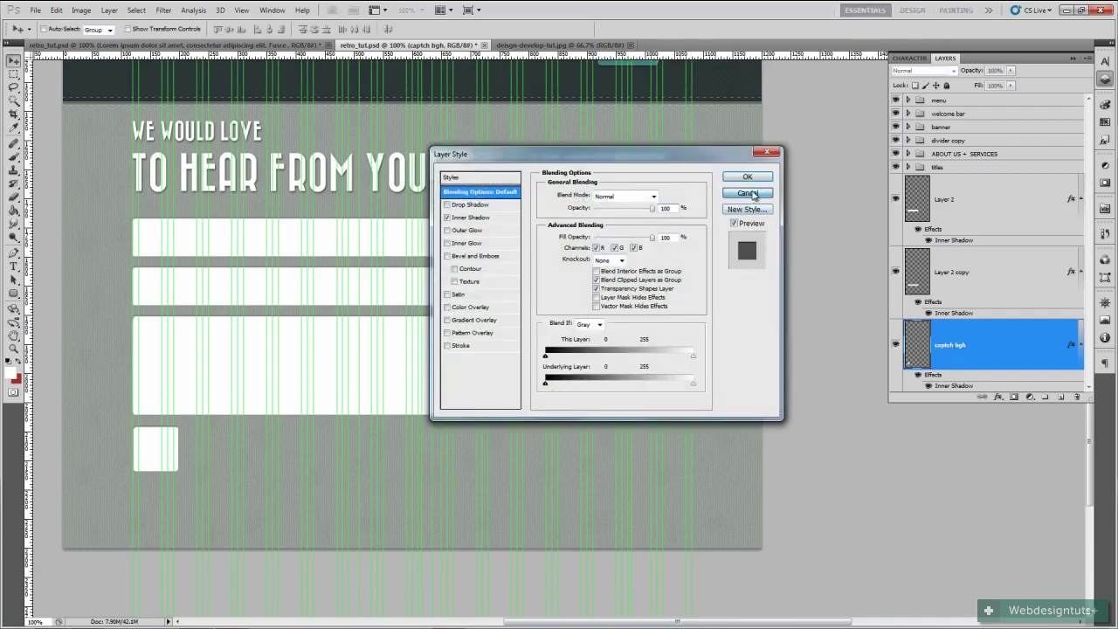
{"action": "left_click", "coordinate": [747, 194]}
{"action": "double_click", "coordinate": [956, 344]}
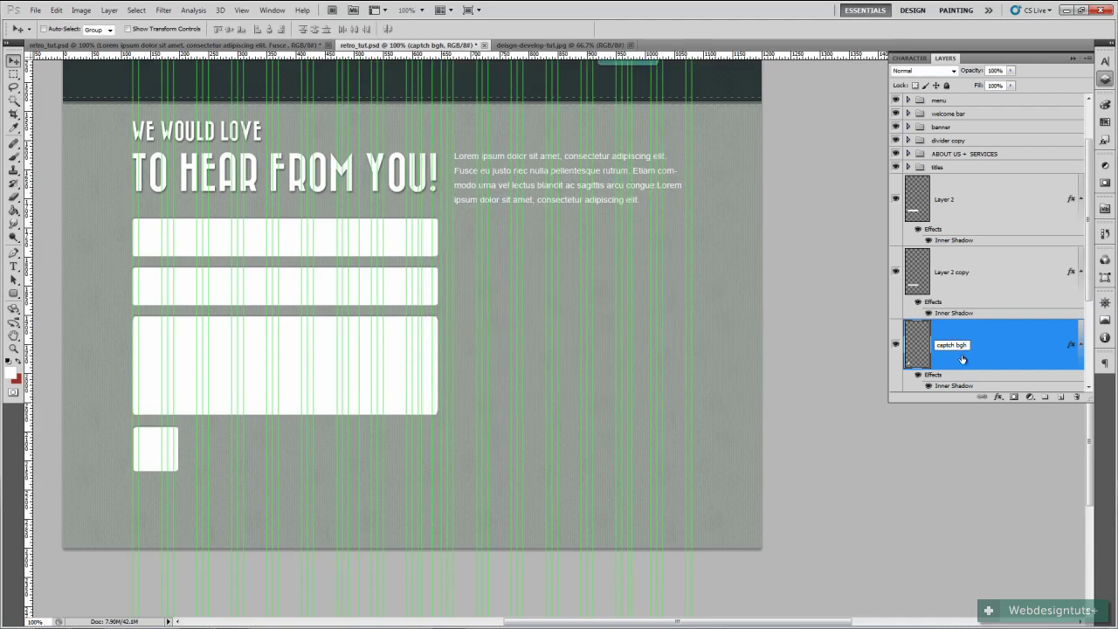
{"action": "key", "text": "Return"}
Put the captch bgh layer in a new group named "captcha"
{"action": "key", "text": "ctrl+g"}
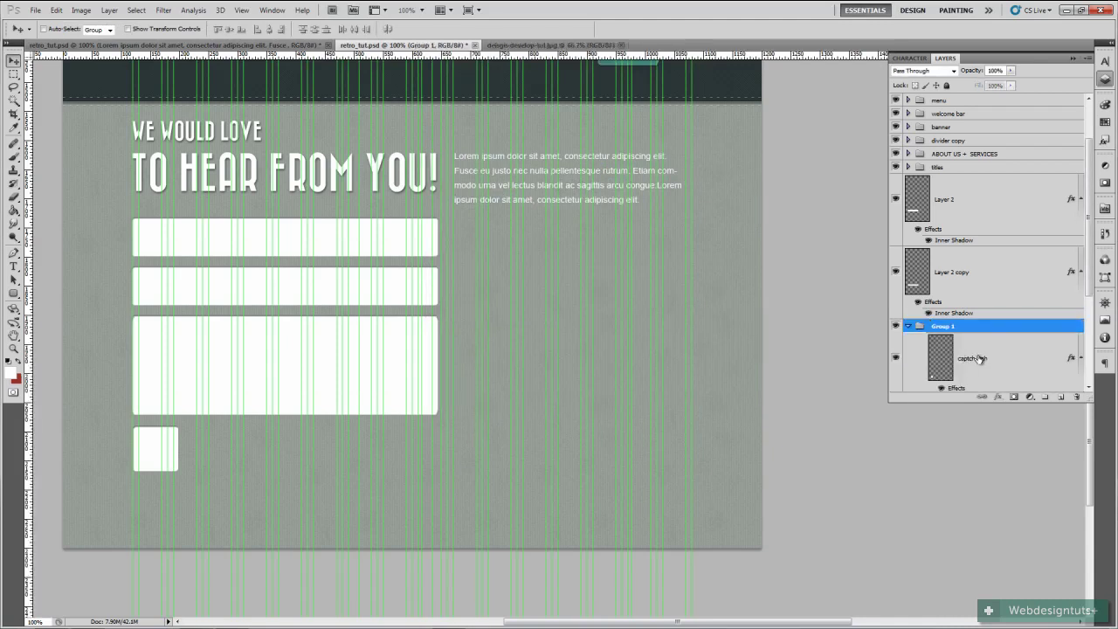
{"action": "double_click", "coordinate": [941, 328]}
{"action": "type", "text": "captcha"}
{"action": "key", "text": "Return"}
Following the finished design, add the text "2 + 2" inside the small square in 15 px Arial, coloured grey #999999
{"action": "scroll", "coordinate": [962, 348], "scroll_direction": "down", "scroll_amount": 3}
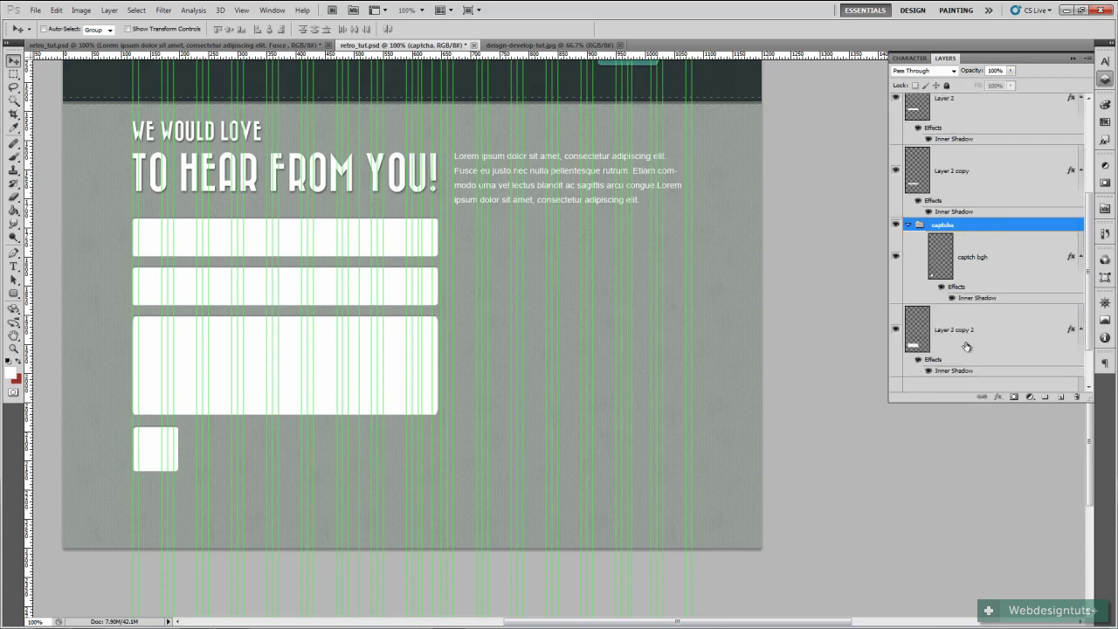
{"action": "left_click", "coordinate": [981, 276]}
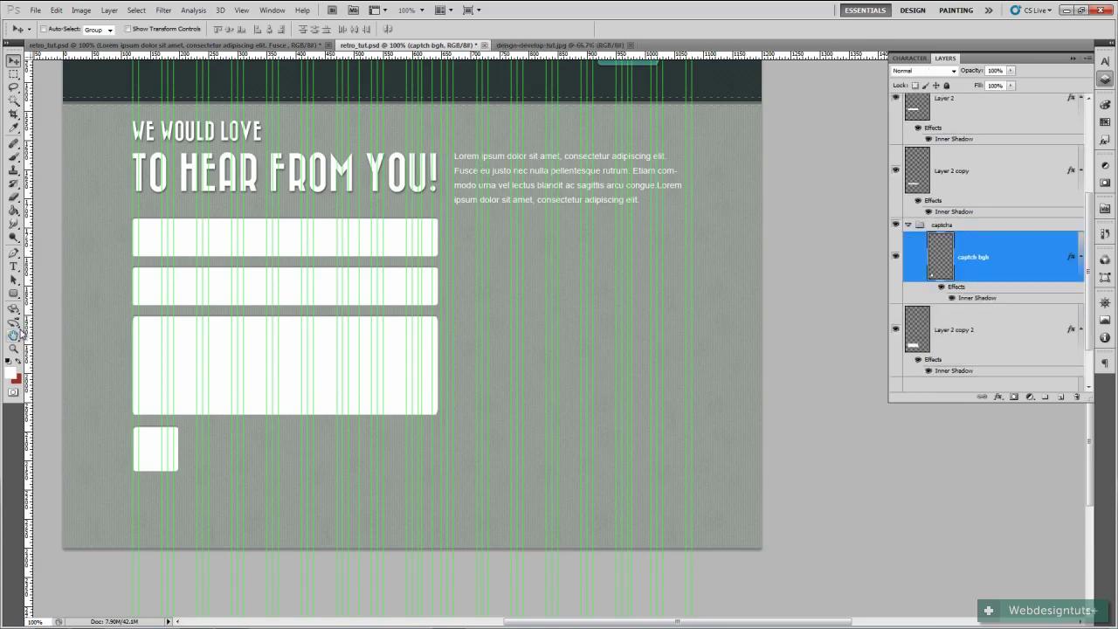
{"action": "left_click", "coordinate": [13, 265]}
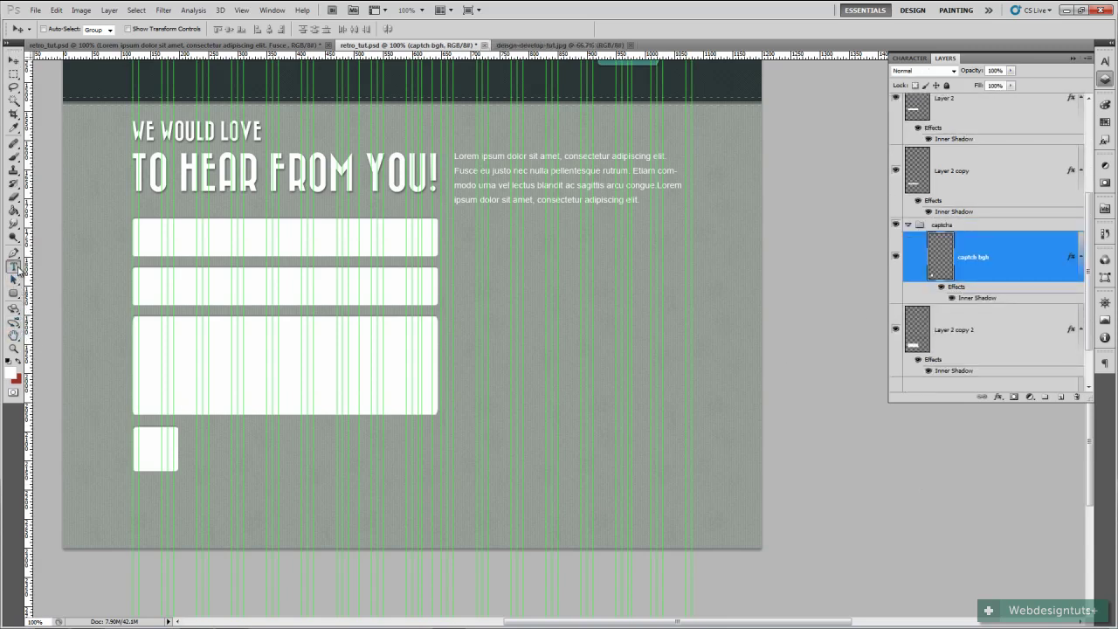
{"action": "left_click", "coordinate": [136, 44]}
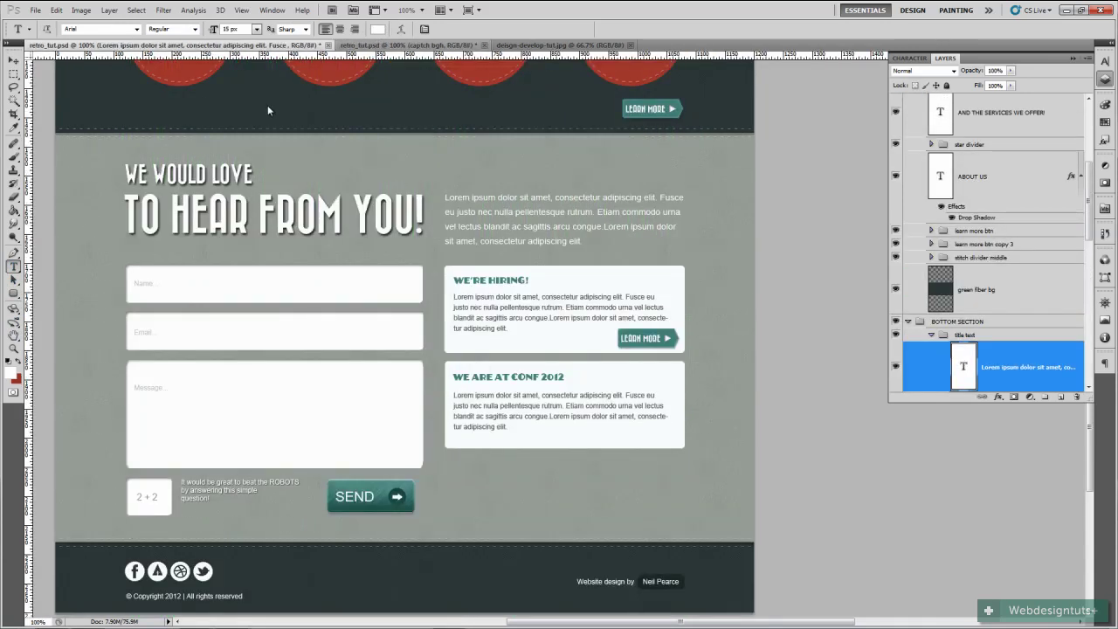
{"action": "left_click", "coordinate": [377, 46]}
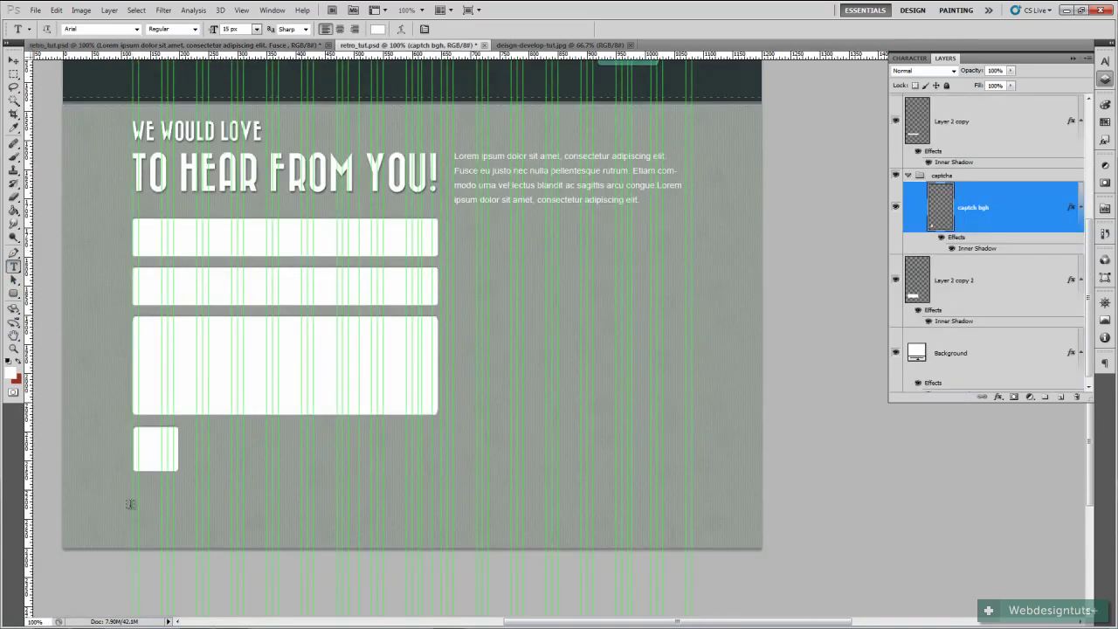
{"action": "left_click", "coordinate": [141, 449]}
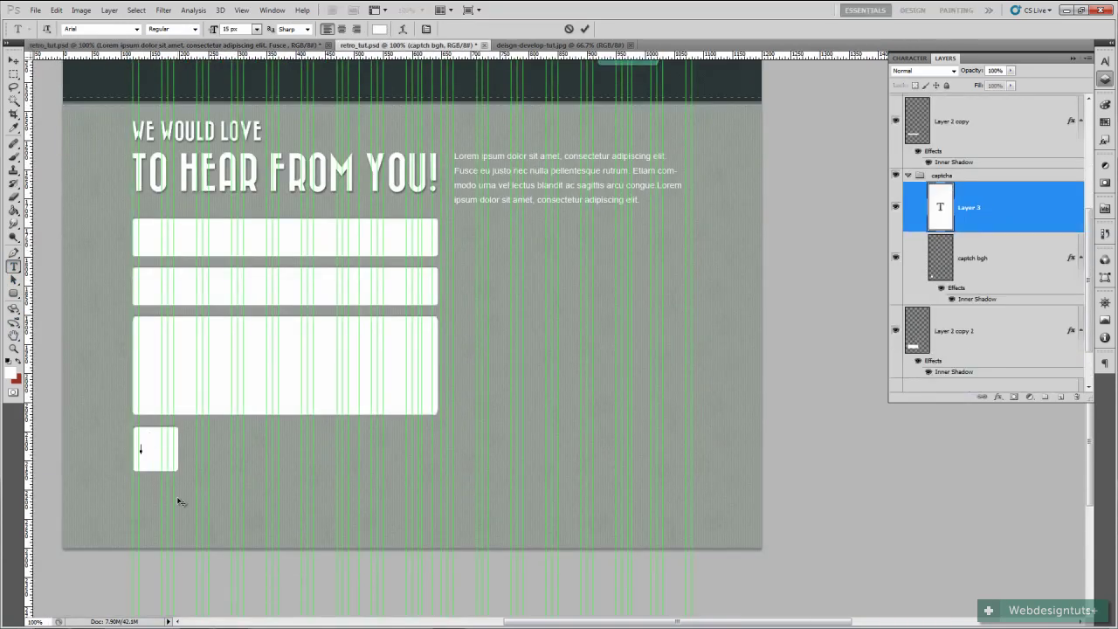
{"action": "left_click", "coordinate": [378, 28]}
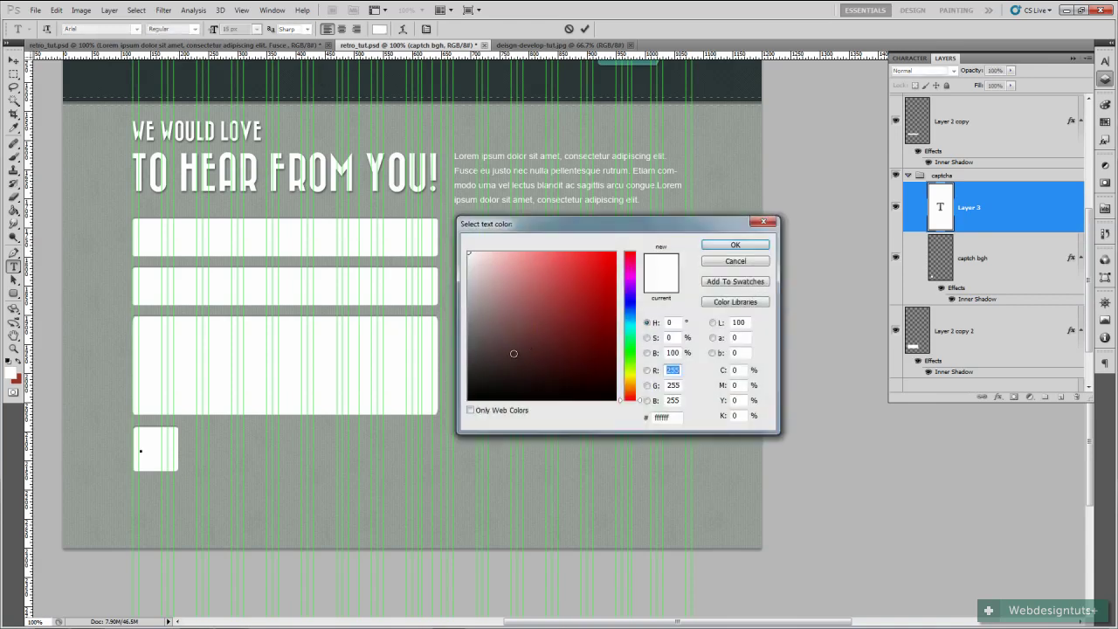
{"action": "left_click", "coordinate": [471, 409]}
{"action": "left_click", "coordinate": [477, 314]}
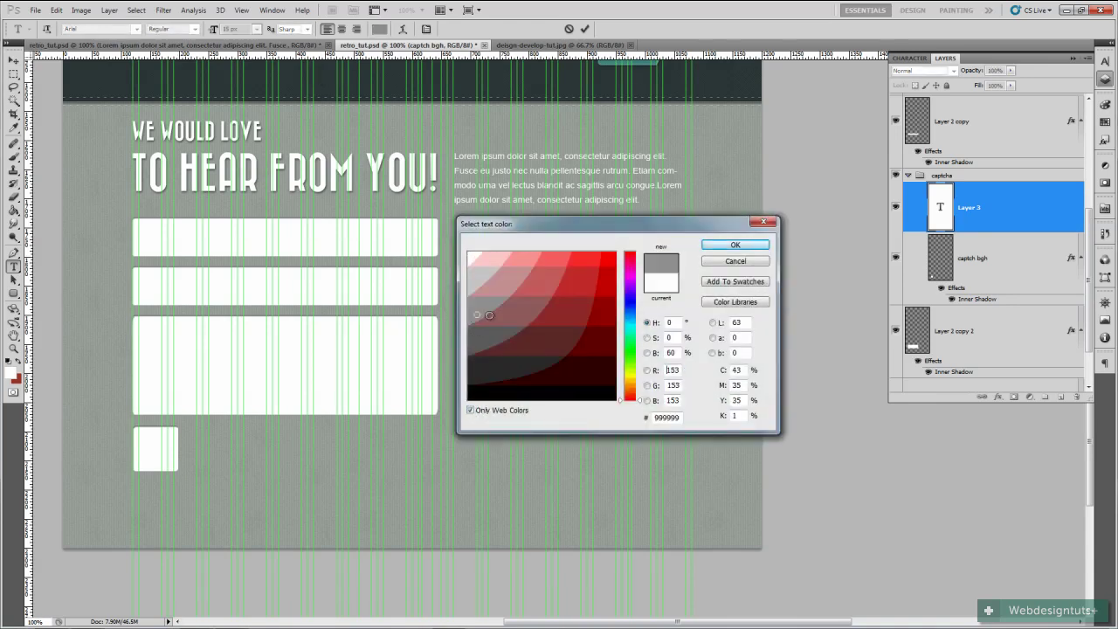
{"action": "left_click", "coordinate": [748, 245]}
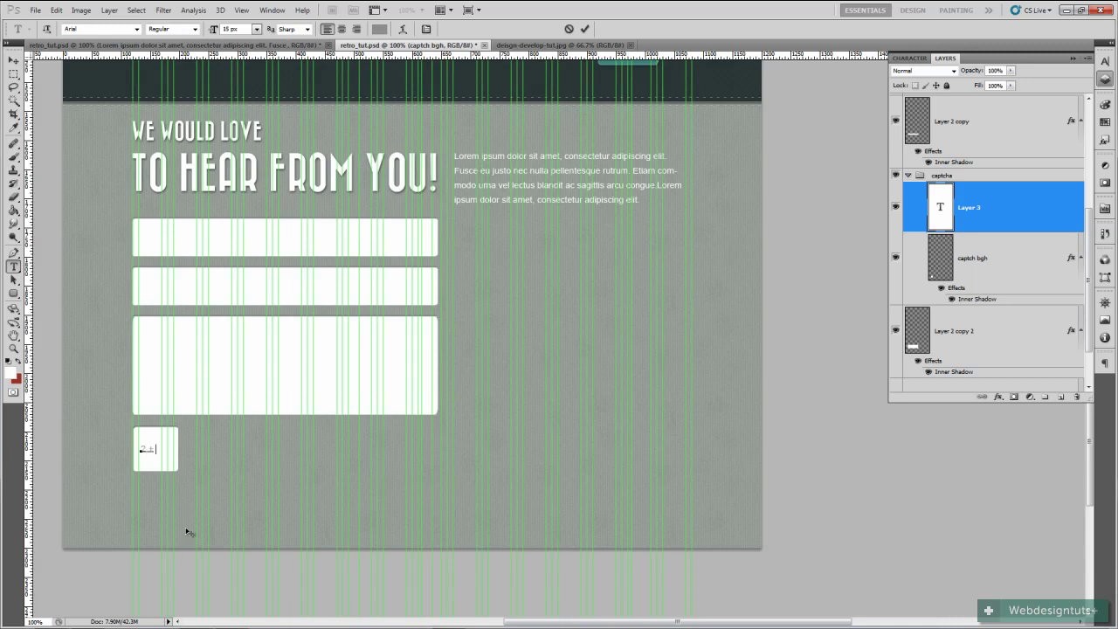
{"action": "left_click", "coordinate": [585, 28]}
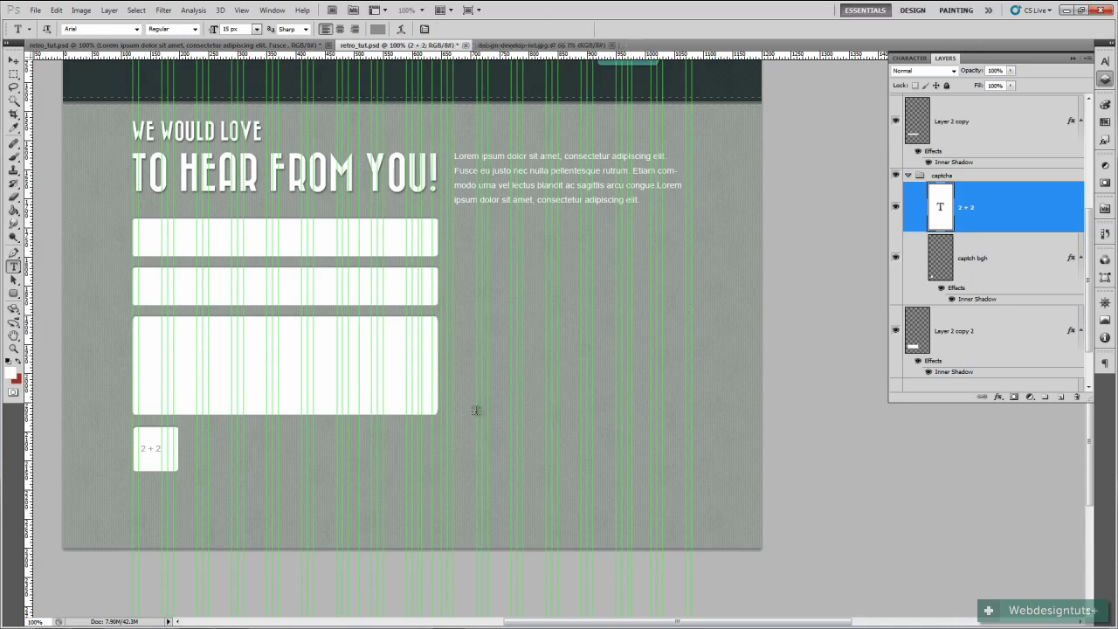
Set the "2 + 2" captcha text size to 17 px
{"action": "left_click", "coordinate": [272, 10]}
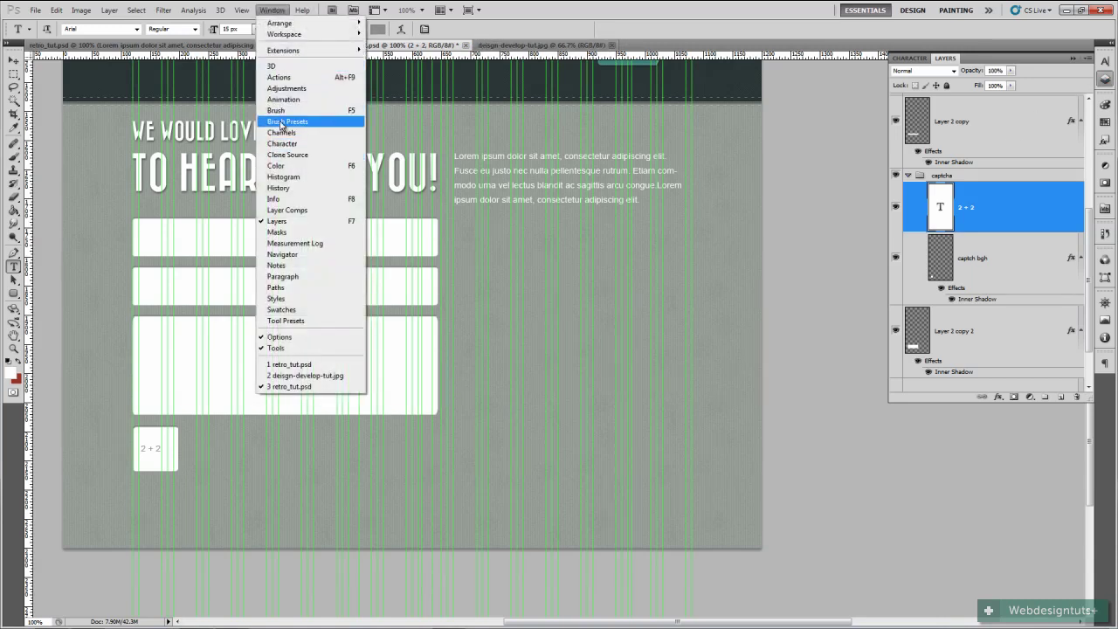
{"action": "left_click", "coordinate": [296, 147]}
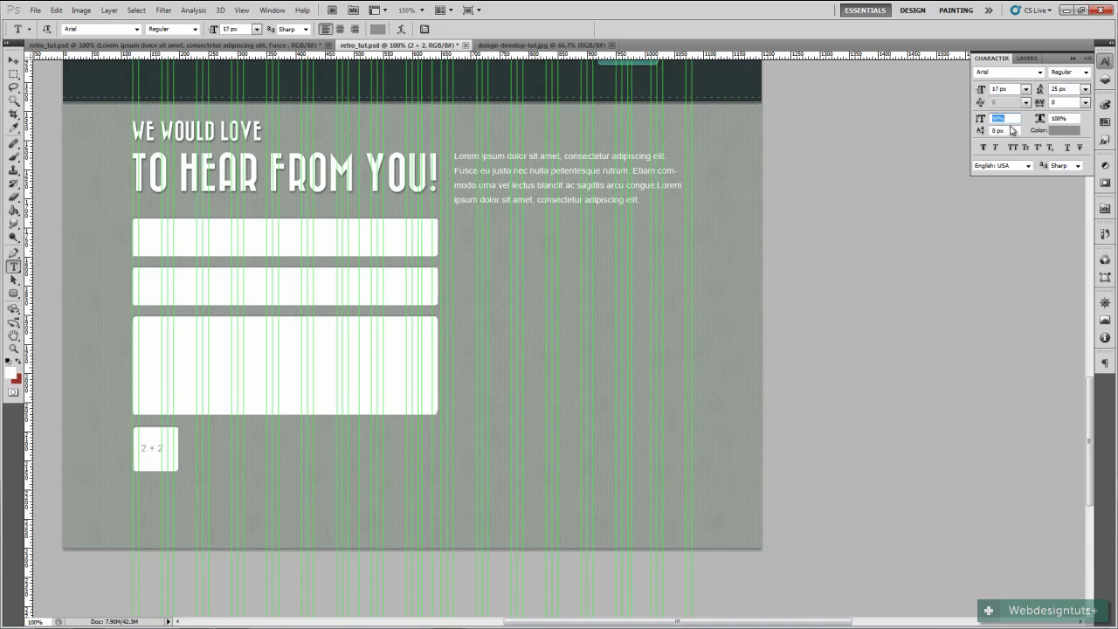
{"action": "left_click", "coordinate": [1073, 58]}
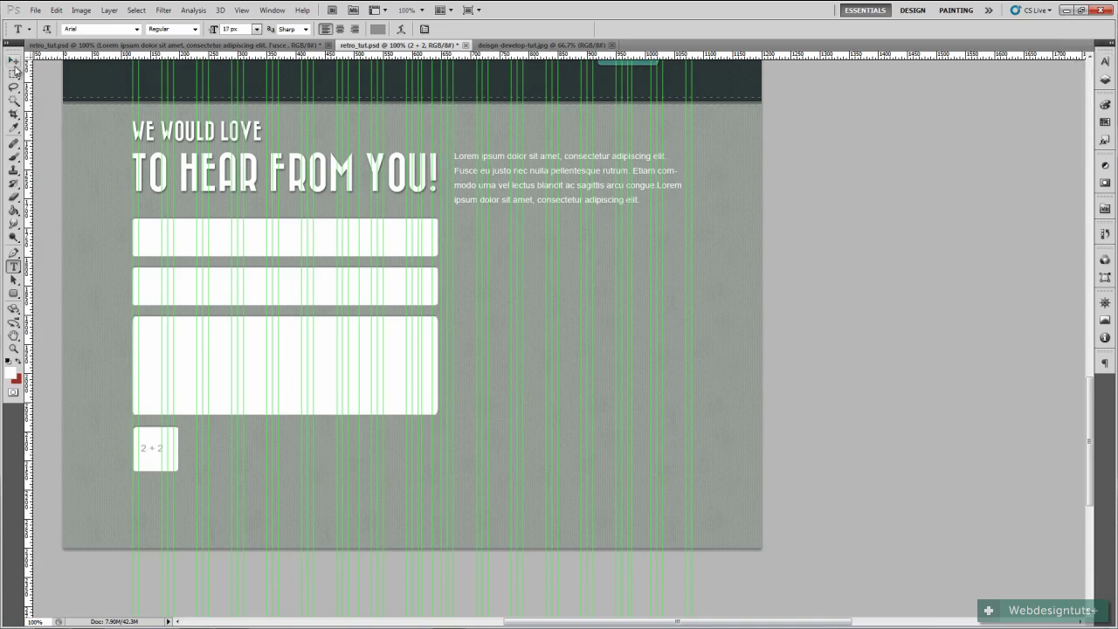
Nudge the "2 + 2" text slightly right to centre it in the captcha square, and hide the guides
{"action": "left_click", "coordinate": [14, 61]}
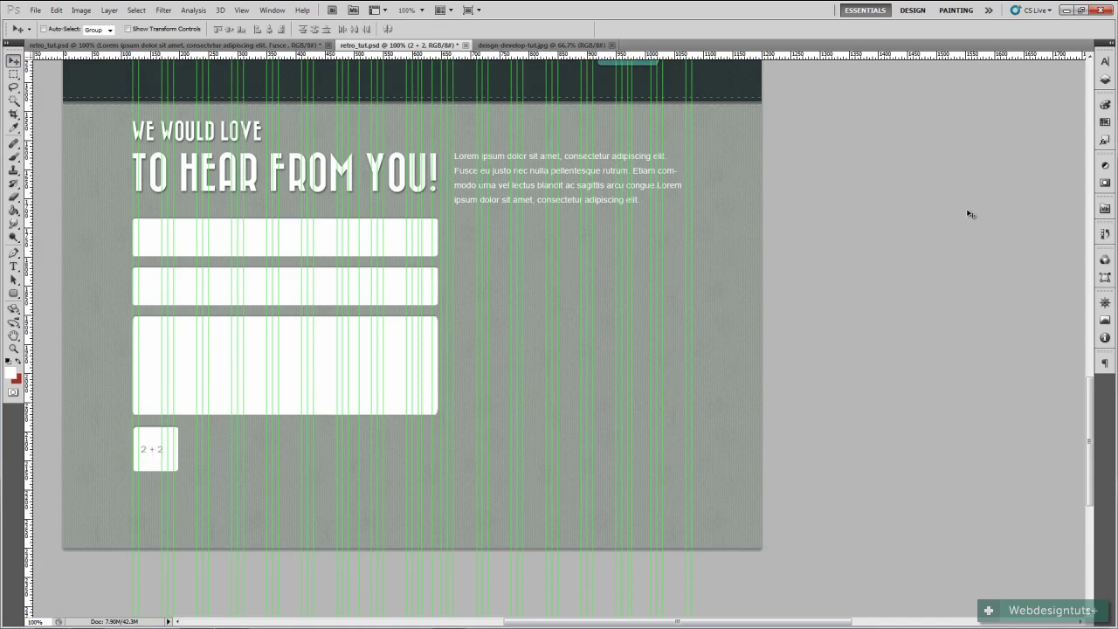
{"action": "key", "text": "Right"}
{"action": "key", "text": "Right"}
{"action": "key", "text": "ctrl+semicolon"}
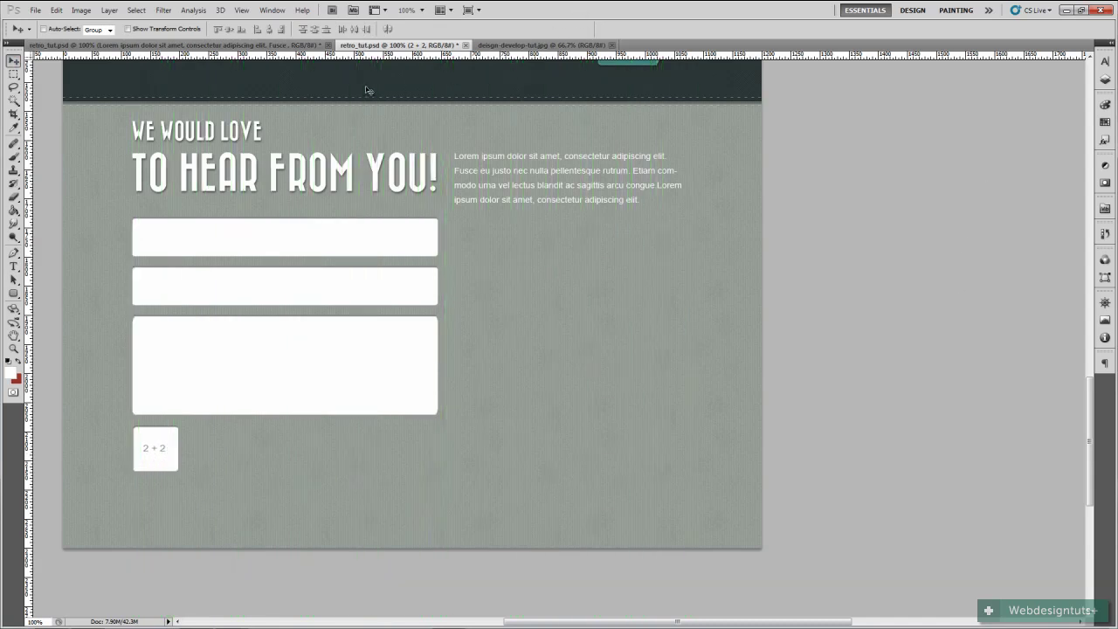
Following the finished design, add the white 12 px Arial text "It would be great to beat the ROBOTS by answering this simple question!" beside the captcha square
{"action": "key", "text": "F7"}
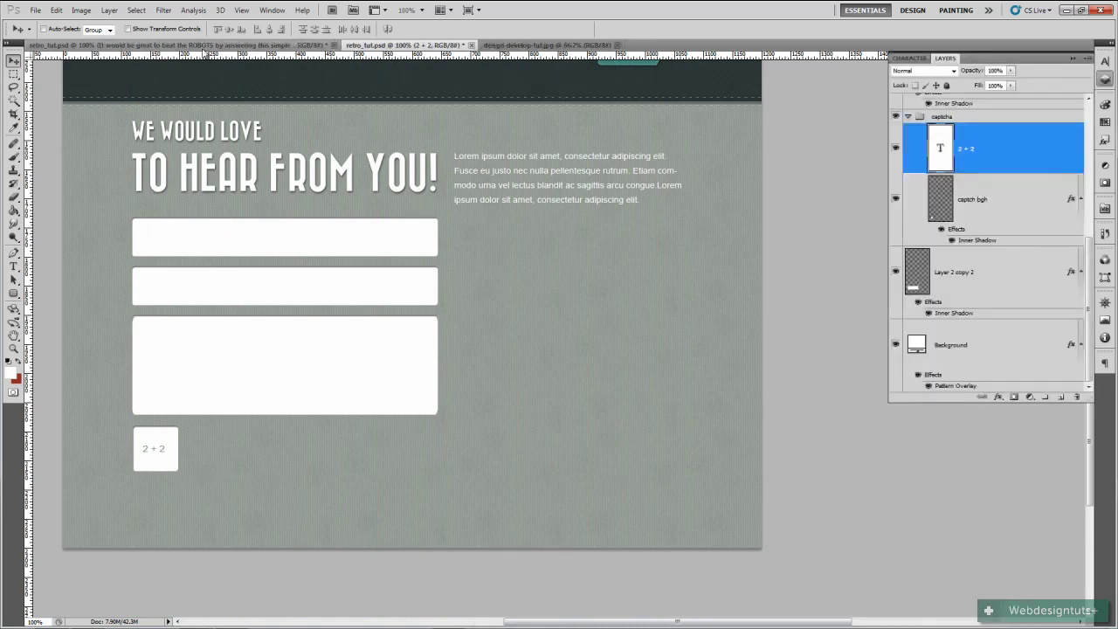
{"action": "left_click", "coordinate": [197, 44]}
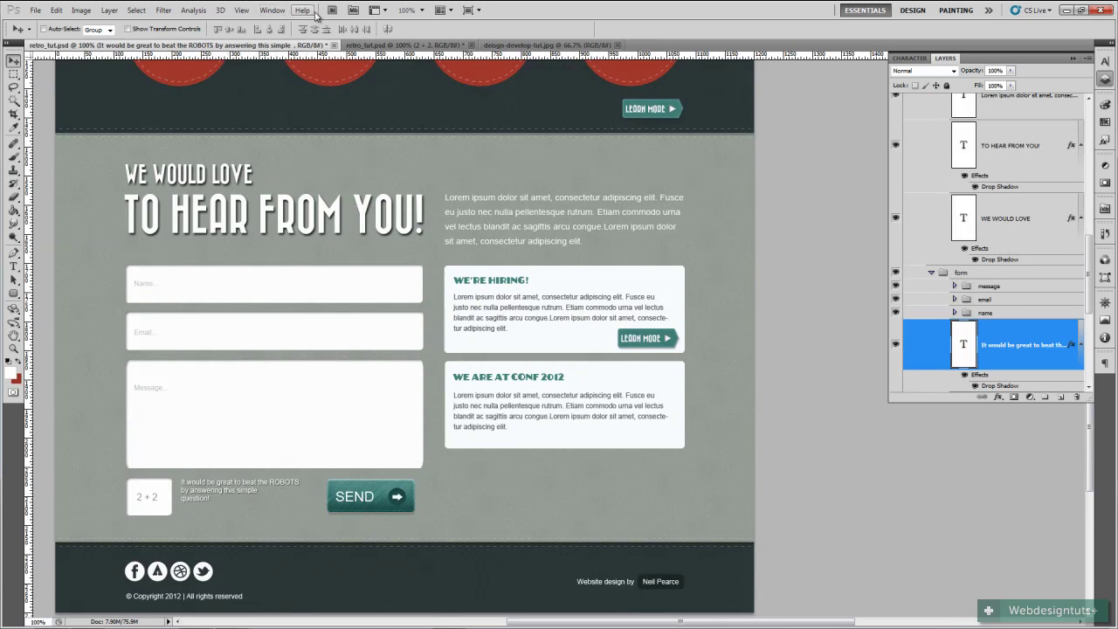
{"action": "left_click", "coordinate": [381, 44]}
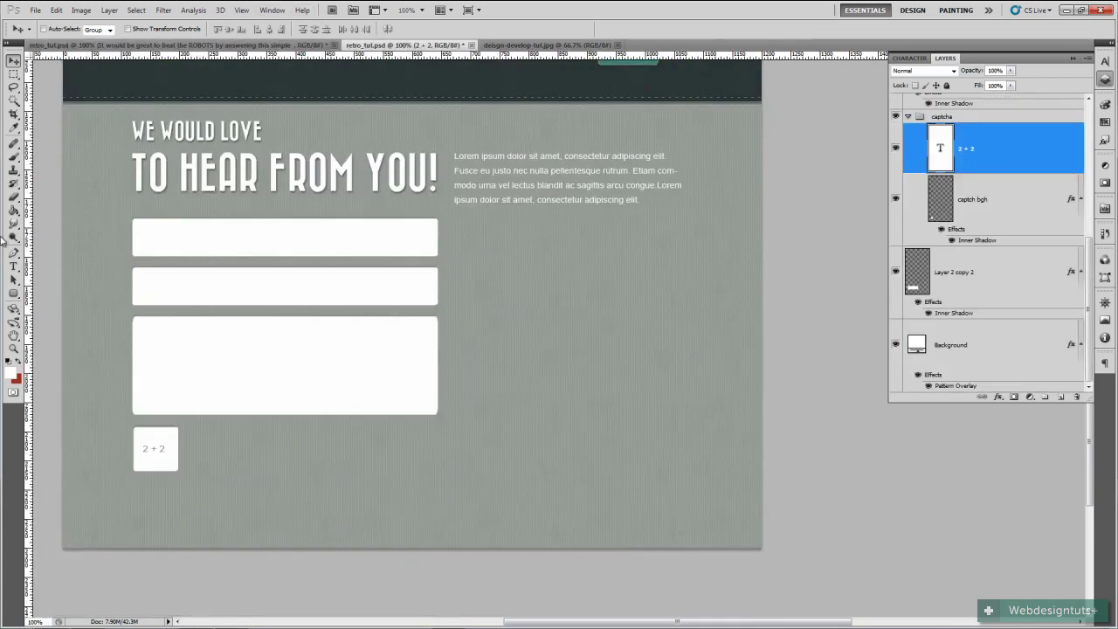
{"action": "left_click", "coordinate": [13, 265]}
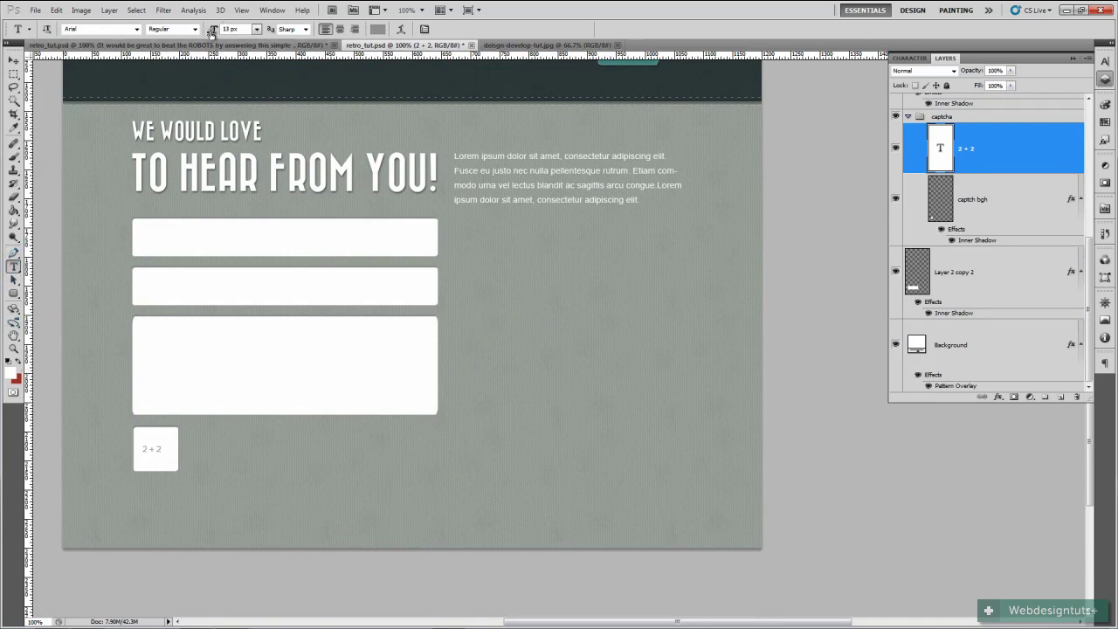
{"action": "left_click", "coordinate": [190, 432]}
{"action": "type", "text": "It would be great to beat the ROBOTS by answering this simple question!"}
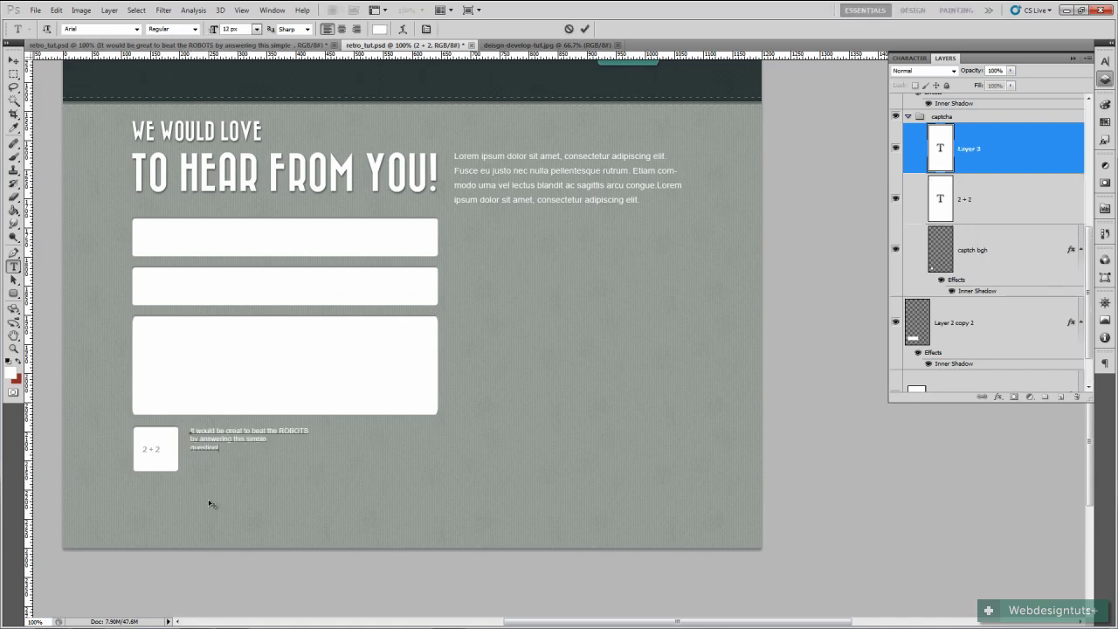
{"action": "left_click", "coordinate": [585, 29]}
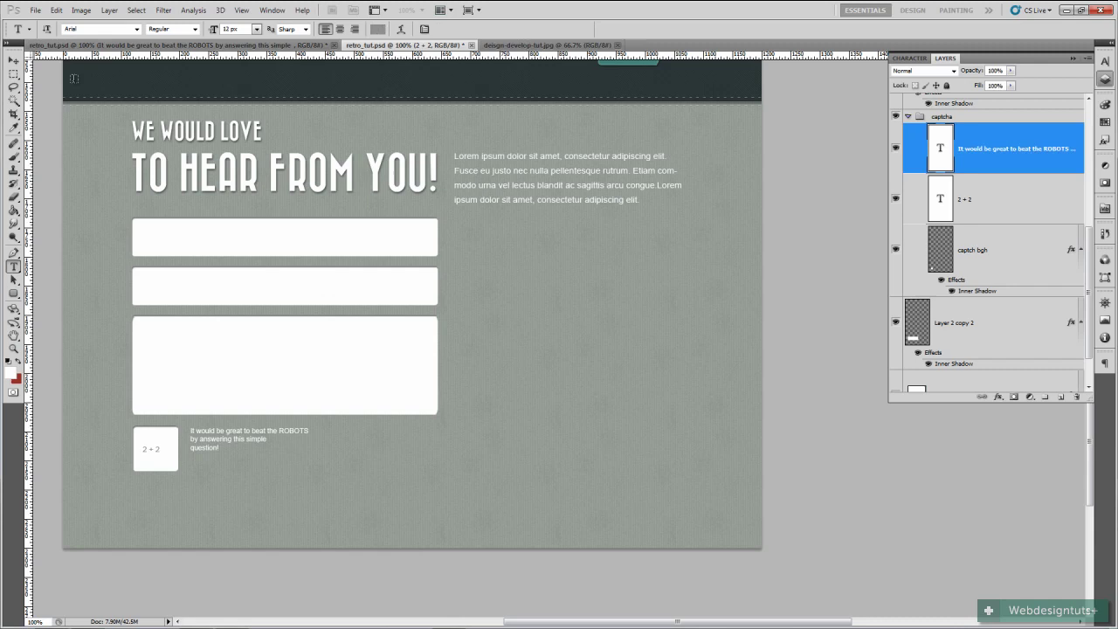
Nudge the ROBOTS text slightly left and up to line it up with the top of the captcha square
{"action": "left_click", "coordinate": [14, 59]}
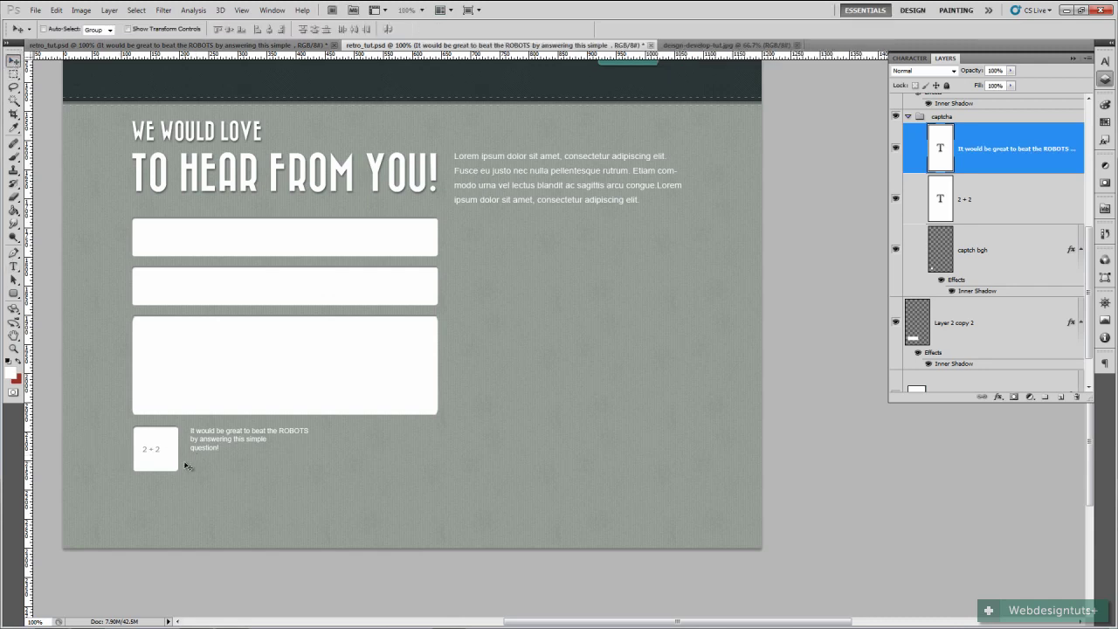
{"action": "key", "text": "Left"}
{"action": "key", "text": "Left"}
{"action": "key", "text": "Up"}
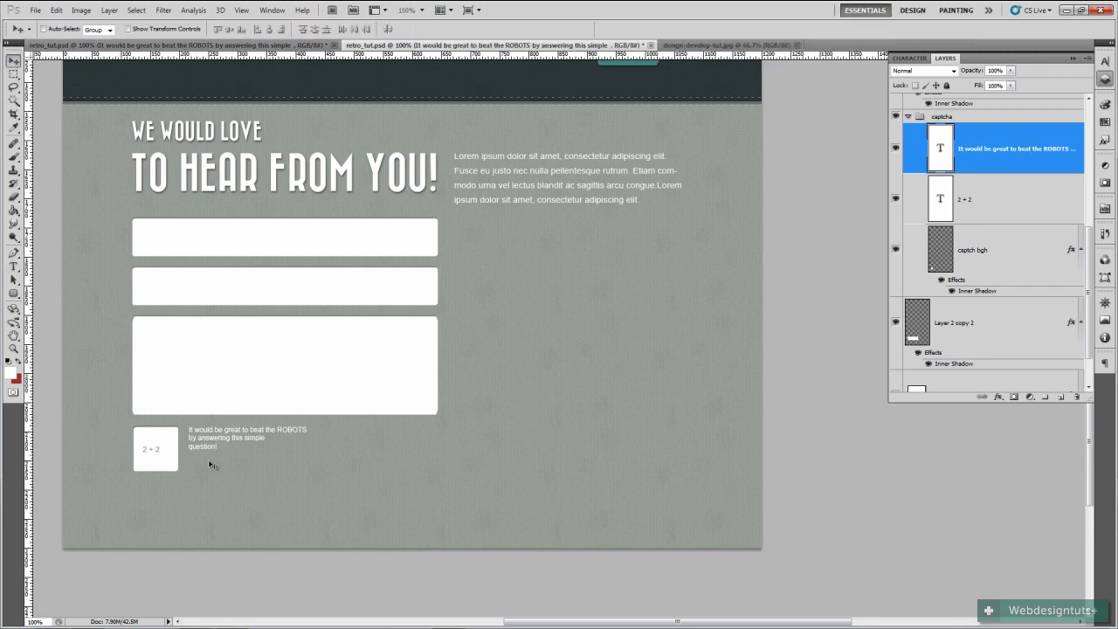
Add a drop shadow with a distance of 1 px to the ROBOTS text layer
{"action": "right_click", "coordinate": [941, 151]}
{"action": "left_click", "coordinate": [961, 169]}
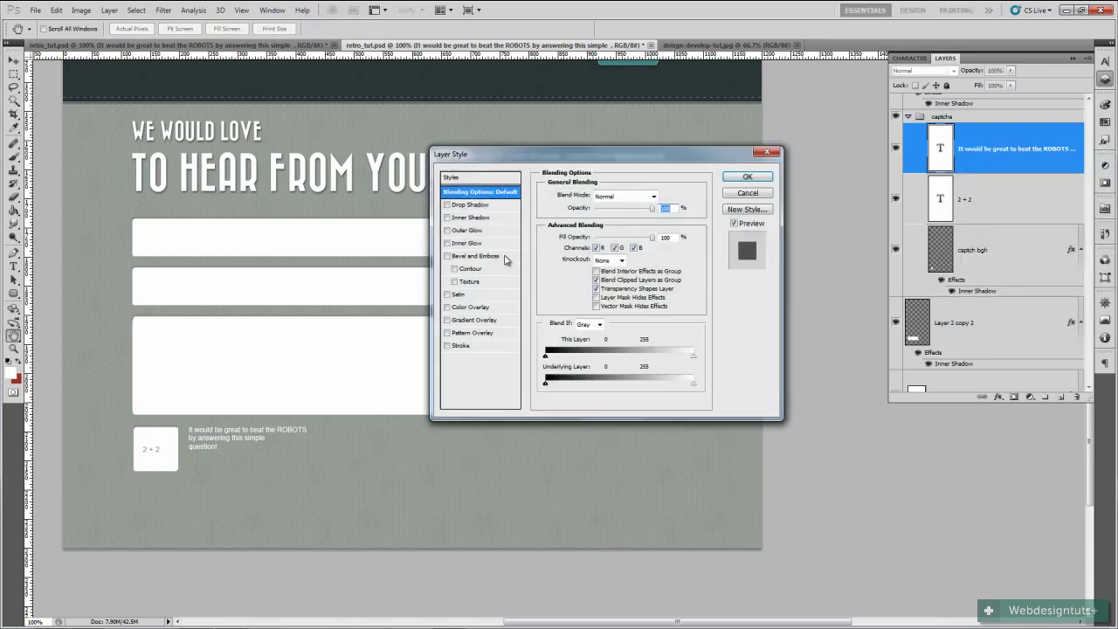
{"action": "left_click", "coordinate": [484, 205]}
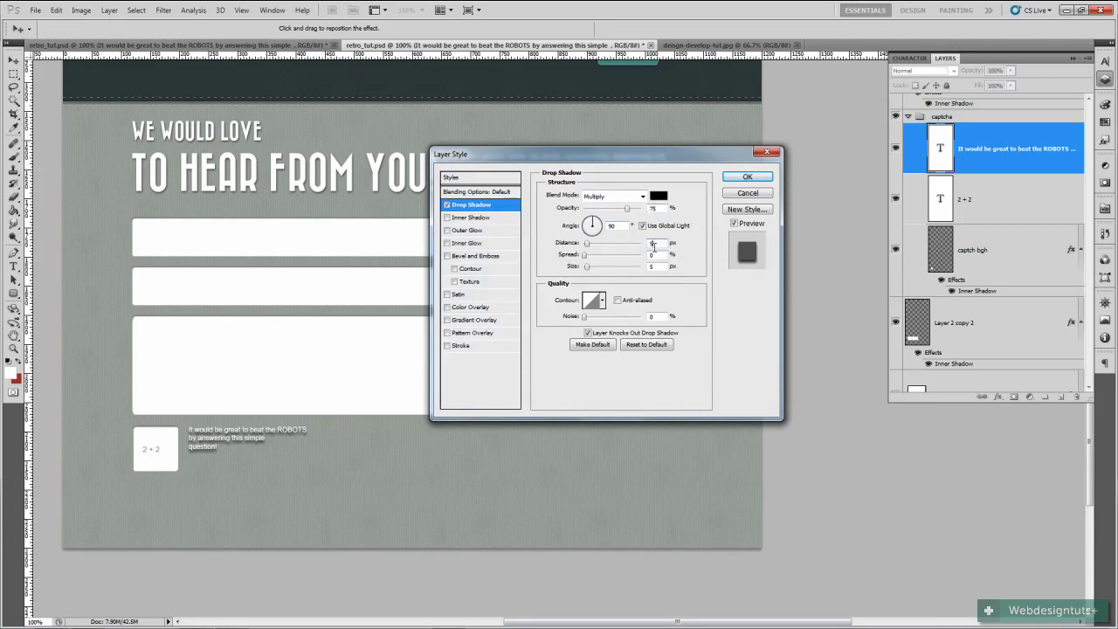
{"action": "double_click", "coordinate": [654, 244]}
{"action": "type", "text": "1"}
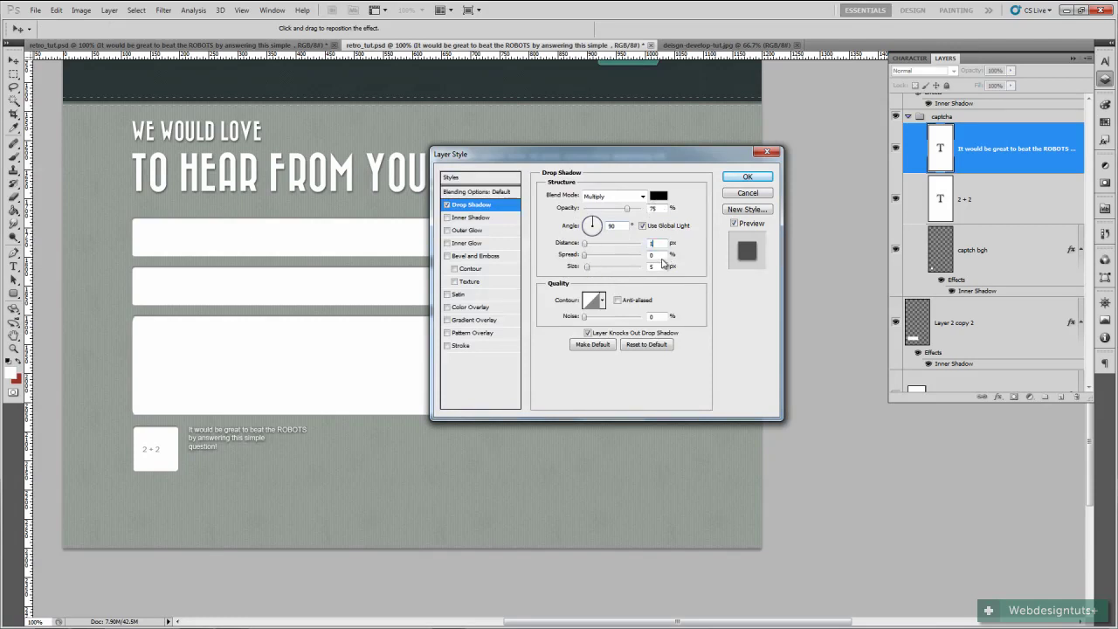
{"action": "left_click", "coordinate": [653, 244]}
Turn off global light for the ROBOTS text's shadow, angle it from the upper left, and set size 1 px and opacity 50%
{"action": "left_click", "coordinate": [644, 226]}
{"action": "left_click_drag", "start_coordinate": [601, 229], "coordinate": [586, 221]}
{"action": "type", "text": "1"}
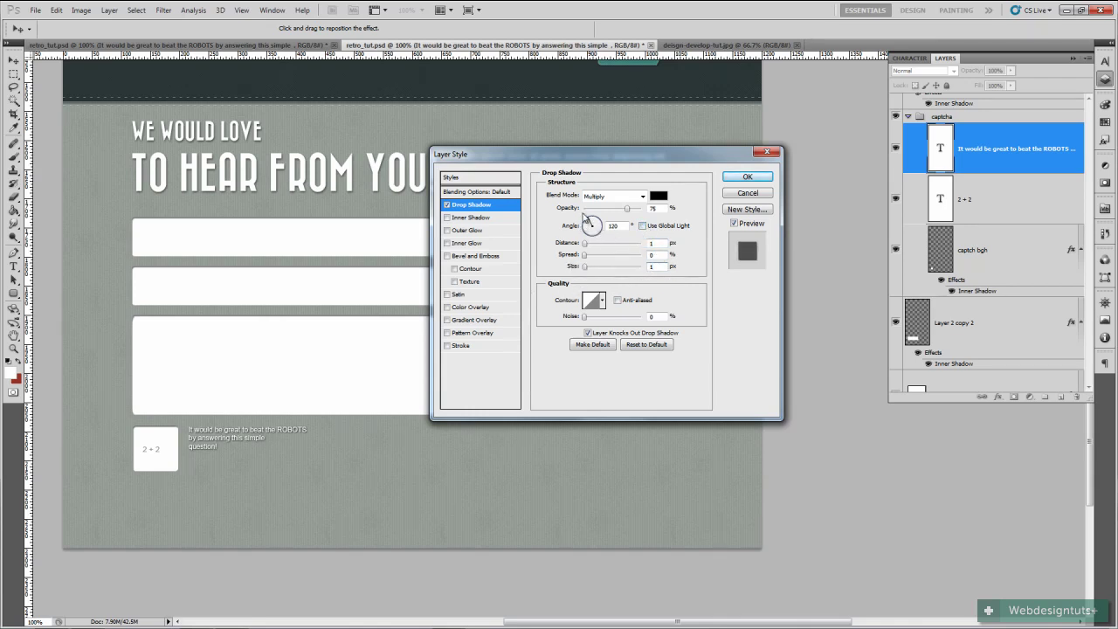
{"action": "double_click", "coordinate": [662, 209]}
{"action": "type", "text": "60"}
{"action": "type", "text": "50"}
{"action": "left_click", "coordinate": [744, 178]}
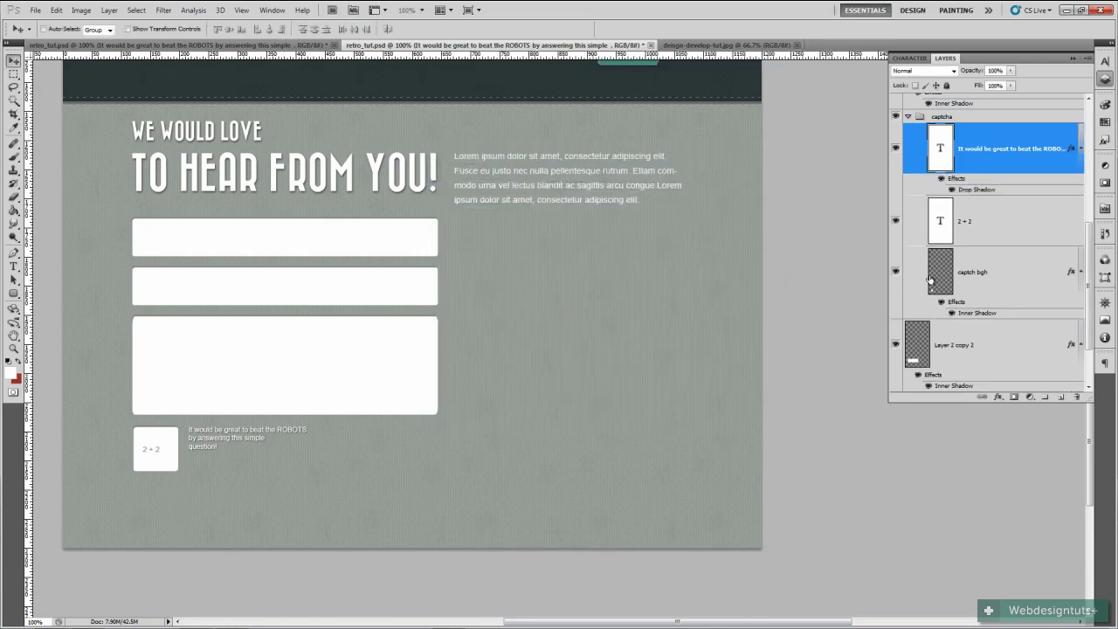
Set the "2 + 2" text to 18 px with 89% vertical scale and centre it in the captcha square
{"action": "left_click", "coordinate": [979, 225]}
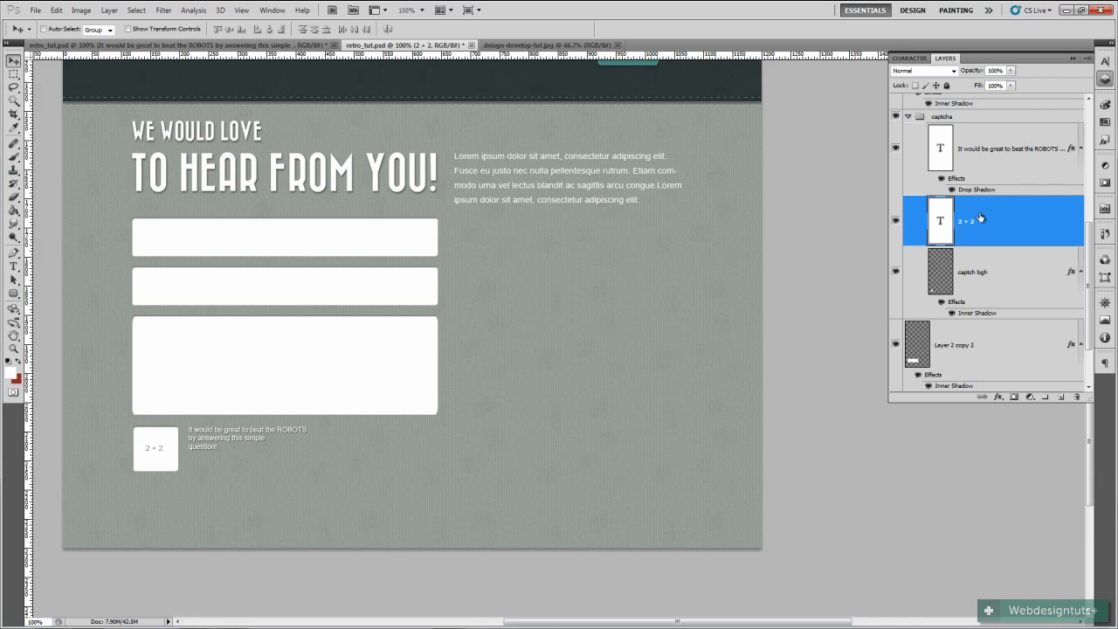
{"action": "left_click", "coordinate": [1105, 61]}
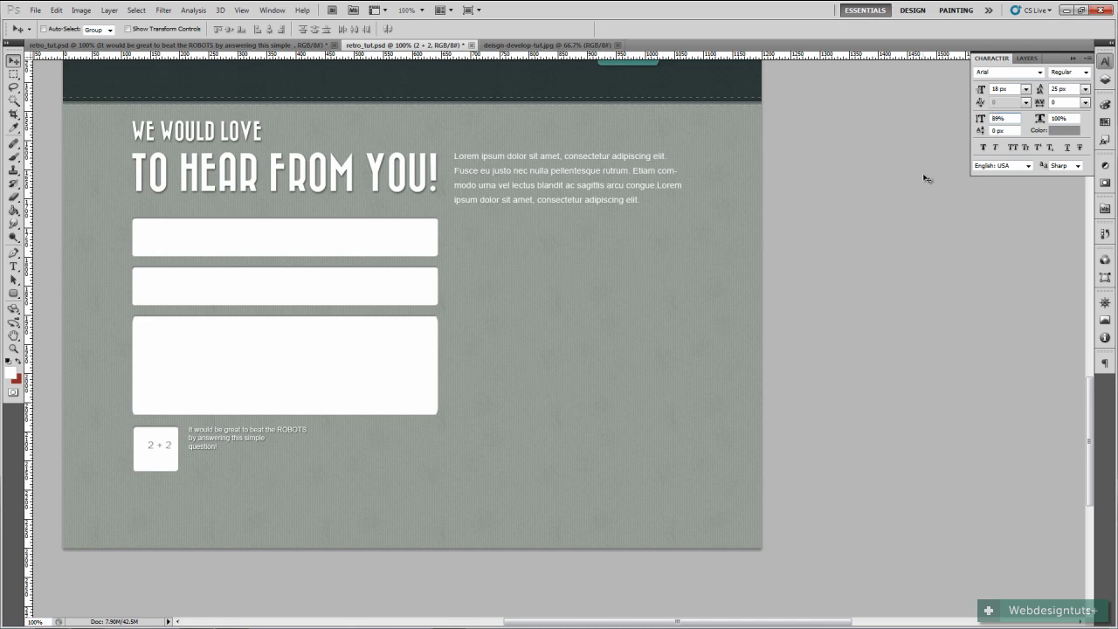
{"action": "left_click_drag", "start_coordinate": [150, 438], "coordinate": [153, 441]}
Collapse the captcha group and place the large form field's layer above it
{"action": "left_click", "coordinate": [13, 293]}
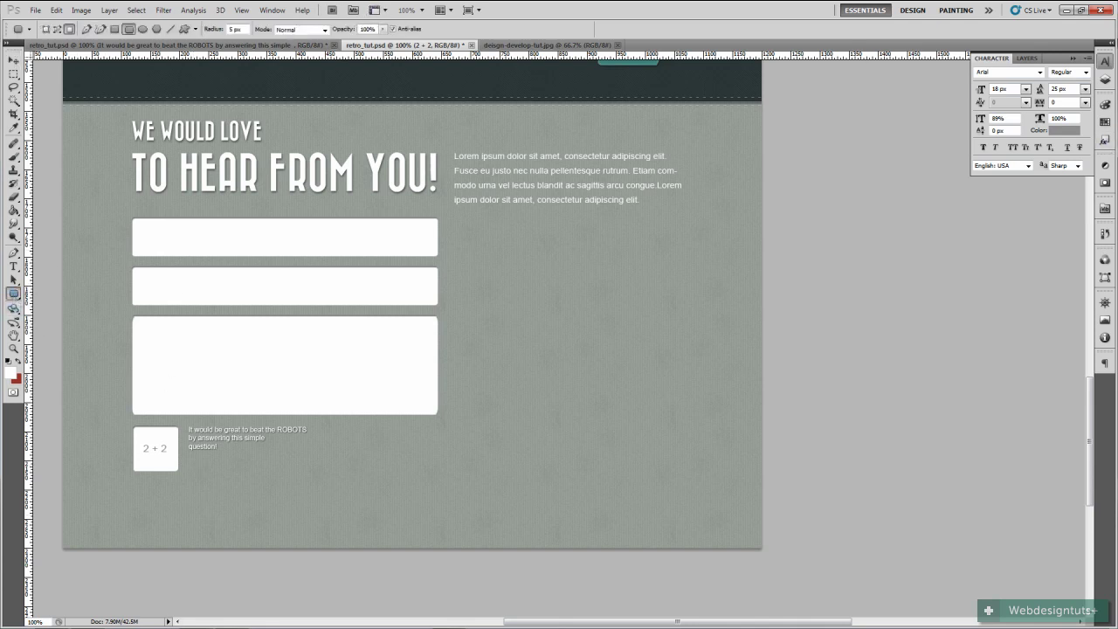
{"action": "left_click", "coordinate": [1105, 78]}
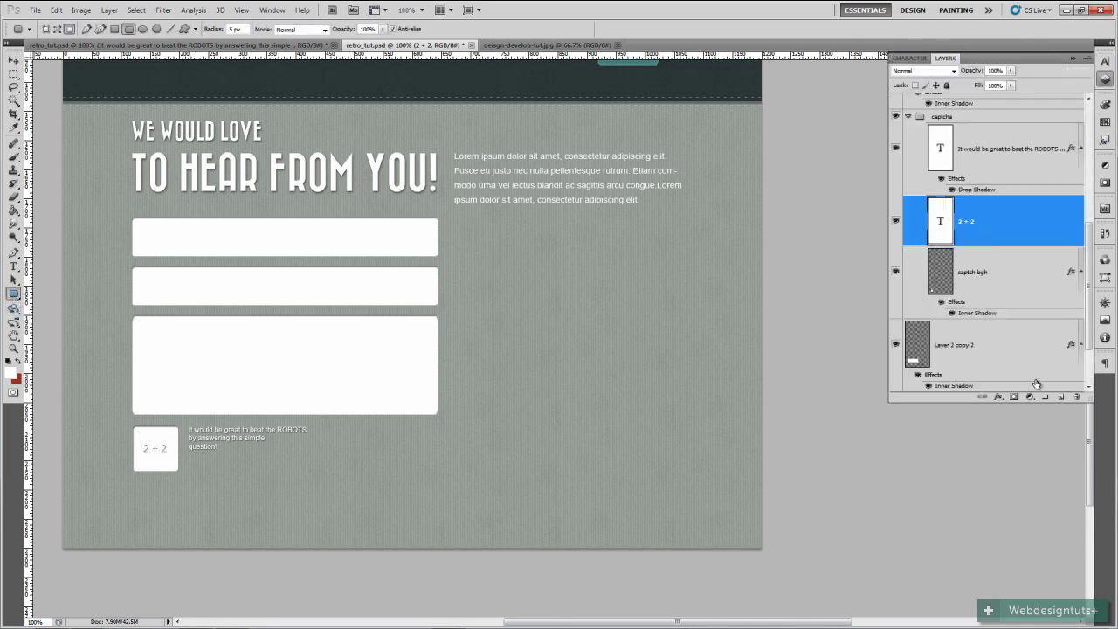
{"action": "left_click", "coordinate": [908, 117]}
{"action": "left_click", "coordinate": [963, 263]}
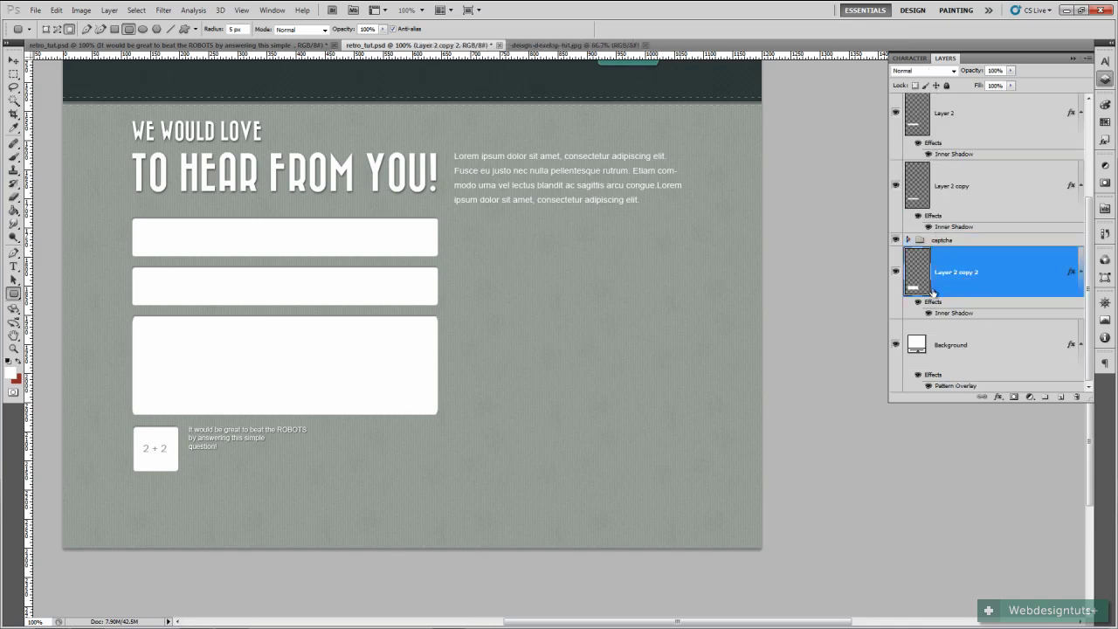
{"action": "left_click_drag", "start_coordinate": [985, 257], "coordinate": [997, 239]}
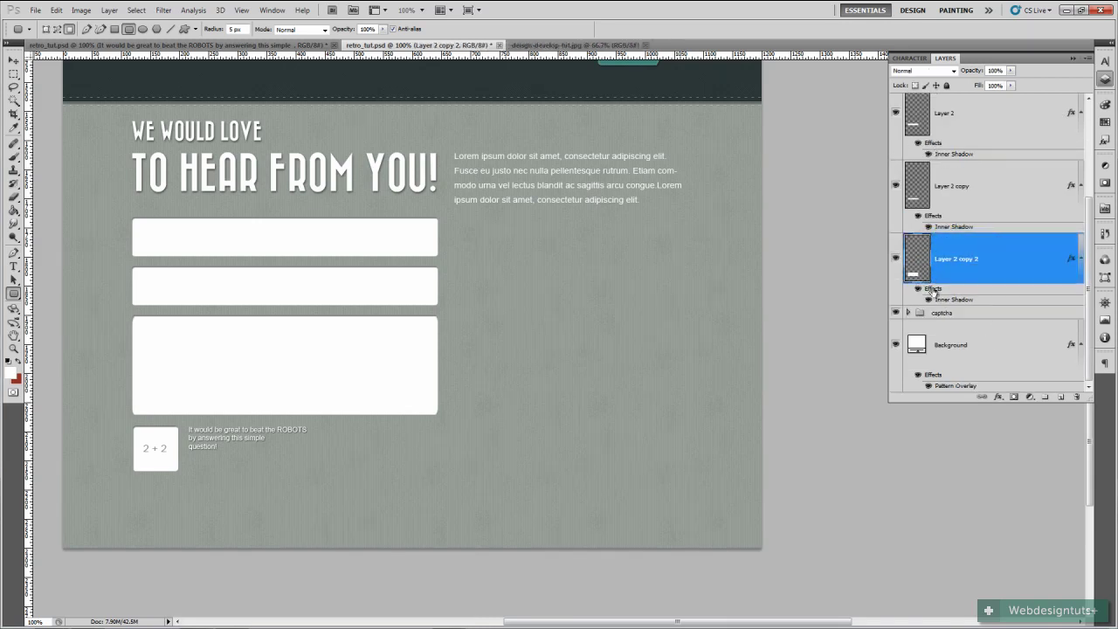
Rename the large field's layer as "message" and the middle field's layer as "email"
{"action": "left_click", "coordinate": [935, 314]}
{"action": "left_click", "coordinate": [968, 260]}
{"action": "left_click", "coordinate": [895, 258]}
{"action": "left_click", "coordinate": [896, 259]}
{"action": "double_click", "coordinate": [959, 261]}
{"action": "type", "text": "message"}
{"action": "double_click", "coordinate": [955, 186]}
{"action": "type", "text": "em"}
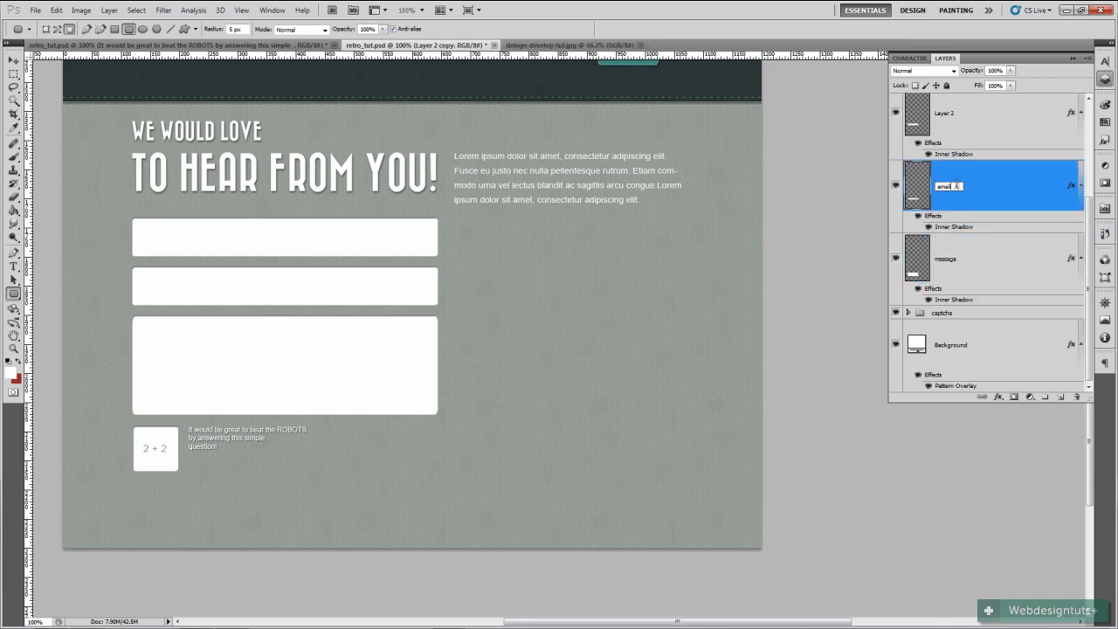
Rename the top form field's layer as "name"
{"action": "left_click", "coordinate": [940, 118]}
{"action": "double_click", "coordinate": [968, 124]}
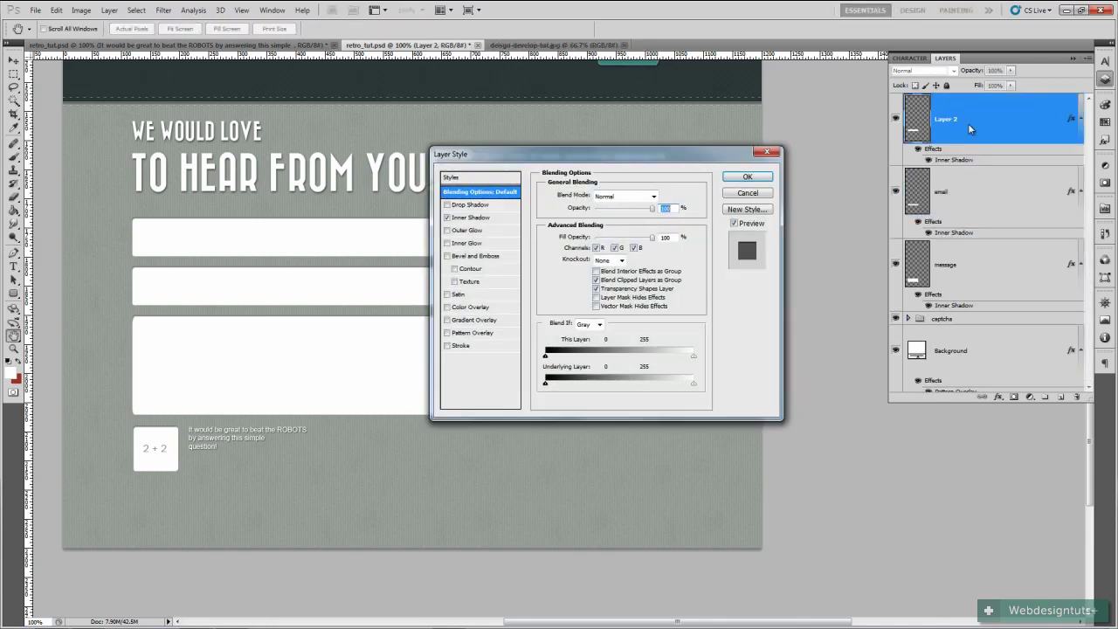
{"action": "left_click", "coordinate": [750, 192]}
{"action": "double_click", "coordinate": [948, 119]}
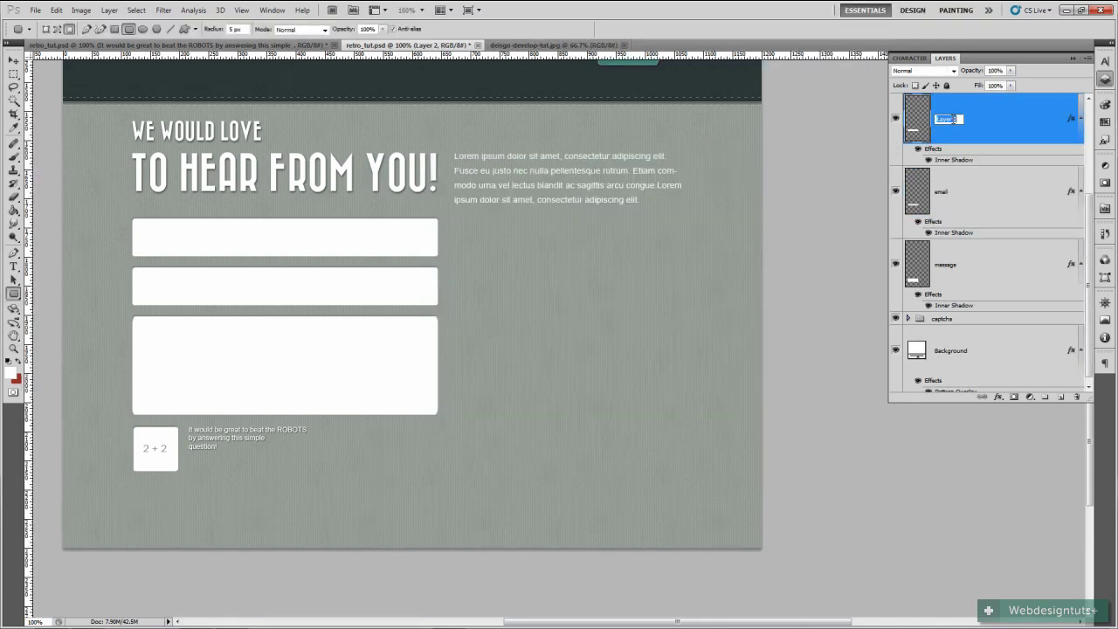
{"action": "type", "text": "name"}
{"action": "key", "text": "Return"}
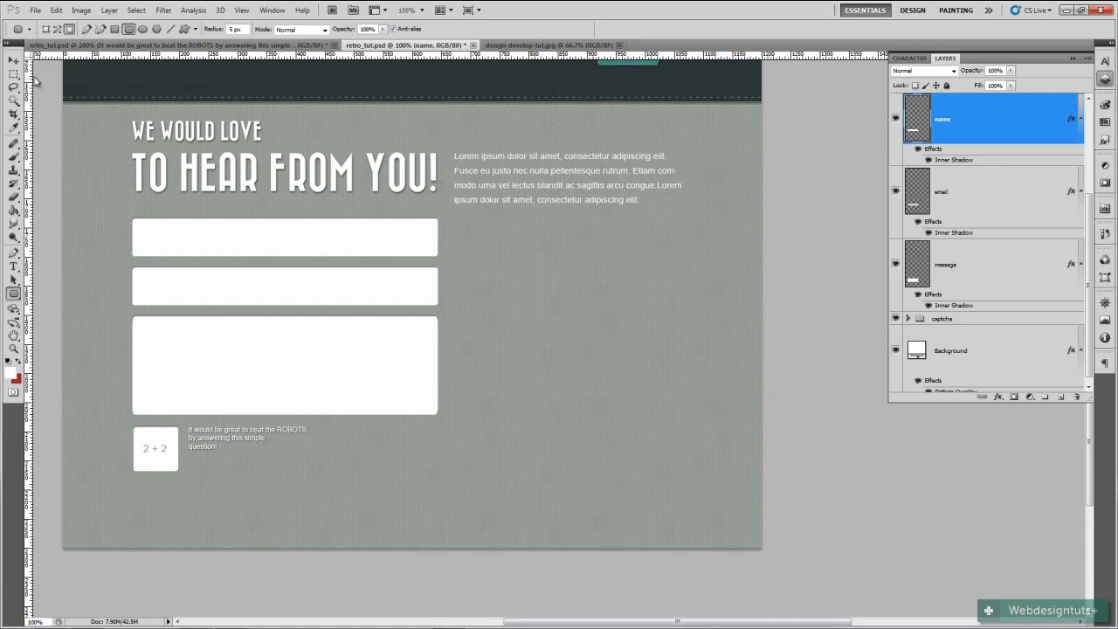
Following the finished design, add the placeholder text "Name..." inside the top field in 12 px Arial, coloured grey #999999
{"action": "left_click", "coordinate": [13, 265]}
{"action": "left_click", "coordinate": [109, 44]}
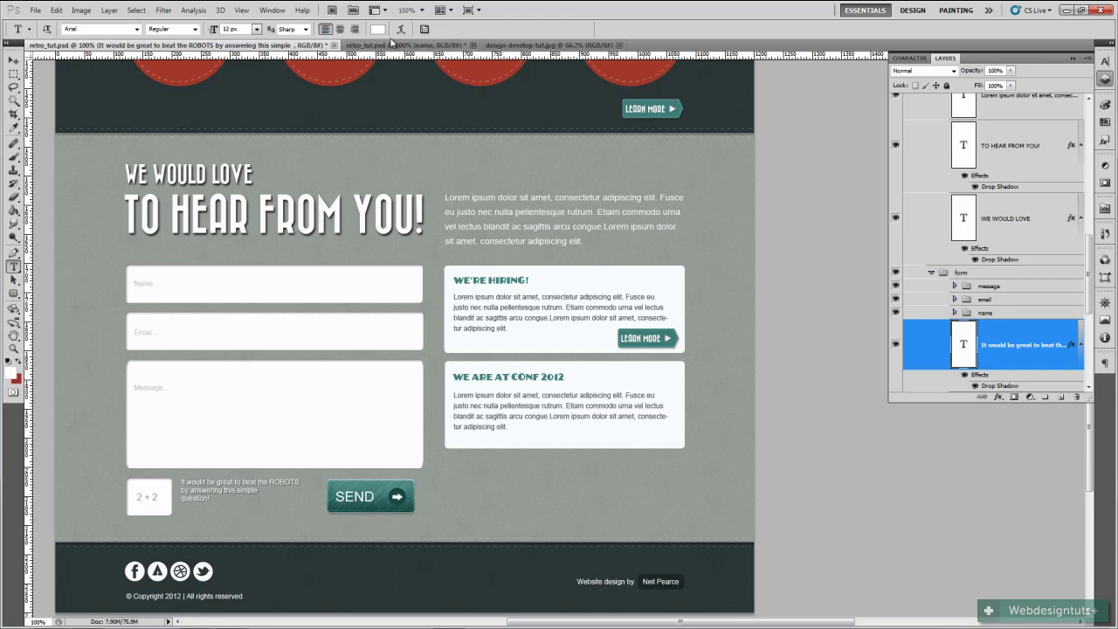
{"action": "left_click", "coordinate": [448, 43]}
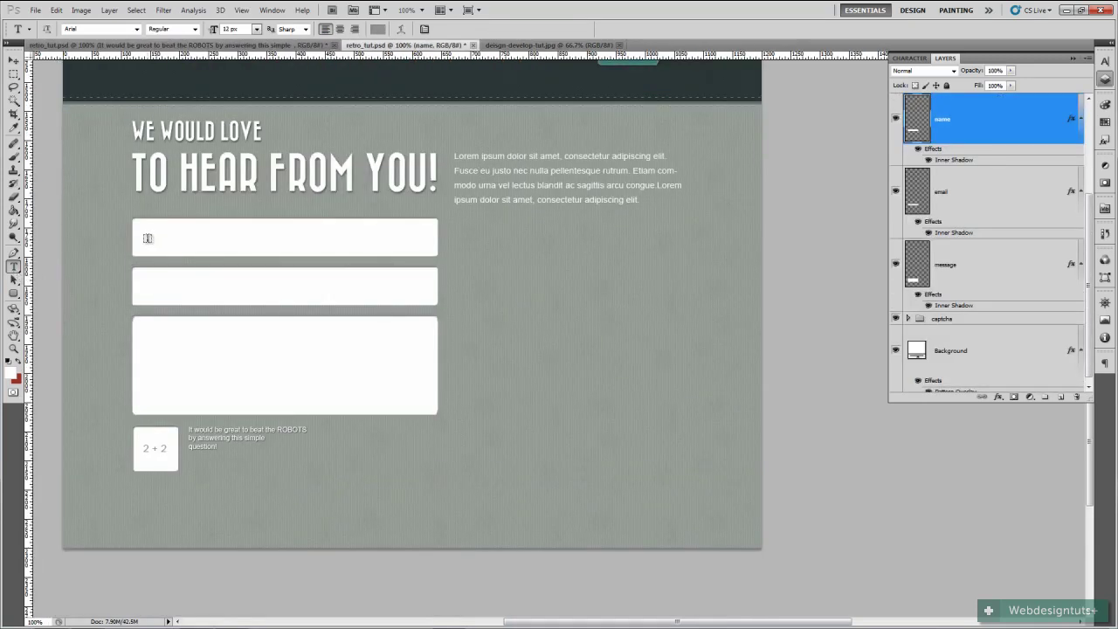
{"action": "left_click", "coordinate": [148, 237]}
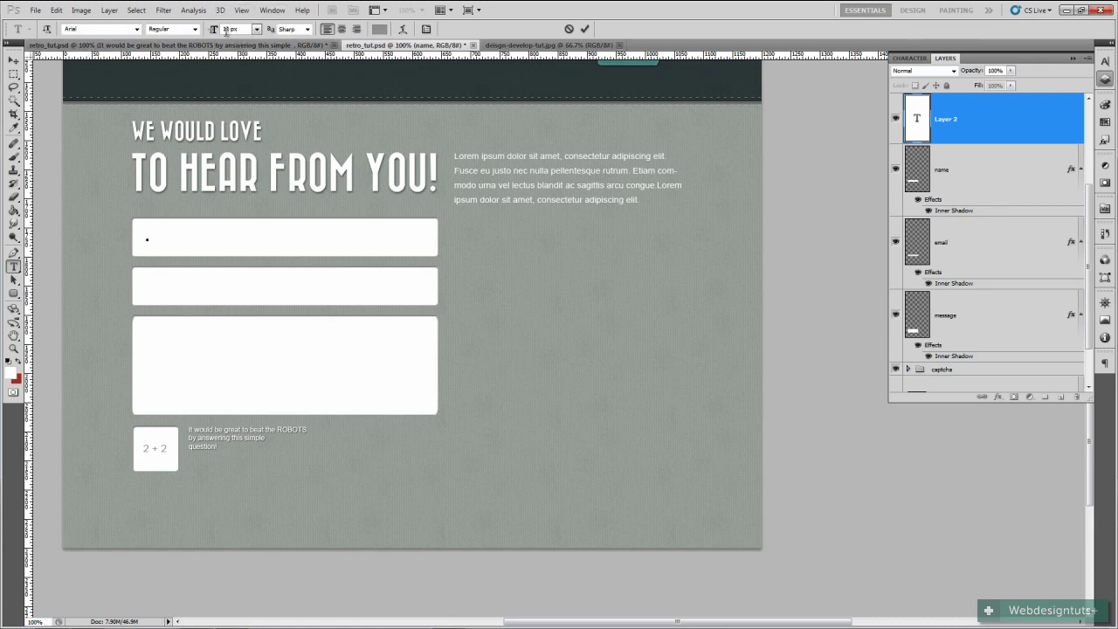
{"action": "left_click", "coordinate": [379, 29]}
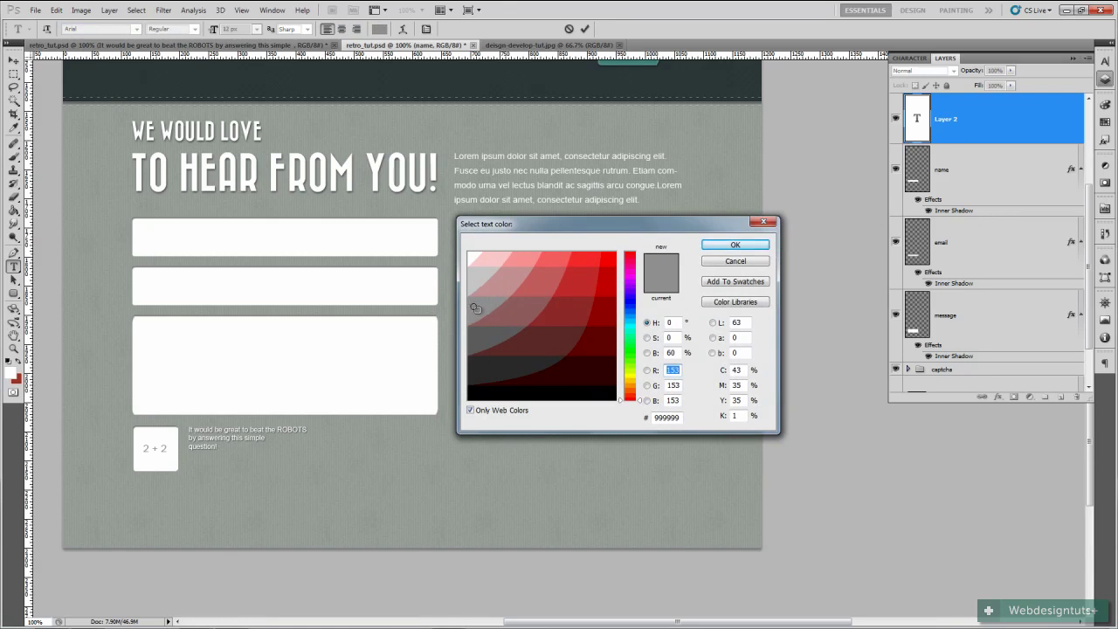
{"action": "left_click", "coordinate": [734, 245]}
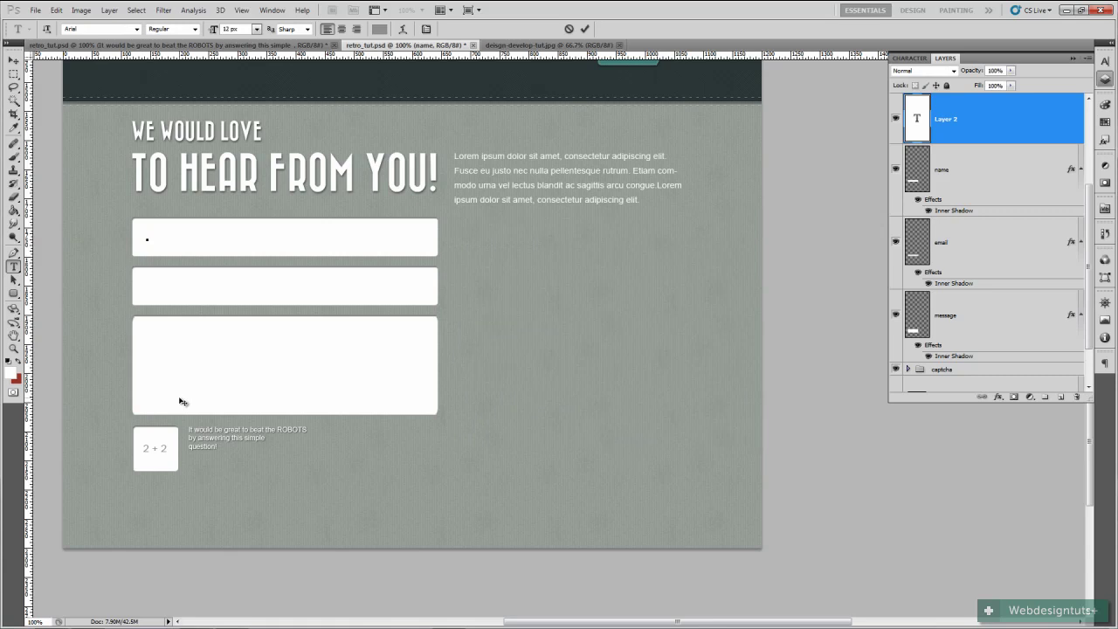
{"action": "type", "text": "Name..."}
{"action": "left_click", "coordinate": [584, 29]}
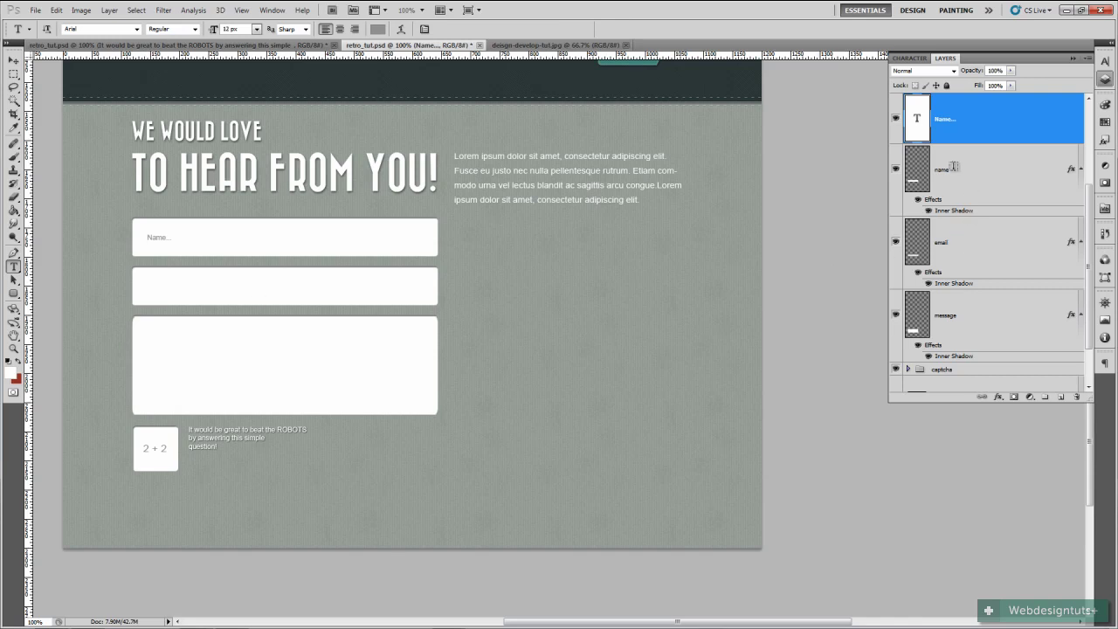
Add the placeholder texts "Email..." in the middle field and "Message.." near the upper edge of the large field
{"action": "left_click", "coordinate": [150, 290]}
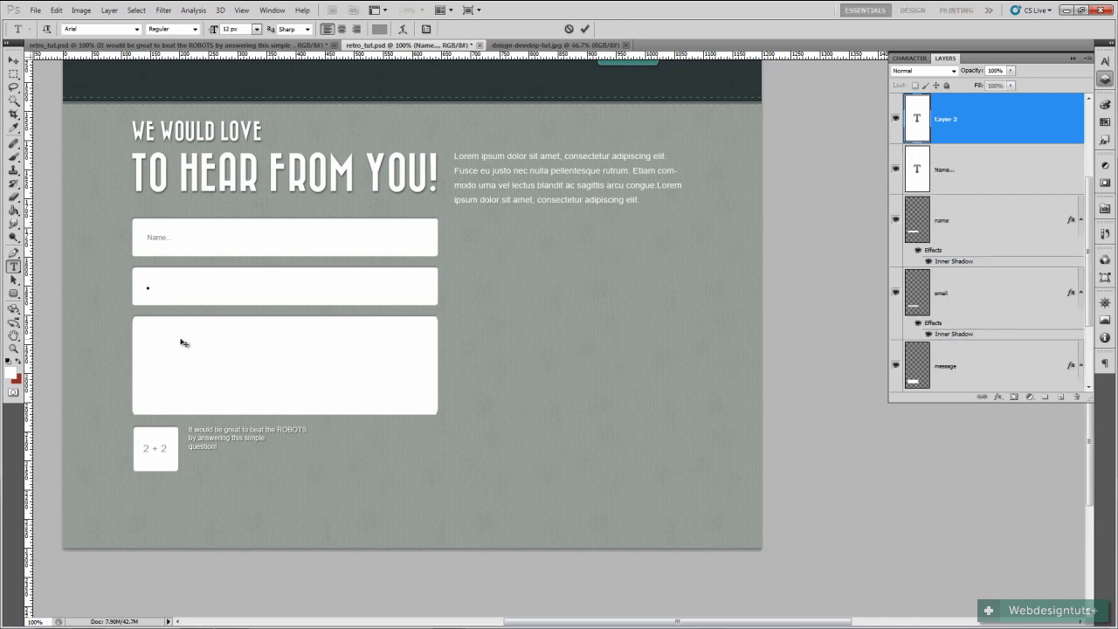
{"action": "type", "text": "Email..."}
{"action": "left_click", "coordinate": [585, 30]}
{"action": "left_click", "coordinate": [146, 340]}
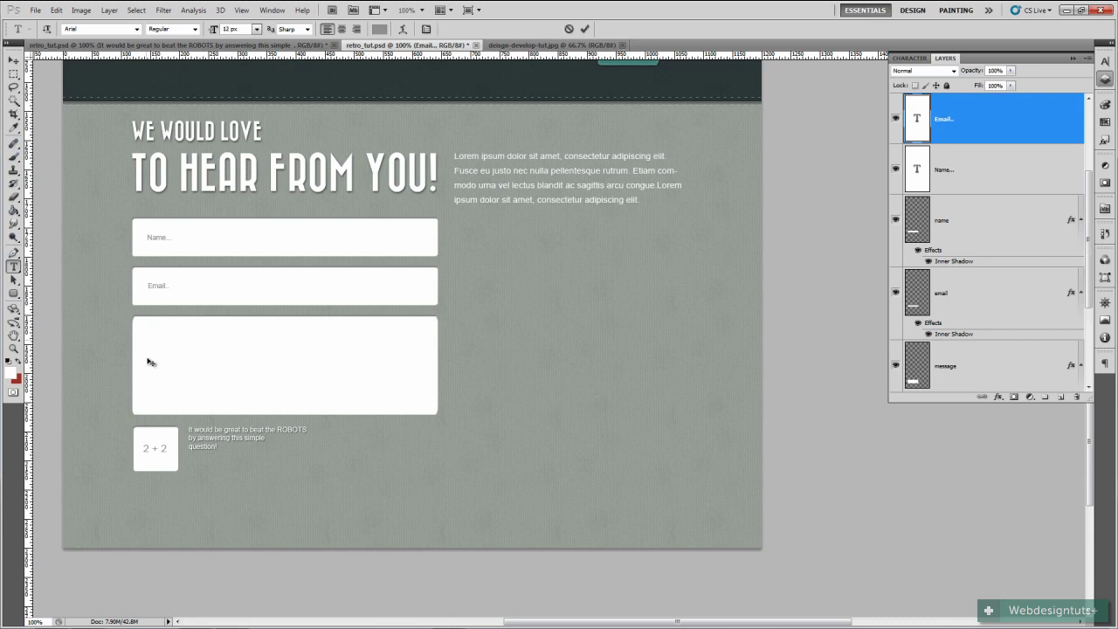
{"action": "type", "text": "Message.."}
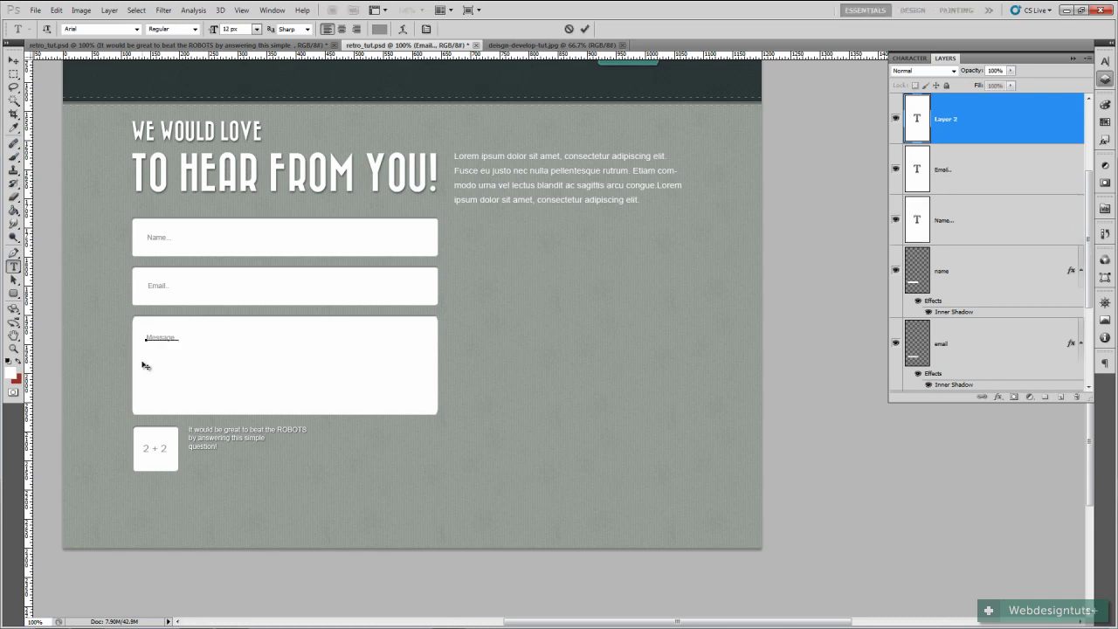
{"action": "left_click", "coordinate": [585, 30]}
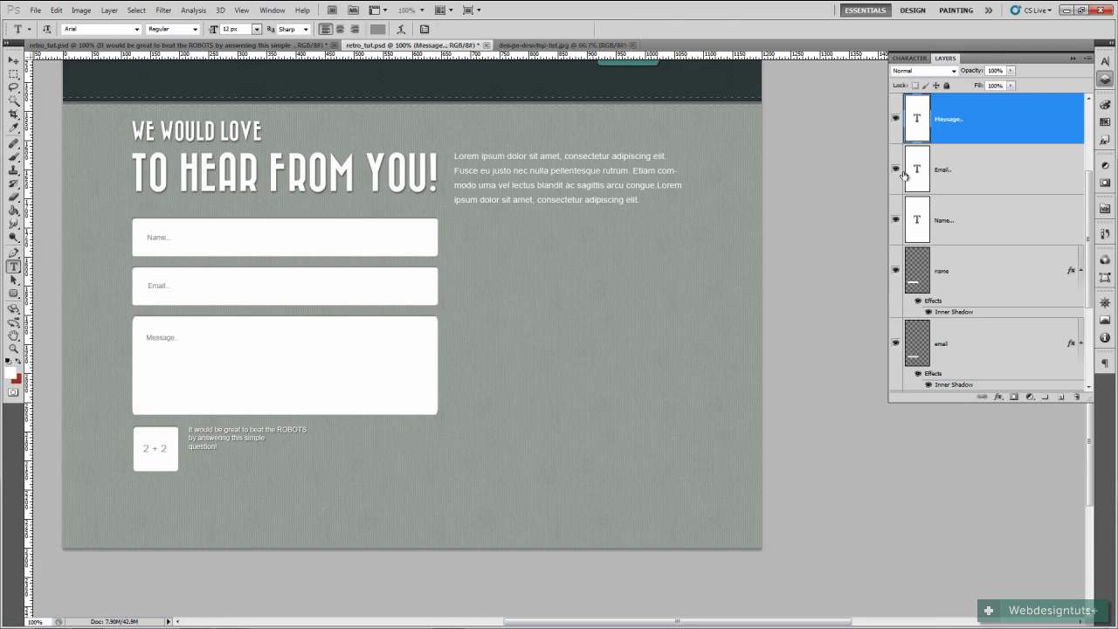
Align the left edges of the three placeholder texts and move them together slightly closer to the fields' left edge
{"action": "left_click", "coordinate": [989, 190], "text": "ctrl"}
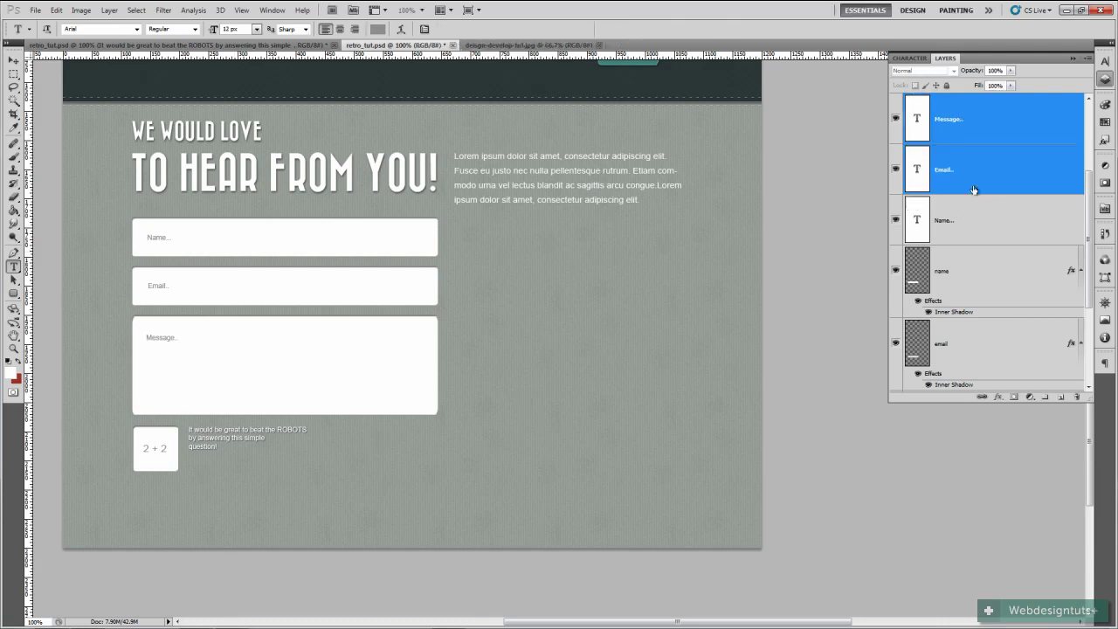
{"action": "left_click", "coordinate": [1009, 124], "text": "ctrl"}
{"action": "left_click", "coordinate": [995, 122]}
{"action": "left_click", "coordinate": [975, 216], "text": "shift"}
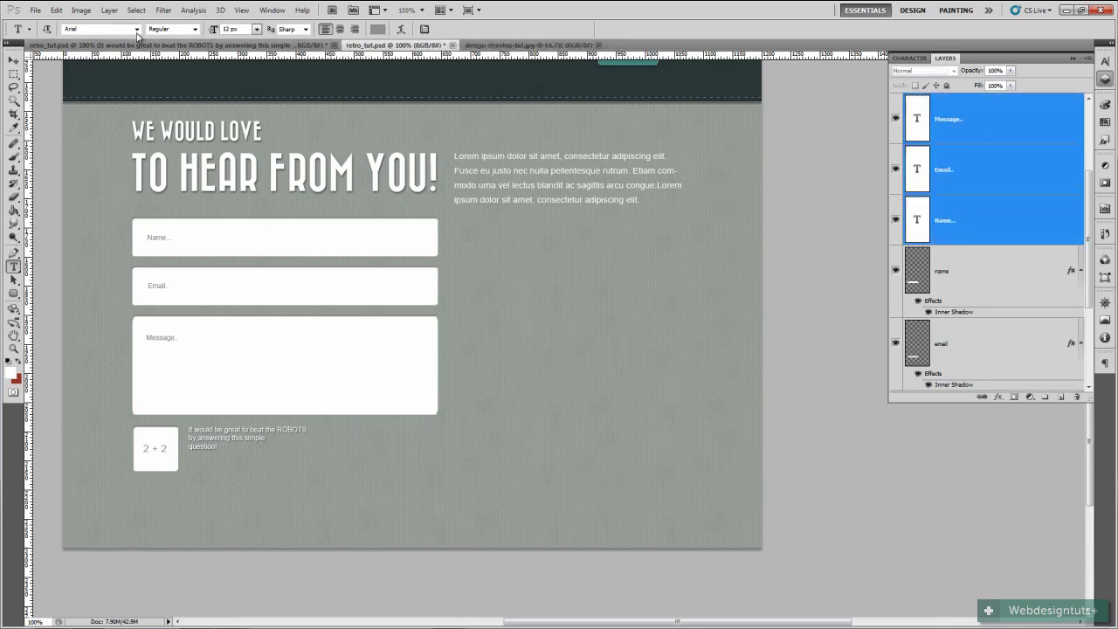
{"action": "key", "text": "v"}
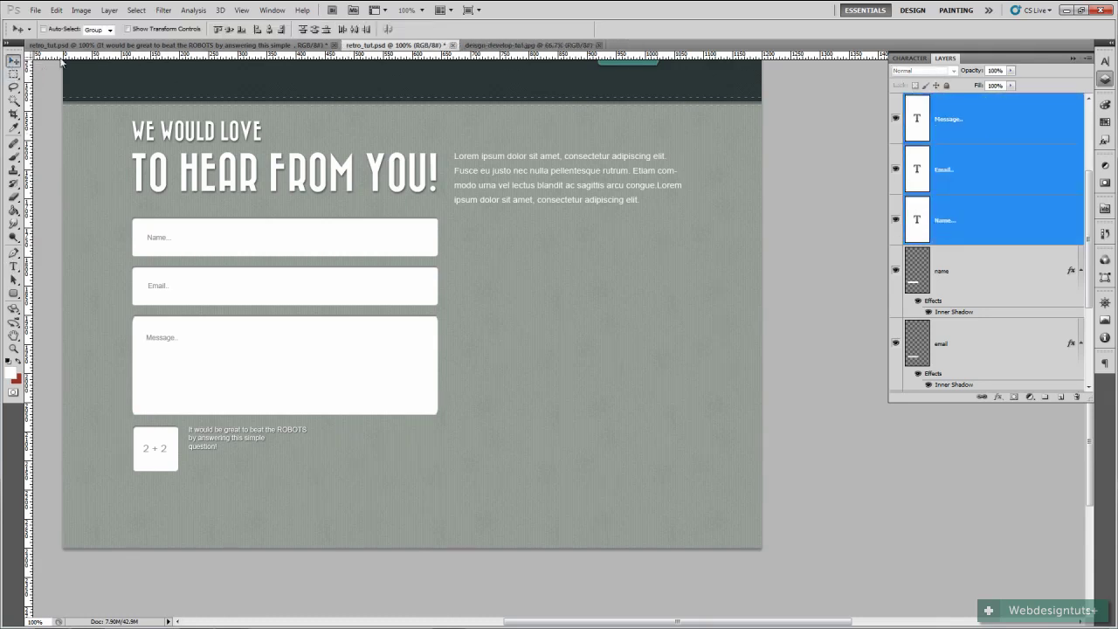
{"action": "left_click", "coordinate": [256, 31]}
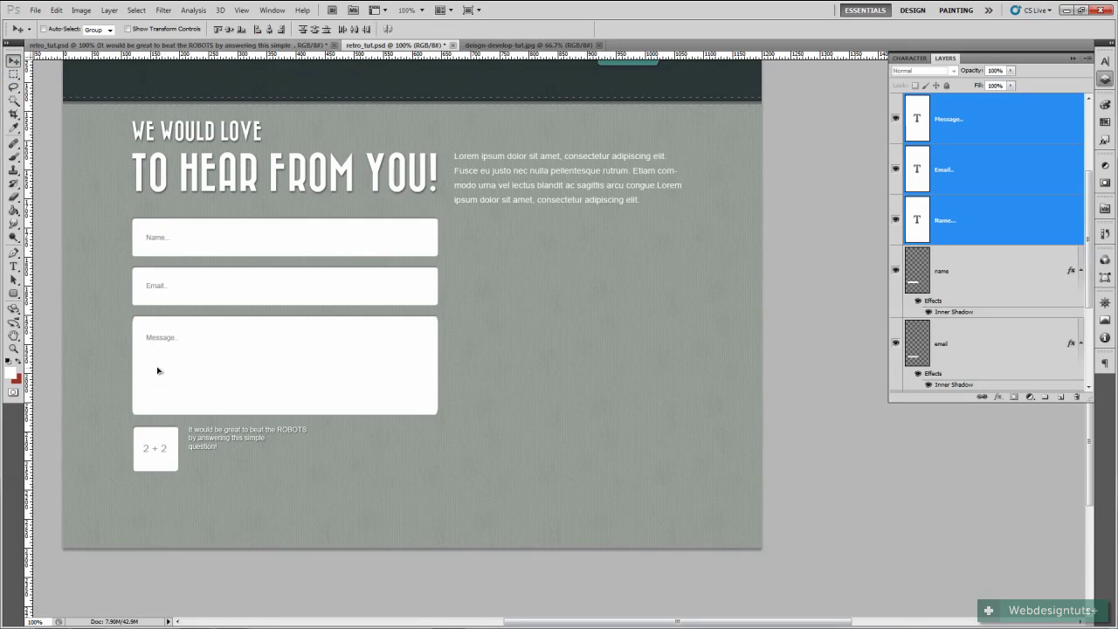
{"action": "left_click_drag", "start_coordinate": [157, 369], "coordinate": [153, 373]}
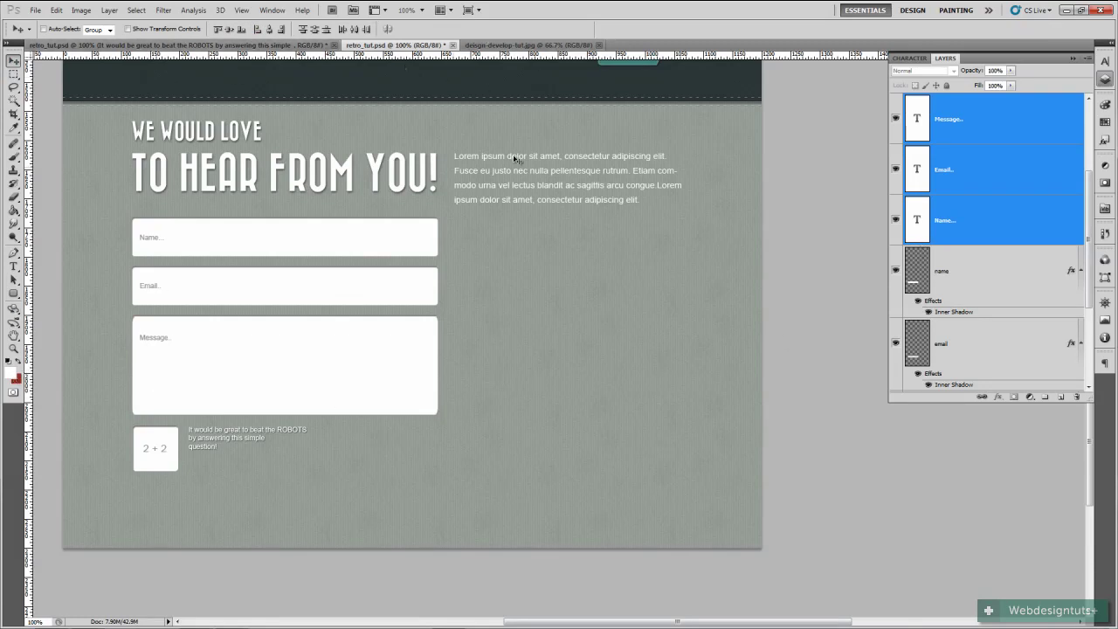
Recolour the Name, Email and Message placeholder texts together in a lighter grey
{"action": "left_click", "coordinate": [272, 11]}
{"action": "left_click", "coordinate": [281, 143]}
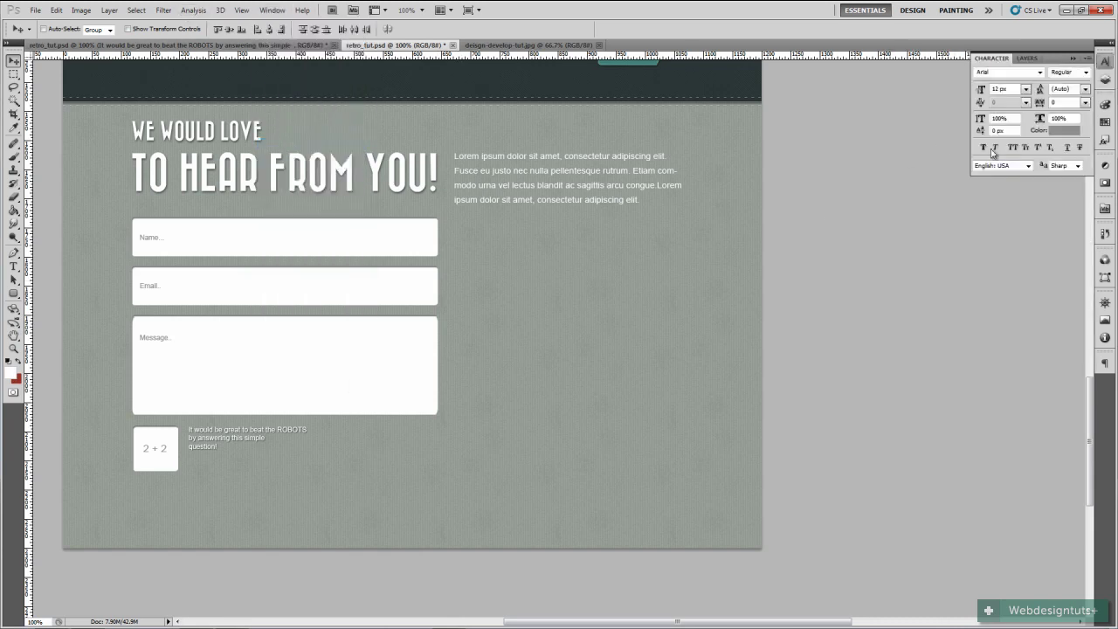
{"action": "left_click", "coordinate": [1064, 129]}
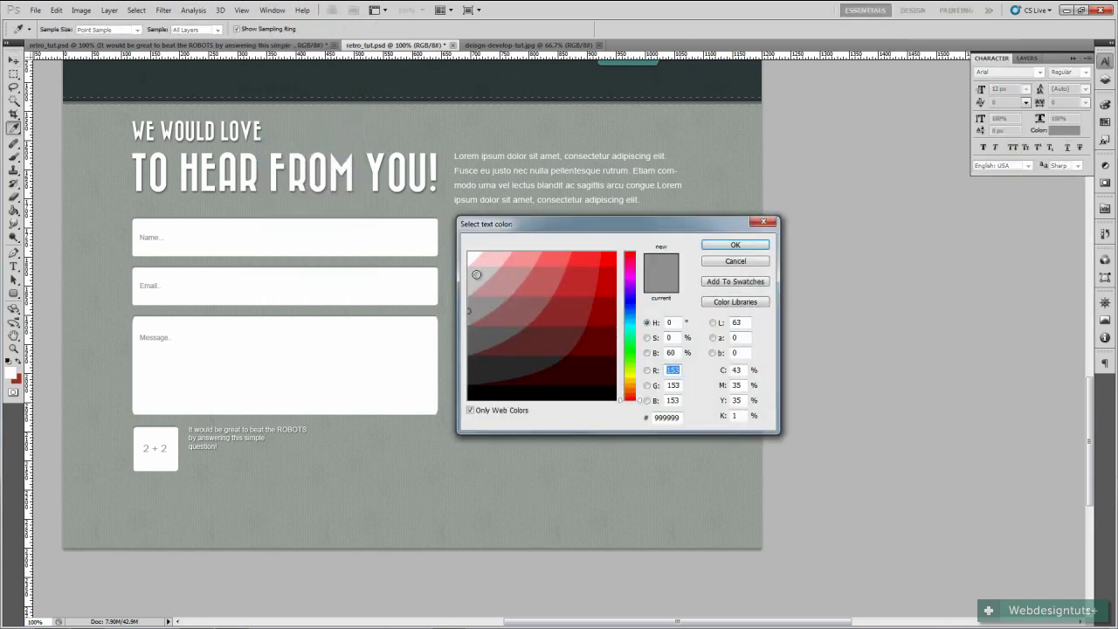
{"action": "left_click", "coordinate": [734, 245]}
{"action": "key", "text": "v"}
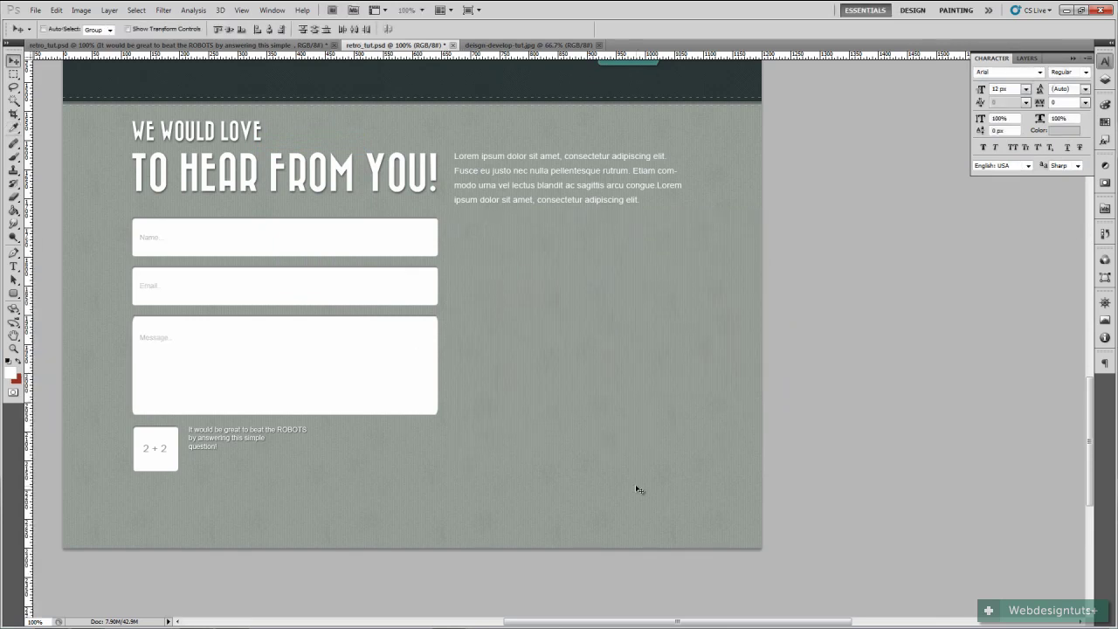
Compare the form with the finished design, examine the info boxes beside it, and pick the Rounded Rectangle tool with a 5 px radius
{"action": "left_click", "coordinate": [312, 46]}
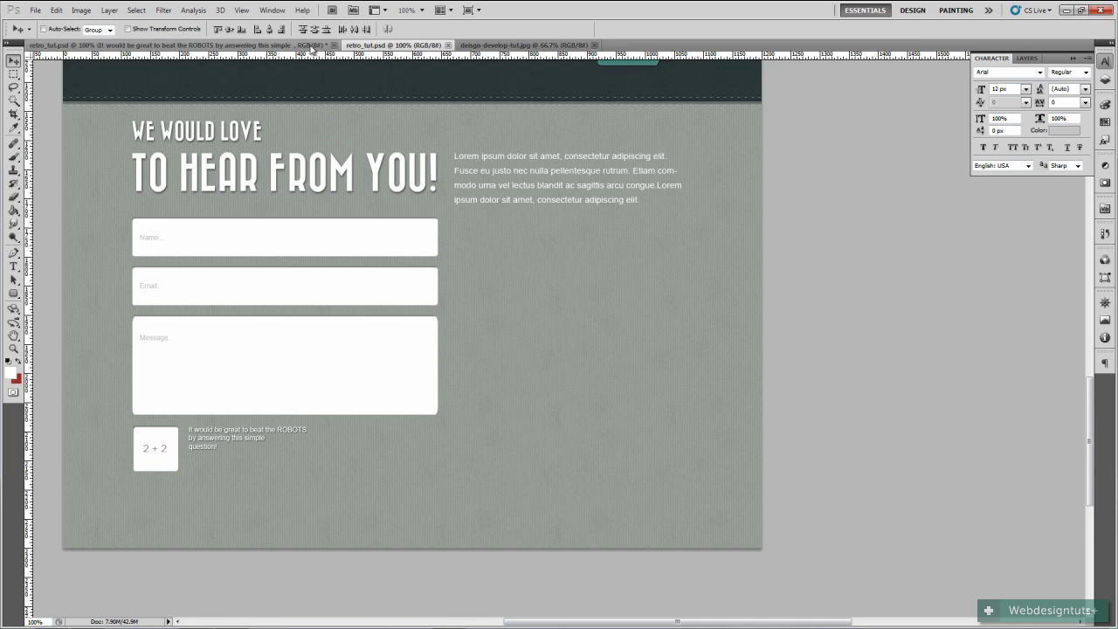
{"action": "left_click", "coordinate": [384, 46]}
{"action": "left_click", "coordinate": [314, 45]}
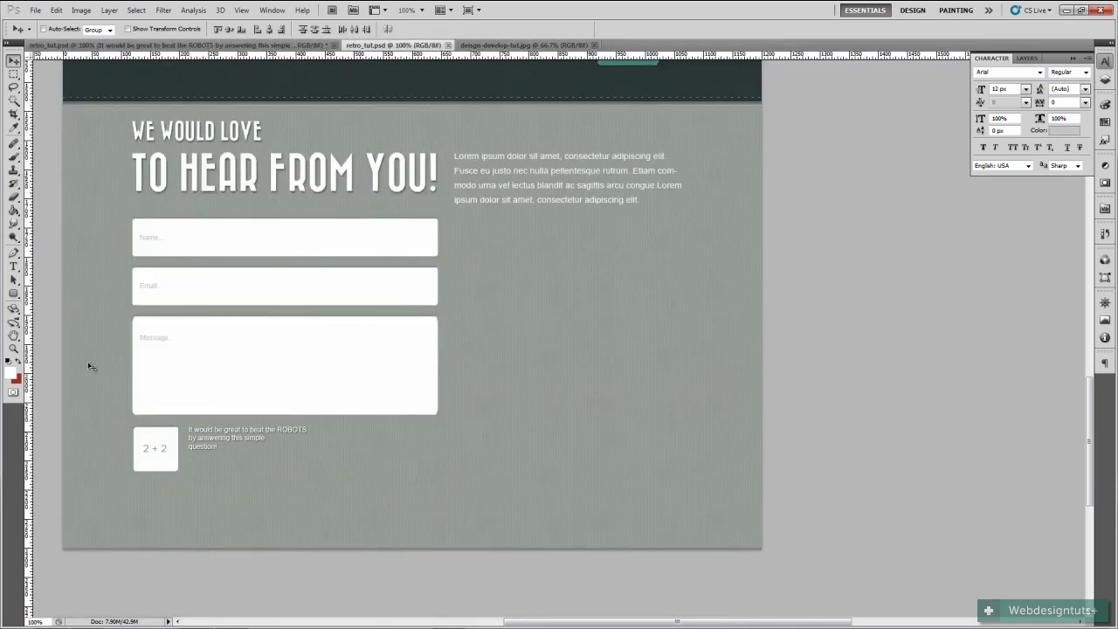
{"action": "left_click", "coordinate": [359, 46]}
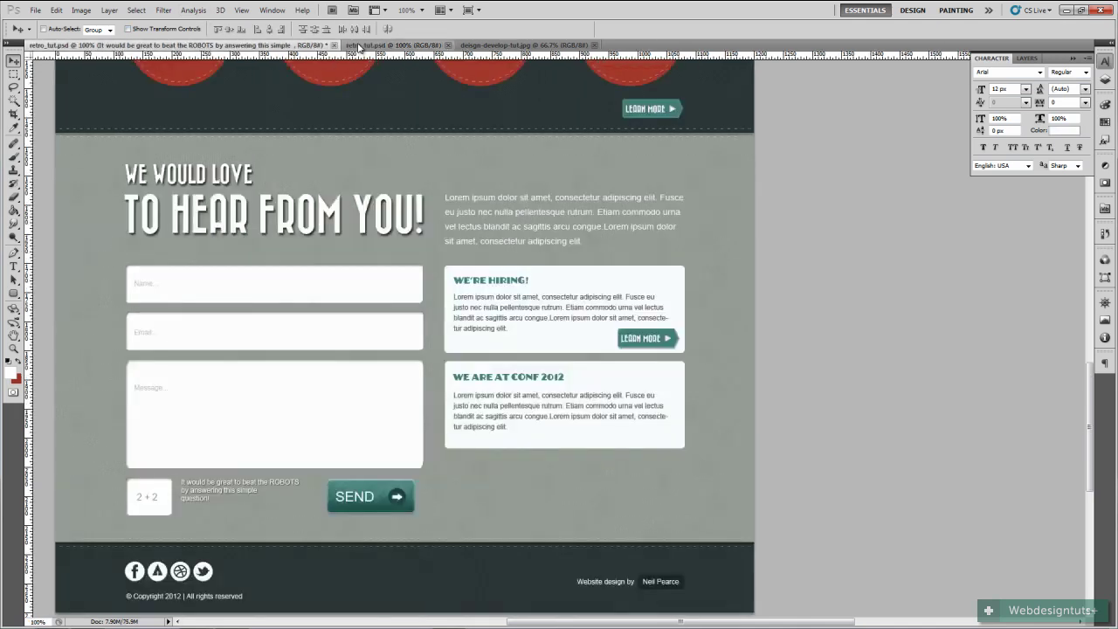
{"action": "left_click", "coordinate": [358, 47]}
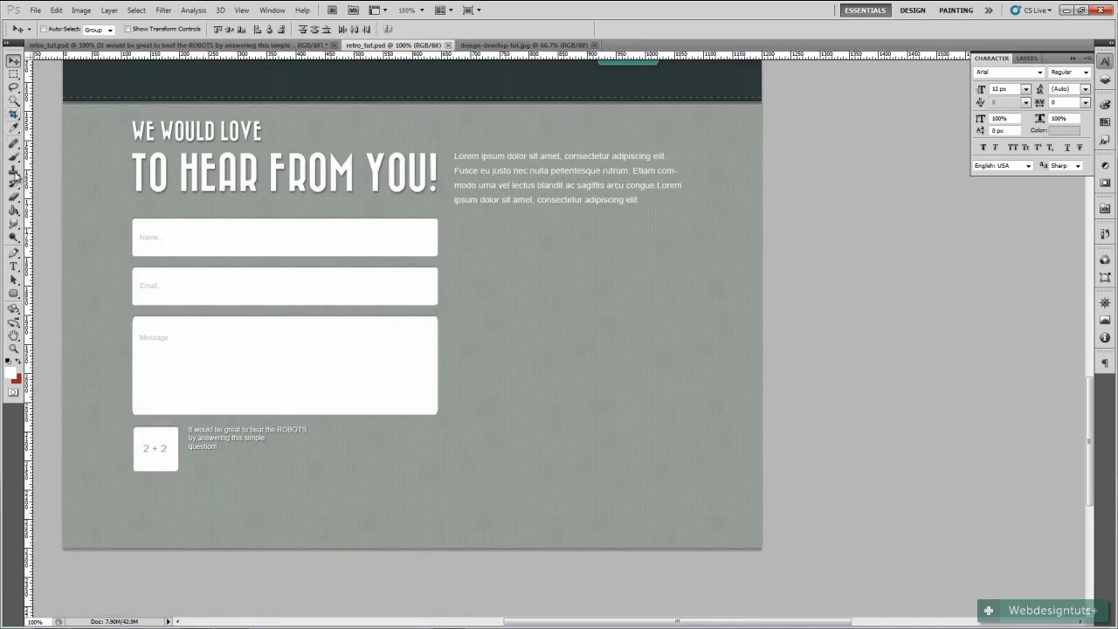
{"action": "left_click", "coordinate": [13, 293]}
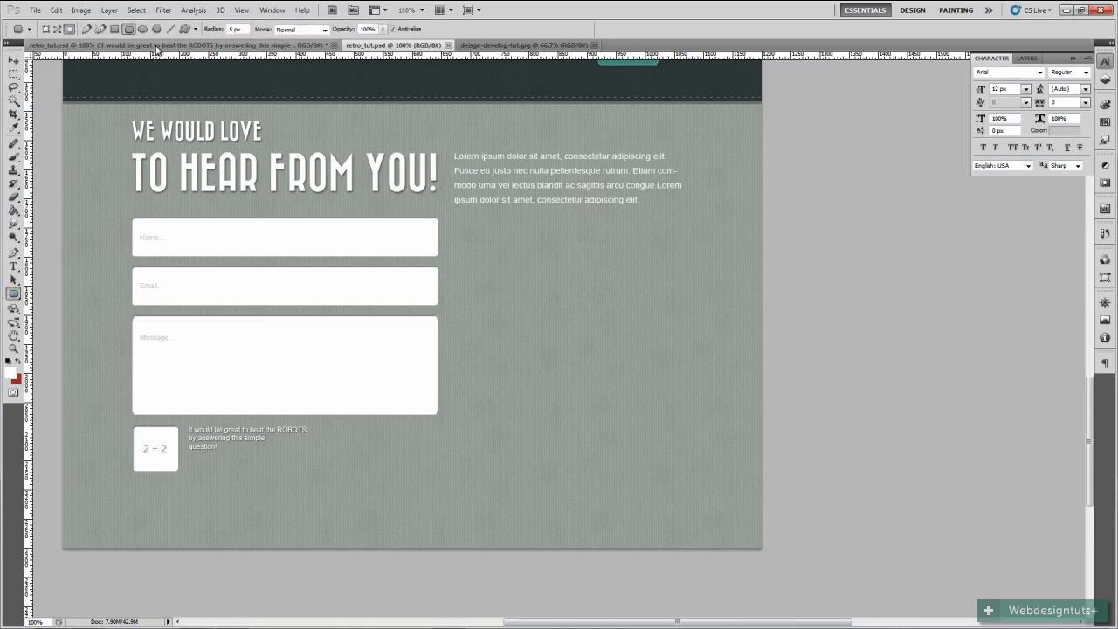
{"action": "left_click", "coordinate": [393, 48]}
{"action": "key", "text": "ctrl+Tab"}
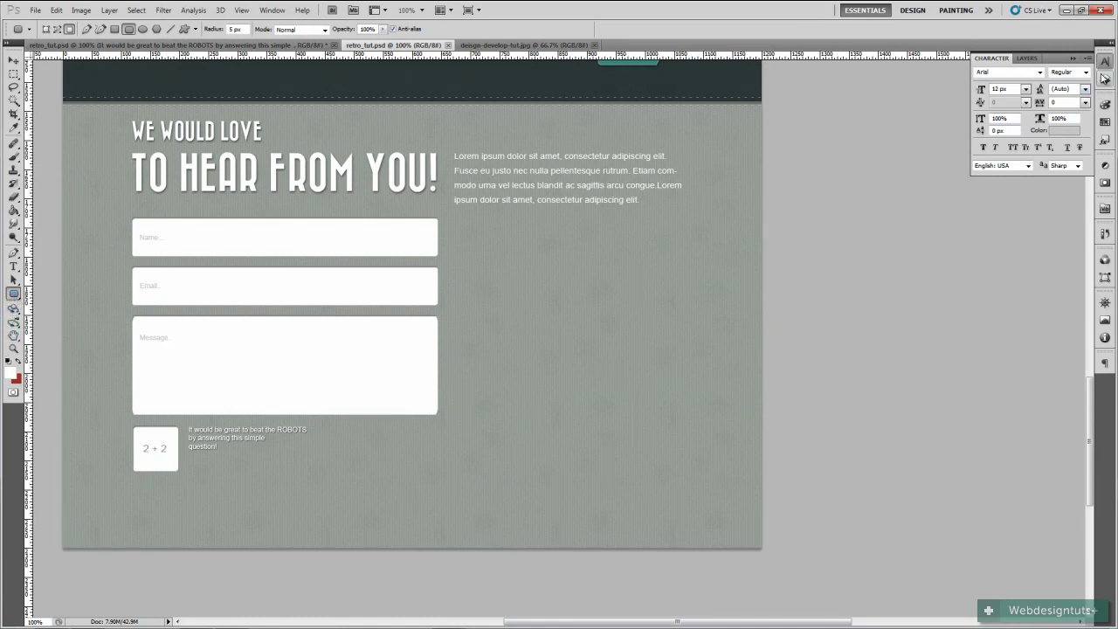
Add a new layer directly above the Background layer and name it "were are"
{"action": "left_click", "coordinate": [1105, 79]}
{"action": "left_click", "coordinate": [968, 267]}
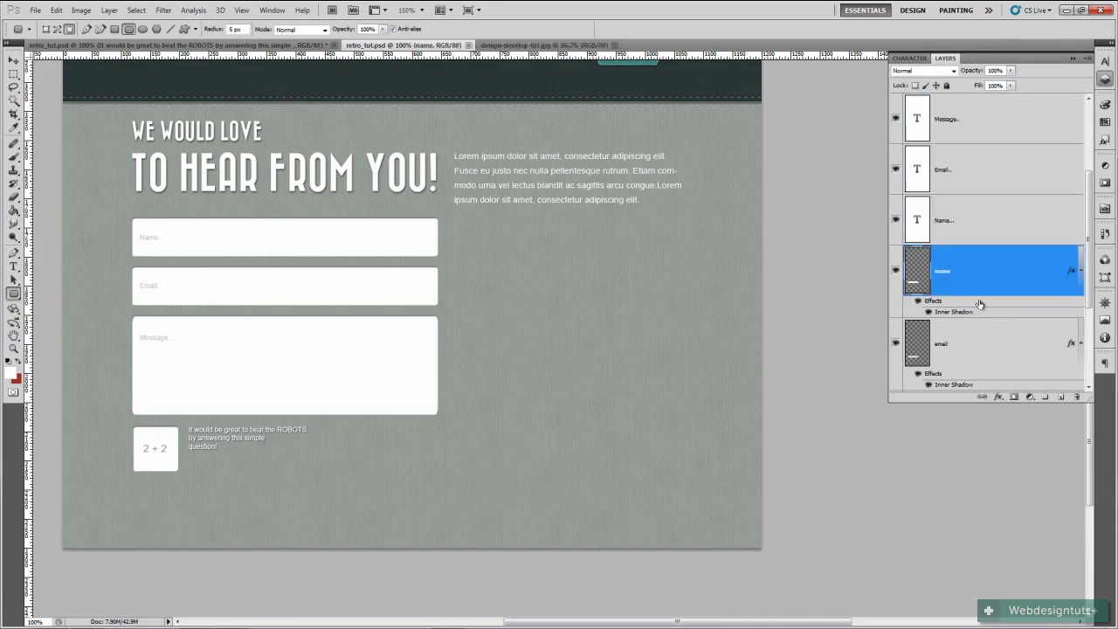
{"action": "scroll", "coordinate": [982, 305], "scroll_direction": "down", "scroll_amount": 3}
{"action": "left_click", "coordinate": [961, 352]}
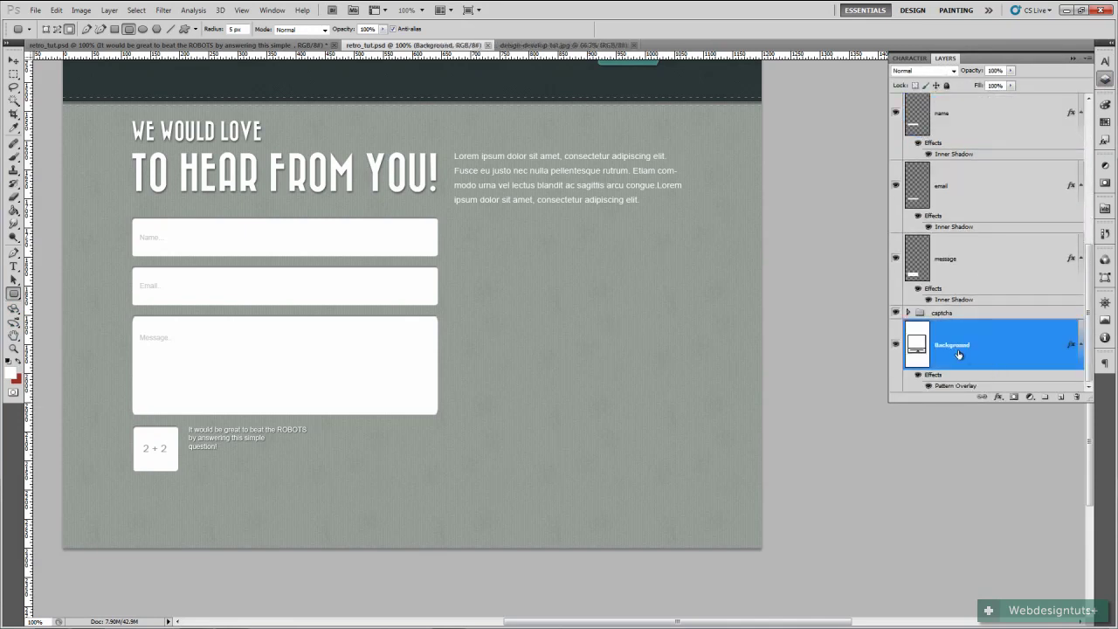
{"action": "left_click", "coordinate": [1062, 398]}
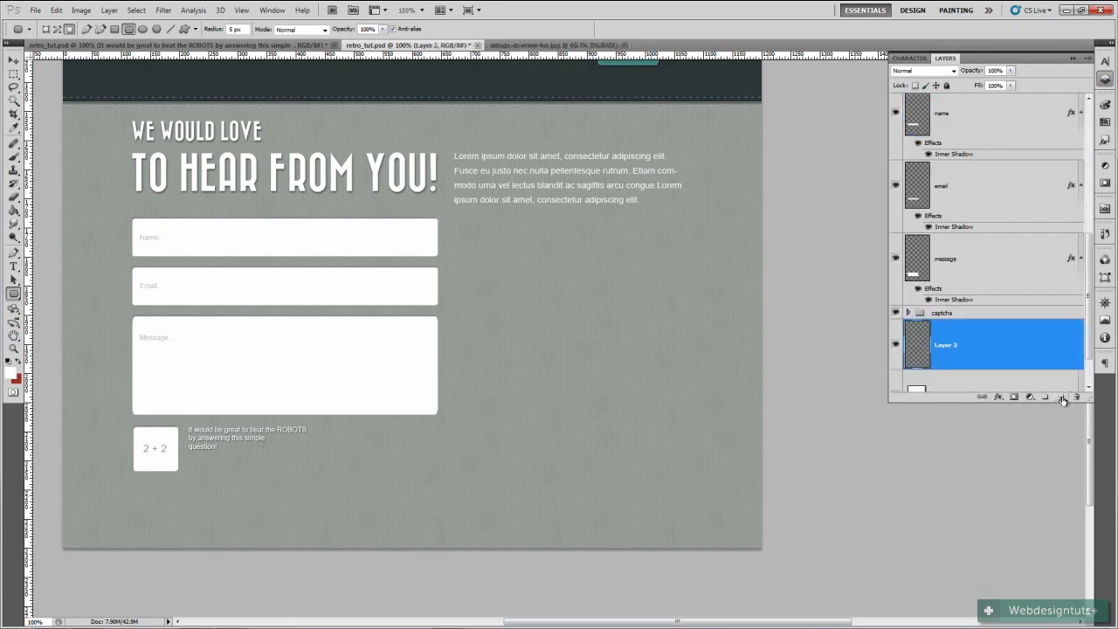
{"action": "double_click", "coordinate": [946, 346]}
{"action": "type", "text": "were are"}
{"action": "key", "text": "Return"}
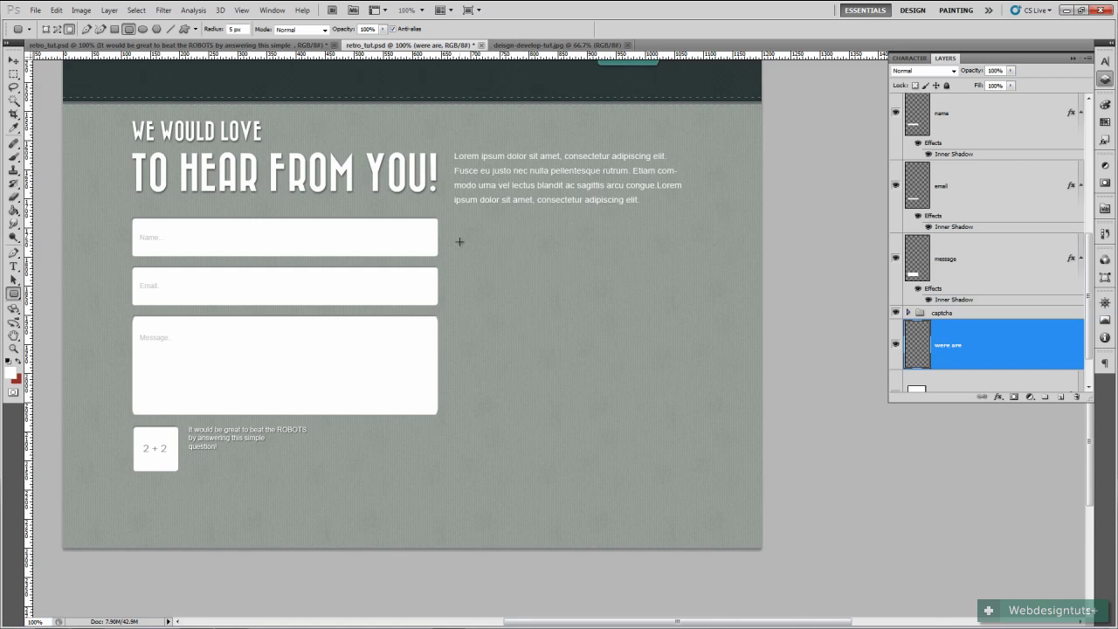
Draw a white rounded box about 400 × 145 px beneath the right-hand paragraph, show the guides and widen it to the outermost column guide
{"action": "left_click_drag", "start_coordinate": [454, 219], "coordinate": [691, 304]}
{"action": "key", "text": "ctrl+semicolon"}
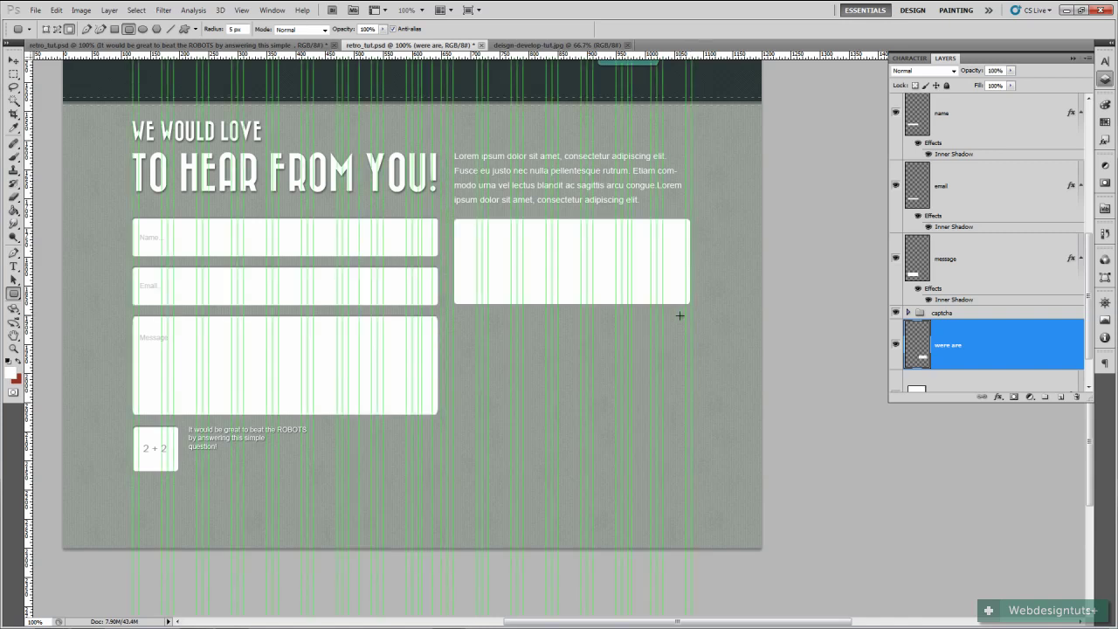
{"action": "key", "text": "ctrl+t"}
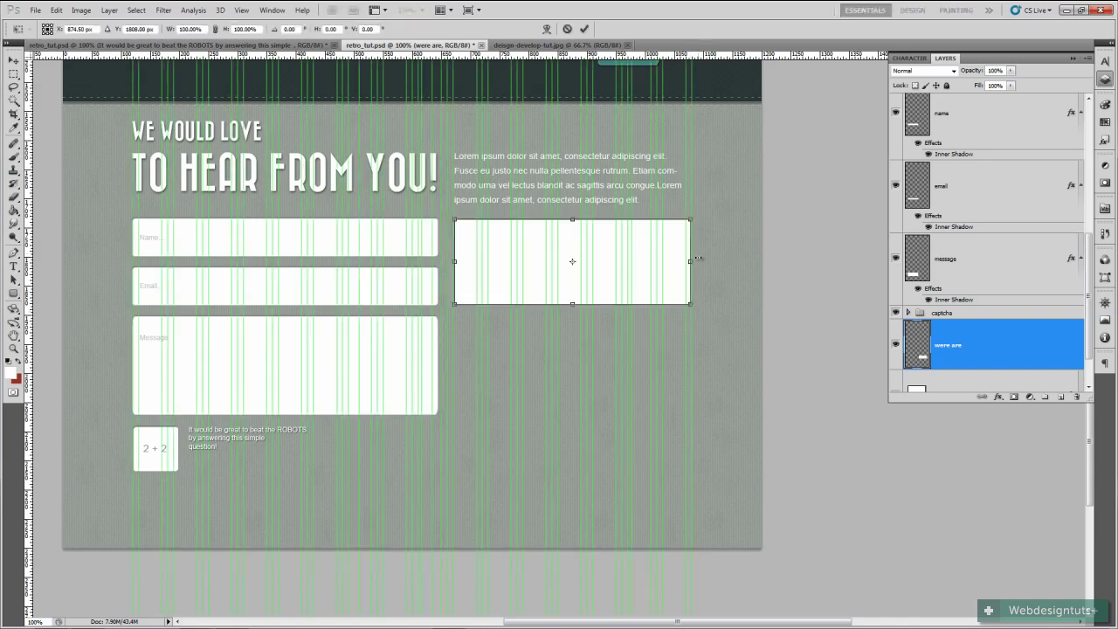
{"action": "left_click_drag", "start_coordinate": [691, 261], "coordinate": [693, 262]}
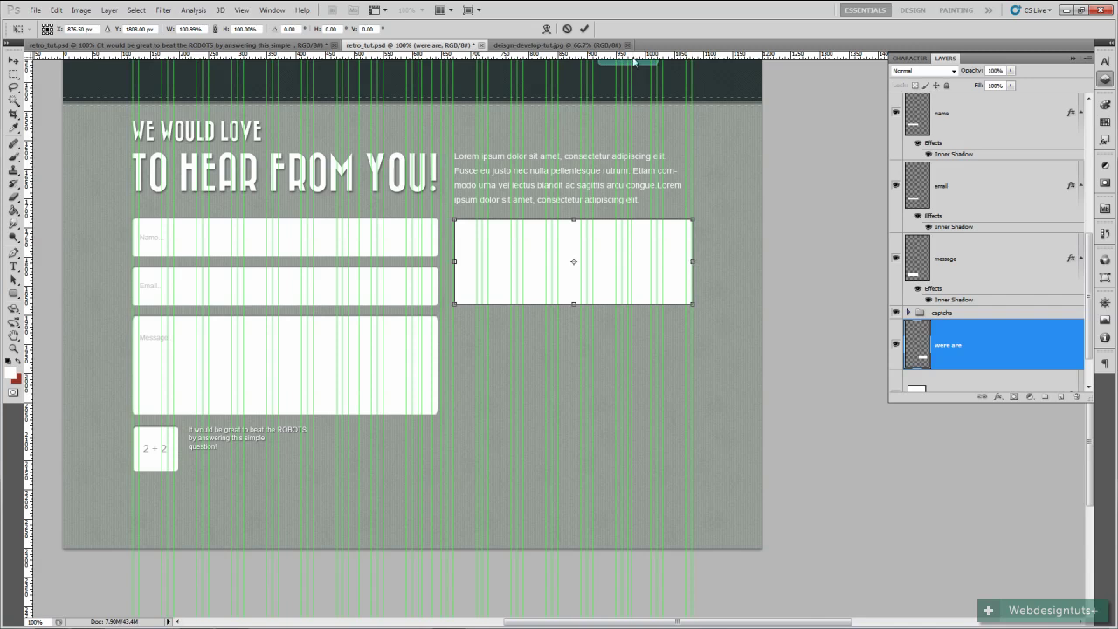
{"action": "left_click", "coordinate": [584, 29]}
{"action": "key", "text": "v"}
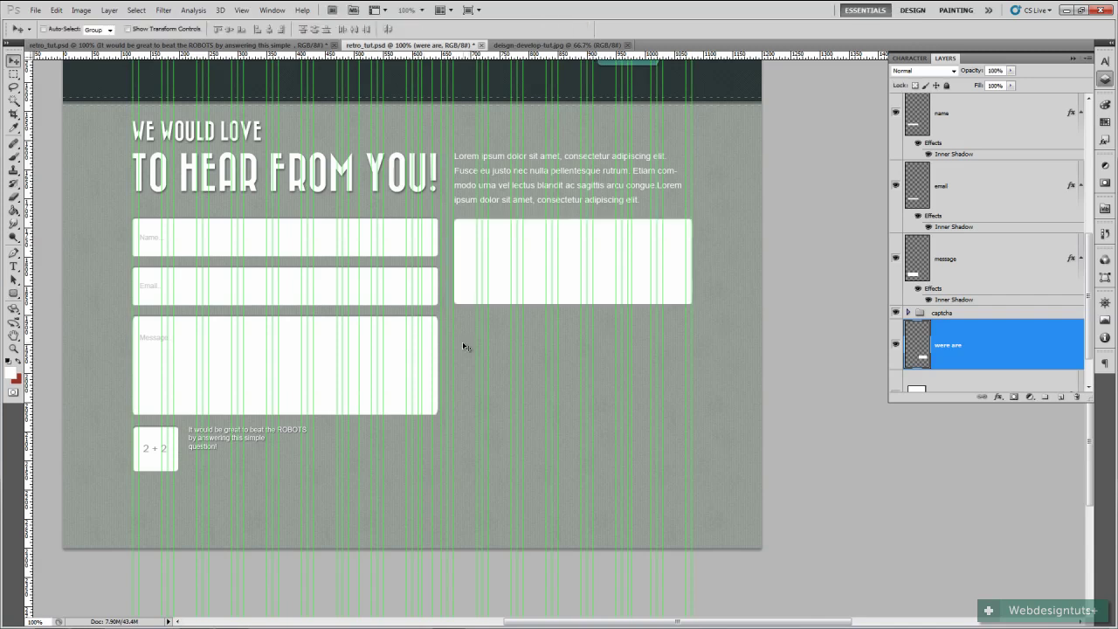
{"action": "left_click_drag", "start_coordinate": [569, 289], "coordinate": [554, 398]}
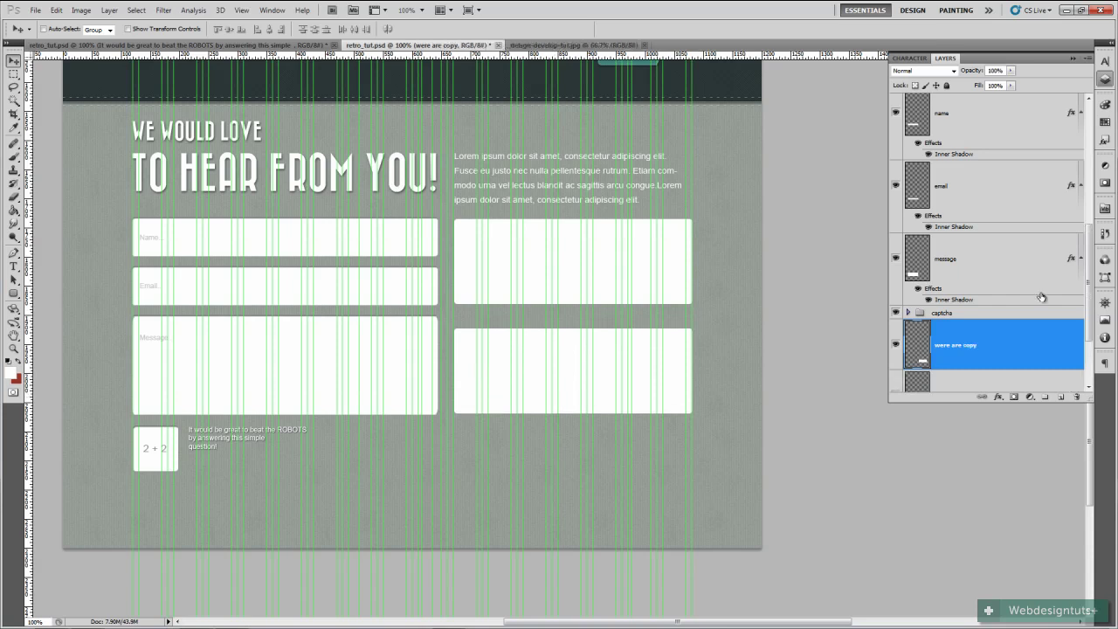
{"action": "scroll", "coordinate": [959, 340], "scroll_direction": "down", "scroll_amount": 2}
{"action": "scroll", "coordinate": [971, 338], "scroll_direction": "up", "scroll_amount": 1}
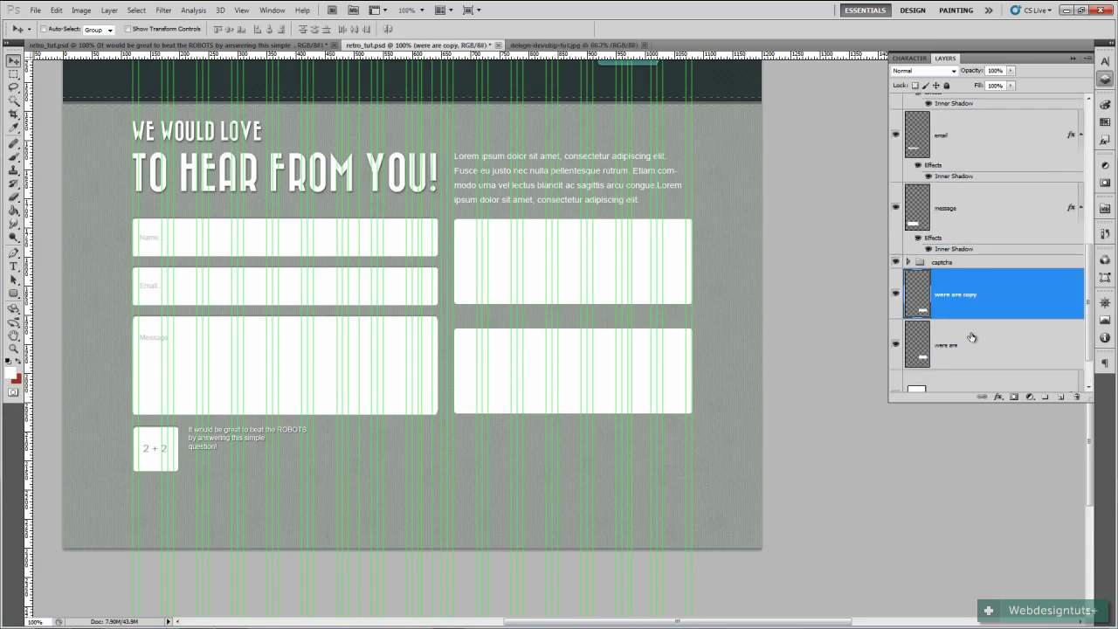
{"action": "left_click", "coordinate": [1076, 396]}
{"action": "left_click", "coordinate": [513, 242]}
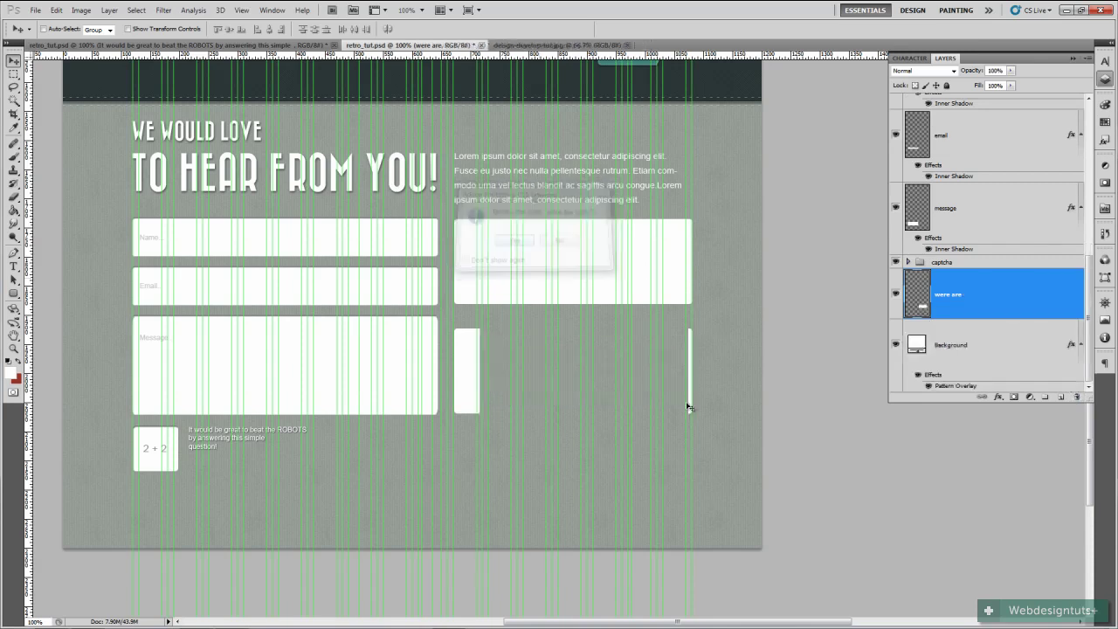
Stretch the white box downward from its lower edge to 104.11% of its height
{"action": "key", "text": "ctrl+t"}
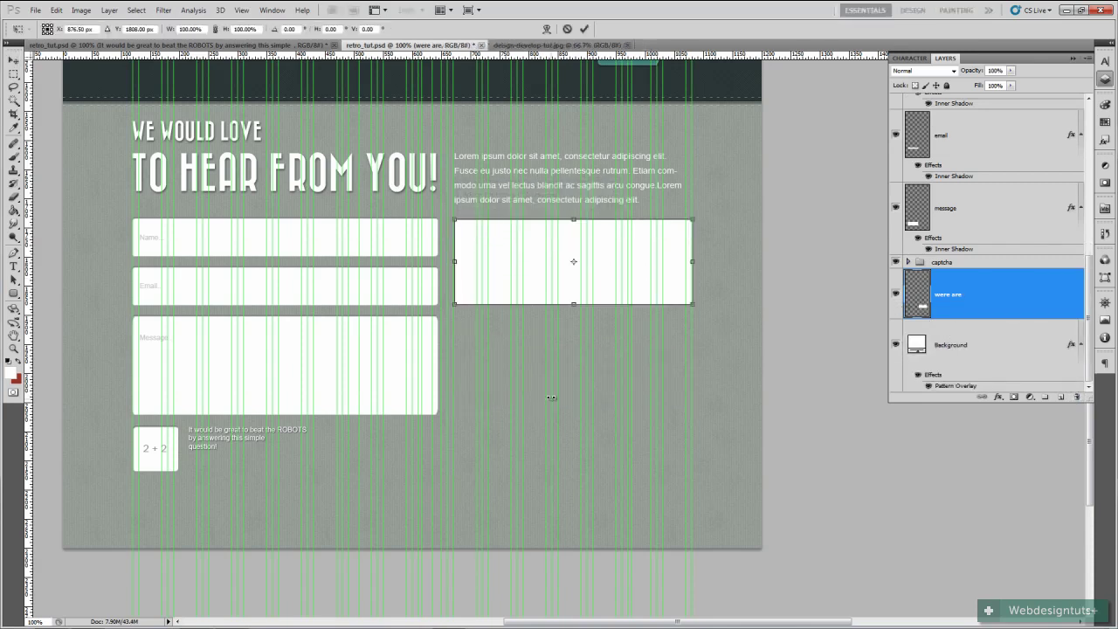
{"action": "left_click_drag", "start_coordinate": [575, 304], "coordinate": [576, 308]}
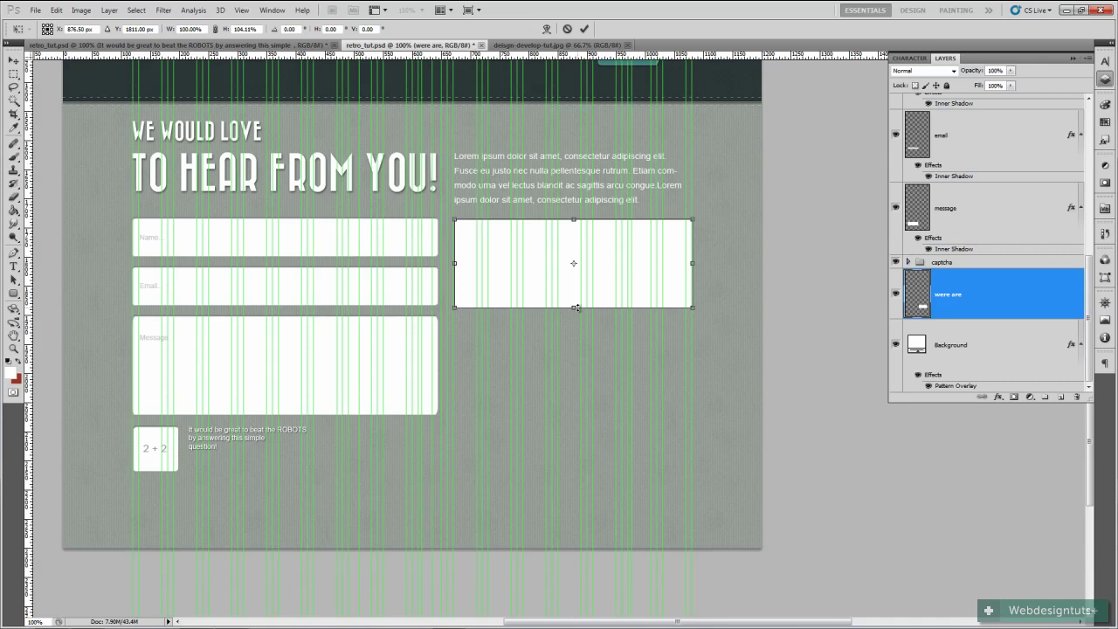
{"action": "left_click", "coordinate": [584, 29]}
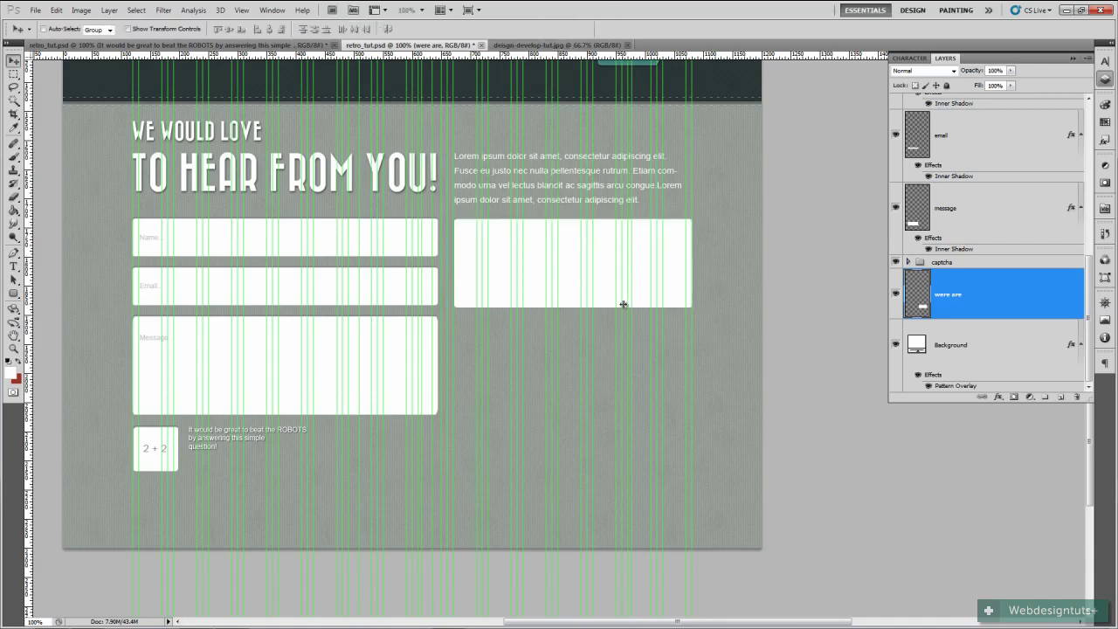
Duplicate the white box straight down so it ends level with the message field, and place the original's layer above the copy
{"action": "left_click_drag", "start_coordinate": [587, 304], "coordinate": [573, 412]}
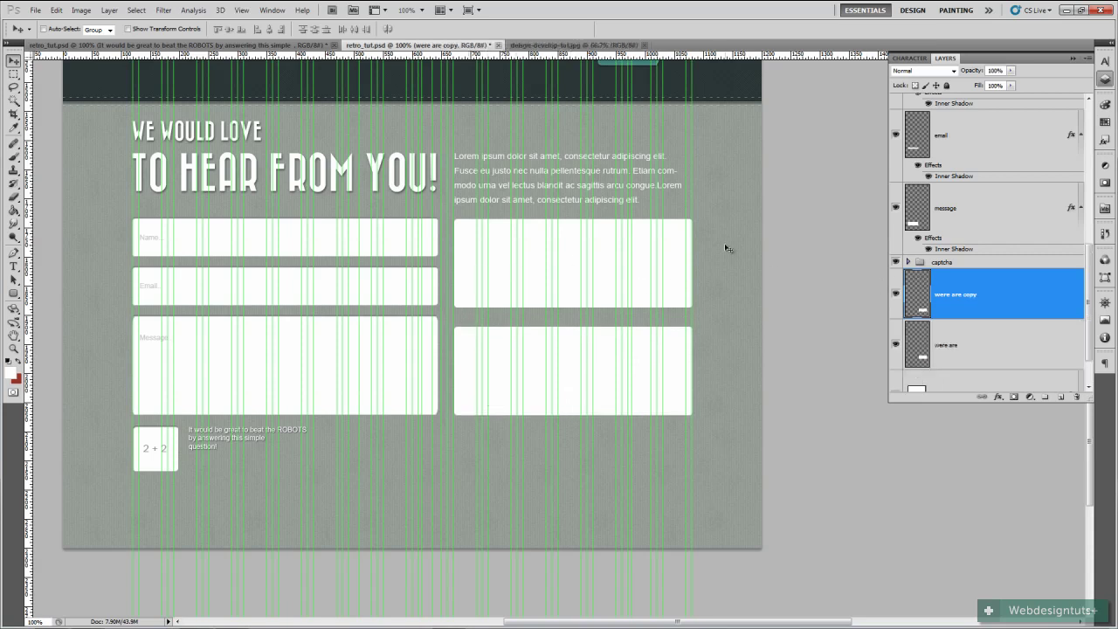
{"action": "left_click", "coordinate": [970, 340]}
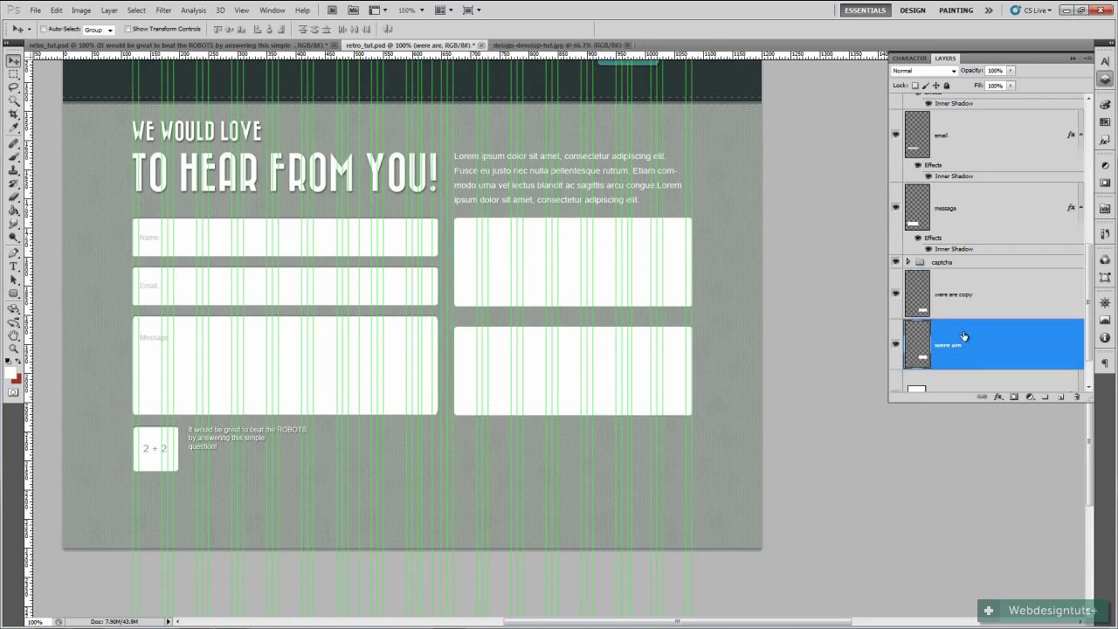
{"action": "left_click_drag", "start_coordinate": [965, 342], "coordinate": [959, 281]}
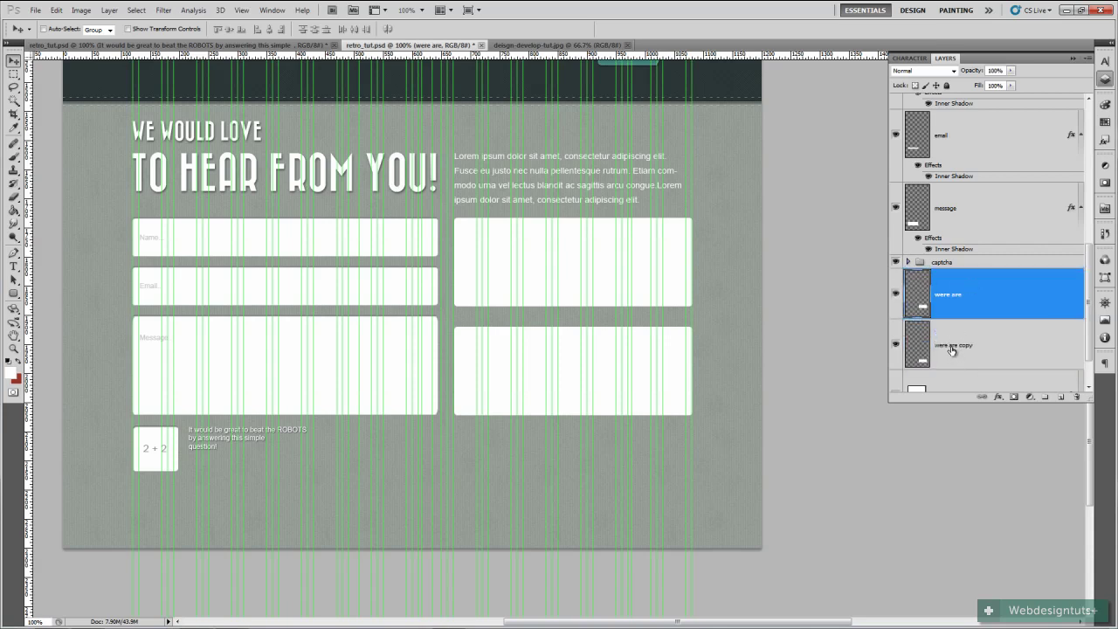
Rename the duplicated white box's layer as "conf"
{"action": "left_click", "coordinate": [952, 352]}
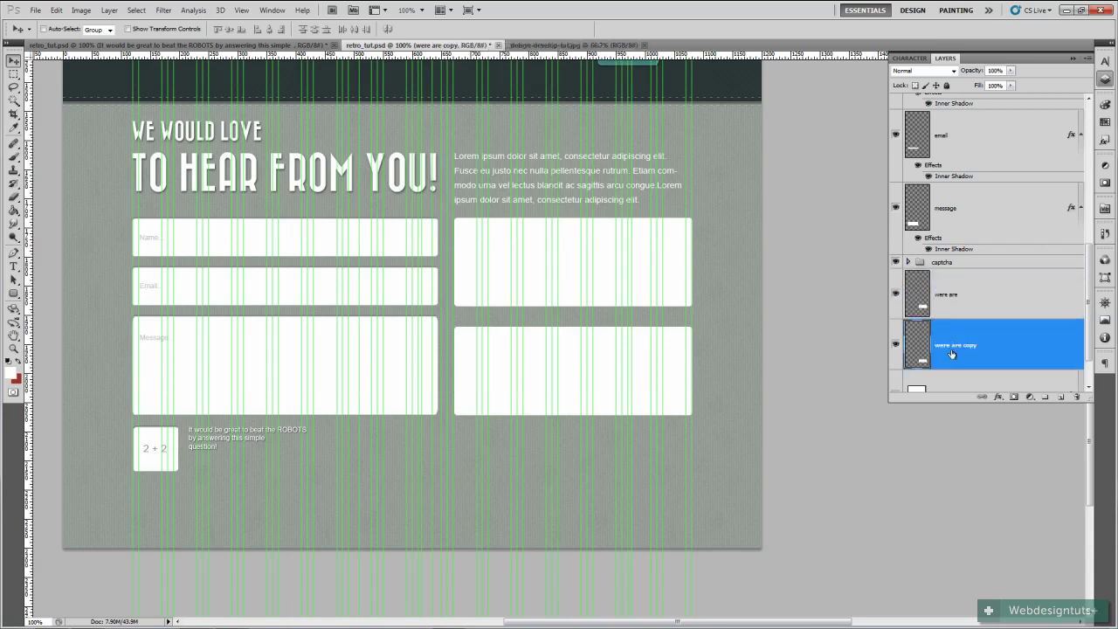
{"action": "double_click", "coordinate": [954, 346]}
{"action": "type", "text": "d"}
{"action": "key", "text": "Return"}
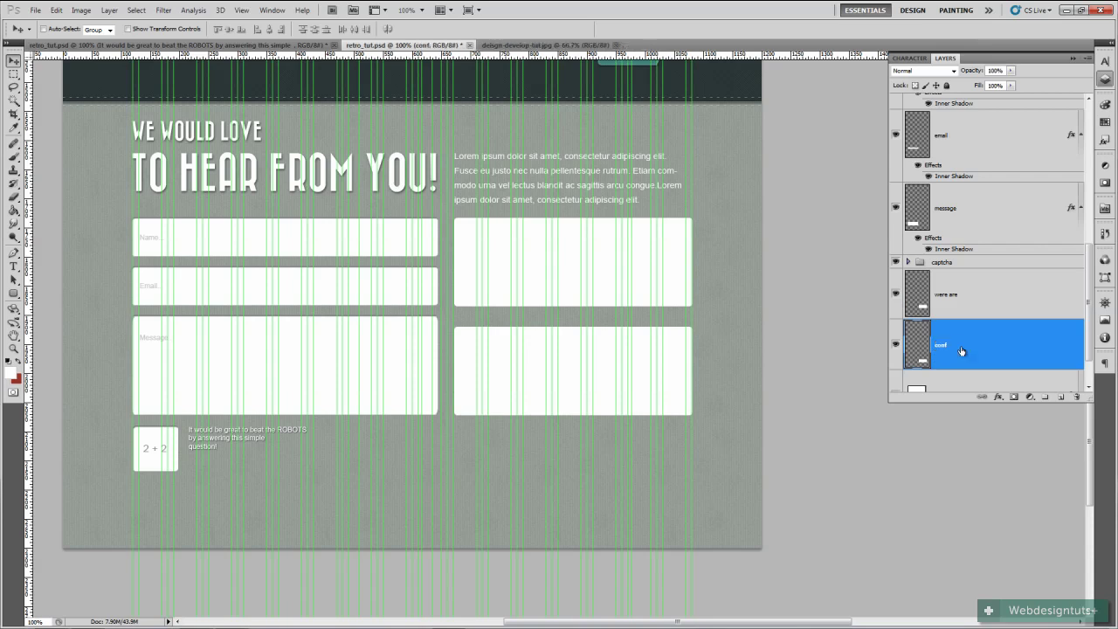
Check the info boxes in the reference design, select the "were are" layer, and set the Type tool's font to Anchor Jack
{"action": "left_click", "coordinate": [948, 294]}
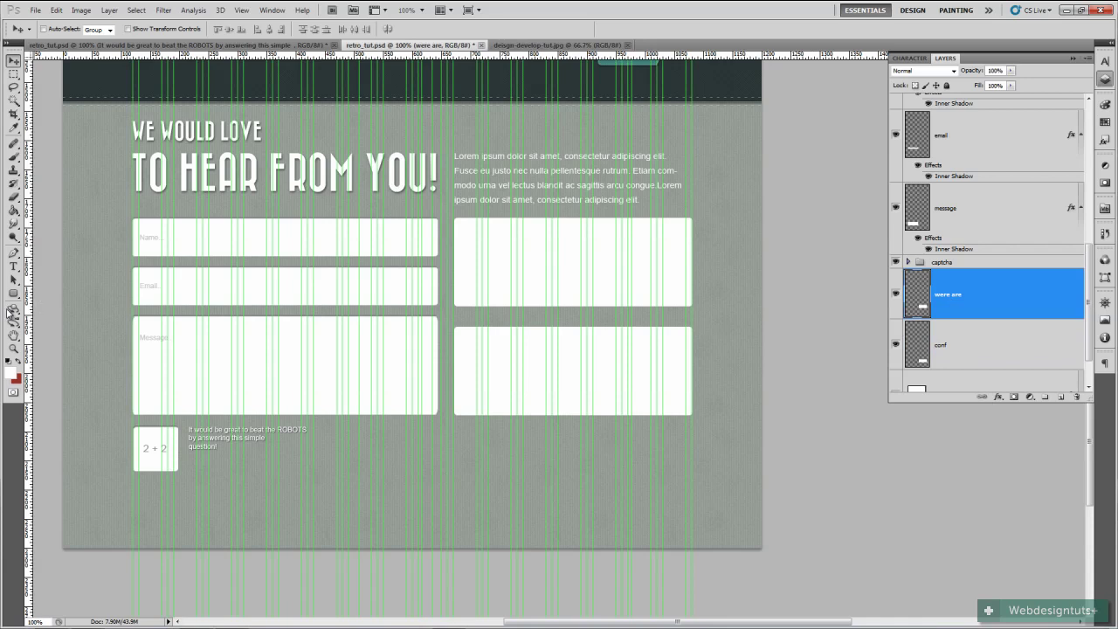
{"action": "left_click", "coordinate": [194, 44]}
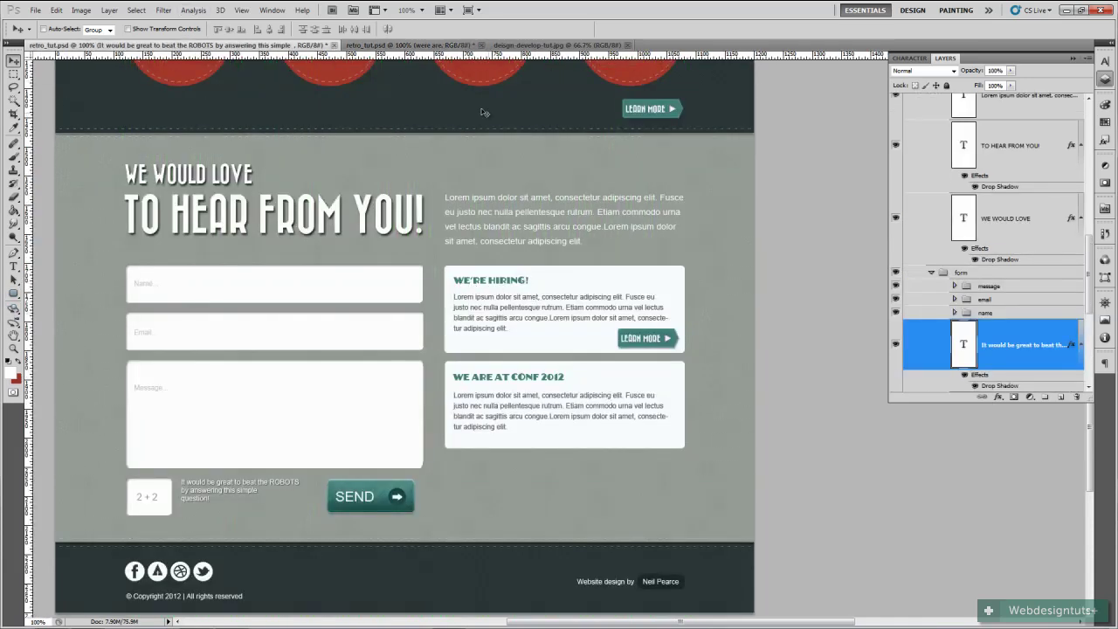
{"action": "left_click", "coordinate": [391, 46]}
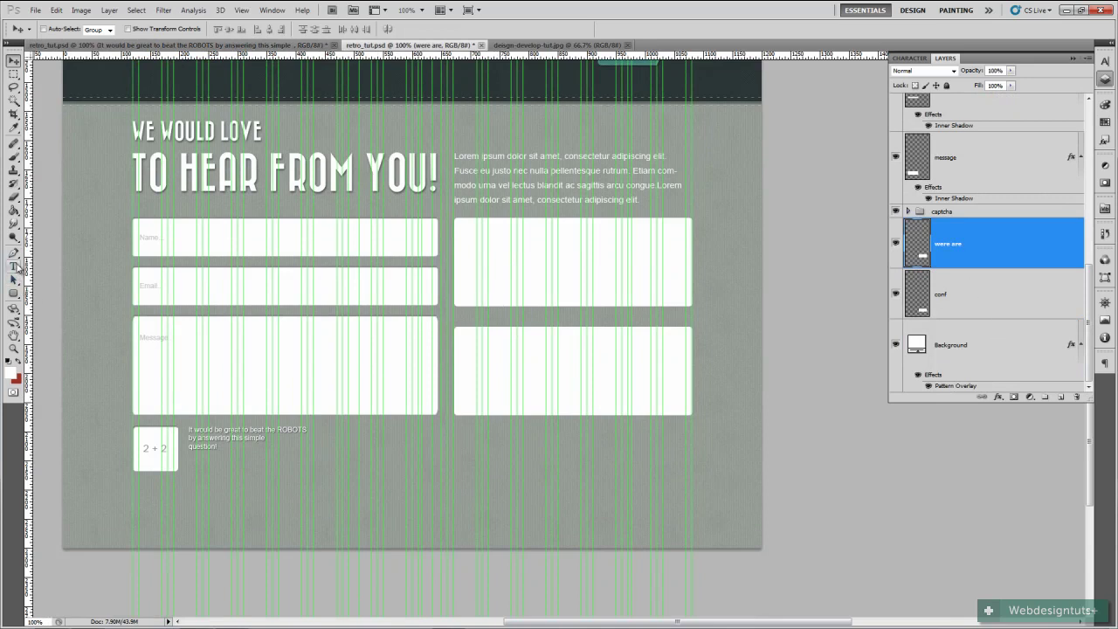
{"action": "left_click", "coordinate": [14, 266]}
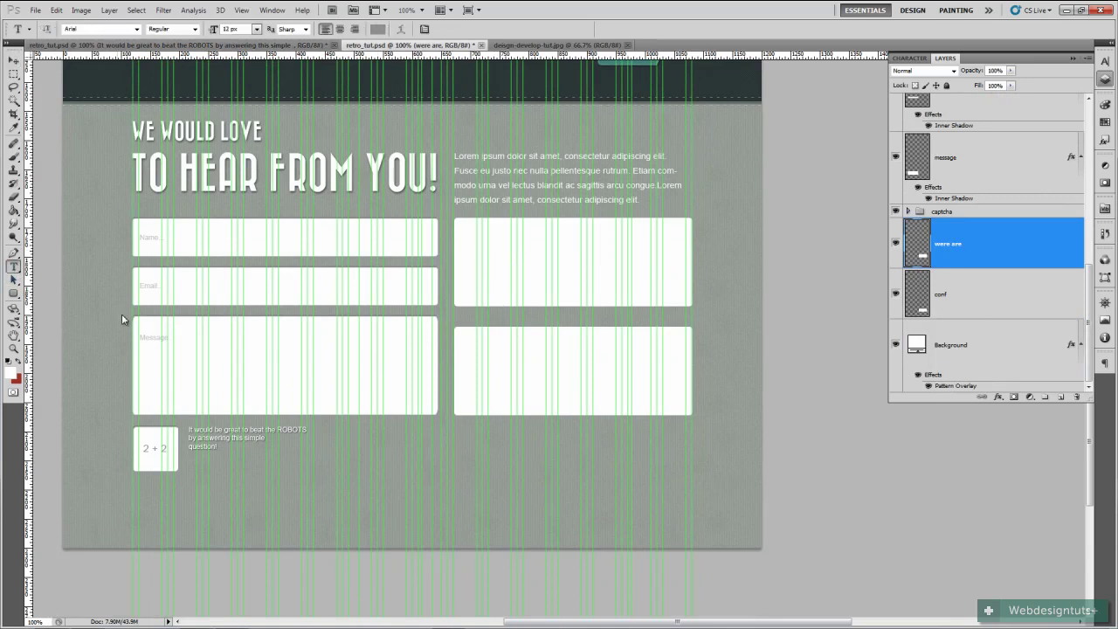
{"action": "left_click", "coordinate": [137, 29]}
{"action": "left_click_drag", "start_coordinate": [219, 80], "coordinate": [219, 61]}
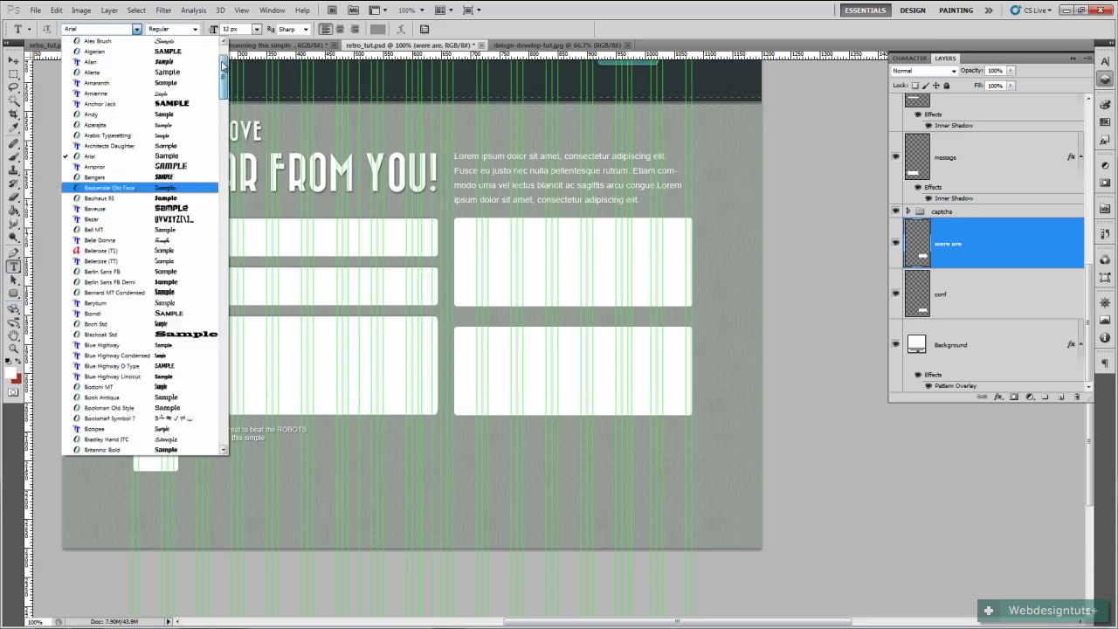
{"action": "left_click", "coordinate": [99, 104]}
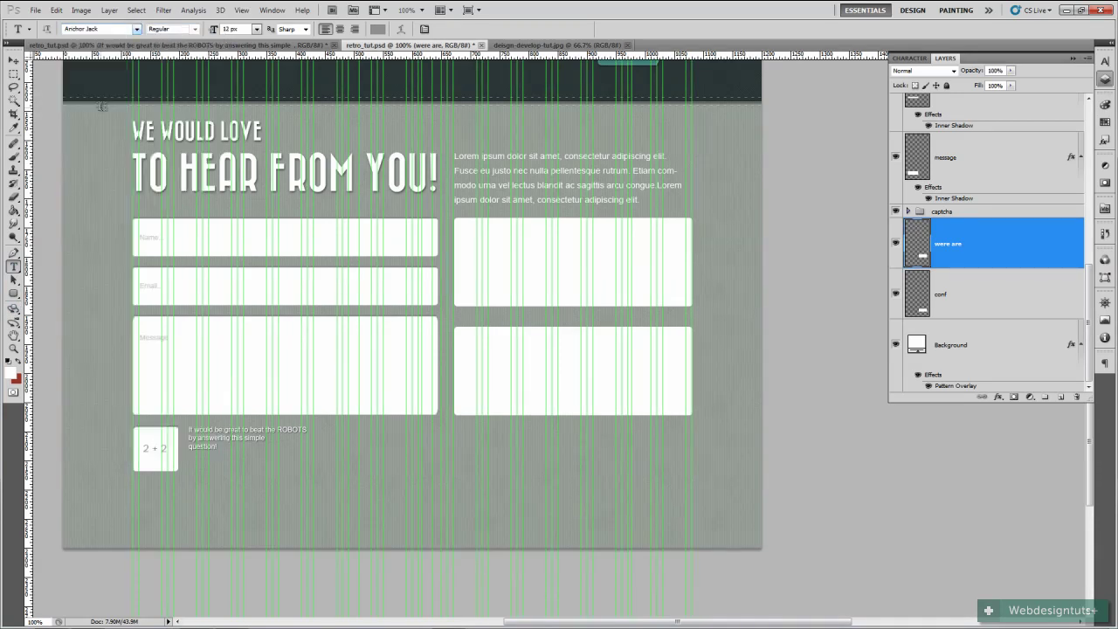
Set the foreground colour to the Learn More button's teal #43857f, with the web-only colour restriction off
{"action": "left_click", "coordinate": [12, 377]}
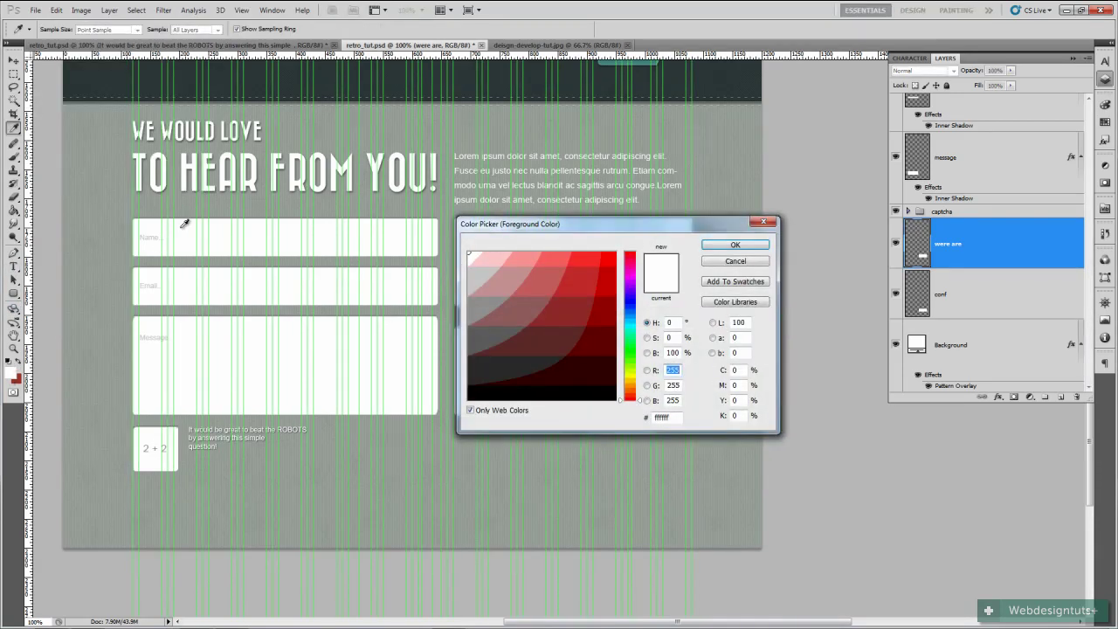
{"action": "left_click", "coordinate": [762, 267]}
{"action": "scroll", "coordinate": [93, 407], "scroll_direction": "up", "scroll_amount": 2}
{"action": "left_click", "coordinate": [19, 368]}
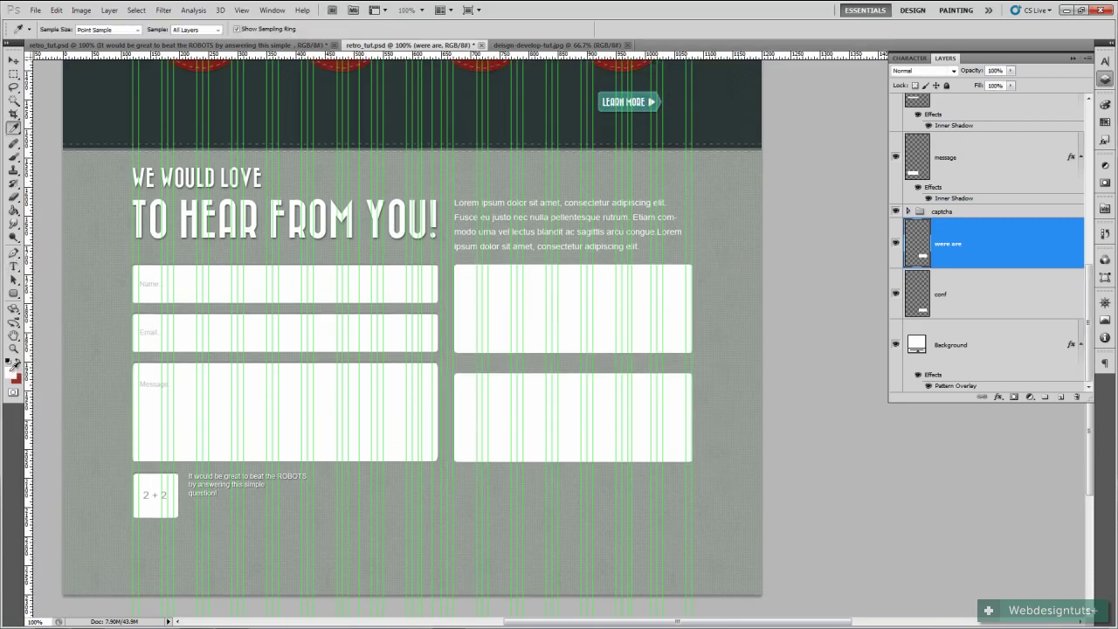
{"action": "left_click", "coordinate": [656, 102]}
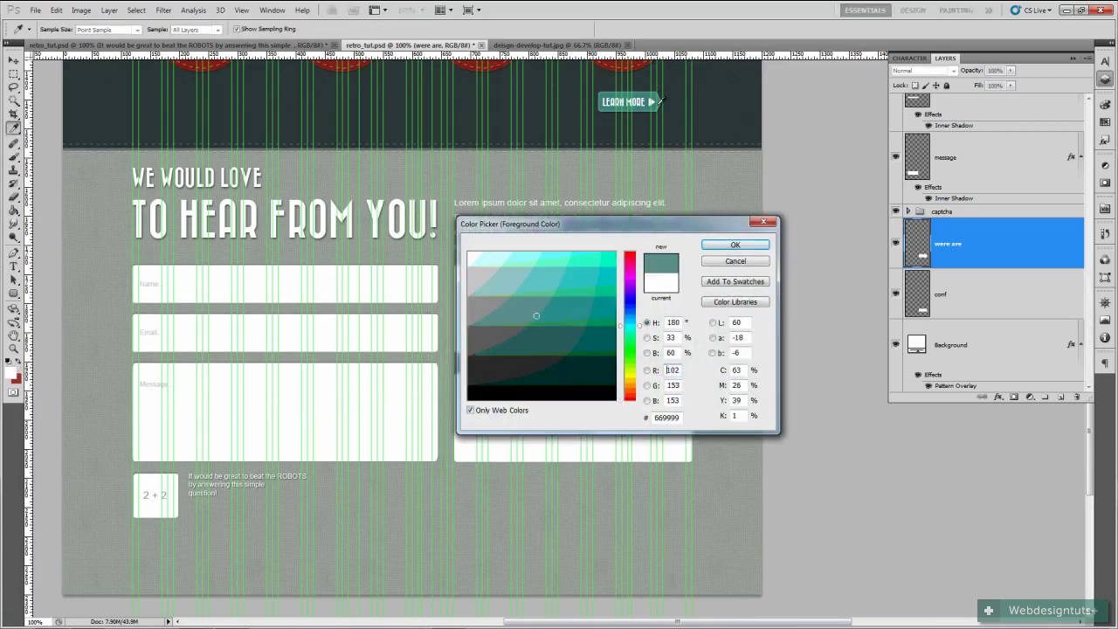
{"action": "left_click", "coordinate": [471, 411]}
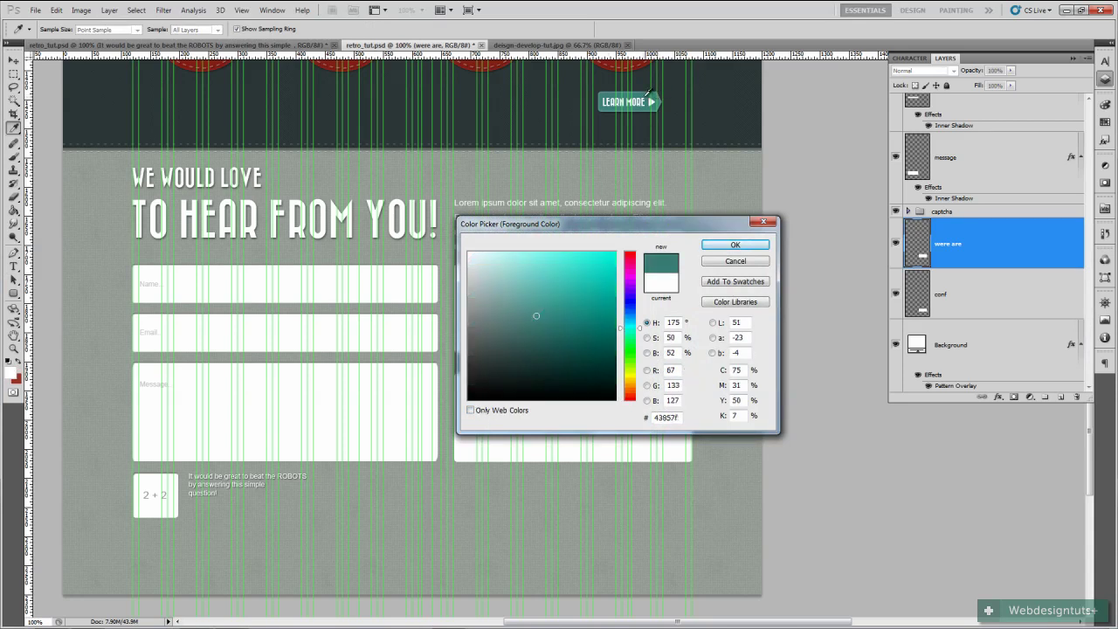
{"action": "left_click", "coordinate": [736, 244]}
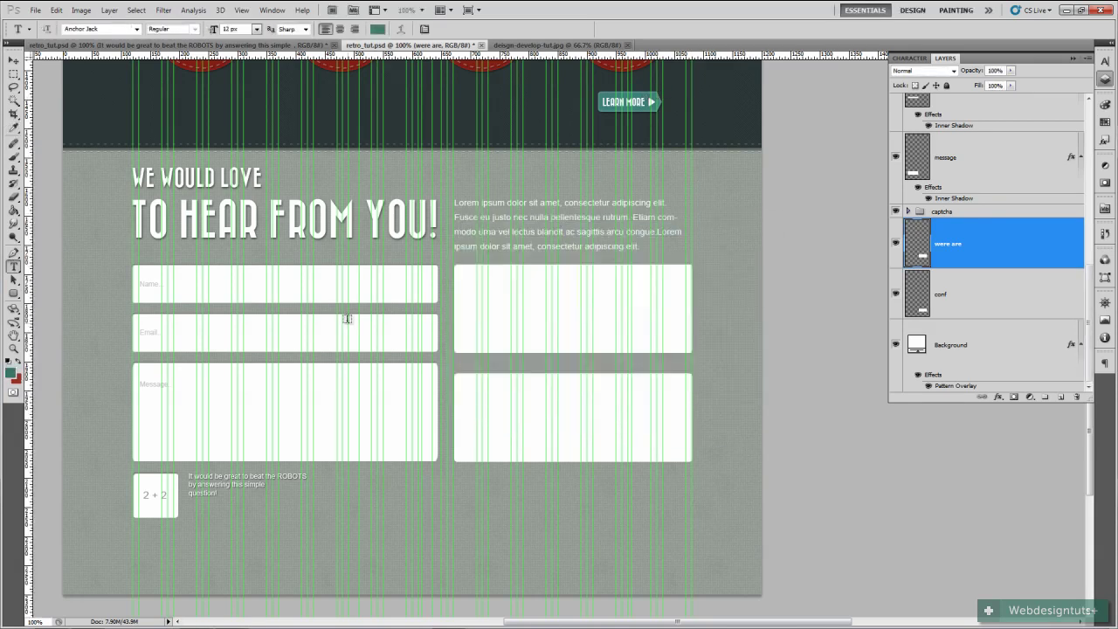
Add the heading "we're hiring" at the upper-left inside the upper white box in 12 px teal Anchor Jack
{"action": "left_click", "coordinate": [464, 285]}
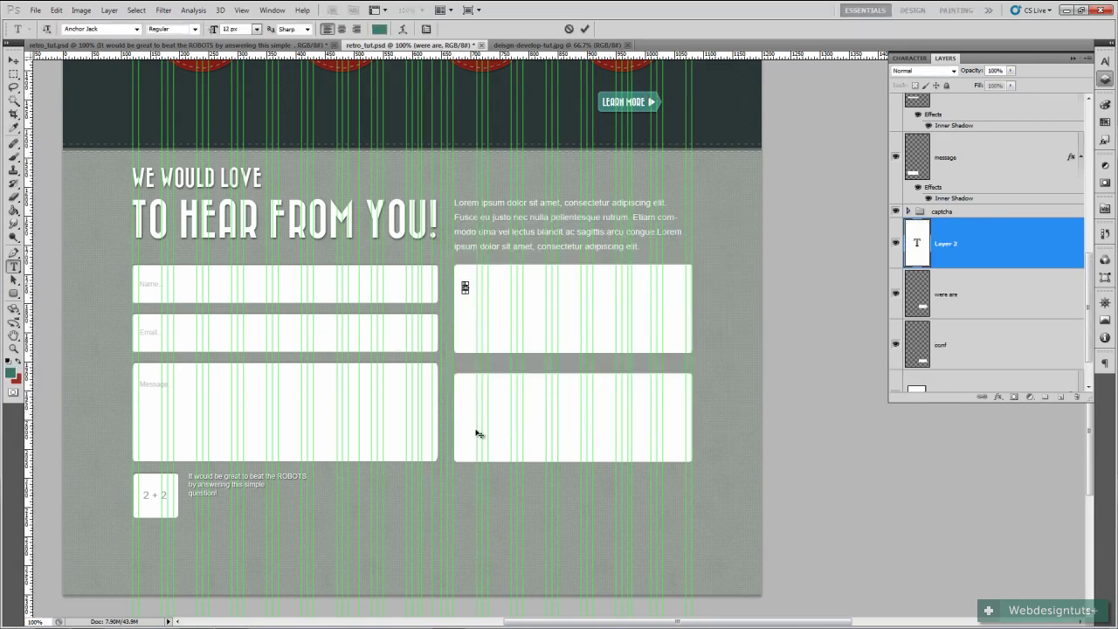
{"action": "left_click", "coordinate": [569, 29]}
{"action": "left_click", "coordinate": [463, 286]}
{"action": "type", "text": "w"}
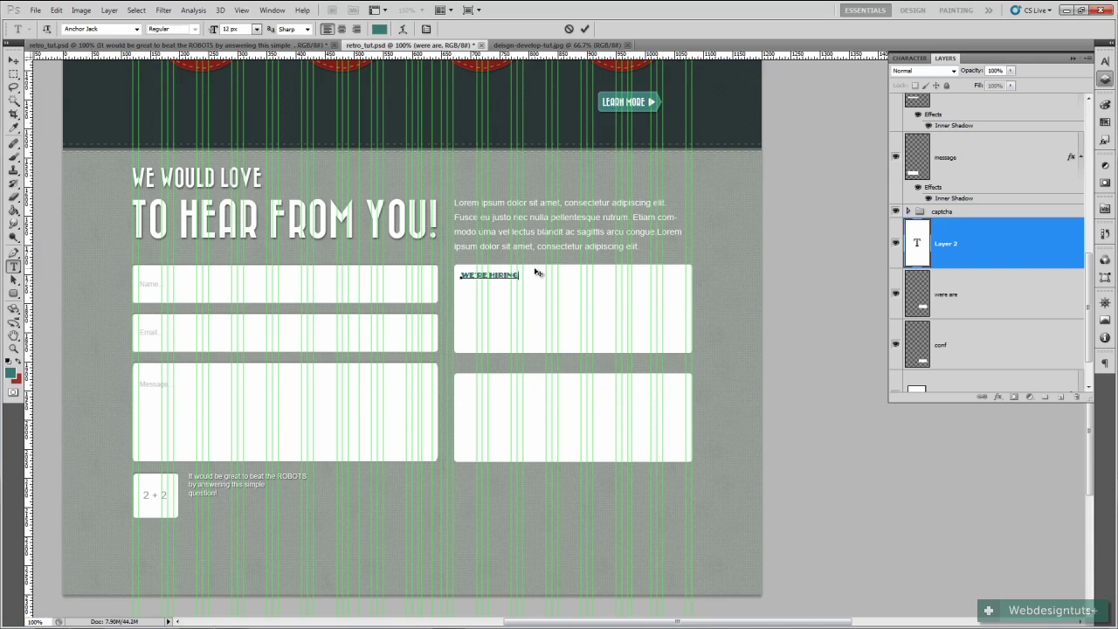
{"action": "left_click", "coordinate": [584, 29]}
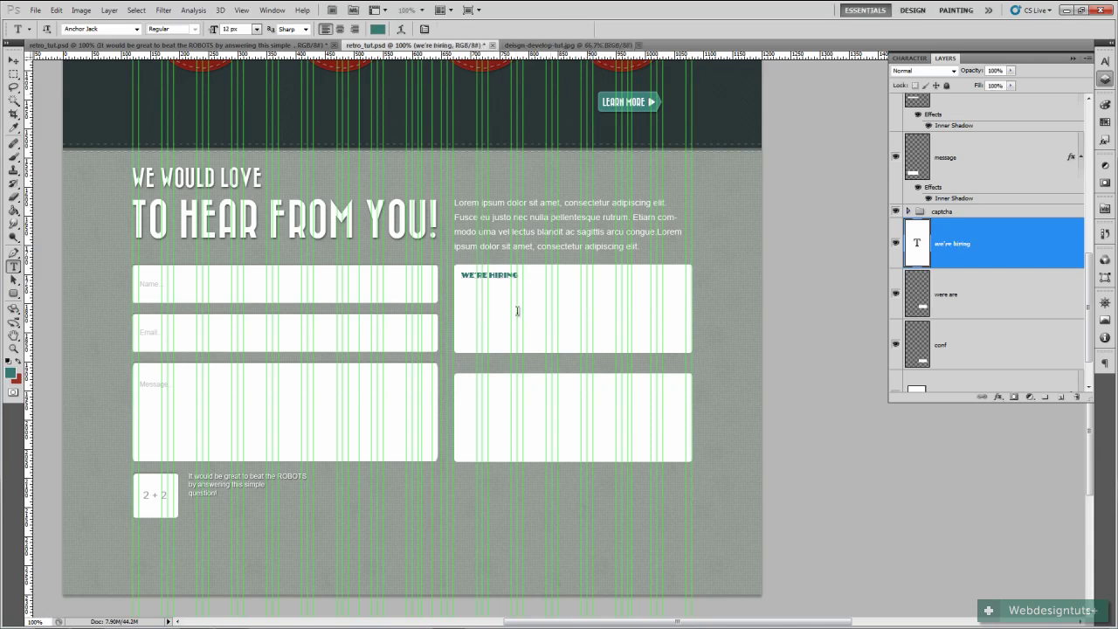
{"action": "left_click", "coordinate": [13, 60]}
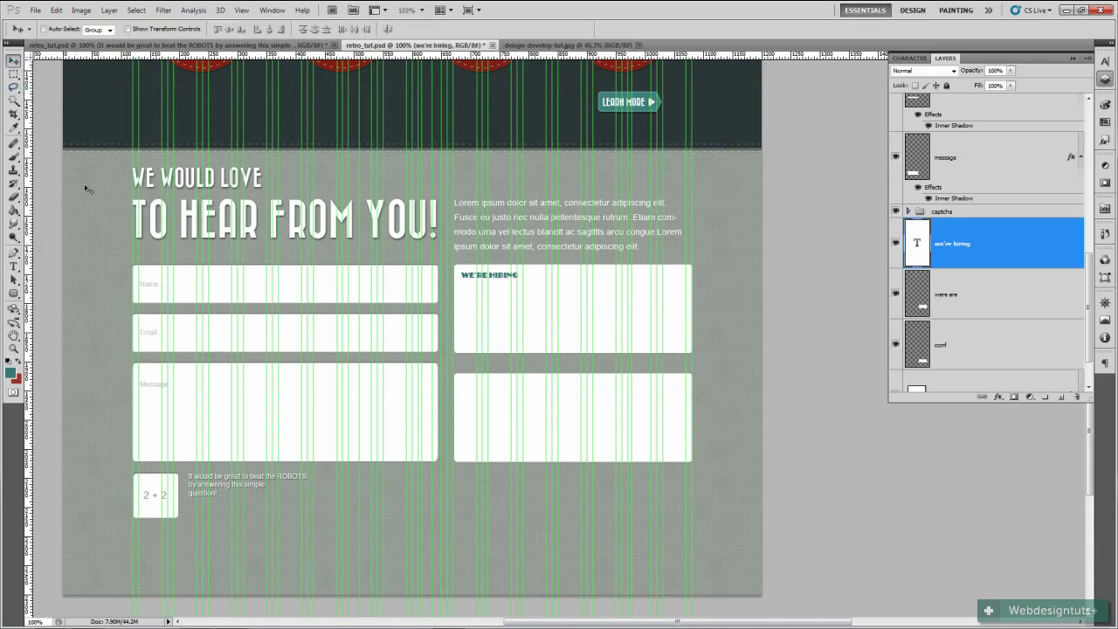
{"action": "left_click", "coordinate": [13, 265]}
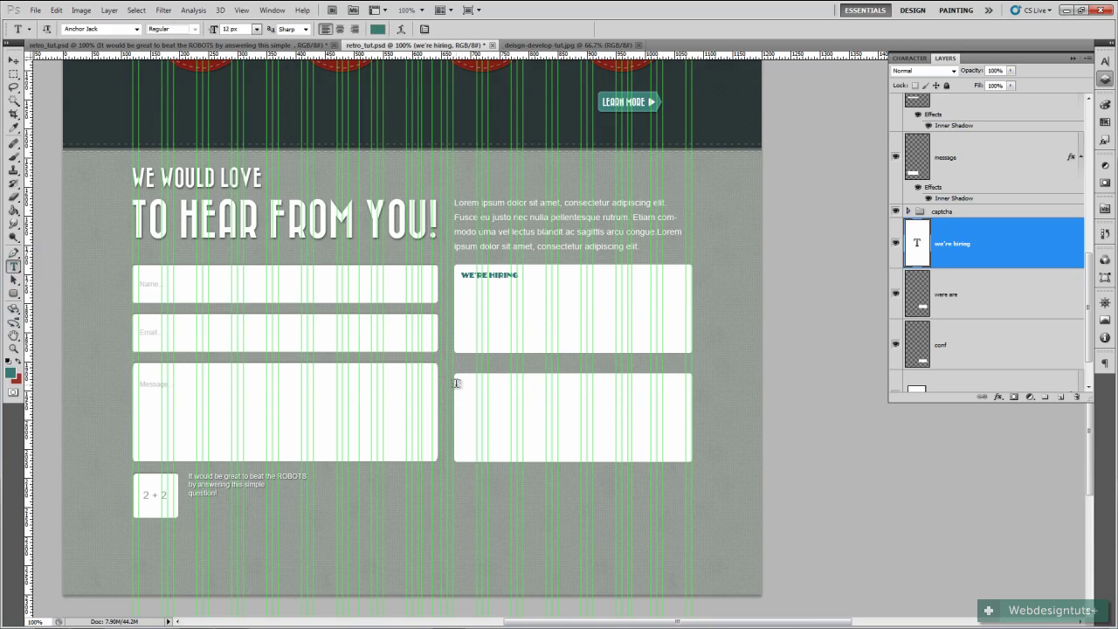
Add the heading "we're at conf 2012" at 14 px inside the lower white box, directly above the conf layer
{"action": "left_click", "coordinate": [970, 339]}
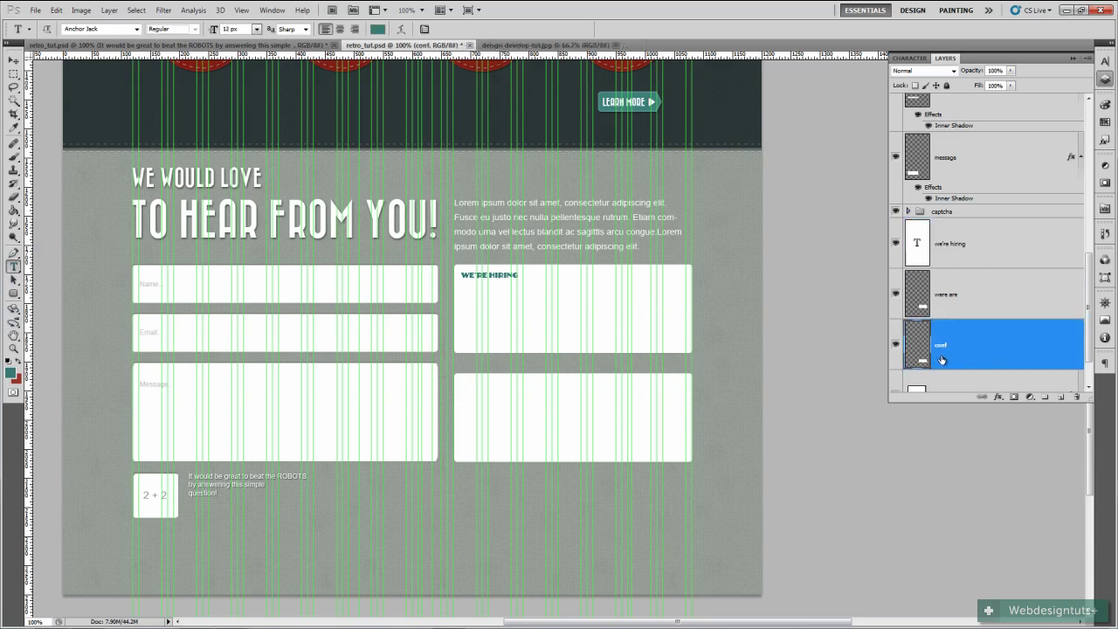
{"action": "left_click", "coordinate": [896, 345]}
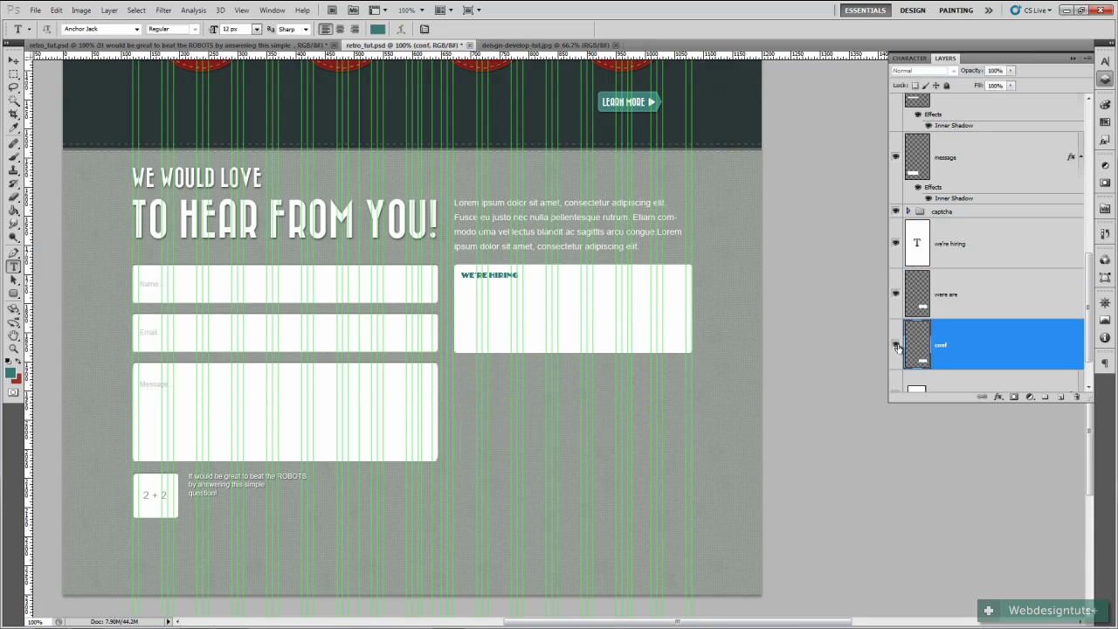
{"action": "left_click", "coordinate": [896, 345]}
{"action": "left_click", "coordinate": [477, 409]}
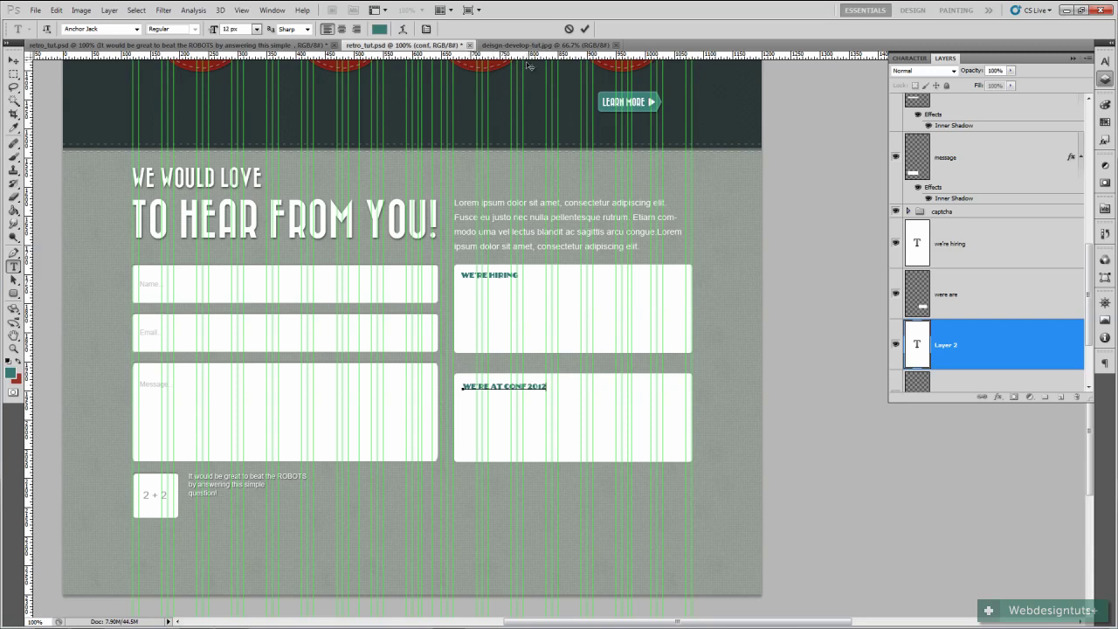
{"action": "left_click", "coordinate": [586, 29]}
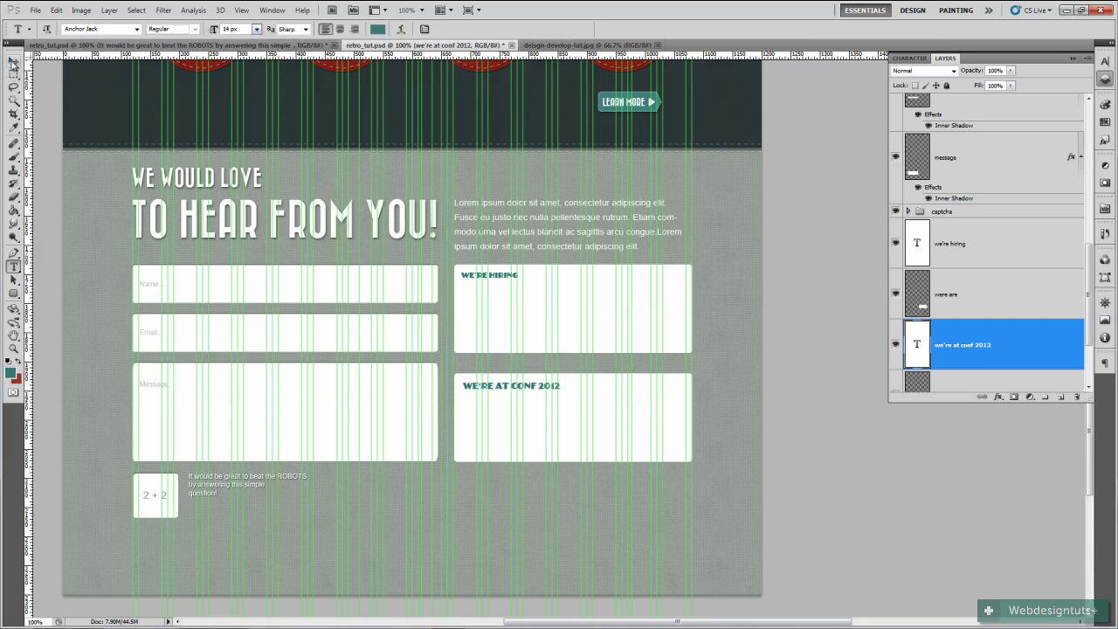
Enlarge the "we're hiring" heading to match the 14 px lower heading and nudge it down 3 px
{"action": "left_click", "coordinate": [916, 234]}
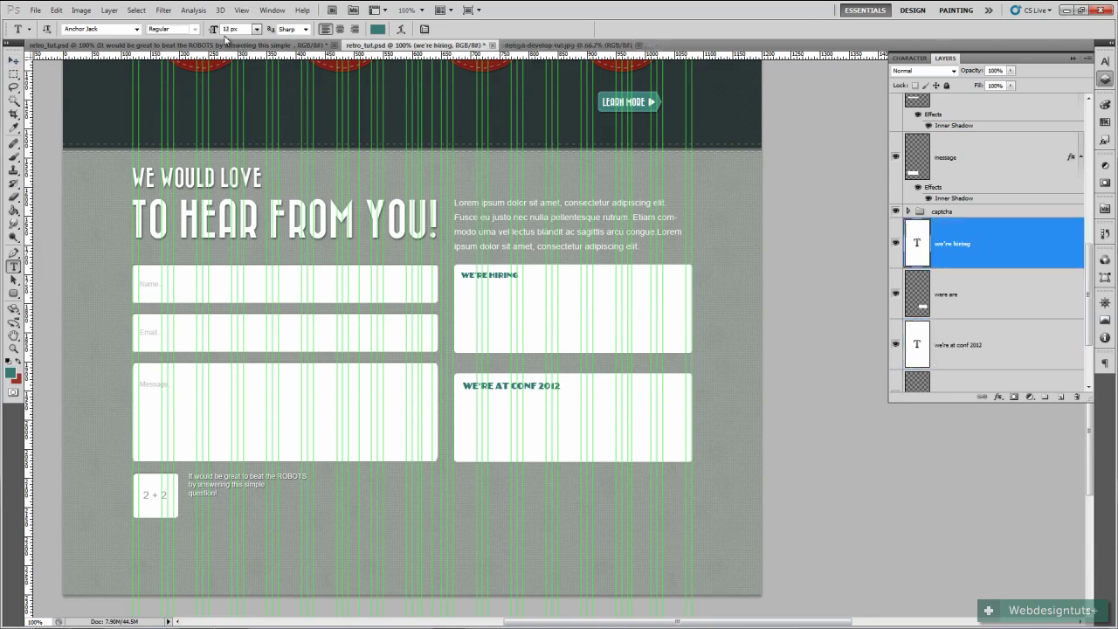
{"action": "left_click_drag", "start_coordinate": [211, 29], "coordinate": [214, 30]}
{"action": "key", "text": "v"}
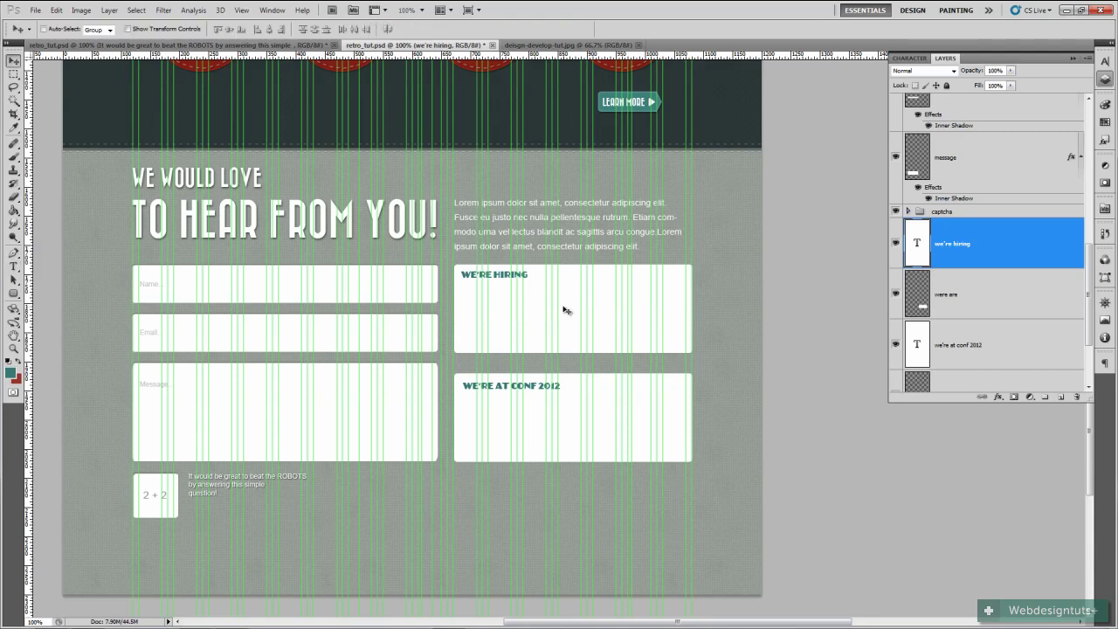
{"action": "key", "text": "Down"}
{"action": "key", "text": "Down"}
{"action": "key", "text": "Down"}
{"action": "left_click", "coordinate": [953, 345]}
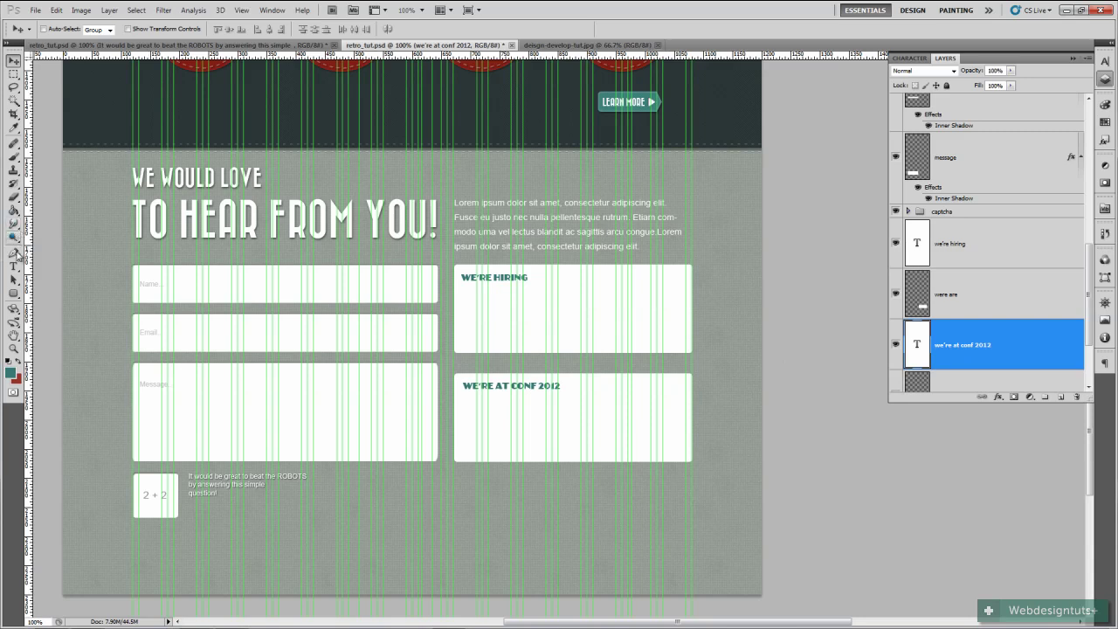
{"action": "left_click", "coordinate": [13, 265]}
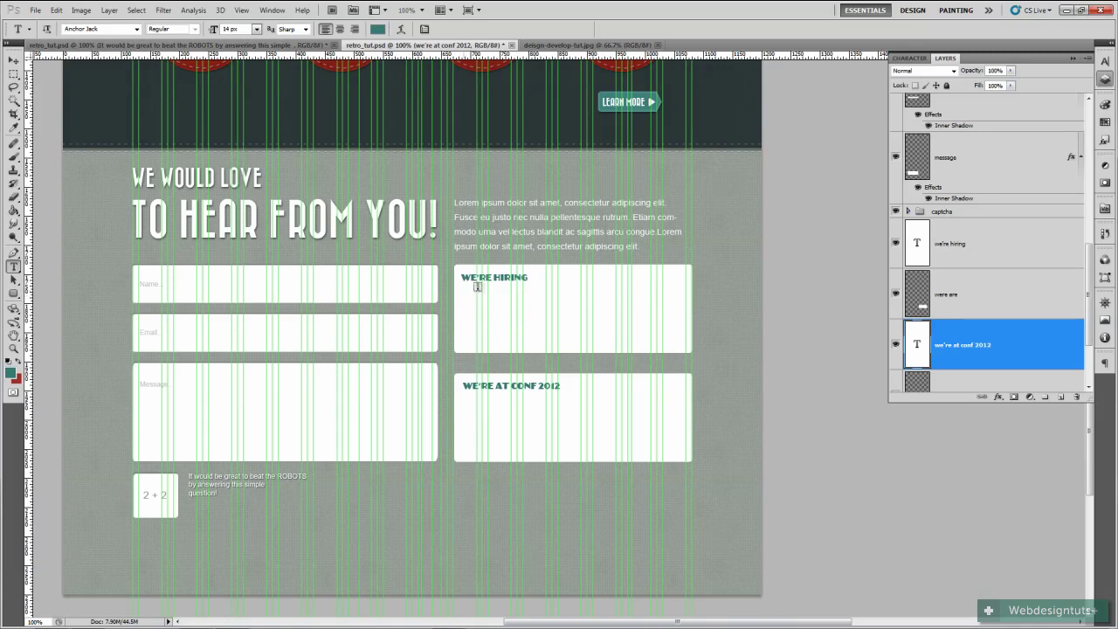
{"action": "left_click", "coordinate": [970, 248]}
{"action": "left_click", "coordinate": [940, 295]}
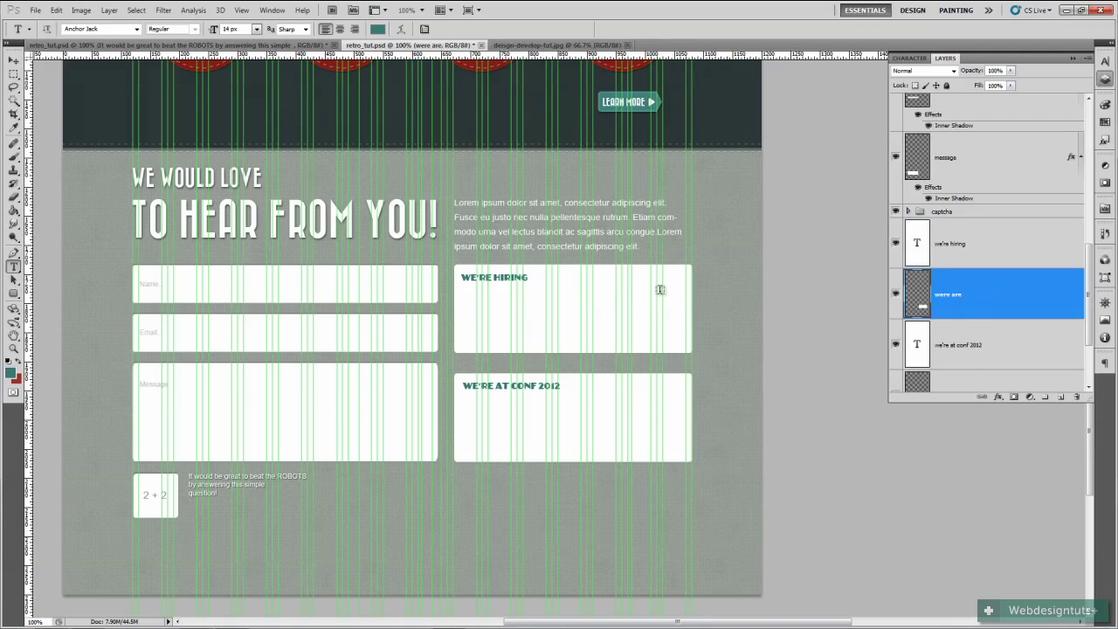
{"action": "left_click_drag", "start_coordinate": [463, 292], "coordinate": [662, 331]}
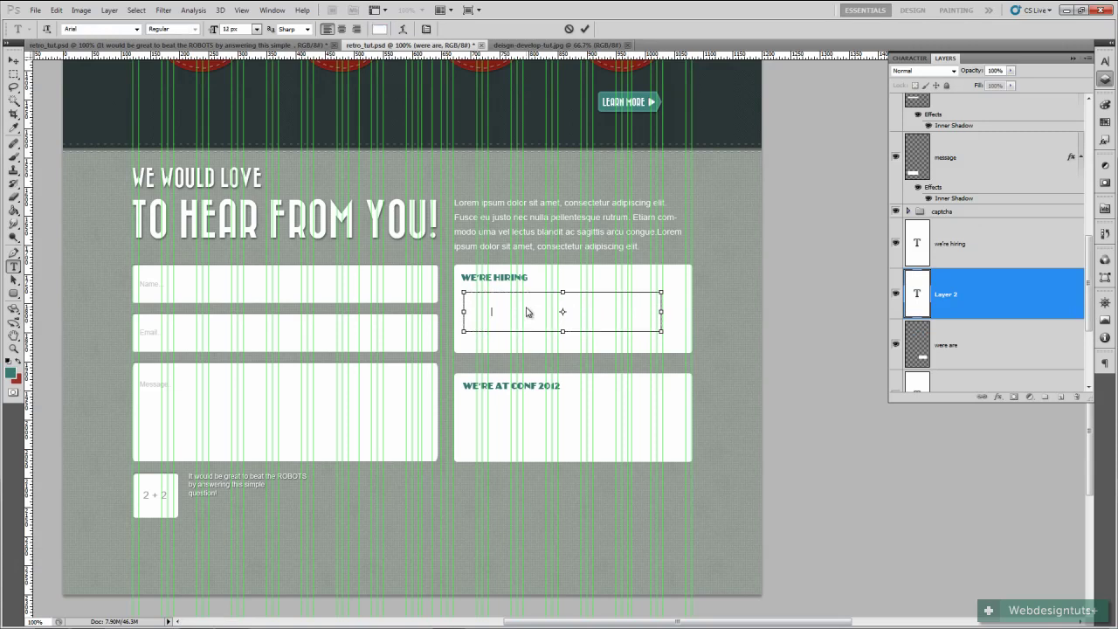
{"action": "left_click", "coordinate": [584, 29]}
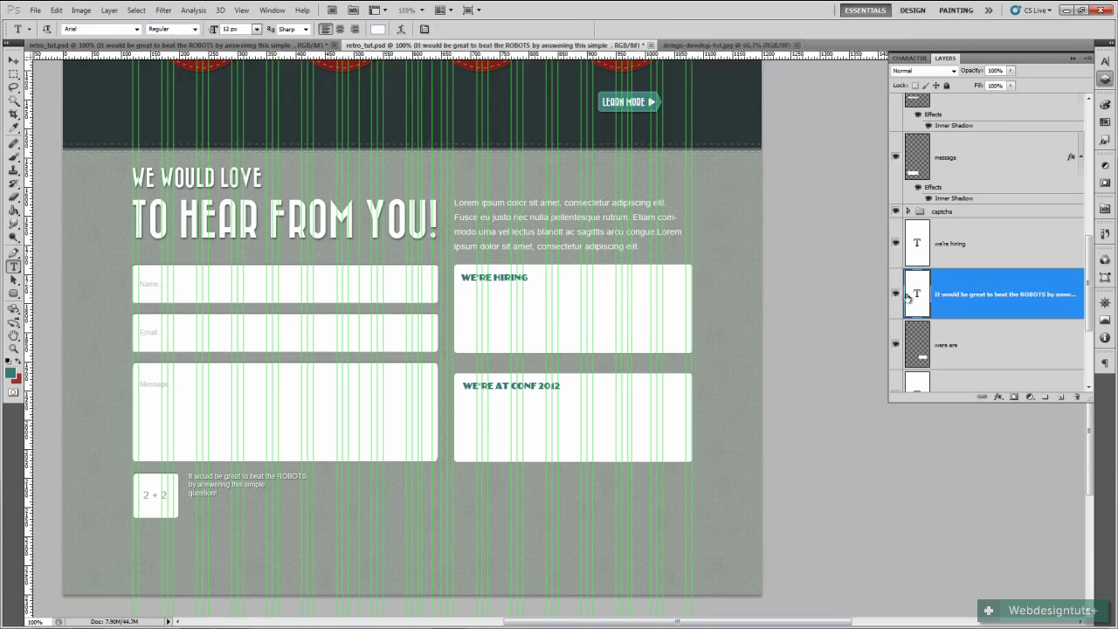
{"action": "key", "text": "Delete"}
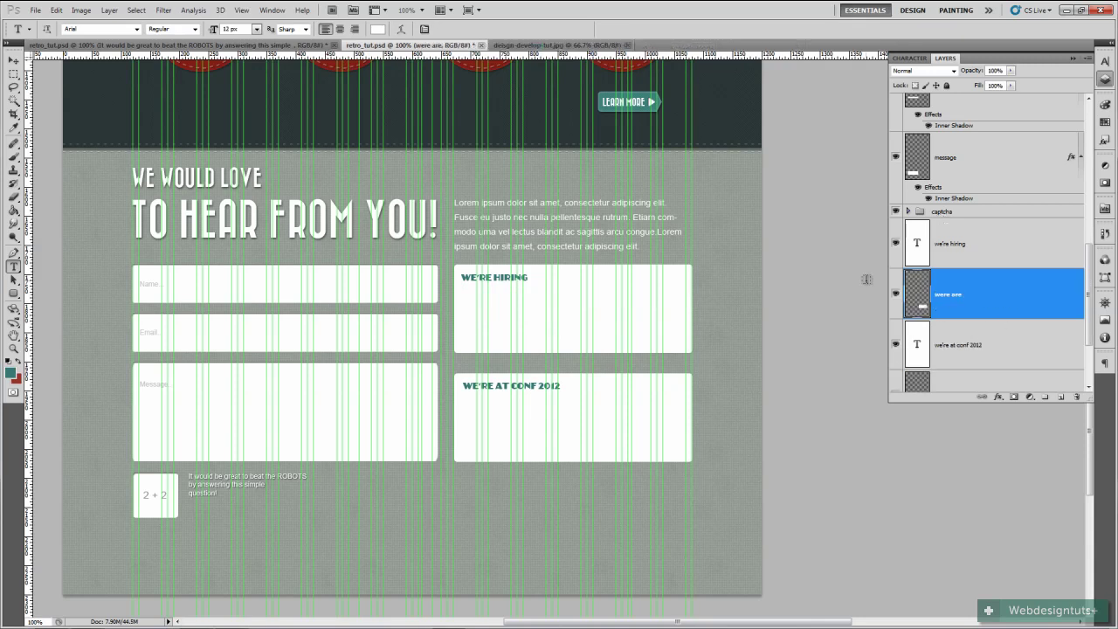
Copy the white lorem ipsum paragraph text from the titles group
{"action": "scroll", "coordinate": [867, 279], "scroll_direction": "up", "scroll_amount": 1}
{"action": "scroll", "coordinate": [999, 247], "scroll_direction": "up", "scroll_amount": 5}
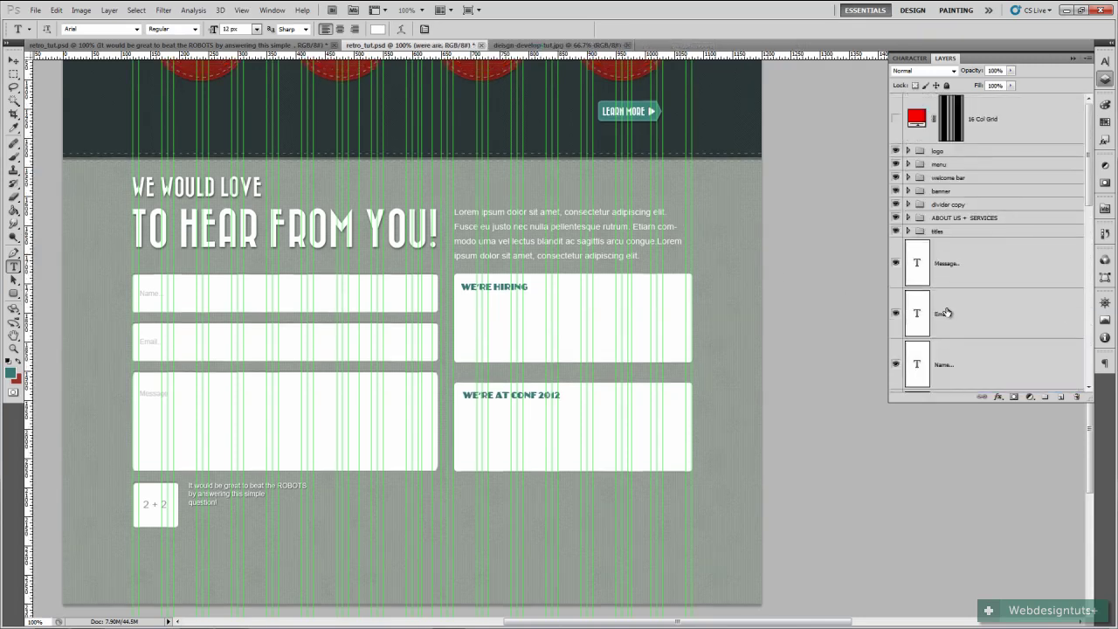
{"action": "left_click", "coordinate": [908, 231]}
{"action": "scroll", "coordinate": [1000, 337], "scroll_direction": "down", "scroll_amount": 3}
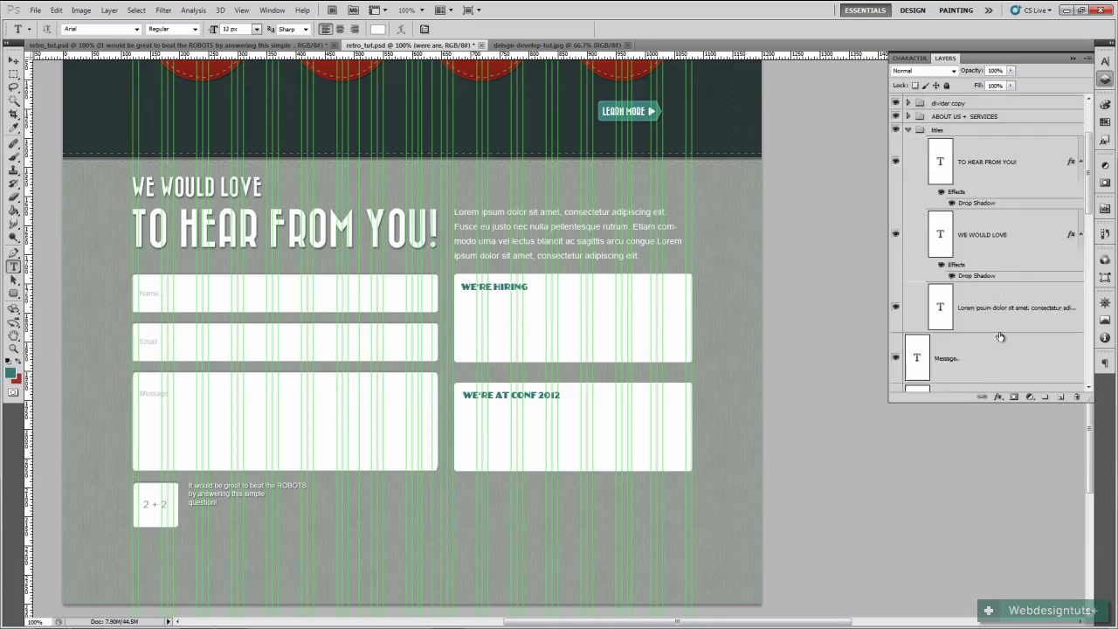
{"action": "scroll", "coordinate": [1000, 338], "scroll_direction": "down", "scroll_amount": 1}
{"action": "left_click", "coordinate": [941, 257]}
{"action": "double_click", "coordinate": [939, 257]}
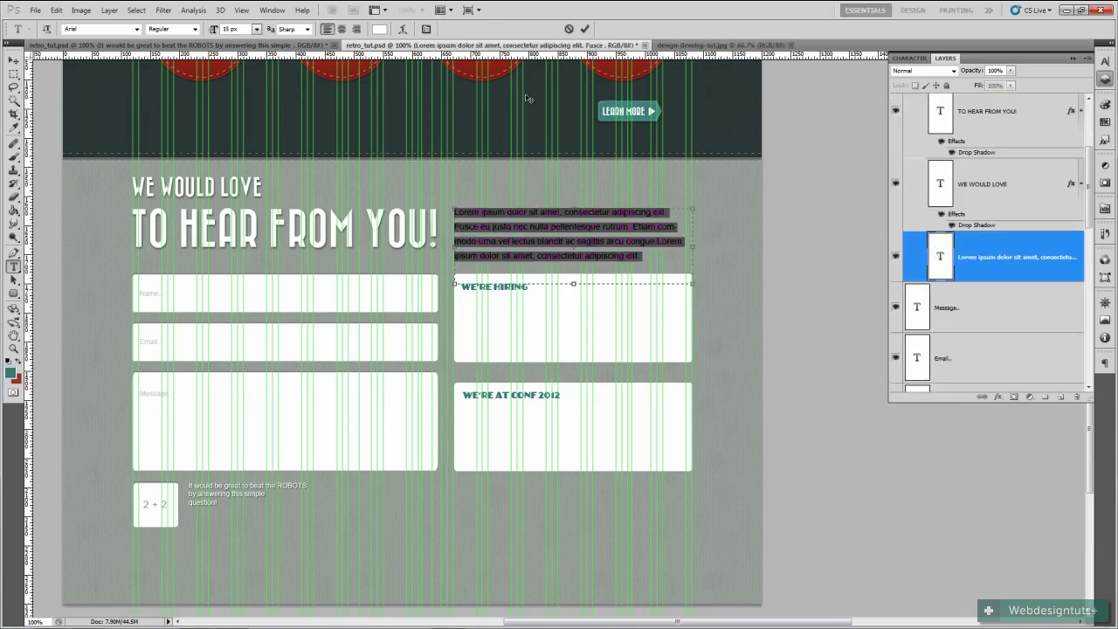
{"action": "left_click", "coordinate": [585, 30]}
Paste the copied paragraph as new text beneath the "we're hiring" heading, directly above the were are layer
{"action": "scroll", "coordinate": [980, 343], "scroll_direction": "down", "scroll_amount": 2}
{"action": "scroll", "coordinate": [980, 342], "scroll_direction": "down", "scroll_amount": 5}
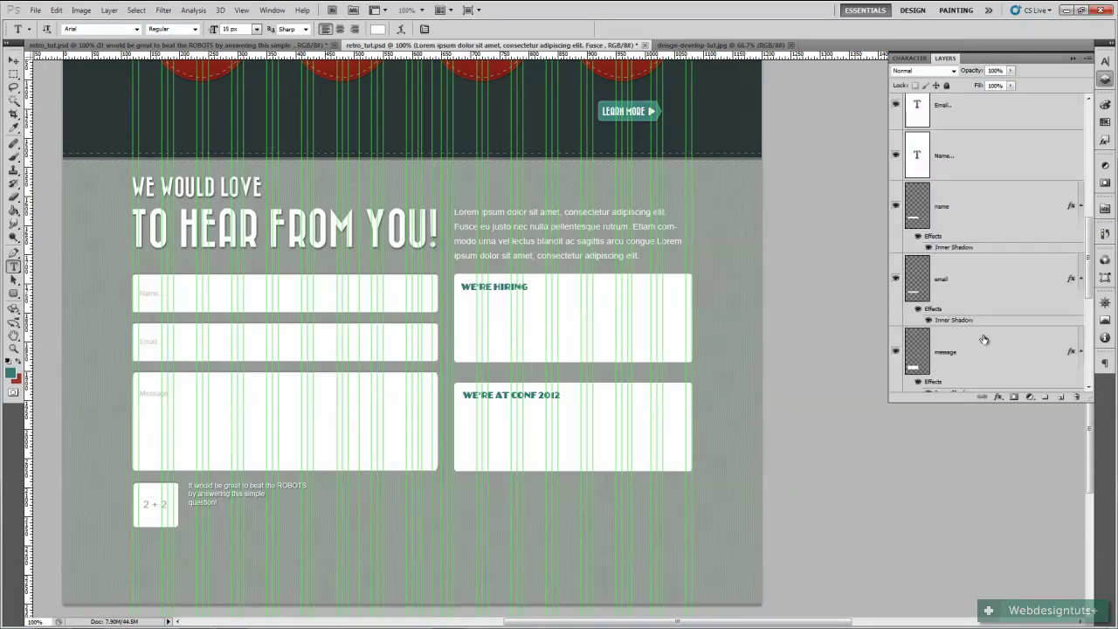
{"action": "left_click", "coordinate": [958, 332]}
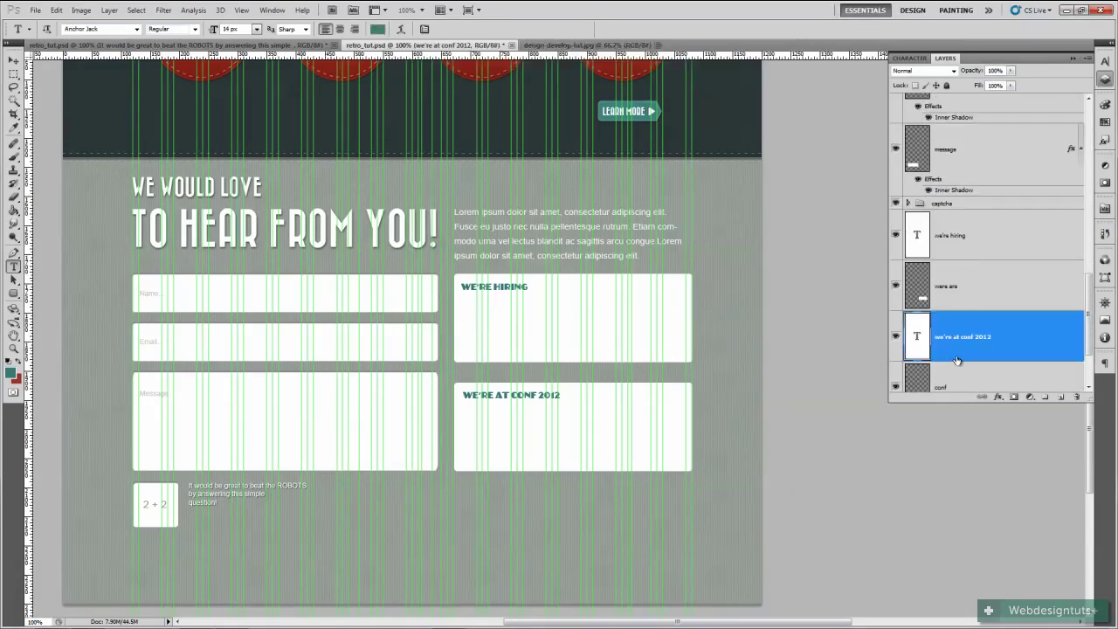
{"action": "scroll", "coordinate": [960, 354], "scroll_direction": "down", "scroll_amount": 1}
{"action": "left_click", "coordinate": [961, 342]}
{"action": "left_click", "coordinate": [977, 235]}
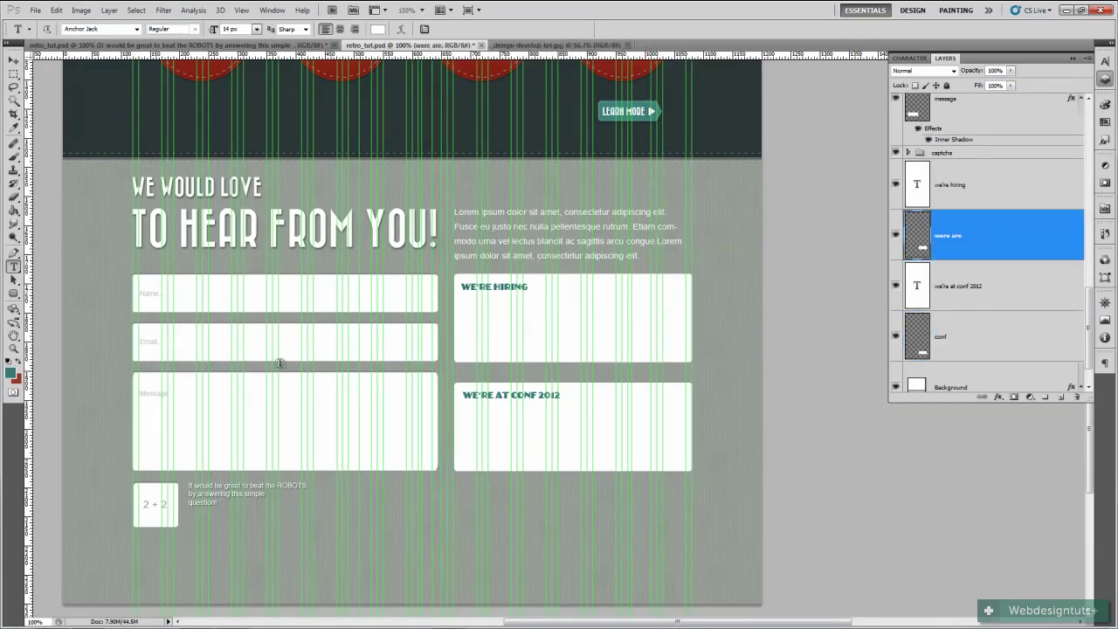
{"action": "left_click", "coordinate": [464, 302]}
{"action": "key", "text": "ctrl+v"}
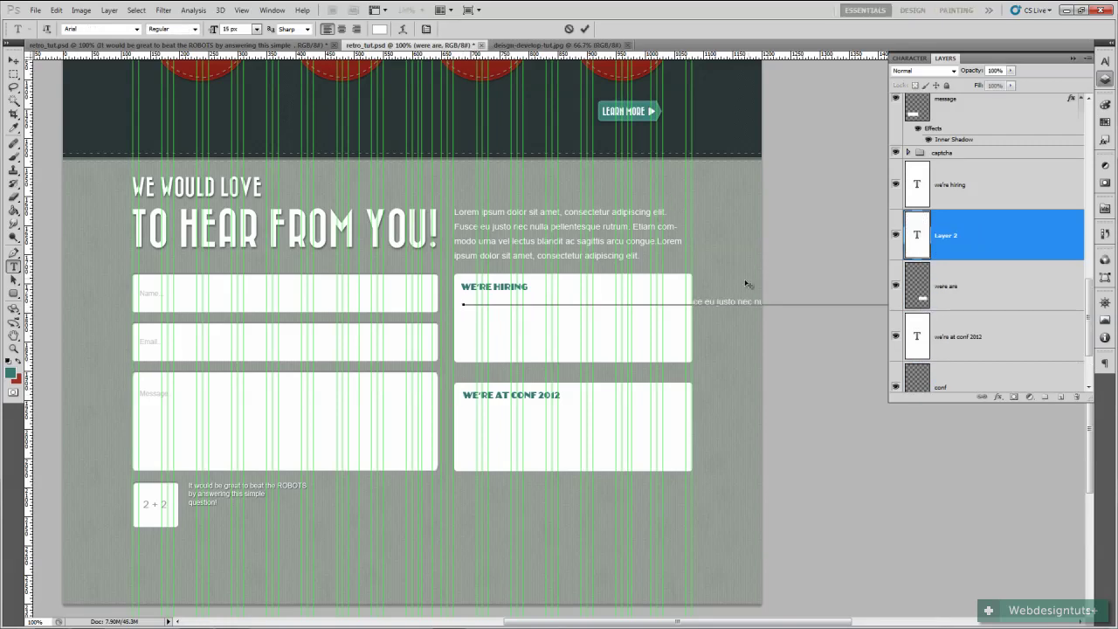
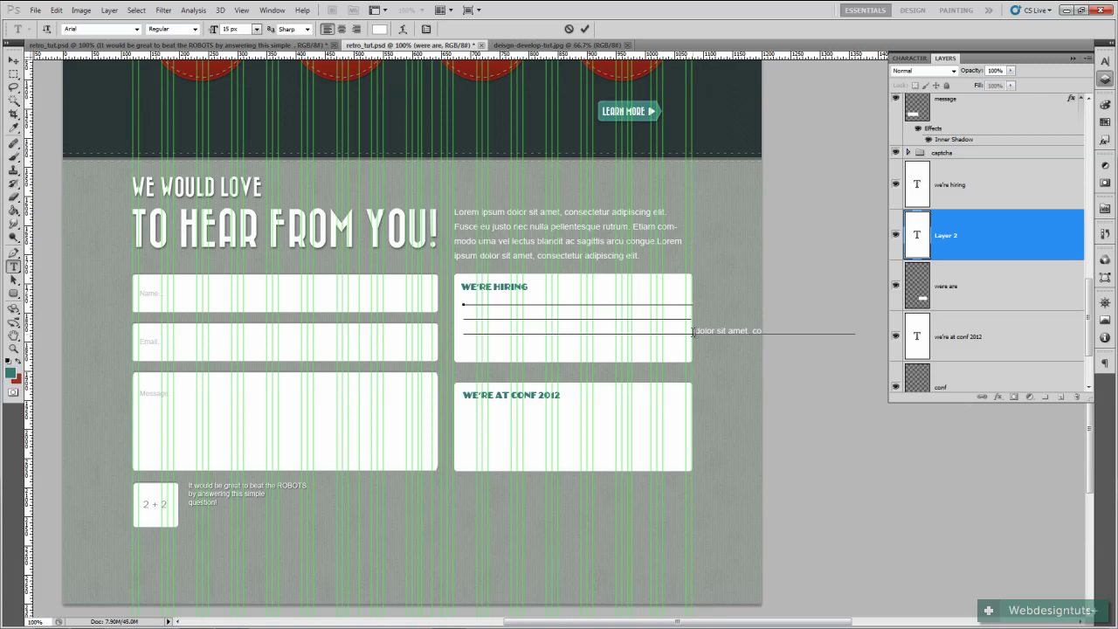
{"action": "left_click", "coordinate": [585, 29]}
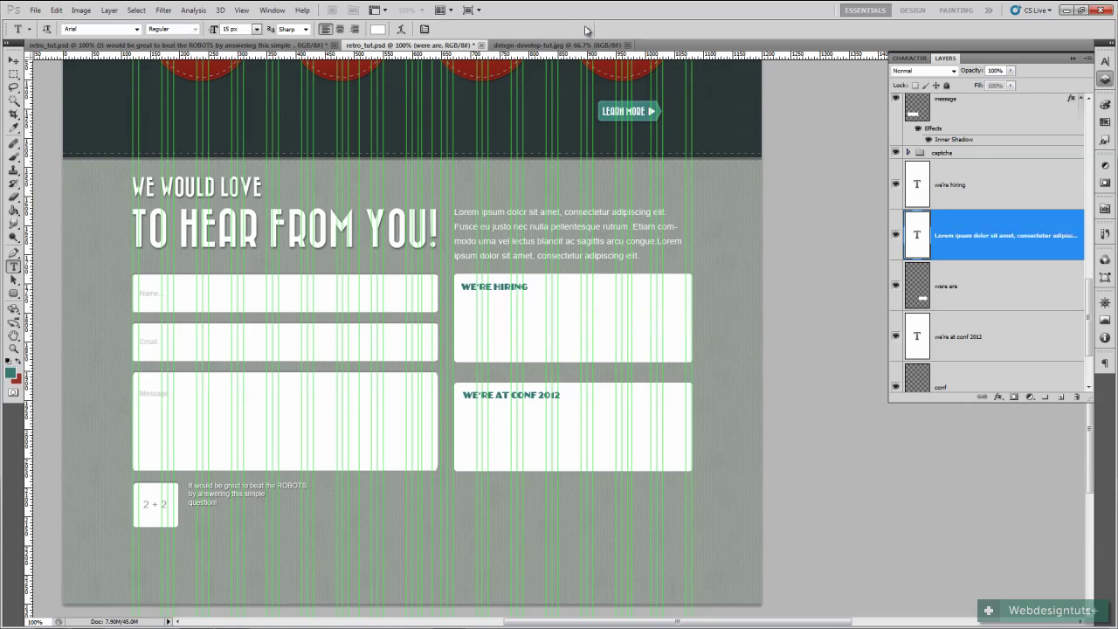
Recolour the pasted paragraph to web-safe grey #666666, restricting the colour choice to web colours
{"action": "left_click", "coordinate": [1105, 62]}
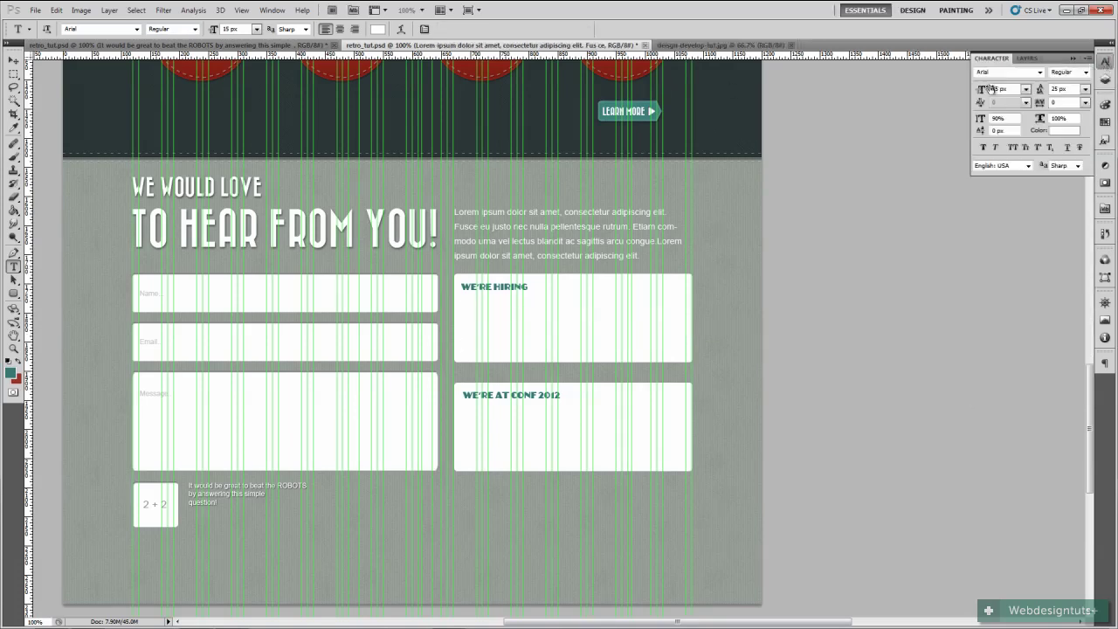
{"action": "left_click", "coordinate": [1064, 130]}
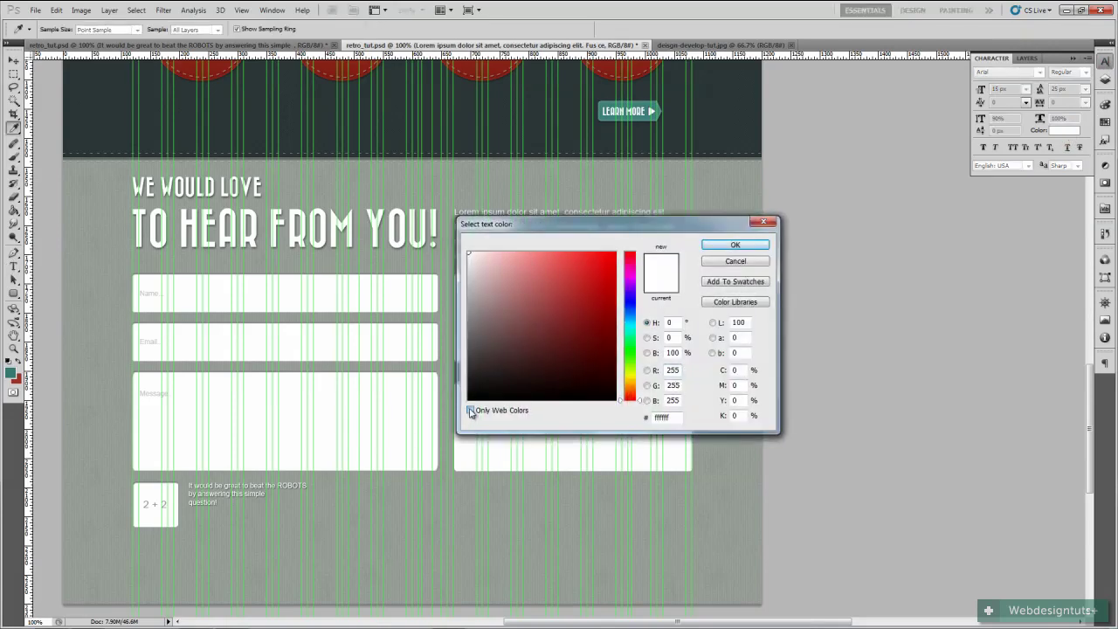
{"action": "left_click_drag", "start_coordinate": [530, 225], "coordinate": [804, 199]}
{"action": "left_click", "coordinate": [745, 387]}
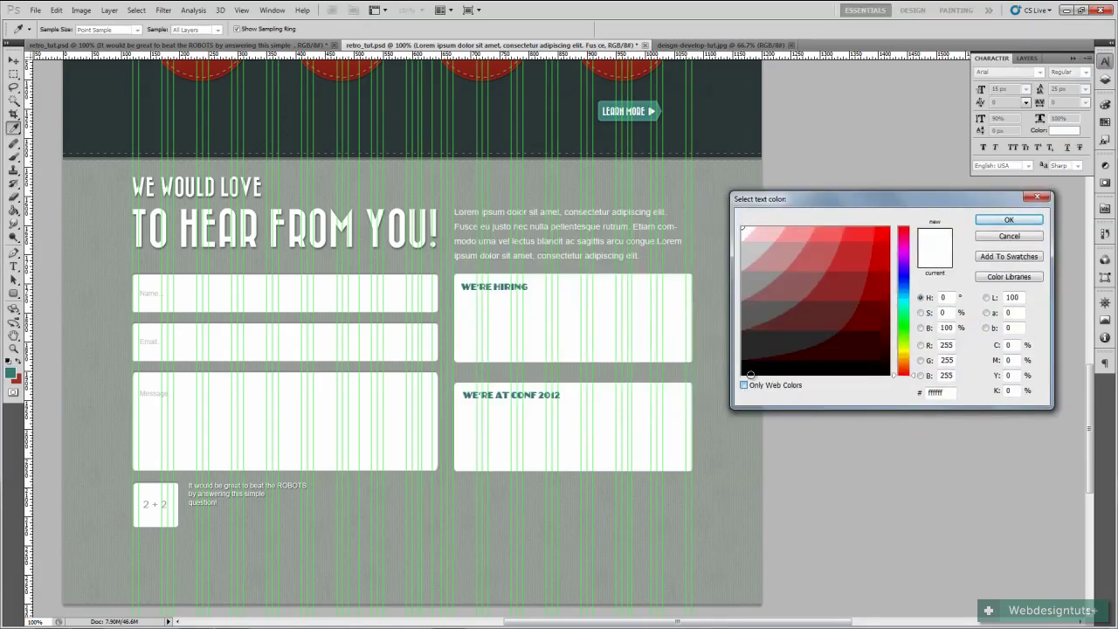
{"action": "left_click", "coordinate": [762, 306]}
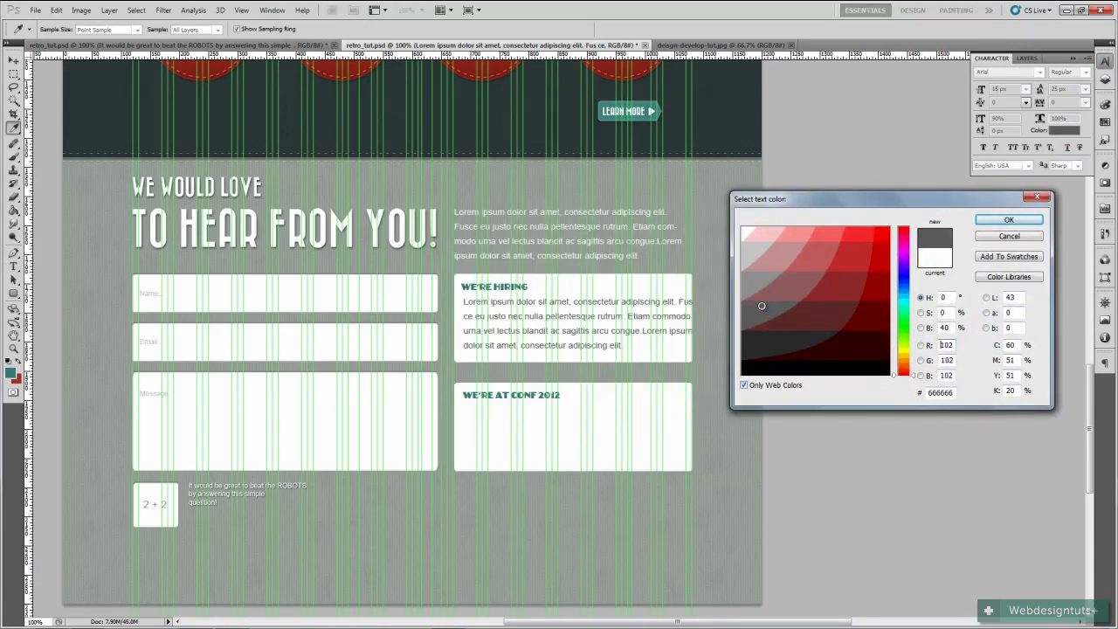
{"action": "left_click", "coordinate": [1001, 221]}
Set the hiring paragraph's text size to 12 px and its leading to 22 px
{"action": "left_click", "coordinate": [1085, 89]}
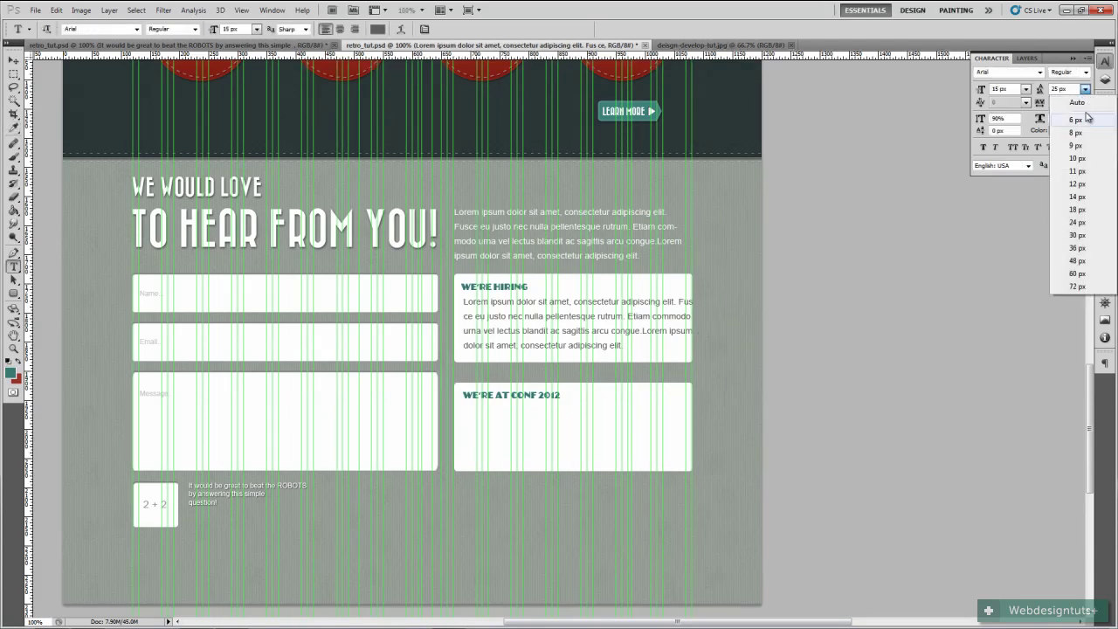
{"action": "left_click", "coordinate": [1077, 209]}
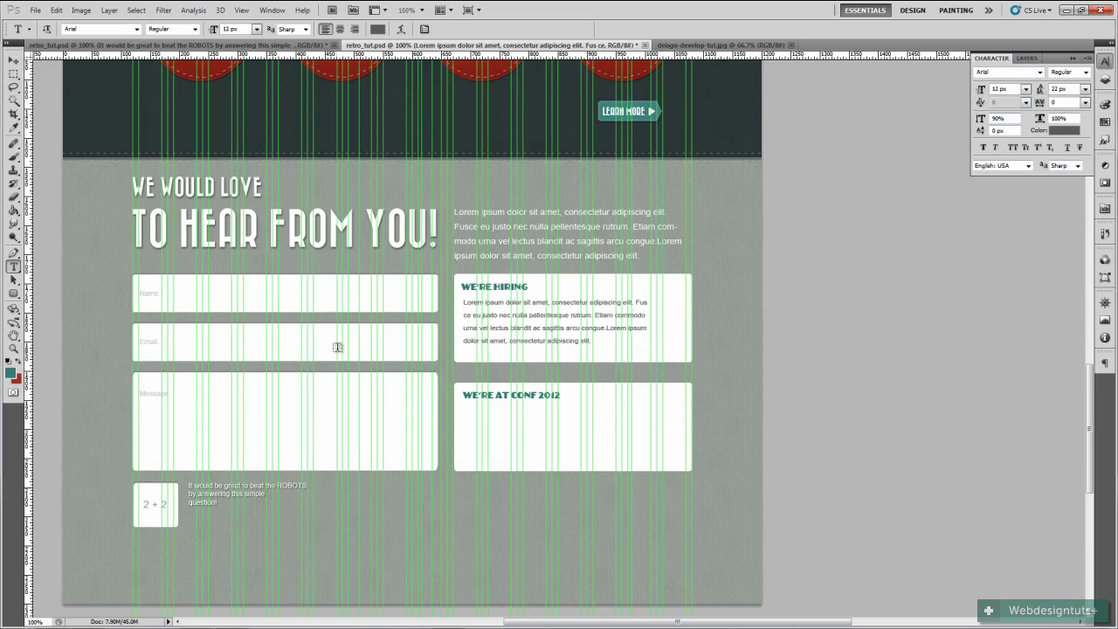
{"action": "left_click", "coordinate": [1074, 58]}
{"action": "left_click", "coordinate": [1104, 82]}
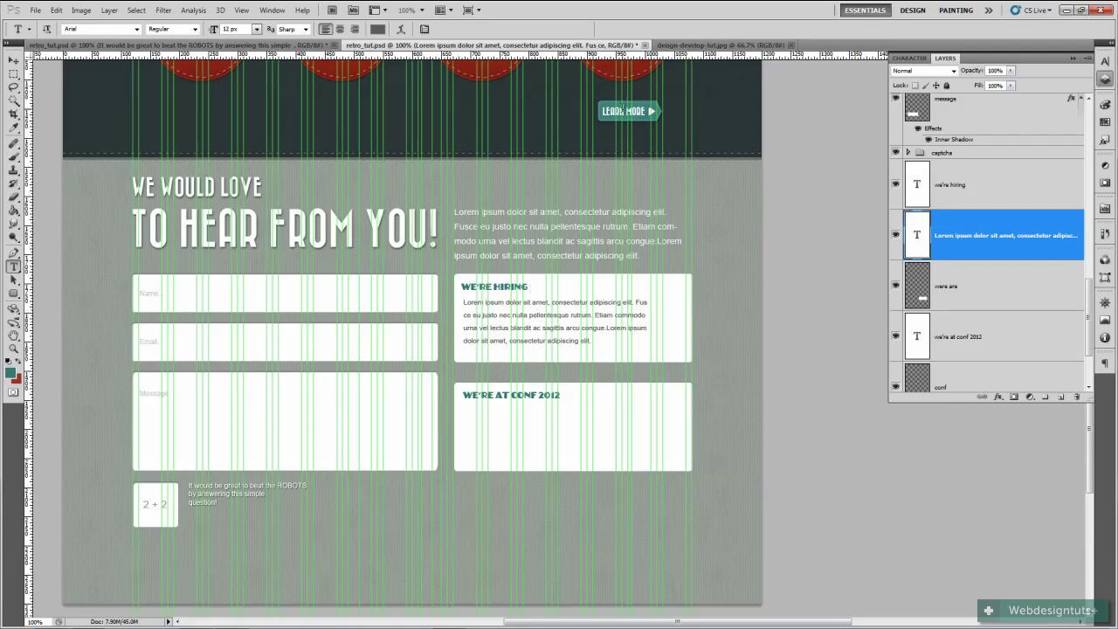
Identify the visible Learn More button's group inside the ABOUT US + SERVICES group and duplicate it
{"action": "scroll", "coordinate": [976, 237], "scroll_direction": "up", "scroll_amount": 10}
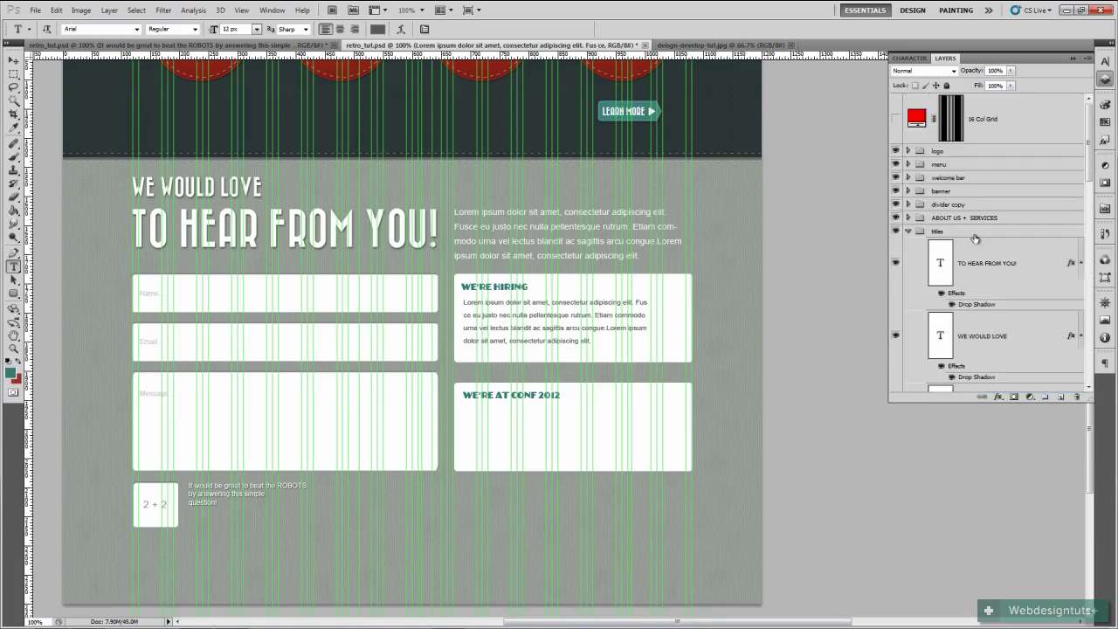
{"action": "left_click", "coordinate": [909, 231]}
{"action": "left_click", "coordinate": [895, 217]}
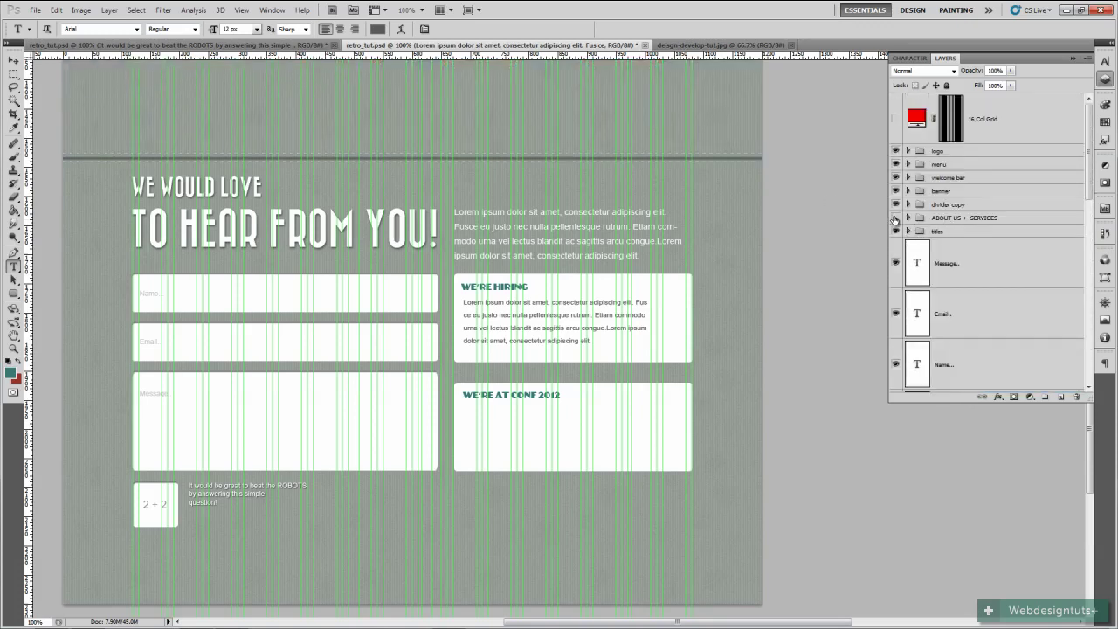
{"action": "left_click", "coordinate": [894, 217]}
{"action": "left_click", "coordinate": [909, 219]}
{"action": "scroll", "coordinate": [952, 280], "scroll_direction": "down", "scroll_amount": 5}
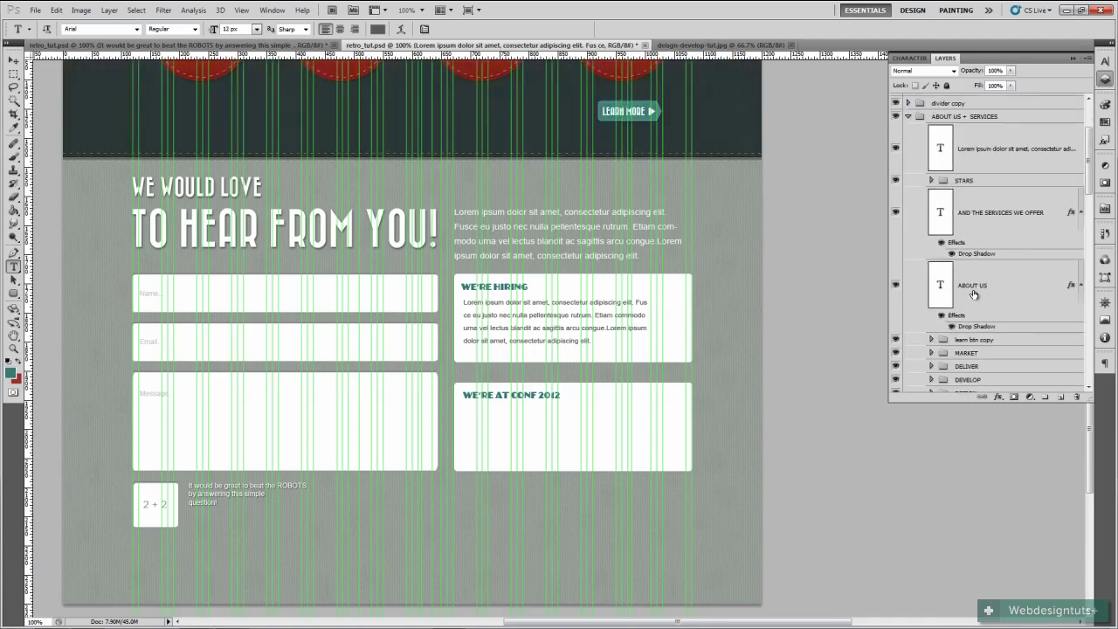
{"action": "left_click", "coordinate": [960, 305]}
{"action": "left_click", "coordinate": [894, 305]}
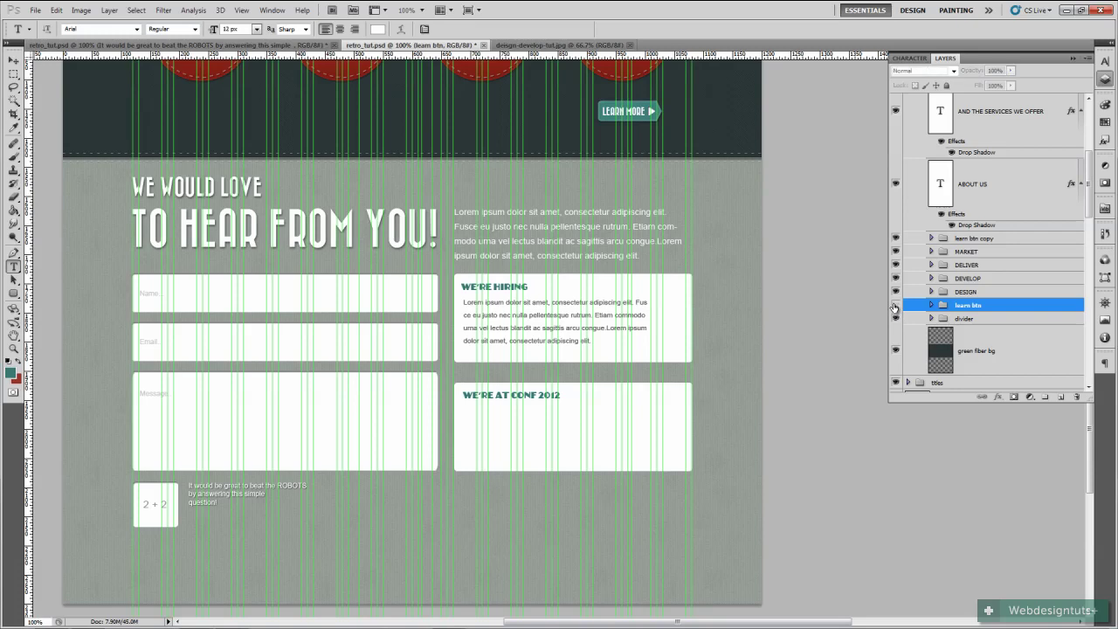
{"action": "left_click", "coordinate": [894, 305]}
{"action": "left_click", "coordinate": [894, 238]}
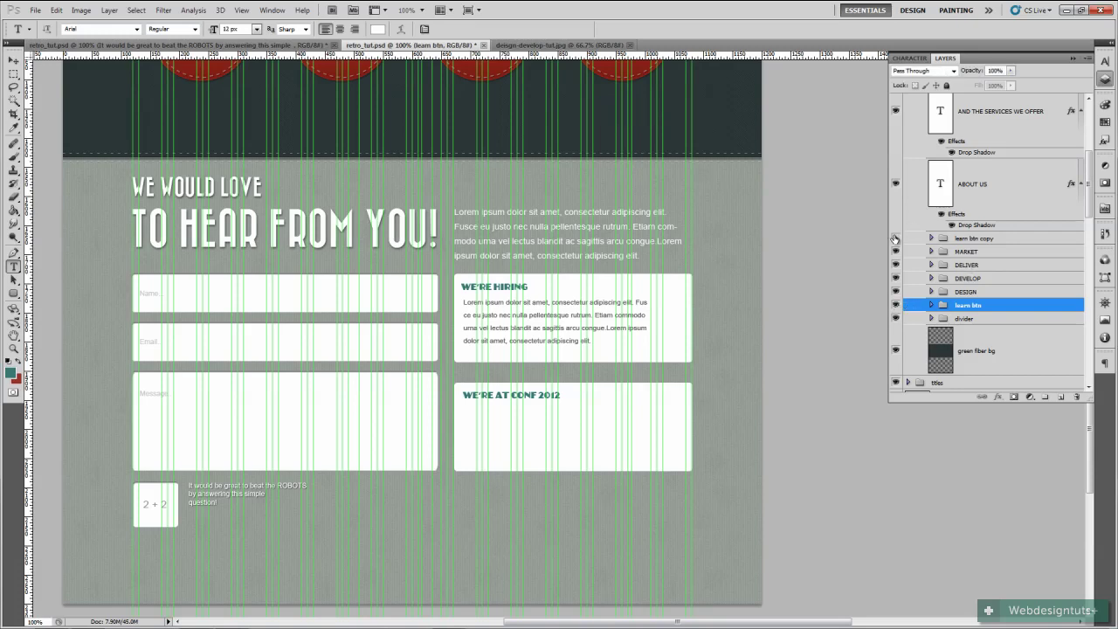
{"action": "left_click", "coordinate": [894, 238]}
{"action": "left_click", "coordinate": [975, 238]}
{"action": "left_click_drag", "start_coordinate": [1019, 241], "coordinate": [1062, 396]}
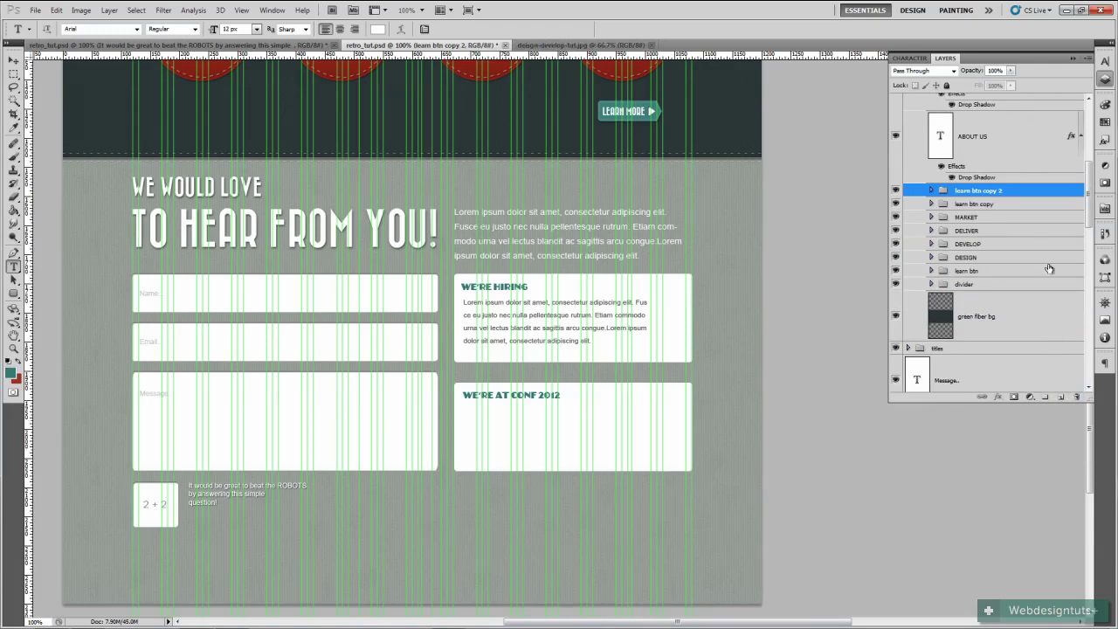
Move the duplicated button group down the layer stack to sit between the "we're hiring" heading and its paragraph
{"action": "left_click_drag", "start_coordinate": [1035, 192], "coordinate": [1032, 336]}
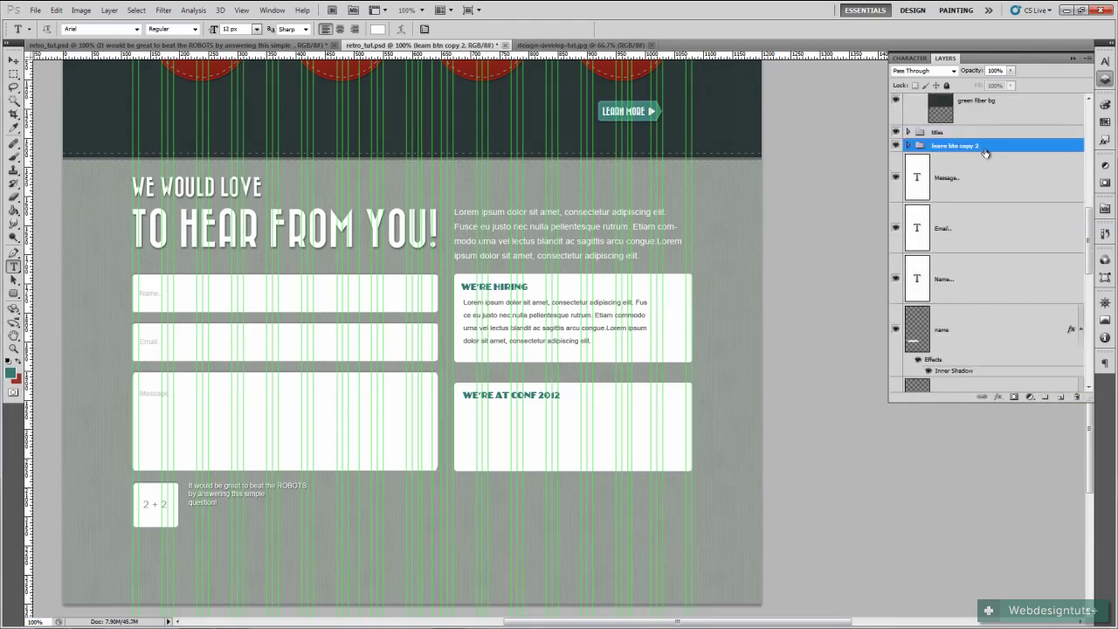
{"action": "left_click_drag", "start_coordinate": [989, 150], "coordinate": [1018, 308]}
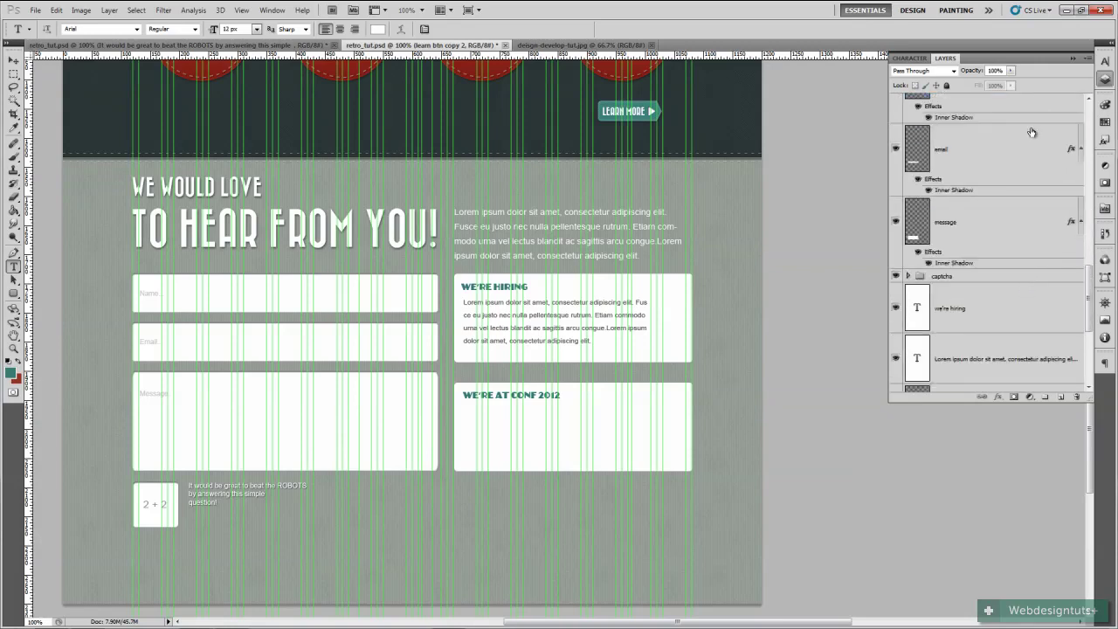
{"action": "scroll", "coordinate": [1034, 162], "scroll_direction": "down", "scroll_amount": 3}
{"action": "left_click_drag", "start_coordinate": [1028, 148], "coordinate": [985, 375]}
{"action": "scroll", "coordinate": [1006, 340], "scroll_direction": "down", "scroll_amount": 5}
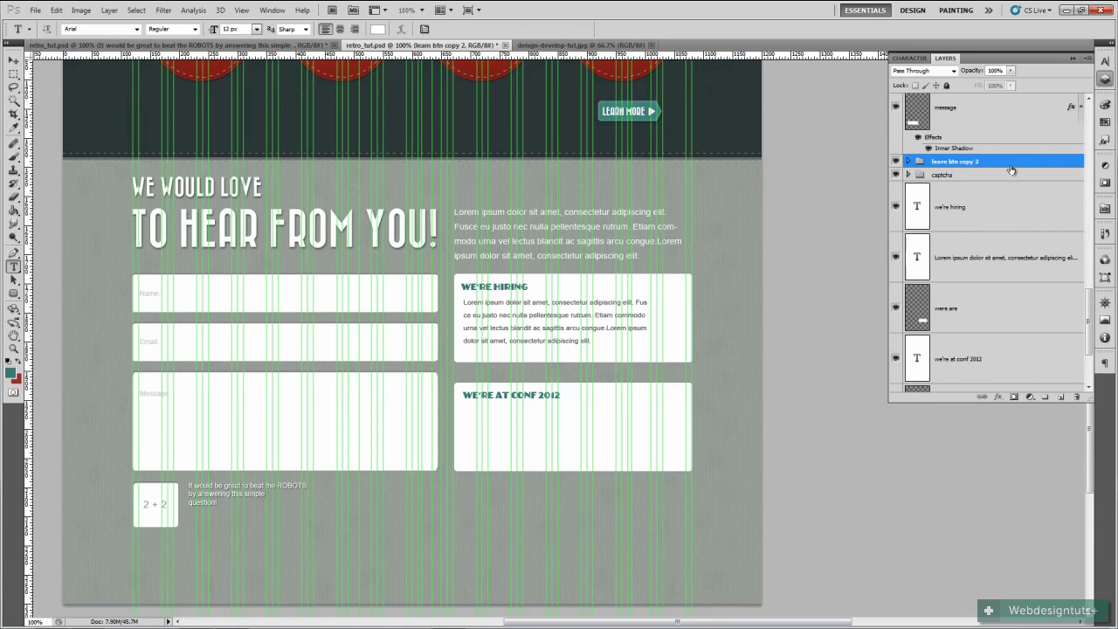
{"action": "left_click_drag", "start_coordinate": [1013, 168], "coordinate": [1016, 234]}
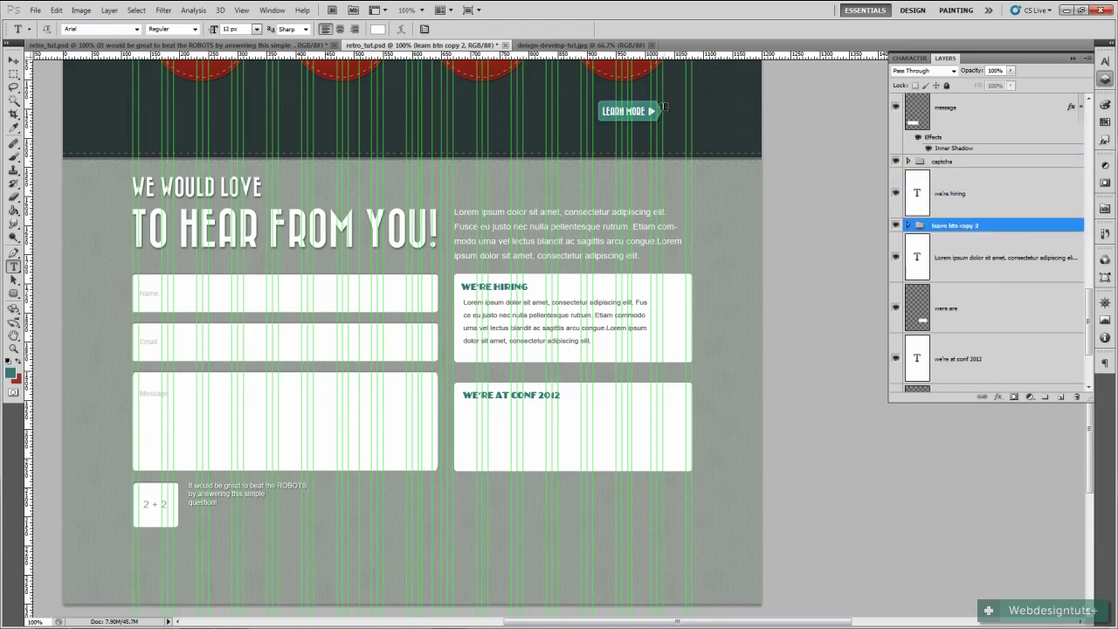
Place the duplicated Learn More button at the lower-right corner inside the upper white box
{"action": "left_click", "coordinate": [13, 59]}
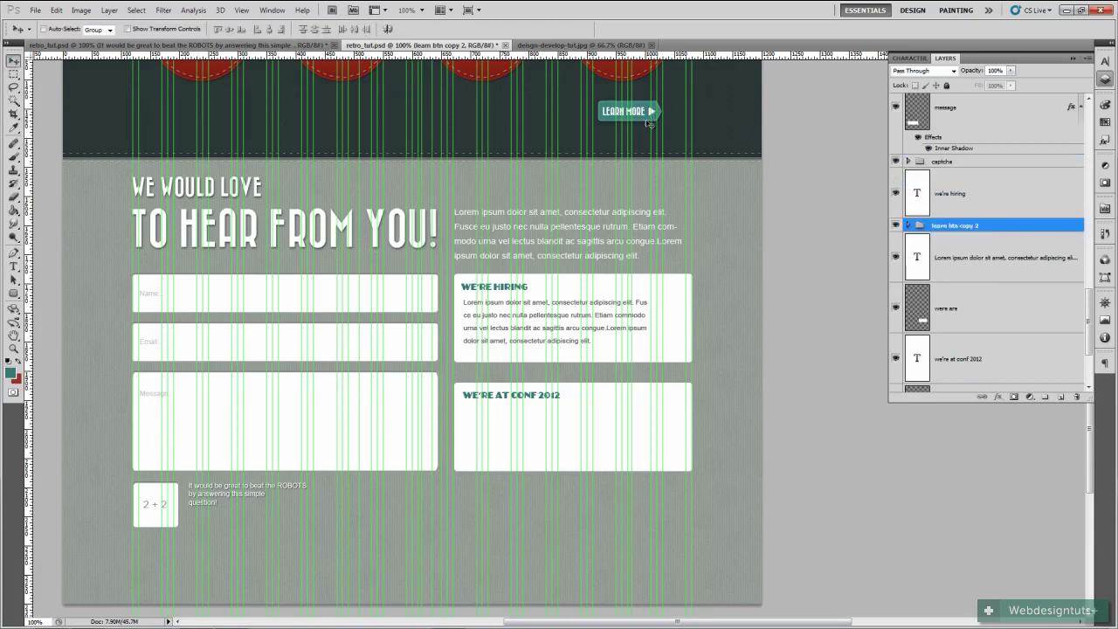
{"action": "left_click_drag", "start_coordinate": [649, 124], "coordinate": [671, 359]}
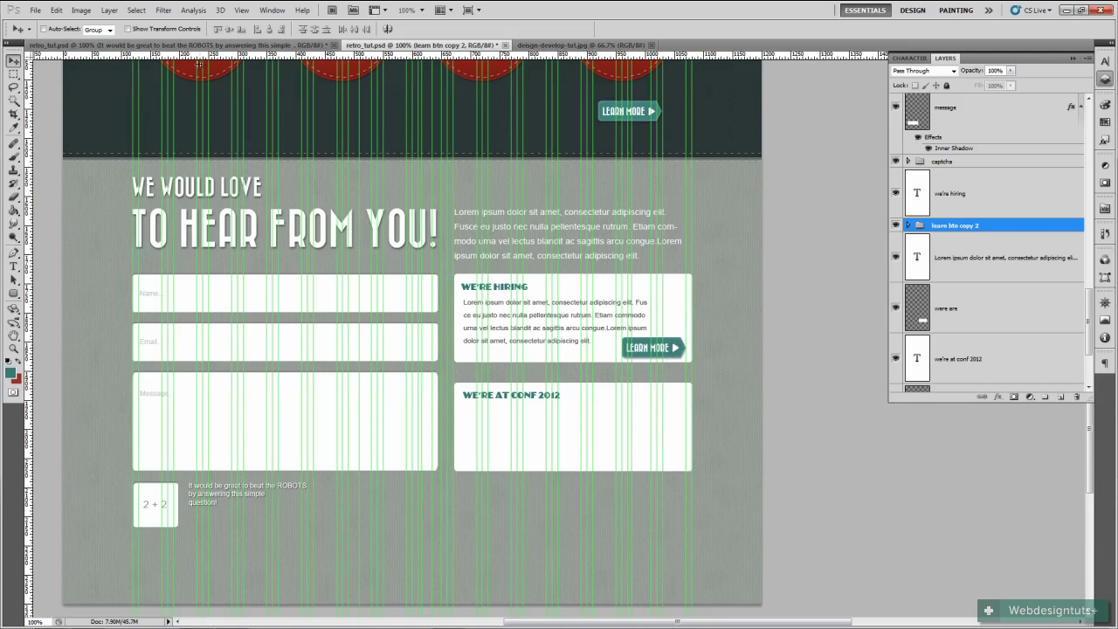
{"action": "left_click", "coordinate": [173, 44]}
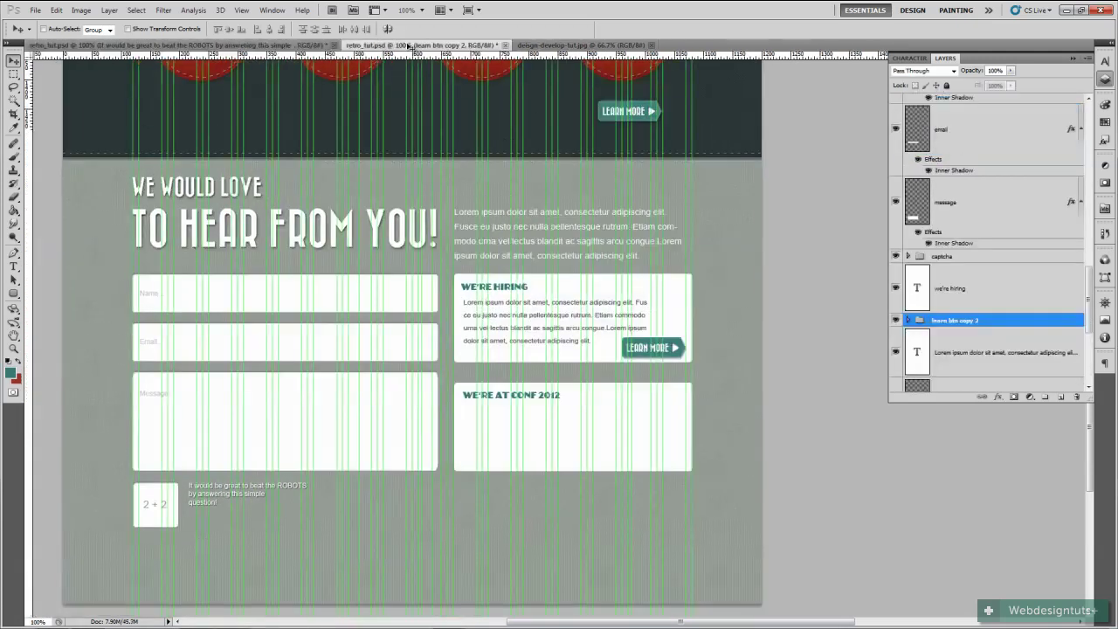
{"action": "left_click", "coordinate": [409, 45]}
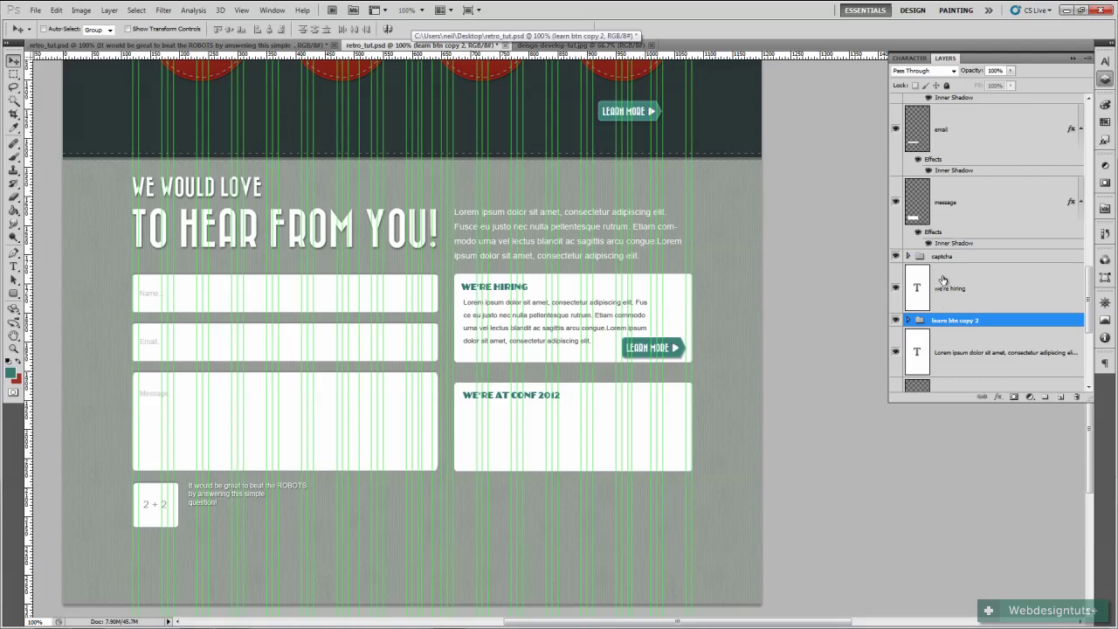
Set the hiring paragraph to 13 px with 18 px leading and nudge it left to align with its heading
{"action": "left_click", "coordinate": [919, 350]}
{"action": "left_click", "coordinate": [1106, 61]}
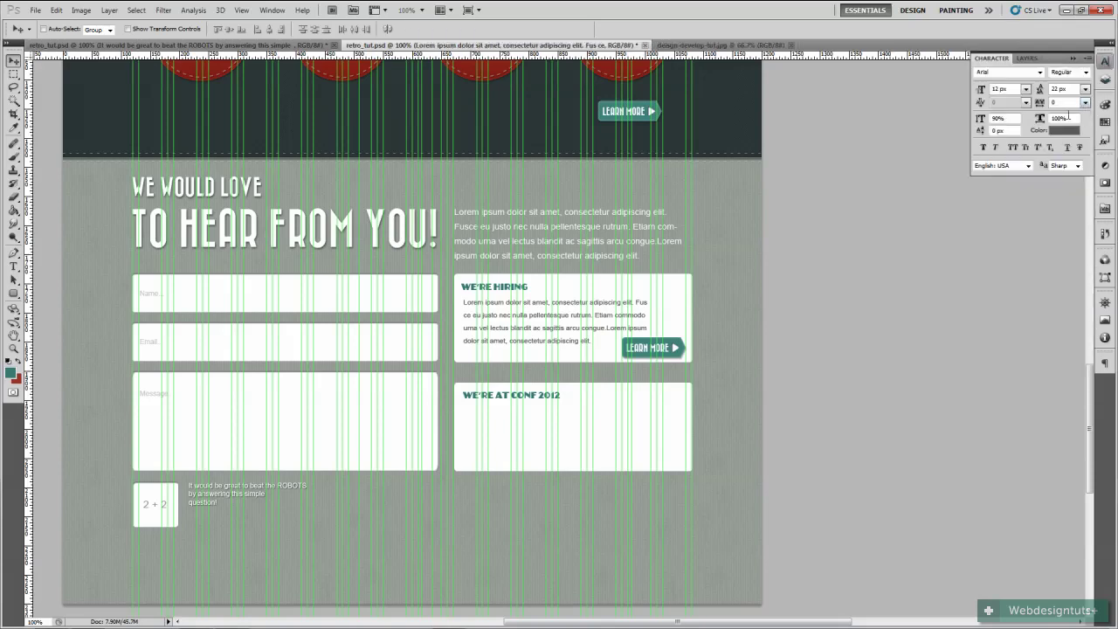
{"action": "left_click", "coordinate": [1085, 89]}
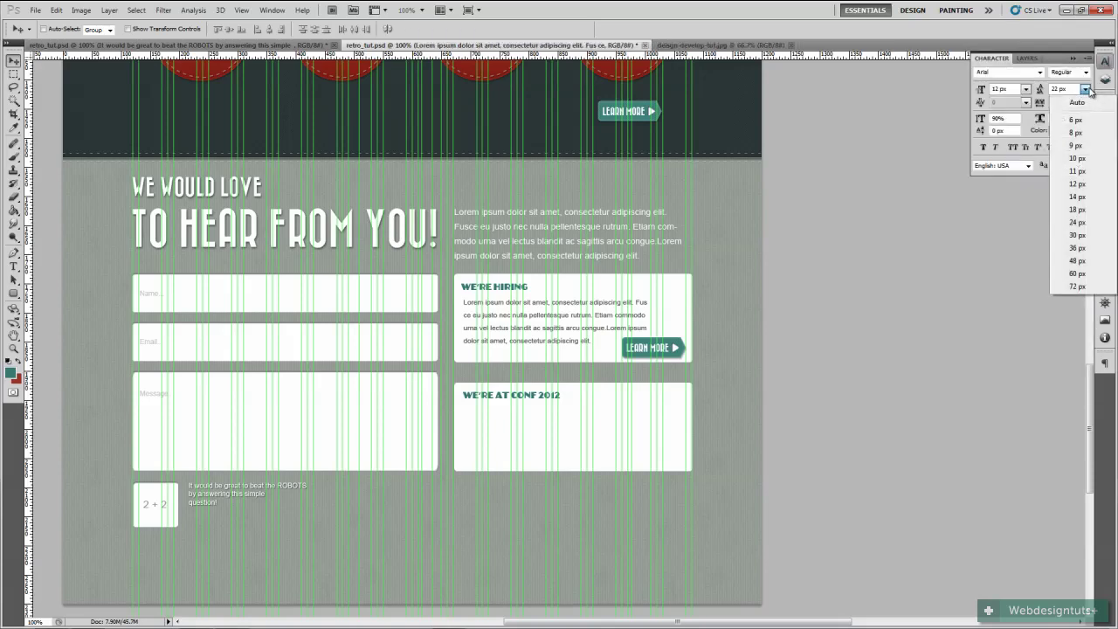
{"action": "left_click", "coordinate": [1077, 210]}
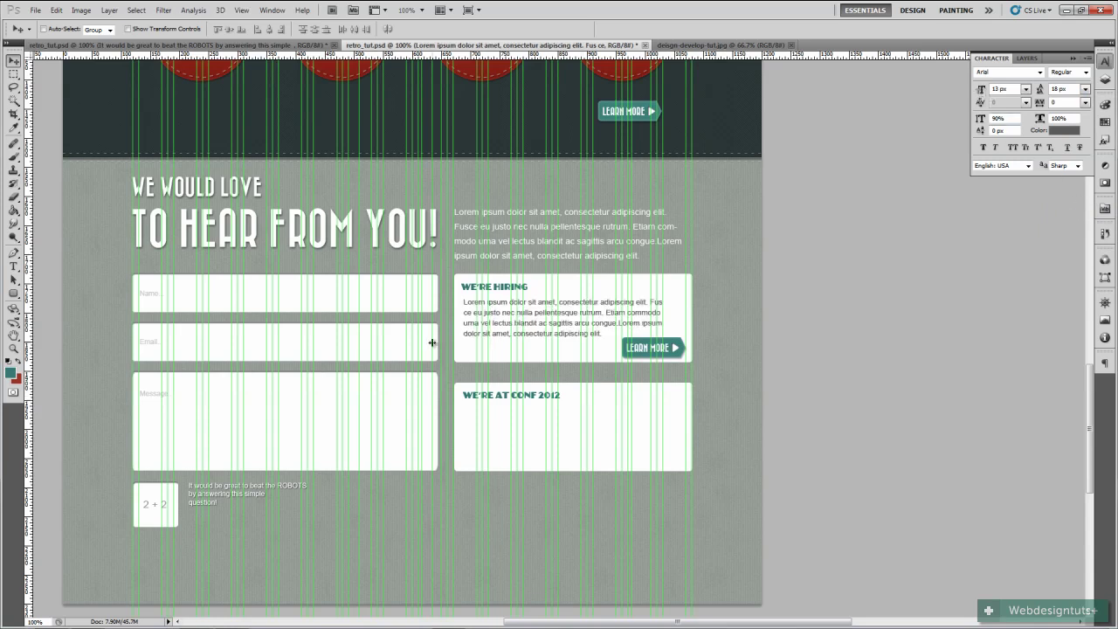
{"action": "key", "text": "Left"}
{"action": "key", "text": "Left"}
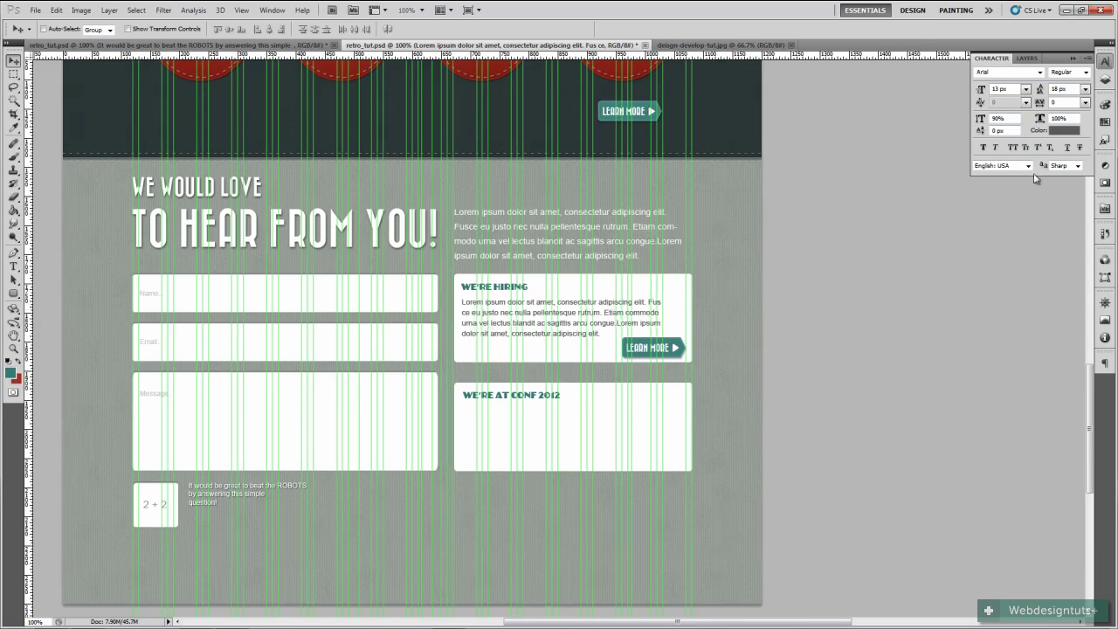
{"action": "left_click", "coordinate": [1105, 79]}
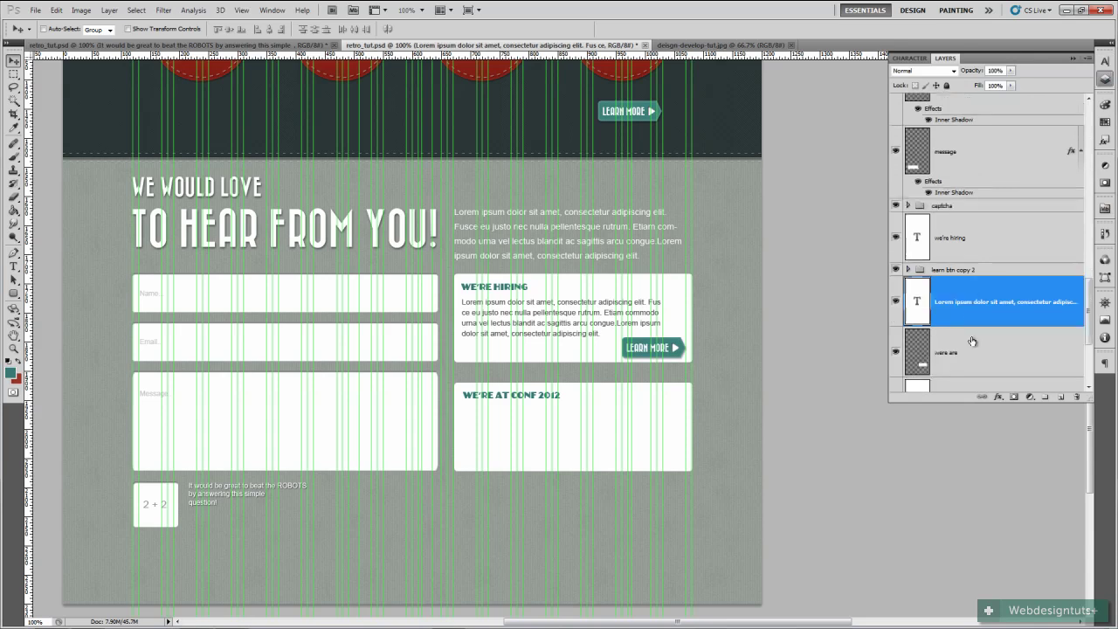
Duplicate the hiring paragraph, move the copy beneath the "we're at conf 2012" text layer, and place it below that heading in the lower white box
{"action": "scroll", "coordinate": [973, 342], "scroll_direction": "down", "scroll_amount": 2}
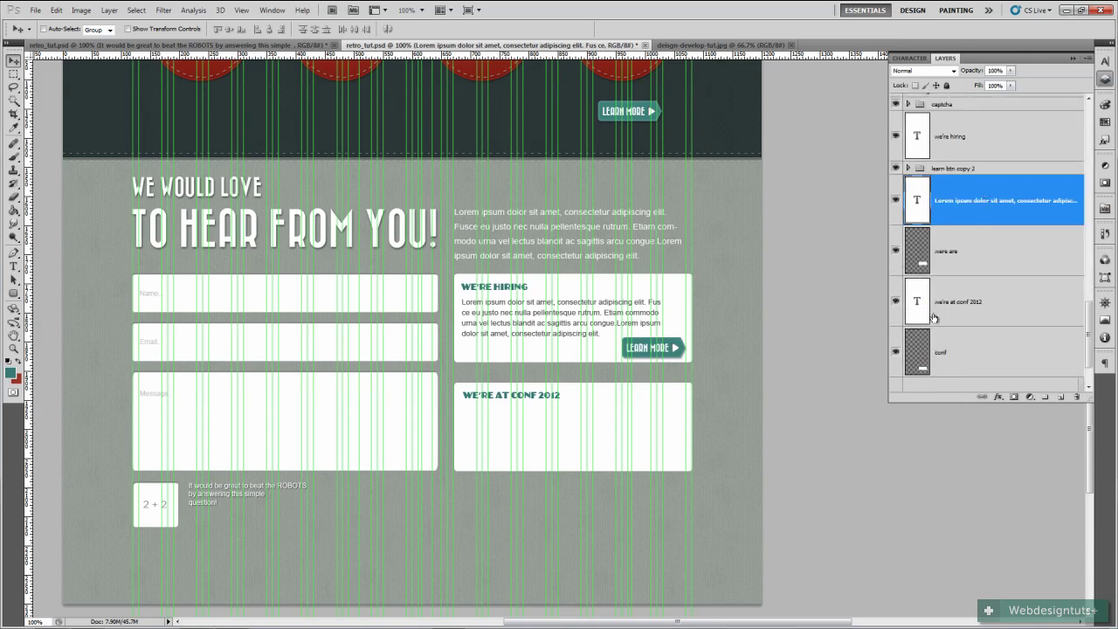
{"action": "left_click_drag", "start_coordinate": [956, 202], "coordinate": [1062, 397]}
{"action": "left_click_drag", "start_coordinate": [1003, 153], "coordinate": [1006, 320]}
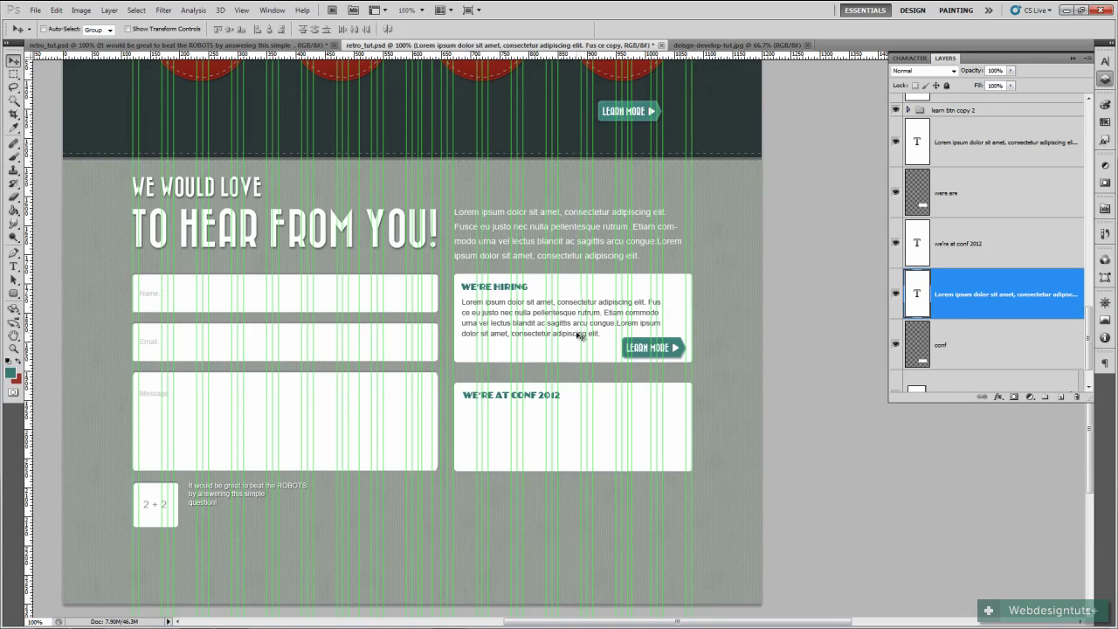
{"action": "left_click_drag", "start_coordinate": [569, 333], "coordinate": [544, 426]}
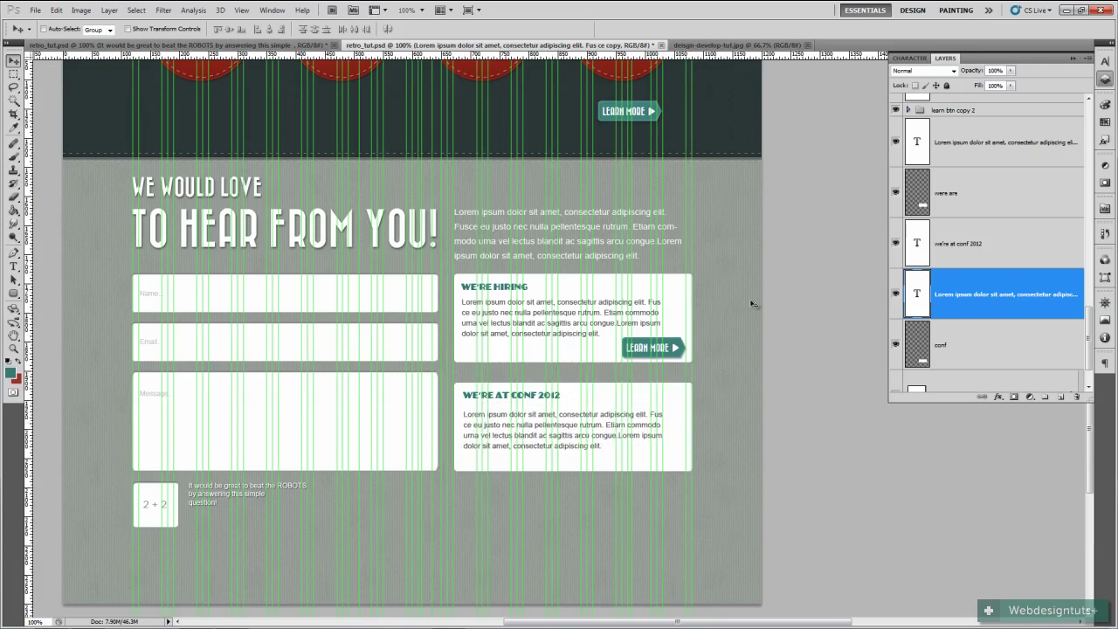
Nudge the duplicated Learn More button in the "we're hiring" box slightly upward
{"action": "scroll", "coordinate": [955, 348], "scroll_direction": "up", "scroll_amount": 1}
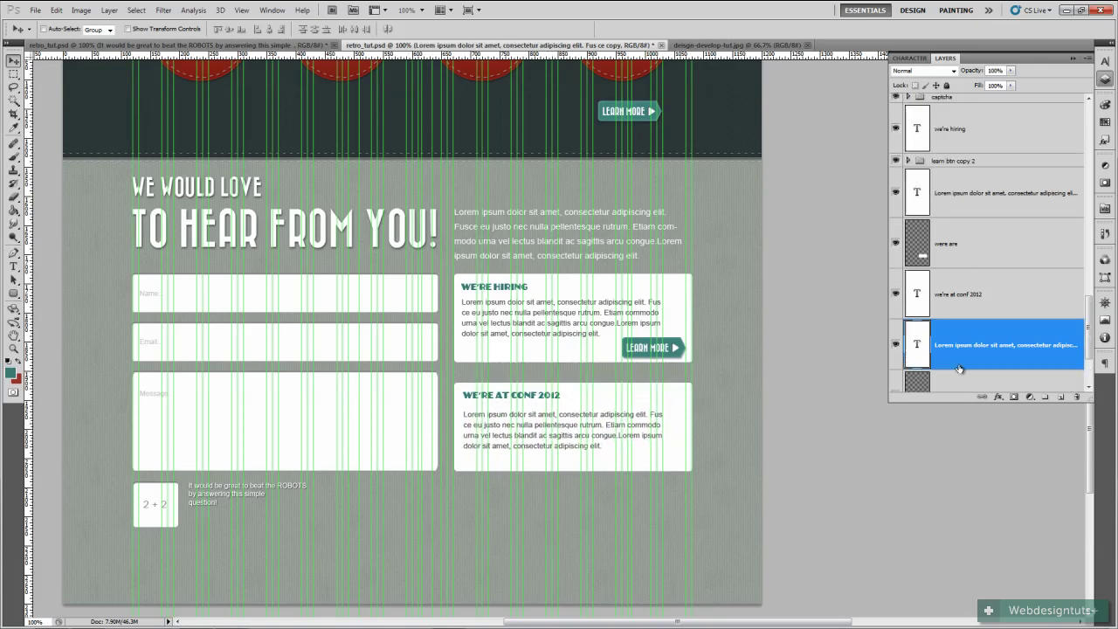
{"action": "left_click", "coordinate": [991, 161]}
{"action": "key", "text": "Up"}
{"action": "key", "text": "Up"}
{"action": "key", "text": "Up"}
{"action": "key", "text": "Up"}
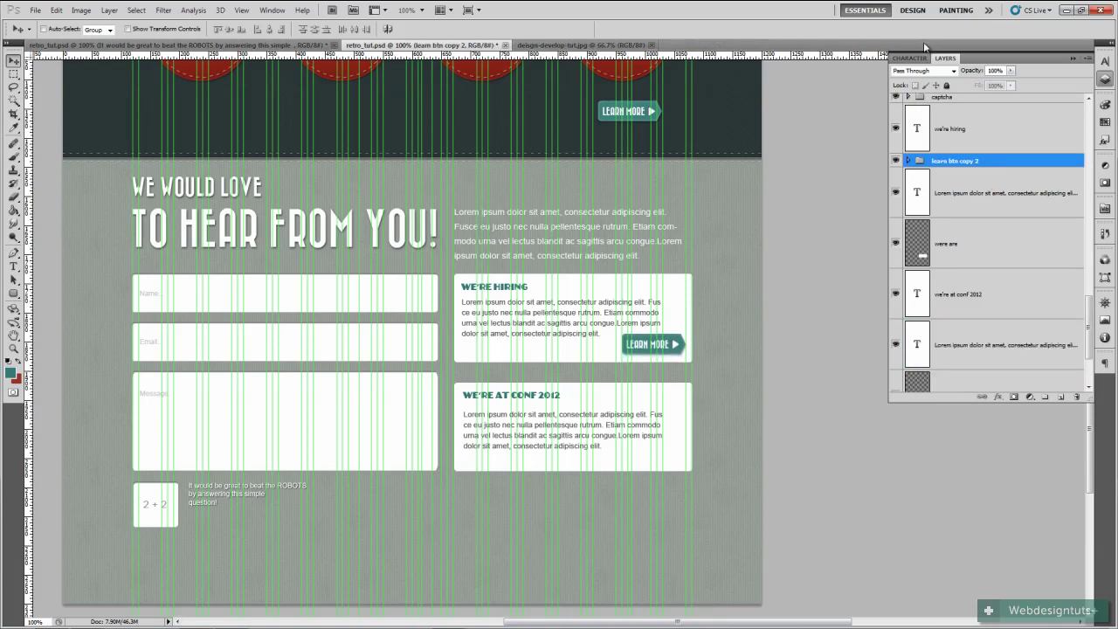
Group the Message, Email and Name text layers with their three field box layers and name the group "form"
{"action": "scroll", "coordinate": [984, 171], "scroll_direction": "up", "scroll_amount": 2}
{"action": "scroll", "coordinate": [952, 205], "scroll_direction": "up", "scroll_amount": 4}
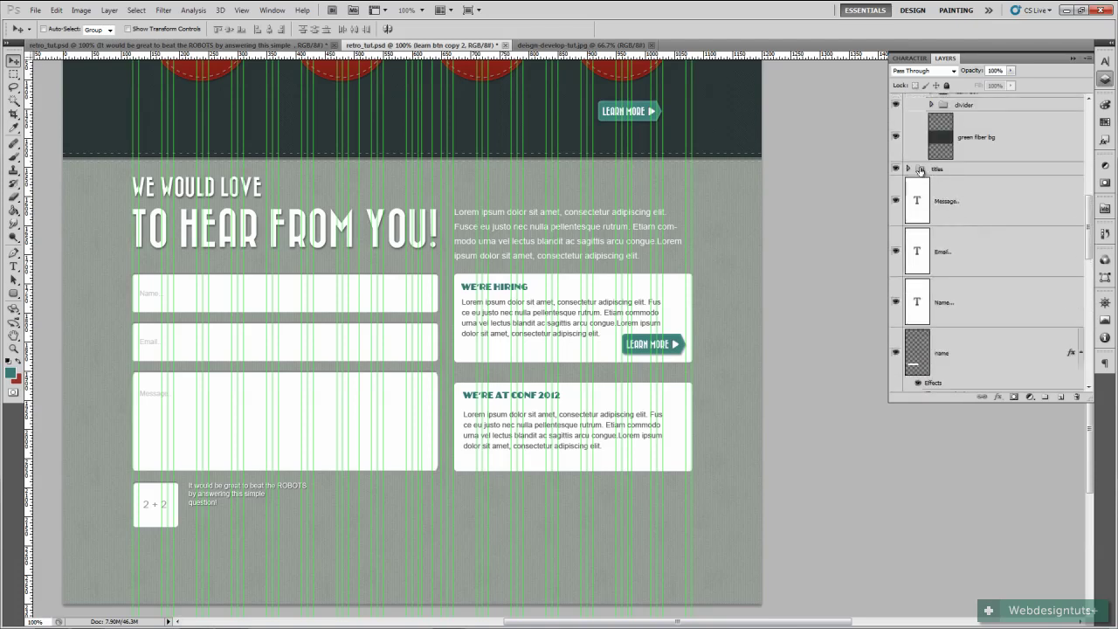
{"action": "left_click", "coordinate": [988, 197]}
{"action": "scroll", "coordinate": [1008, 244], "scroll_direction": "down", "scroll_amount": 2}
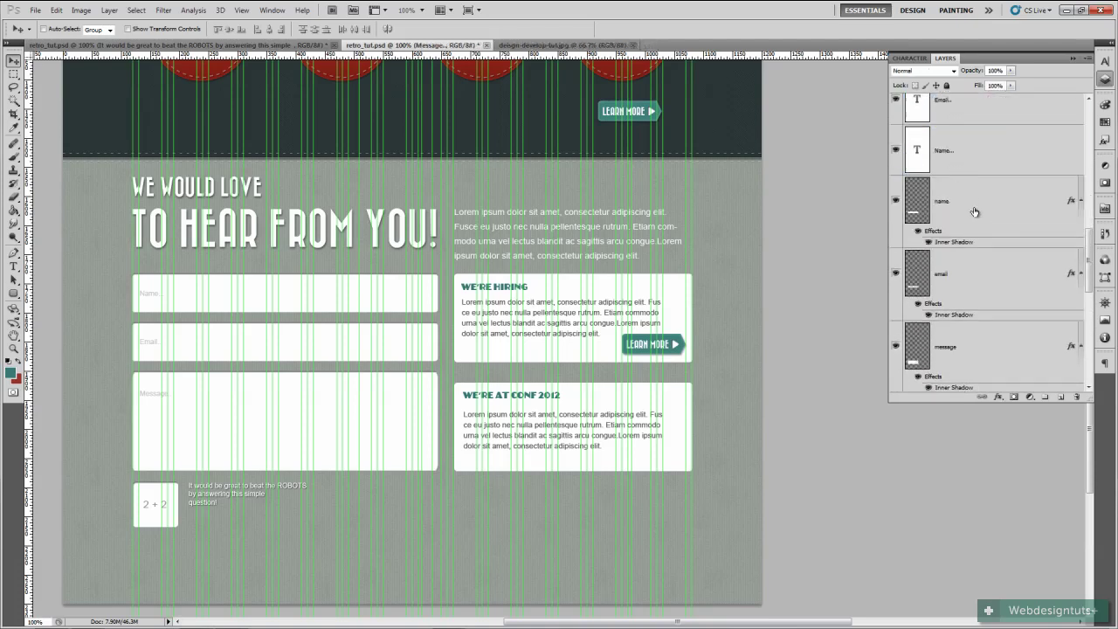
{"action": "scroll", "coordinate": [983, 222], "scroll_direction": "down", "scroll_amount": 1}
{"action": "scroll", "coordinate": [991, 334], "scroll_direction": "down", "scroll_amount": 2}
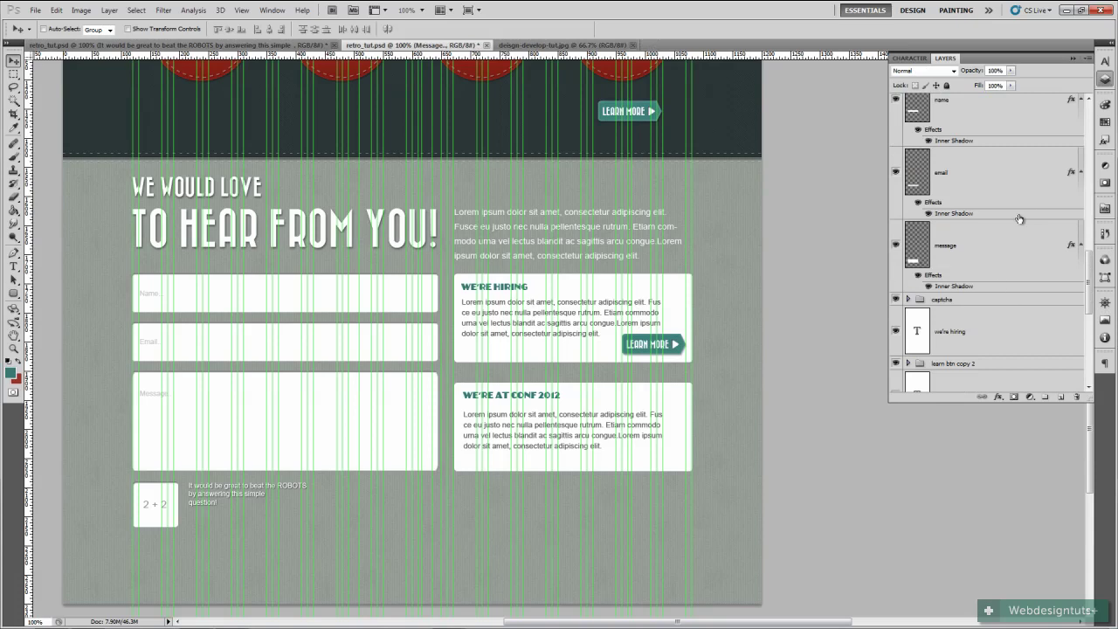
{"action": "left_click", "coordinate": [1002, 252], "text": "shift"}
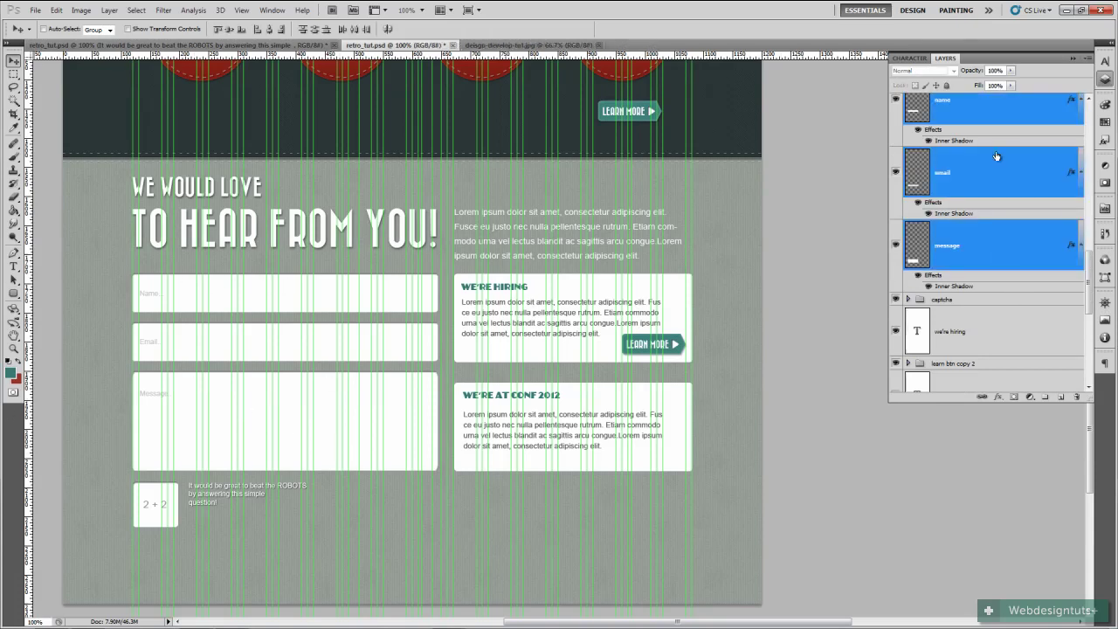
{"action": "key", "text": "ctrl+g"}
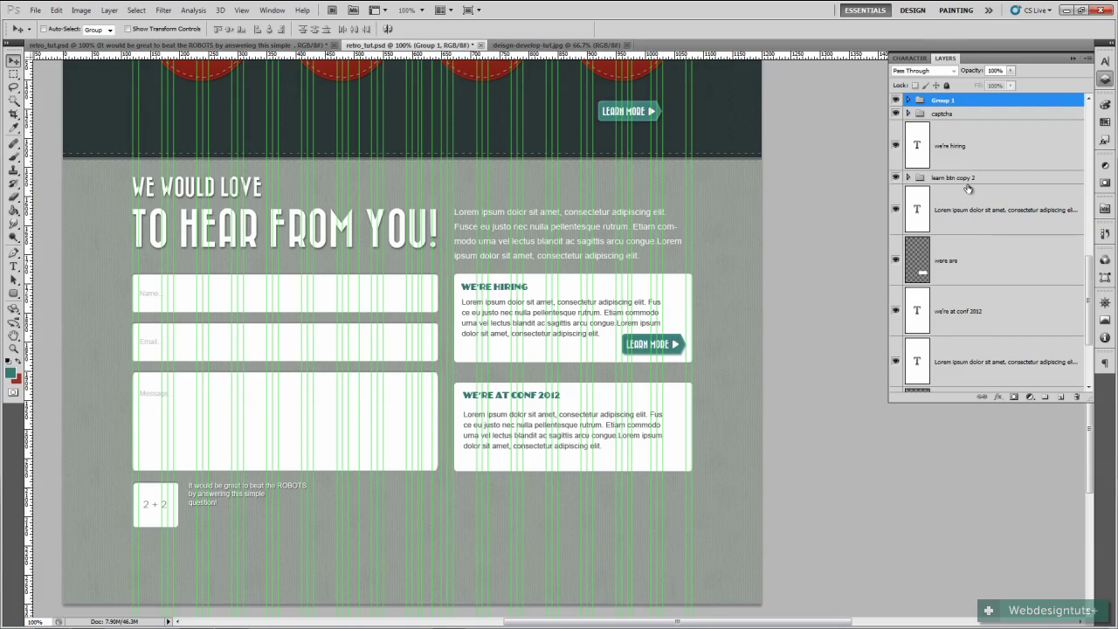
{"action": "double_click", "coordinate": [946, 101]}
{"action": "type", "text": "form"}
{"action": "key", "text": "Return"}
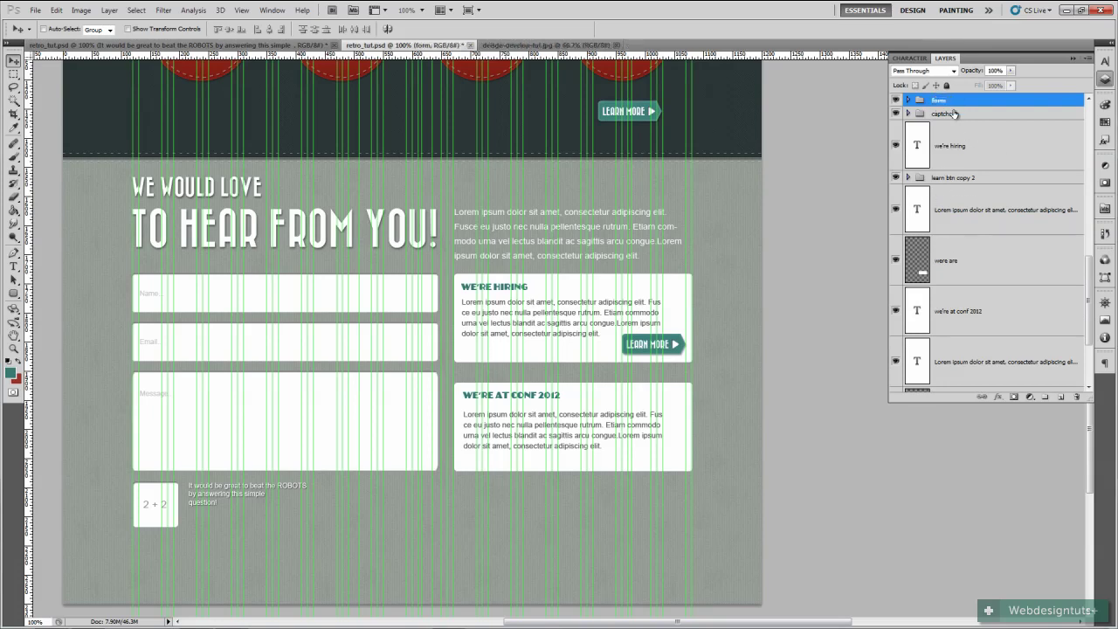
Move the captcha group into the form group and check the group's contents by toggling its visibility
{"action": "left_click", "coordinate": [895, 99]}
{"action": "left_click", "coordinate": [895, 99]}
{"action": "left_click_drag", "start_coordinate": [969, 117], "coordinate": [952, 100]}
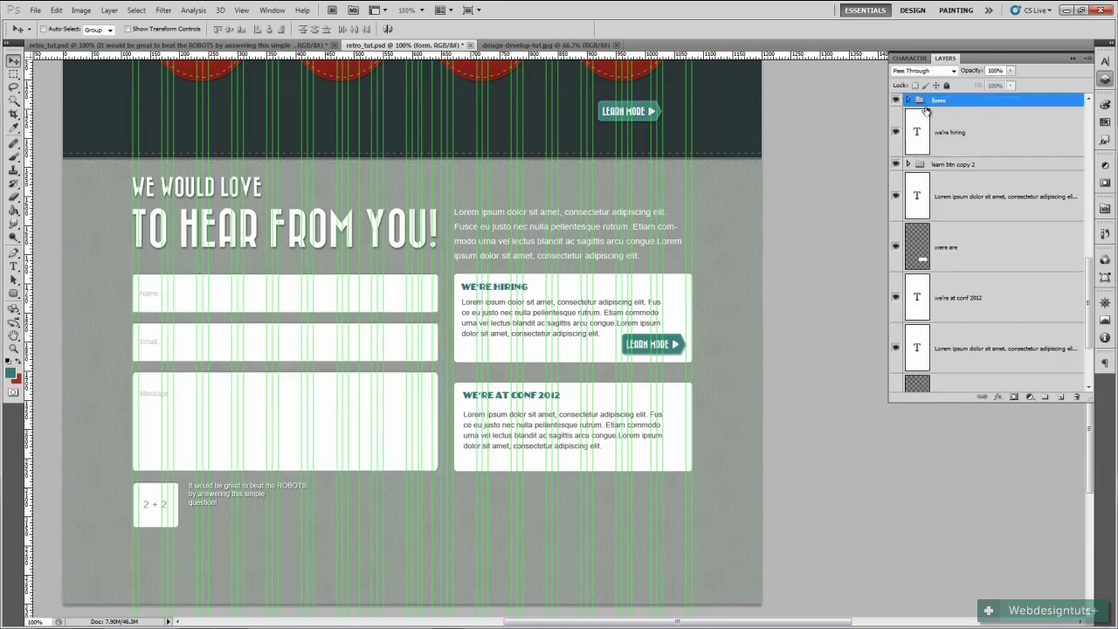
{"action": "left_click", "coordinate": [895, 101]}
{"action": "left_click", "coordinate": [896, 100]}
Group the layers from "we're hiring" down to "conf" as "what we are doing" and check the group by toggling its visibility
{"action": "left_click", "coordinate": [970, 133]}
{"action": "scroll", "coordinate": [994, 212], "scroll_direction": "down", "scroll_amount": 2}
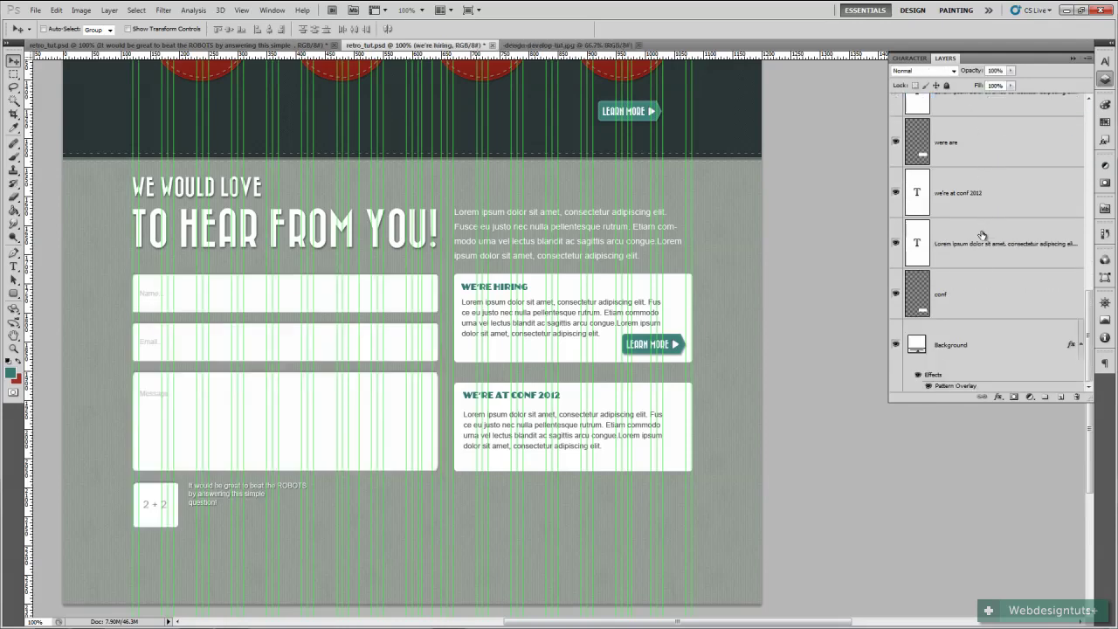
{"action": "left_click", "coordinate": [977, 306], "text": "shift"}
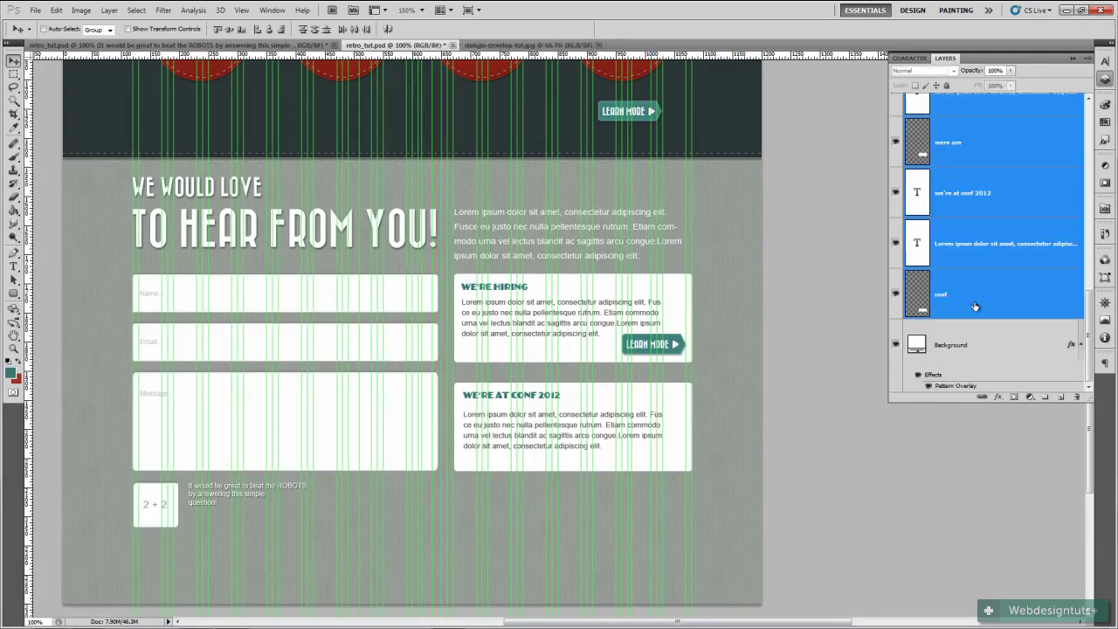
{"action": "key", "text": "ctrl+g"}
{"action": "double_click", "coordinate": [940, 314]}
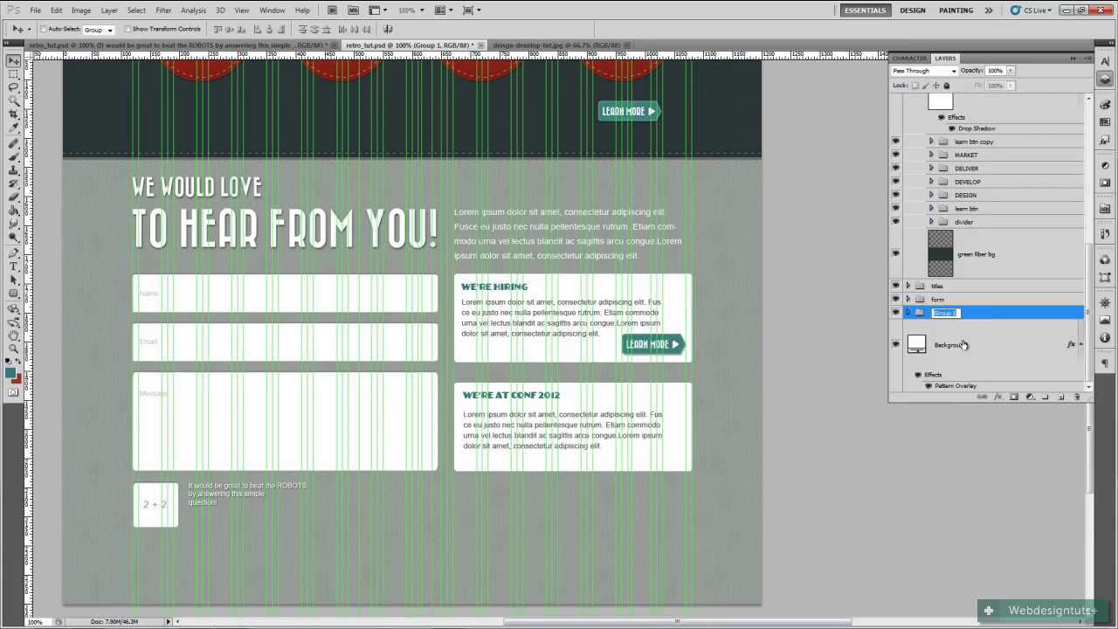
{"action": "type", "text": "what we'are doing"}
{"action": "key", "text": "Return"}
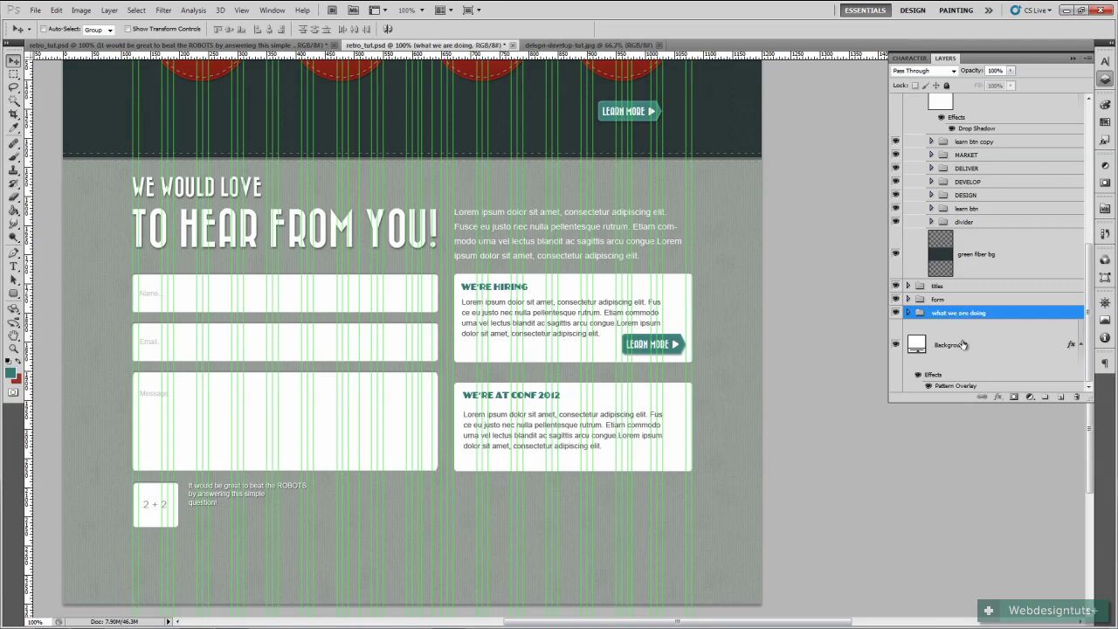
{"action": "left_click", "coordinate": [895, 312]}
{"action": "left_click", "coordinate": [896, 312]}
{"action": "left_click", "coordinate": [990, 331]}
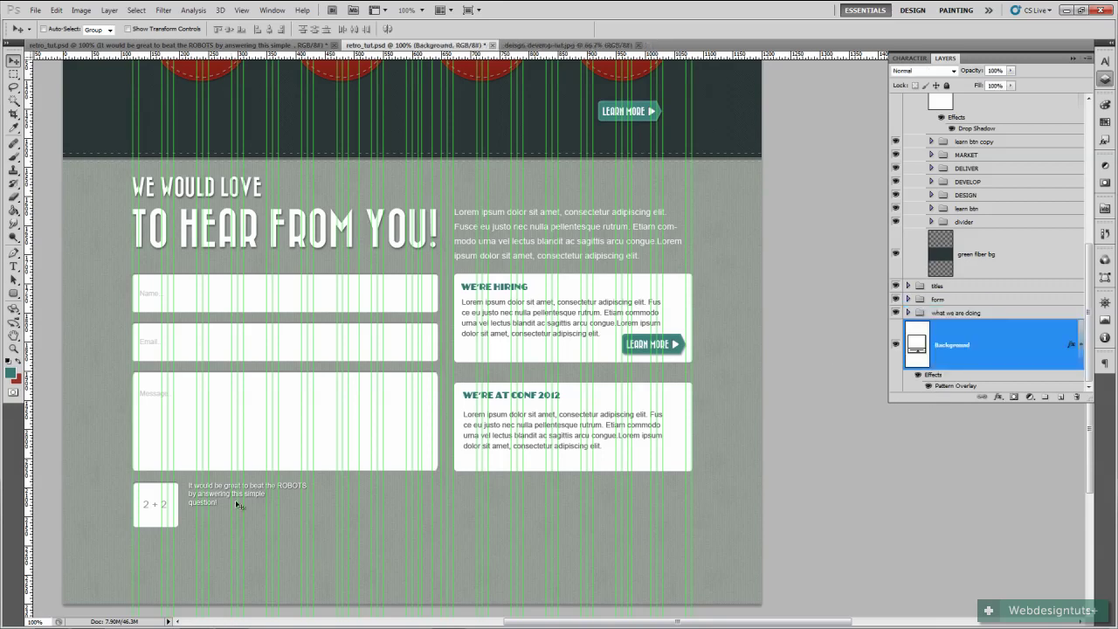
{"action": "scroll", "coordinate": [297, 521], "scroll_direction": "down", "scroll_amount": 2}
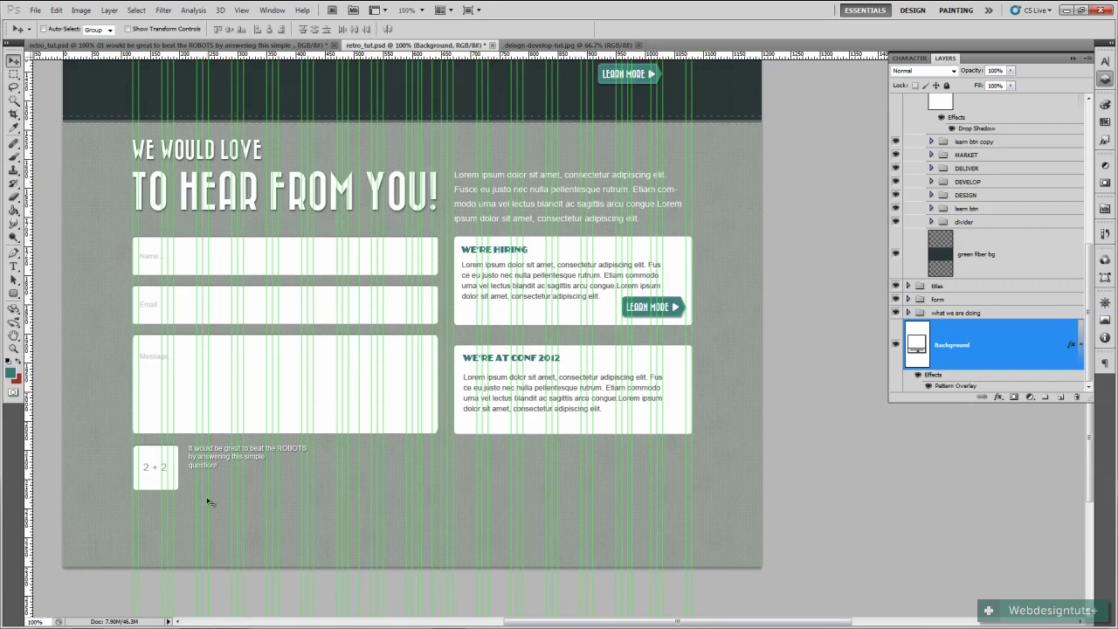
{"action": "scroll", "coordinate": [347, 504], "scroll_direction": "up", "scroll_amount": 6}
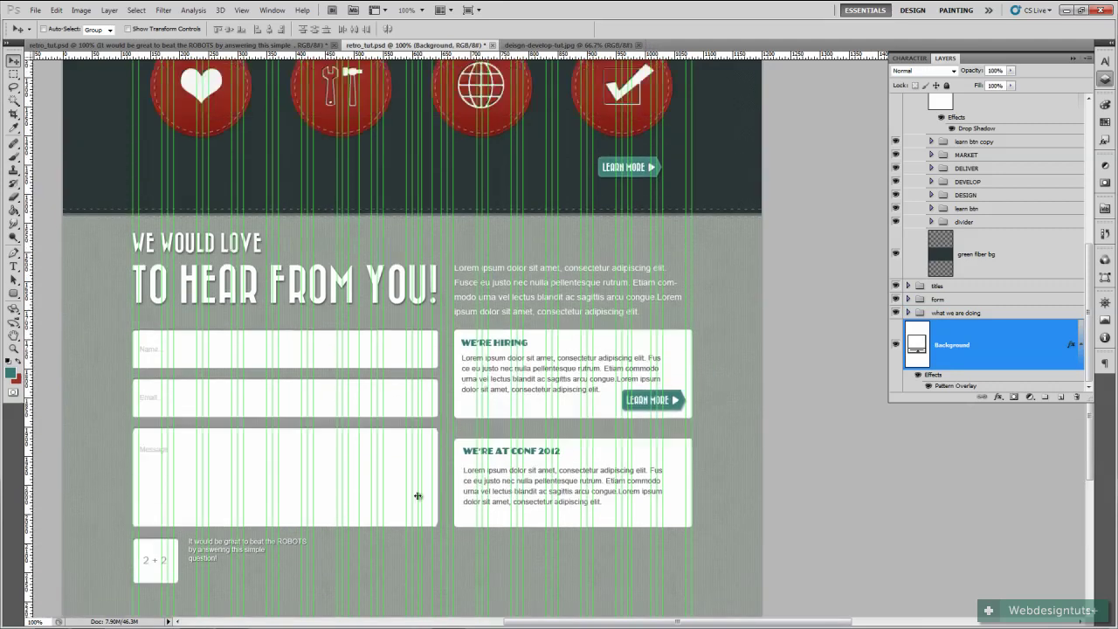
{"action": "scroll", "coordinate": [419, 500], "scroll_direction": "down", "scroll_amount": 4}
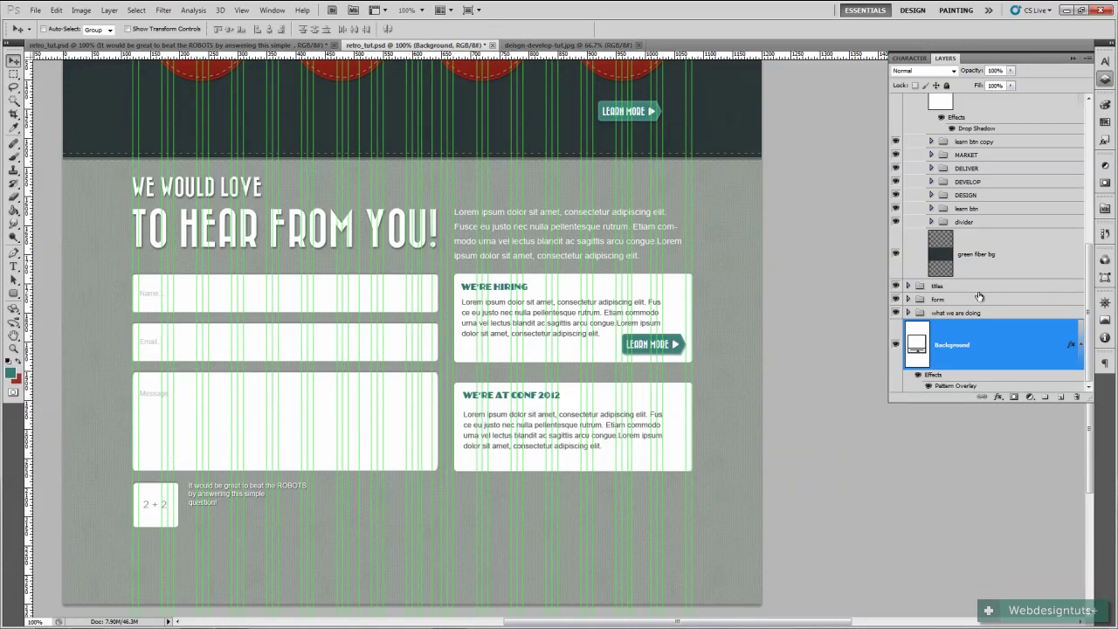
Expand the form group and add a new empty layer directly above the captcha group
{"action": "left_click", "coordinate": [908, 300]}
{"action": "scroll", "coordinate": [1022, 305], "scroll_direction": "down", "scroll_amount": 3}
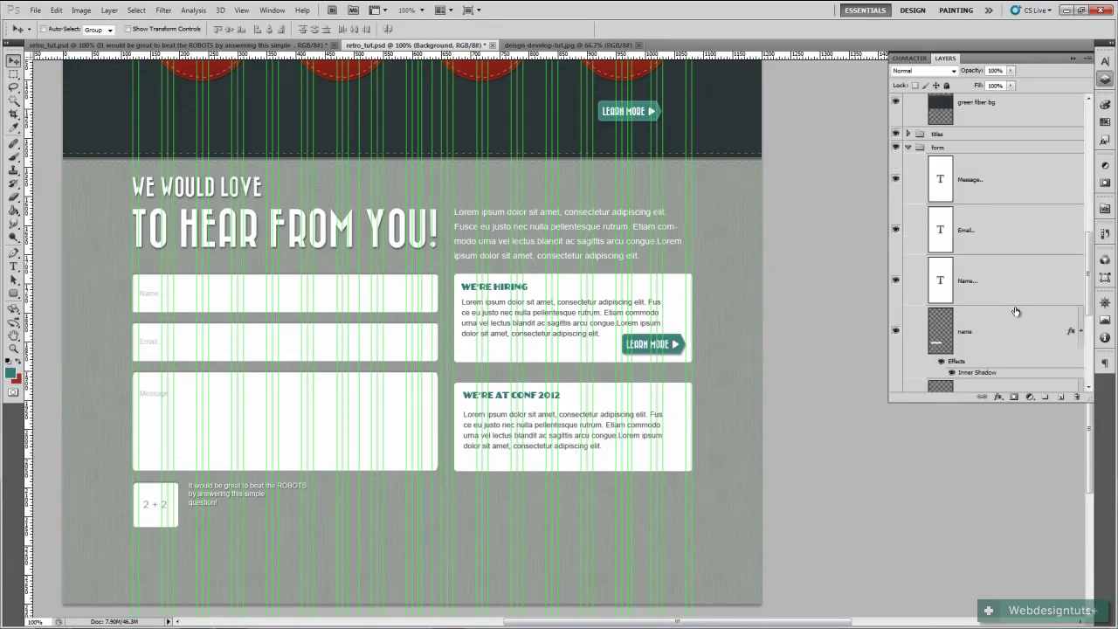
{"action": "scroll", "coordinate": [1013, 315], "scroll_direction": "down", "scroll_amount": 2}
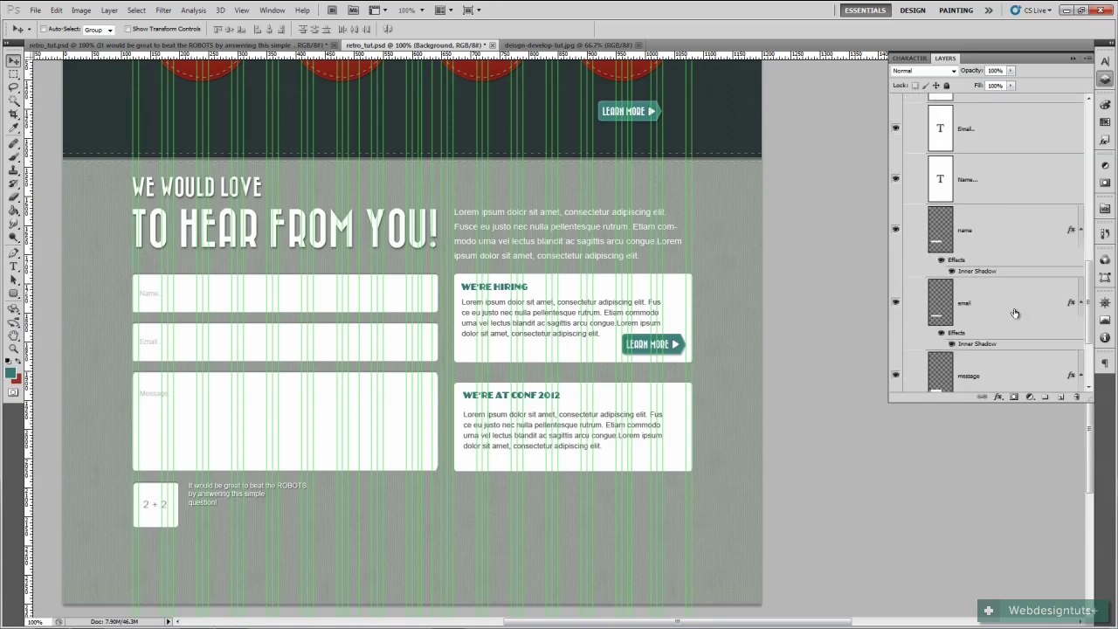
{"action": "scroll", "coordinate": [1014, 253], "scroll_direction": "down", "scroll_amount": 2}
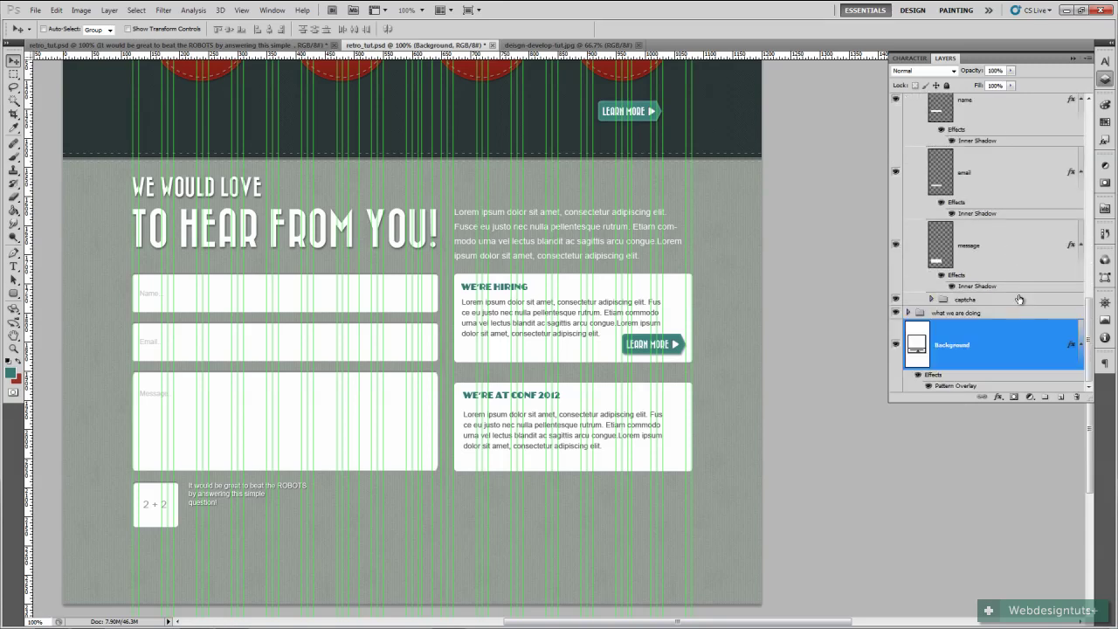
{"action": "left_click", "coordinate": [1024, 299]}
{"action": "left_click", "coordinate": [1062, 398]}
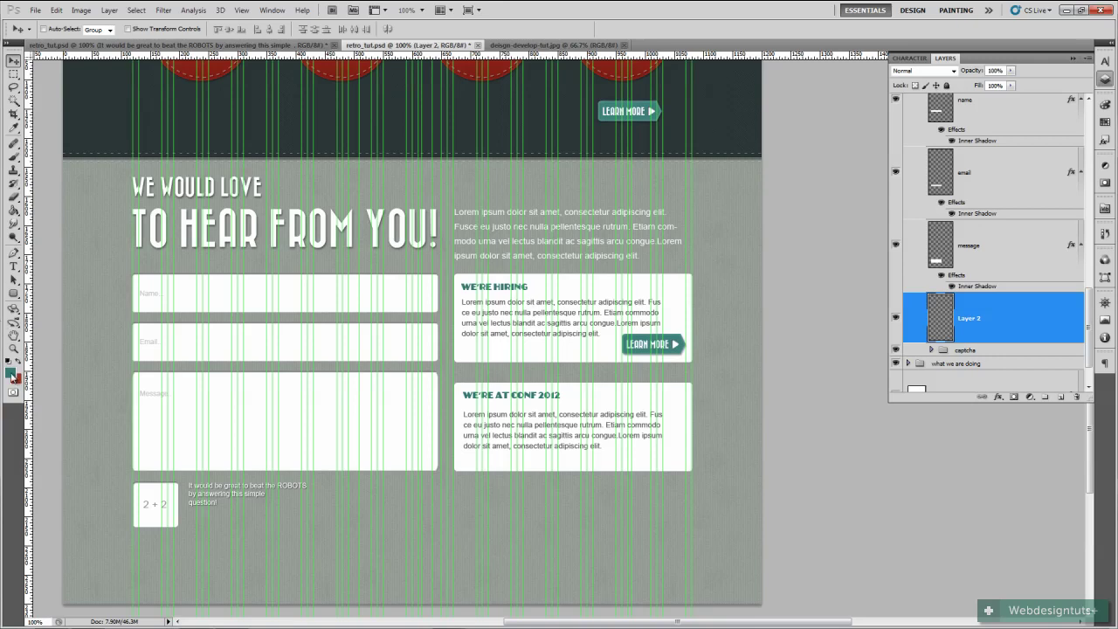
Set the foreground color to the teal #4e928c sampled from the upper Learn More button, with web-only colors turned off
{"action": "left_click", "coordinate": [11, 372]}
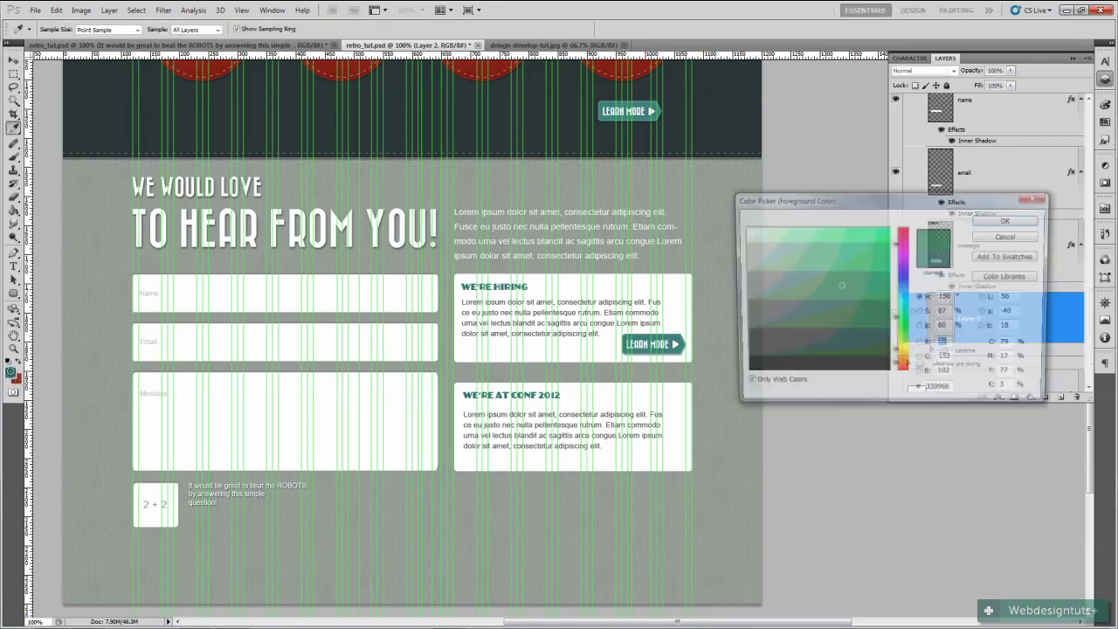
{"action": "left_click", "coordinate": [744, 386]}
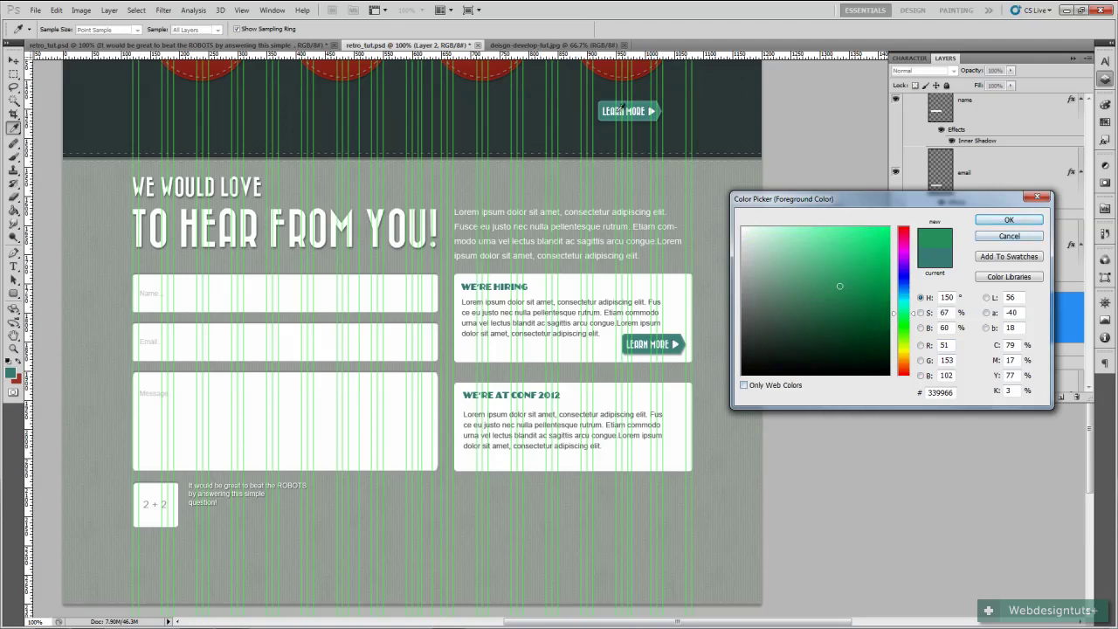
{"action": "left_click", "coordinate": [626, 103]}
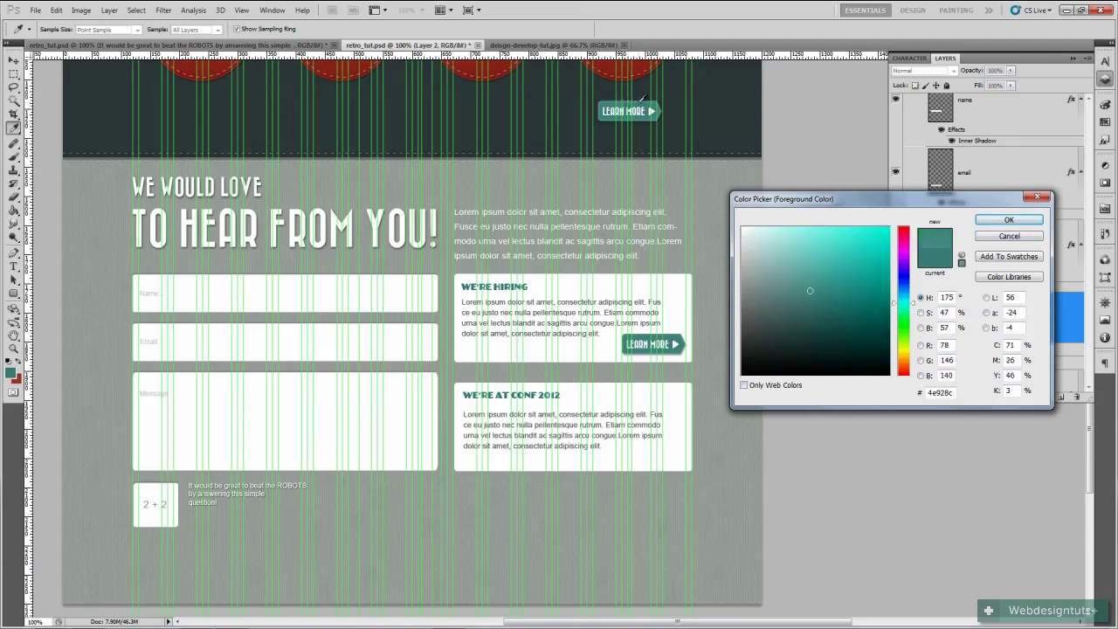
{"action": "left_click", "coordinate": [1009, 220]}
{"action": "key", "text": "v"}
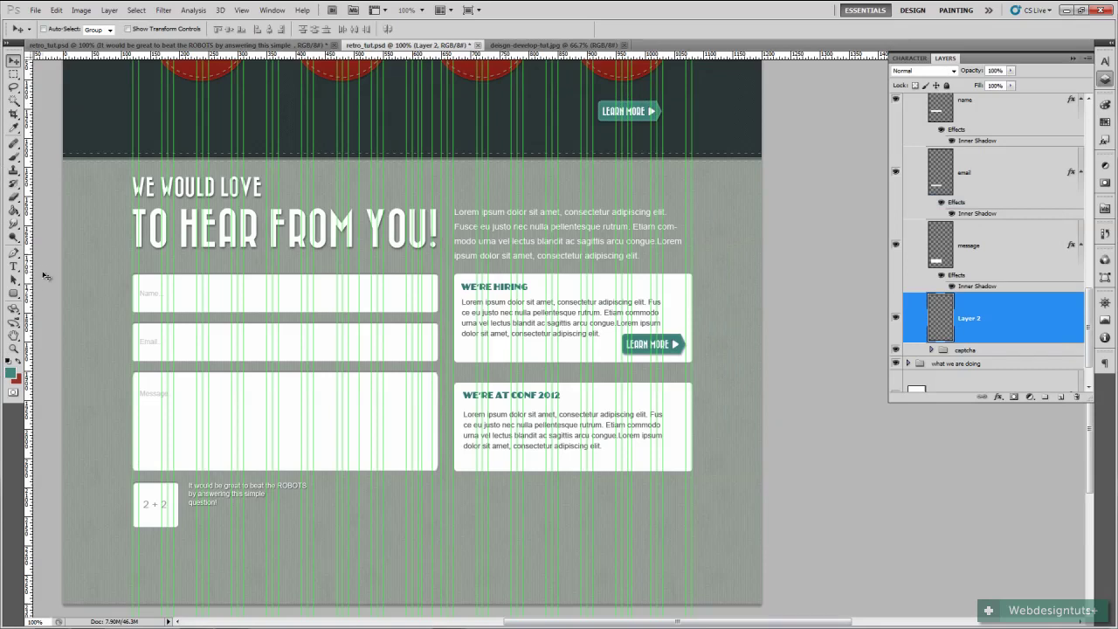
Draw a small teal rounded rectangle with a 5 px radius on Layer 2, below the message field's right end, as the form button
{"action": "left_click", "coordinate": [14, 293]}
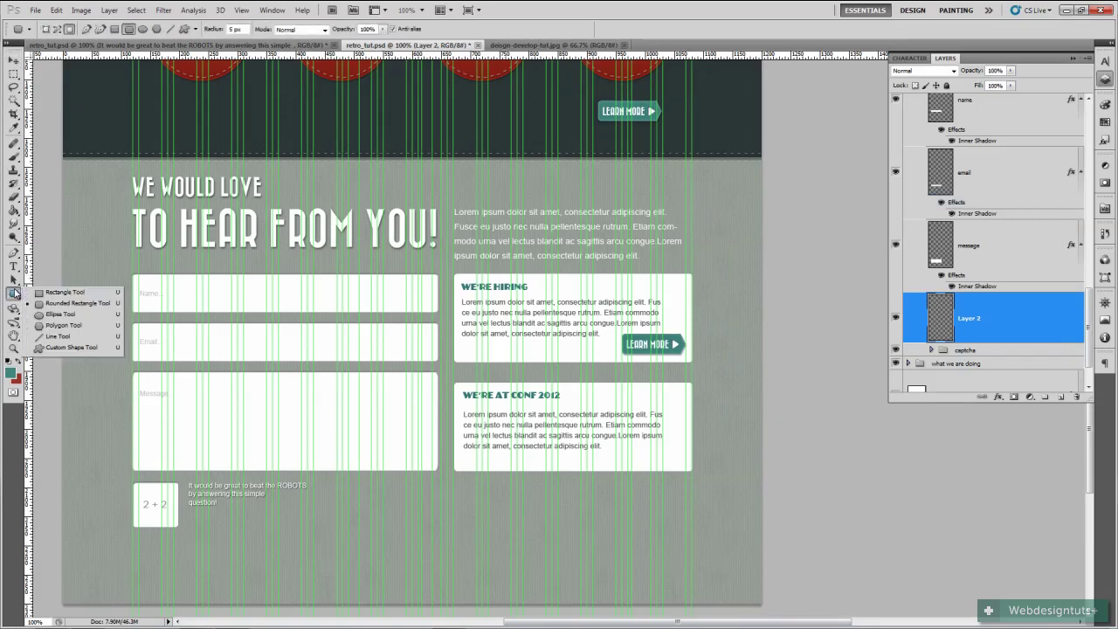
{"action": "left_click", "coordinate": [14, 294]}
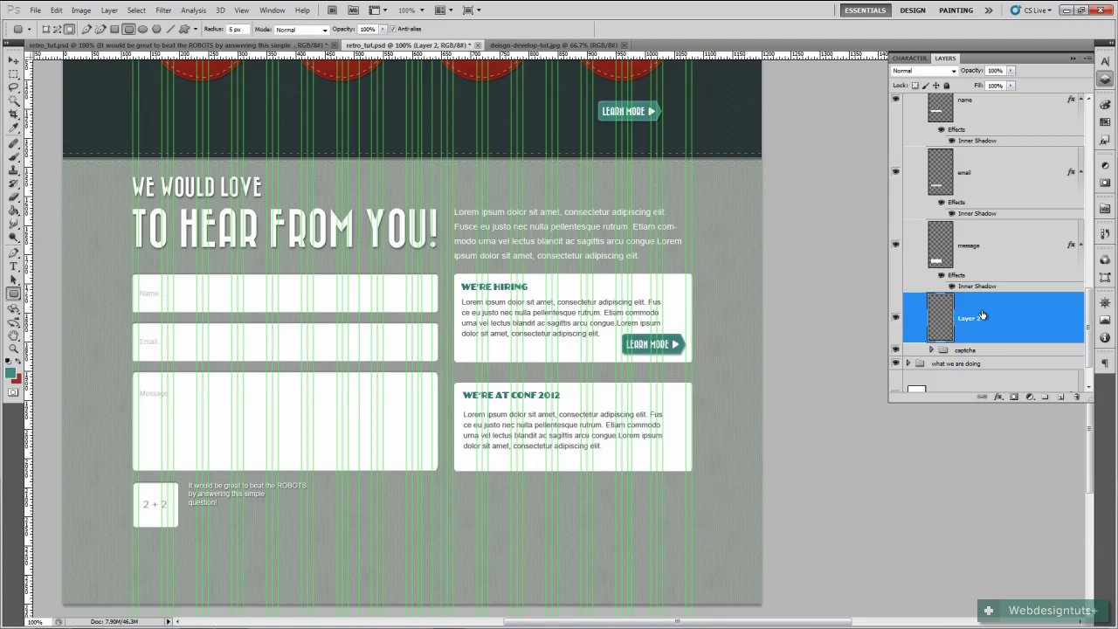
{"action": "left_click_drag", "start_coordinate": [338, 486], "coordinate": [437, 521]}
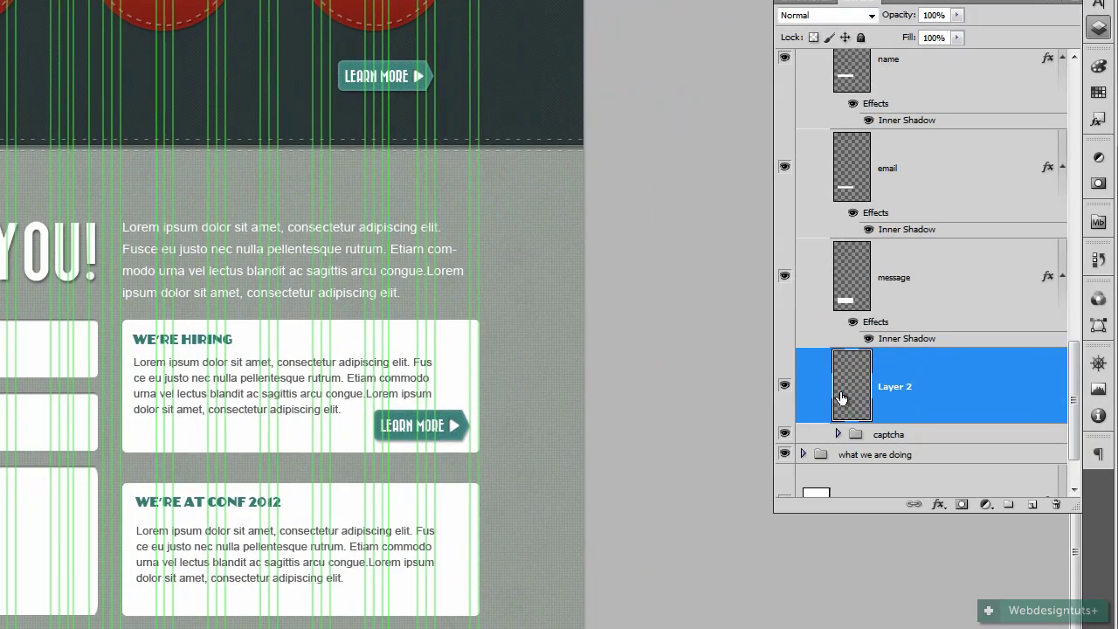
Add a Pattern Overlay to Layer 2 using the gray diagonal scratch pattern
{"action": "double_click", "coordinate": [841, 398]}
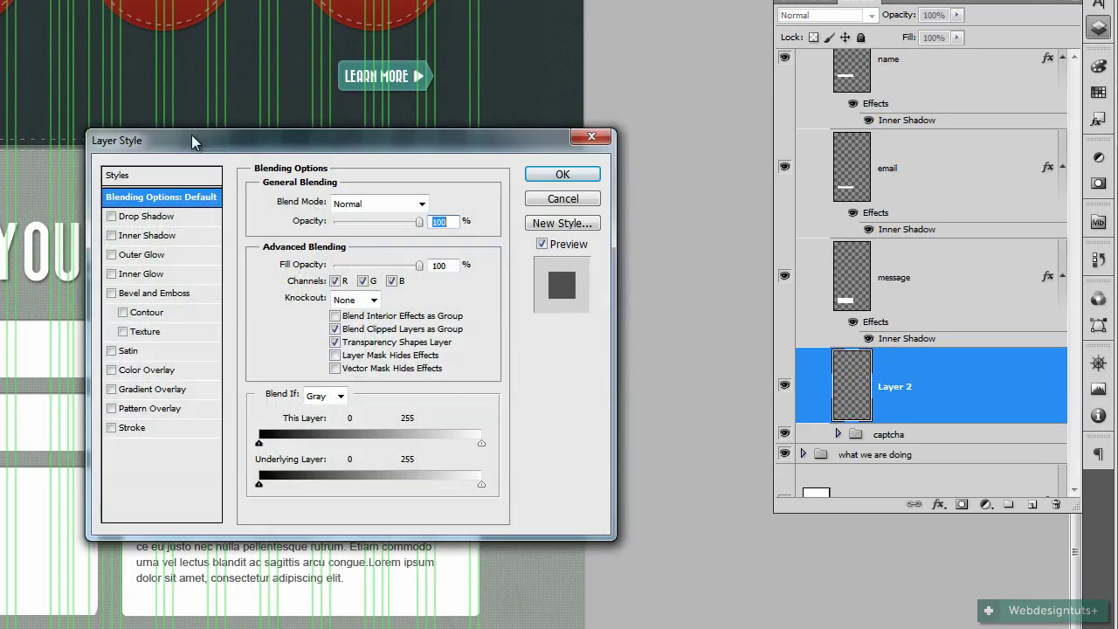
{"action": "left_click_drag", "start_coordinate": [194, 143], "coordinate": [431, 25]}
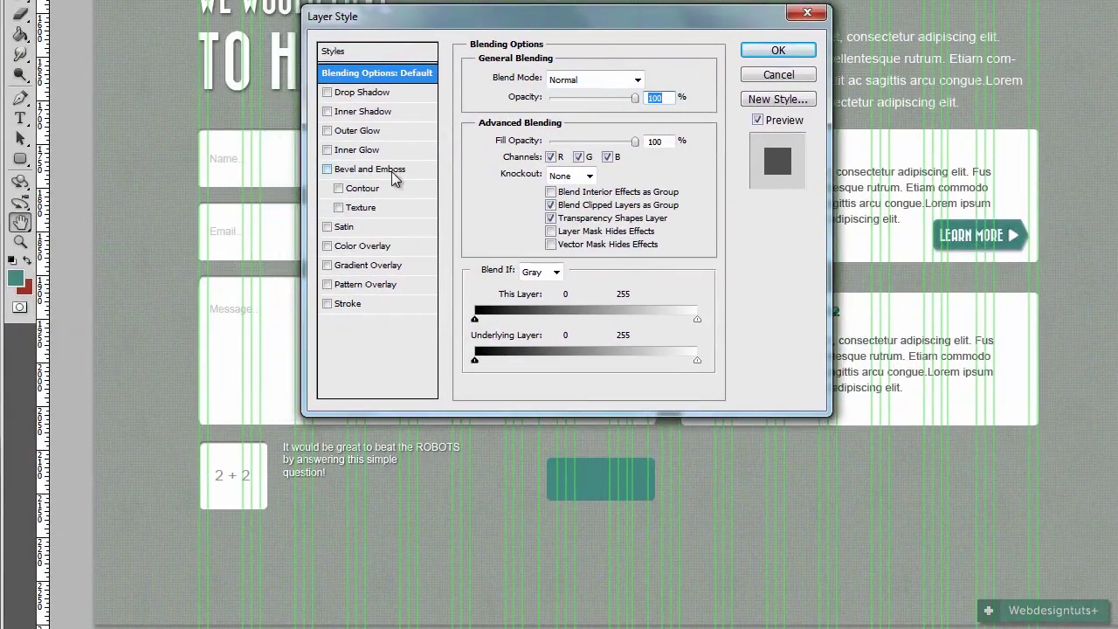
{"action": "left_click", "coordinate": [377, 286]}
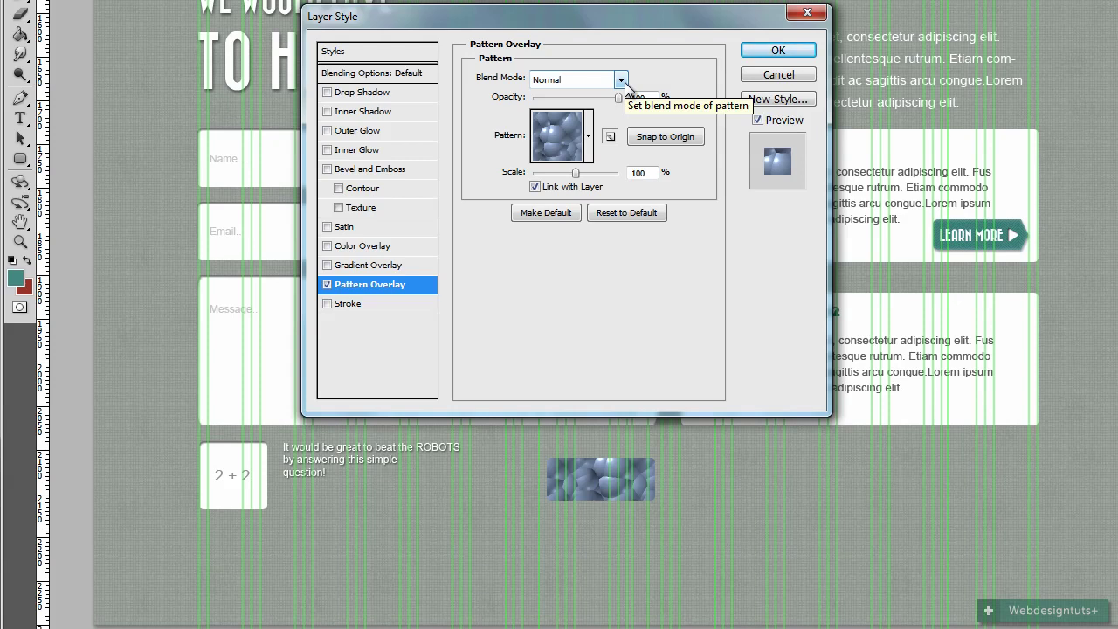
{"action": "left_click", "coordinate": [587, 135]}
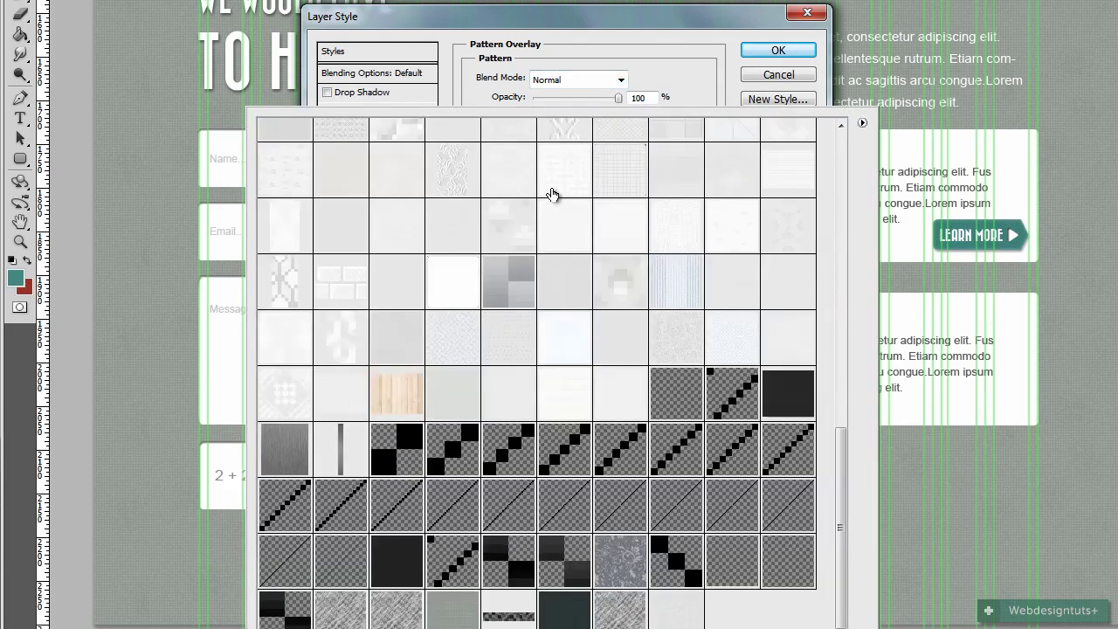
{"action": "left_click", "coordinate": [622, 611]}
{"action": "left_click", "coordinate": [810, 46]}
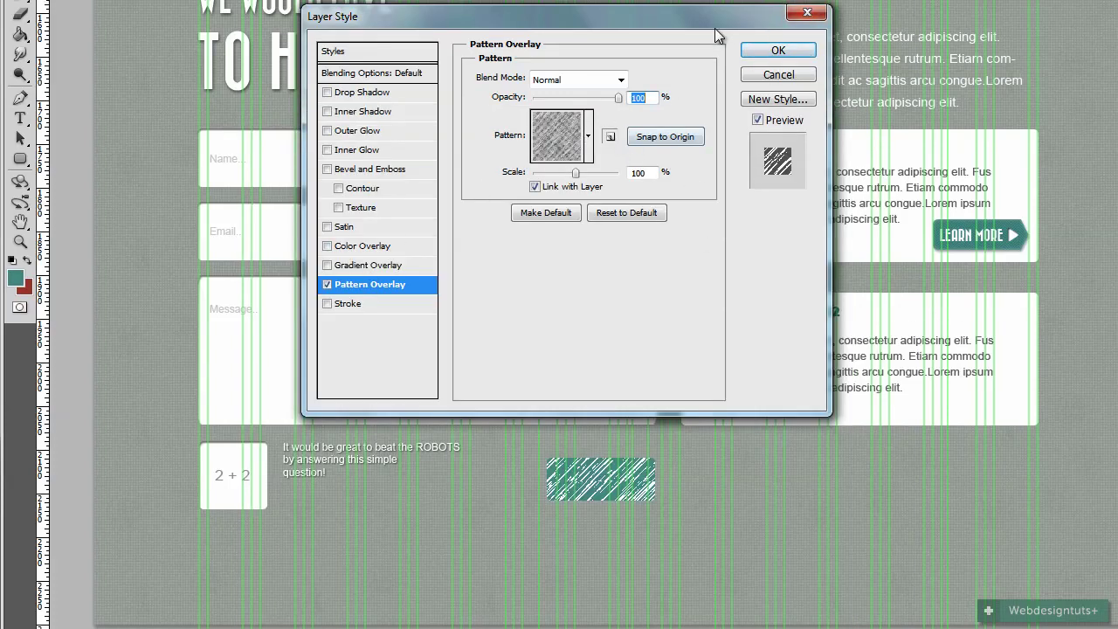
Set the Pattern Overlay's blend mode to Soft Light and lower its opacity to about 30%
{"action": "left_click_drag", "start_coordinate": [718, 28], "coordinate": [734, 4]}
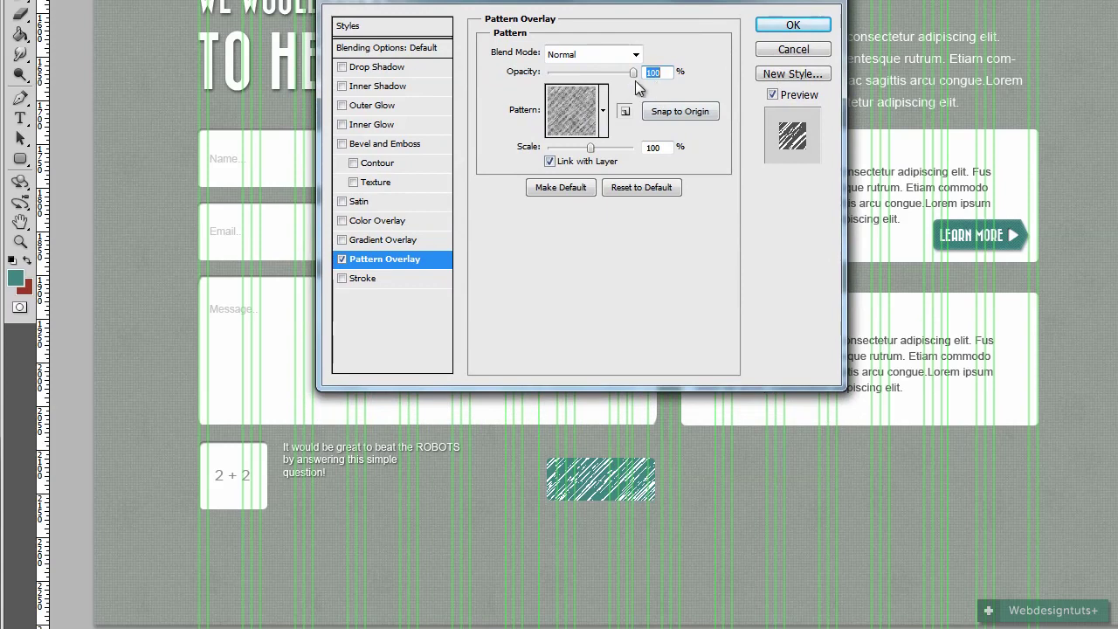
{"action": "left_click", "coordinate": [637, 54]}
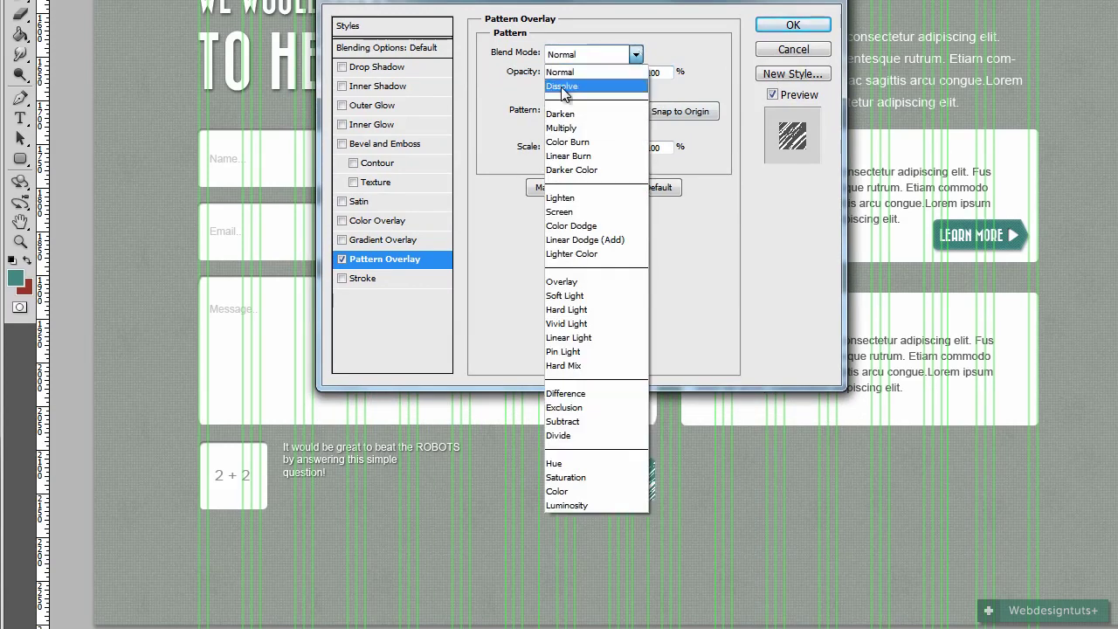
{"action": "left_click", "coordinate": [564, 296]}
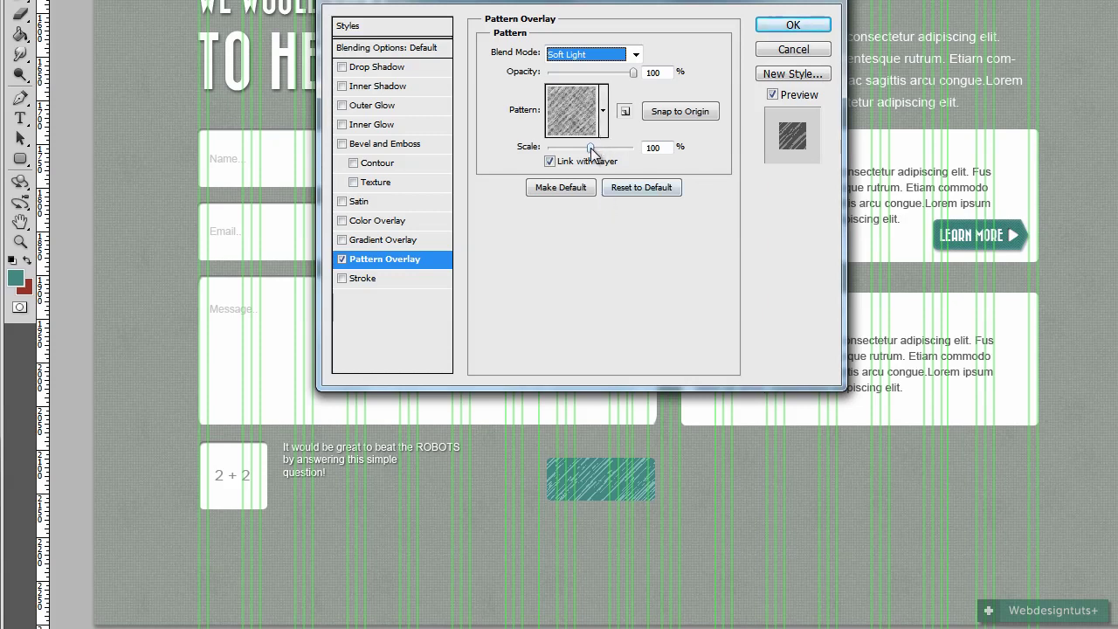
{"action": "left_click_drag", "start_coordinate": [633, 72], "coordinate": [577, 88]}
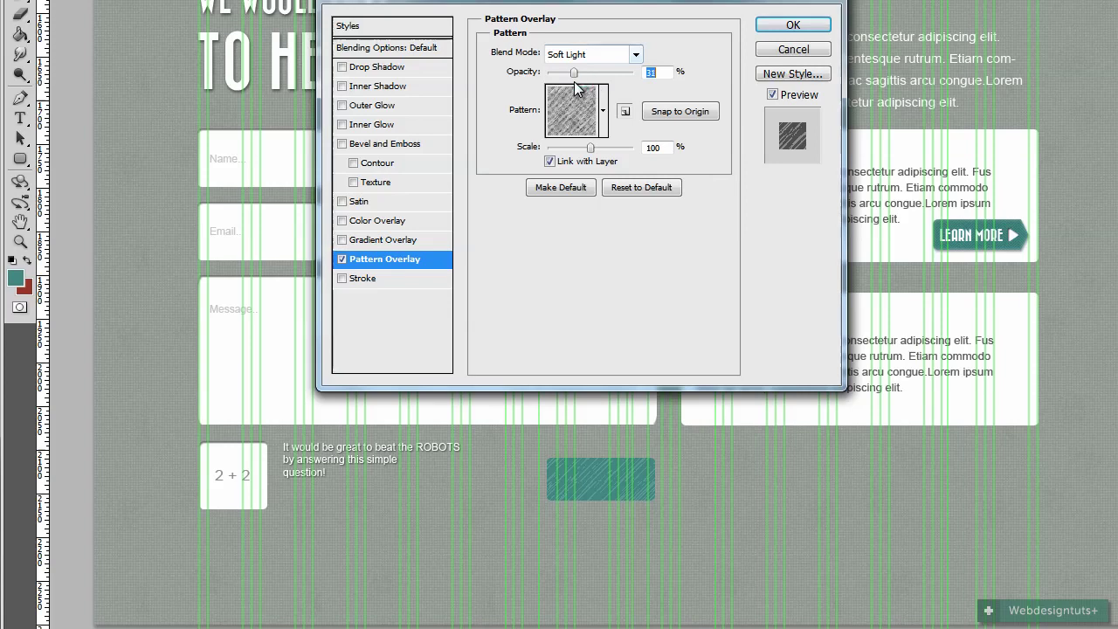
{"action": "left_click_drag", "start_coordinate": [574, 81], "coordinate": [572, 81]}
Add a black-to-white Gradient Overlay to the button with Soft Light blending and 40% opacity
{"action": "left_click", "coordinate": [400, 241]}
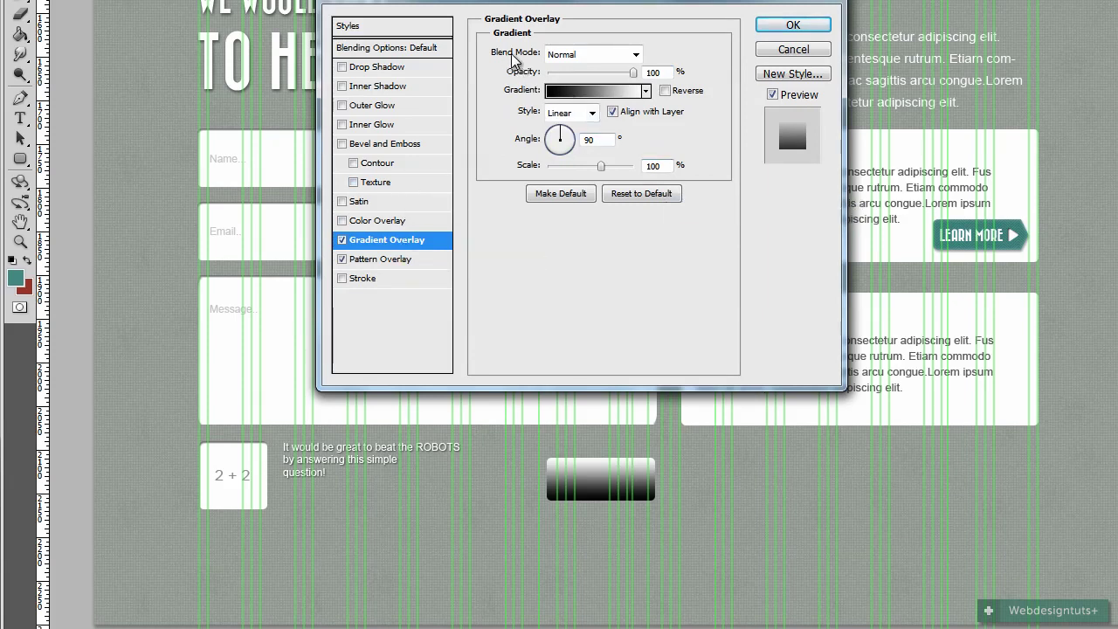
{"action": "left_click", "coordinate": [636, 55]}
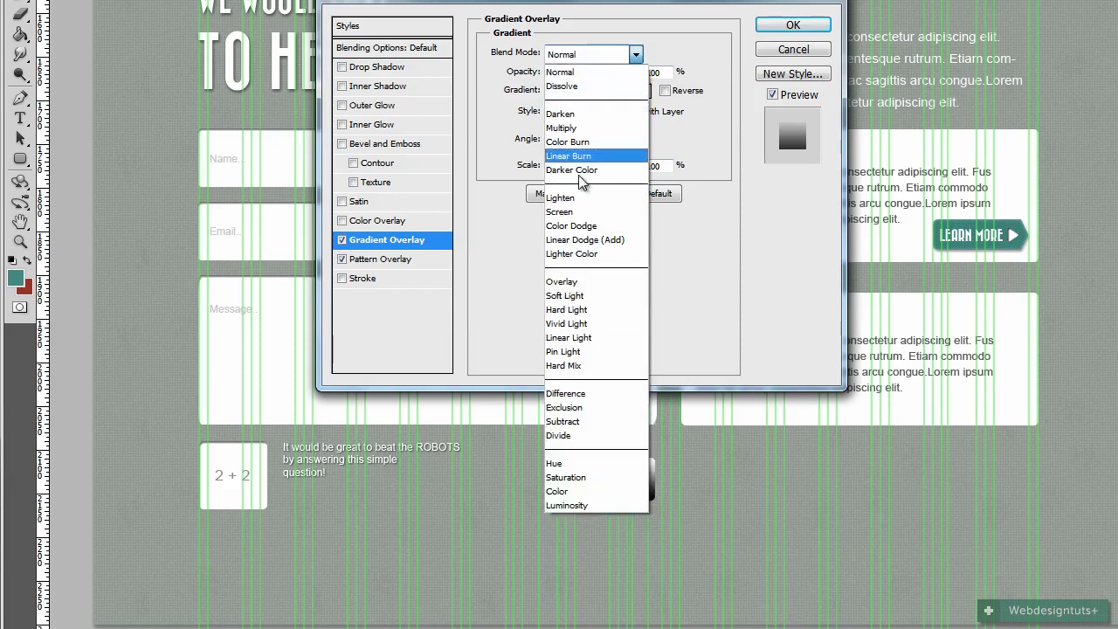
{"action": "left_click", "coordinate": [572, 296]}
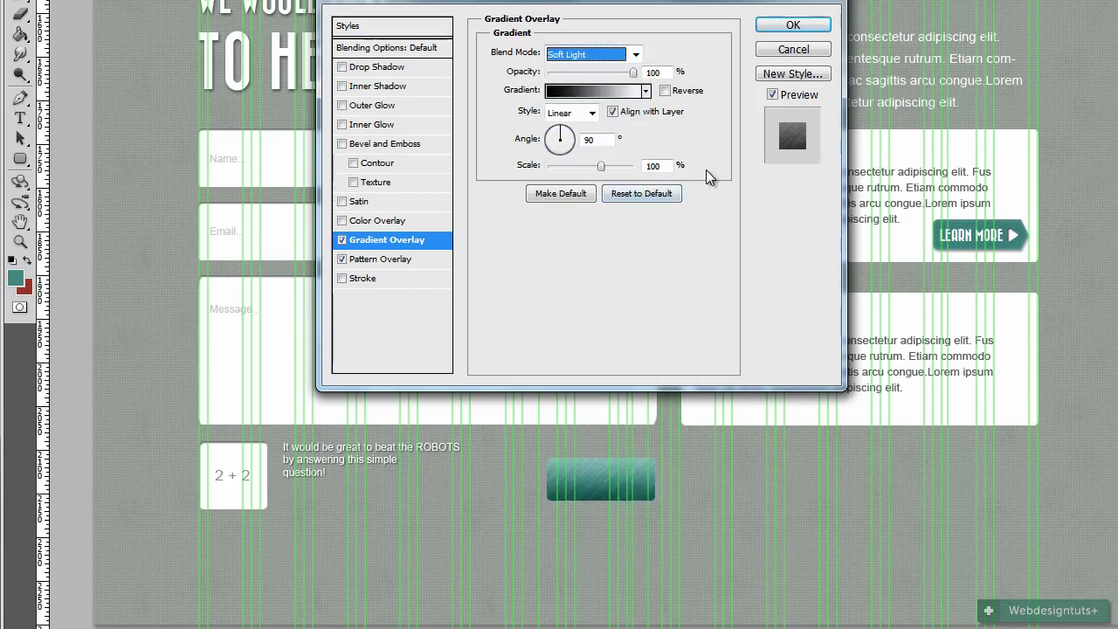
{"action": "left_click", "coordinate": [660, 72]}
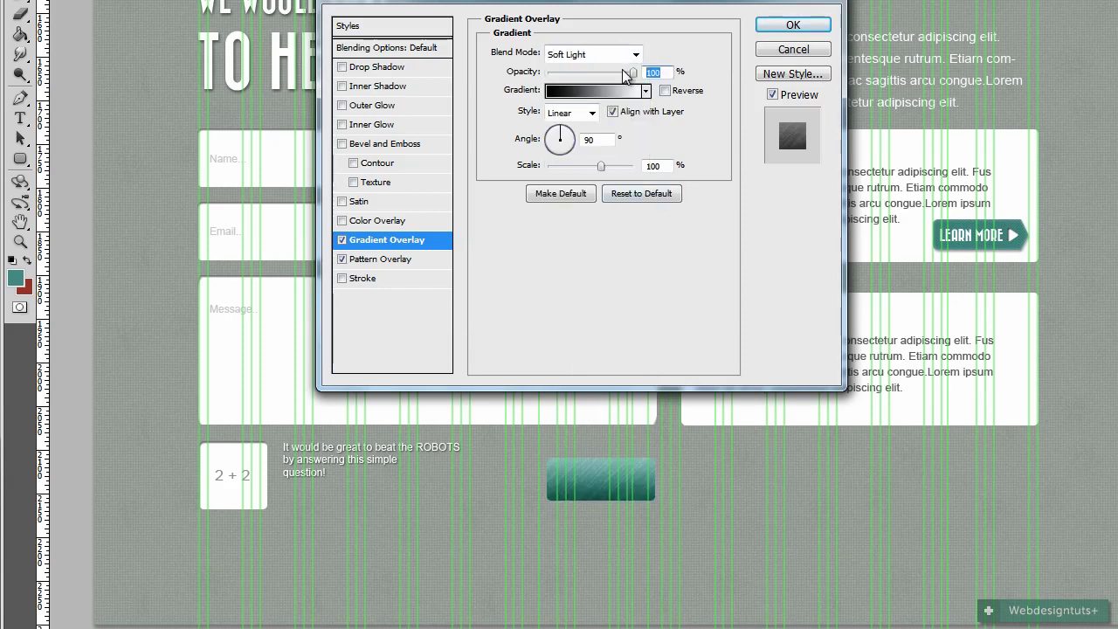
{"action": "type", "text": "40"}
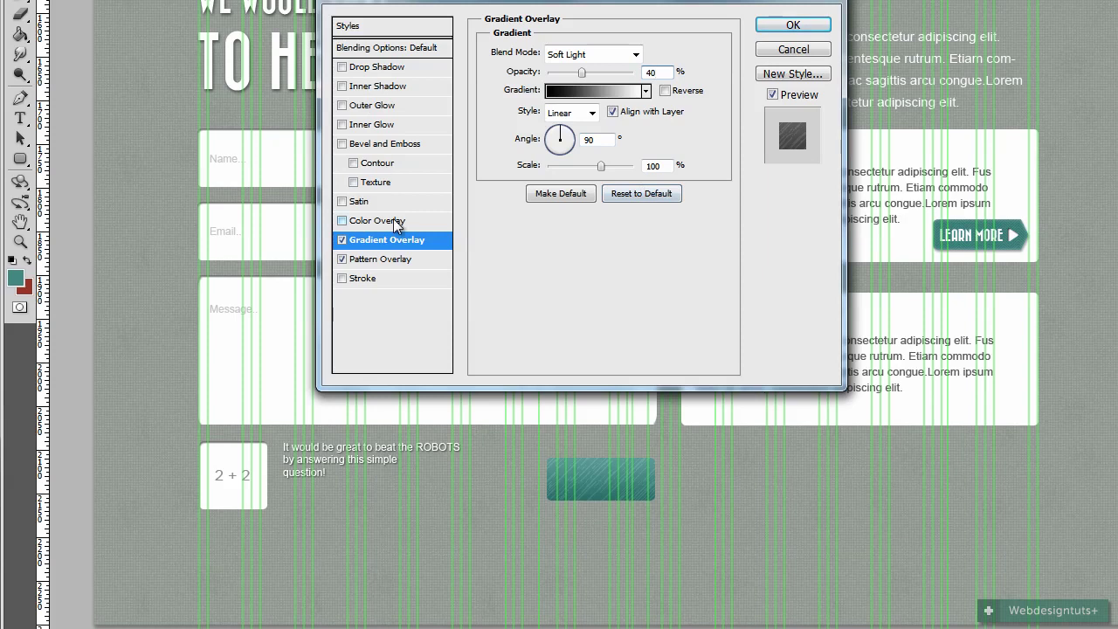
Add a Bevel and Emboss effect to the button with its size set to 0 px
{"action": "left_click", "coordinate": [376, 145]}
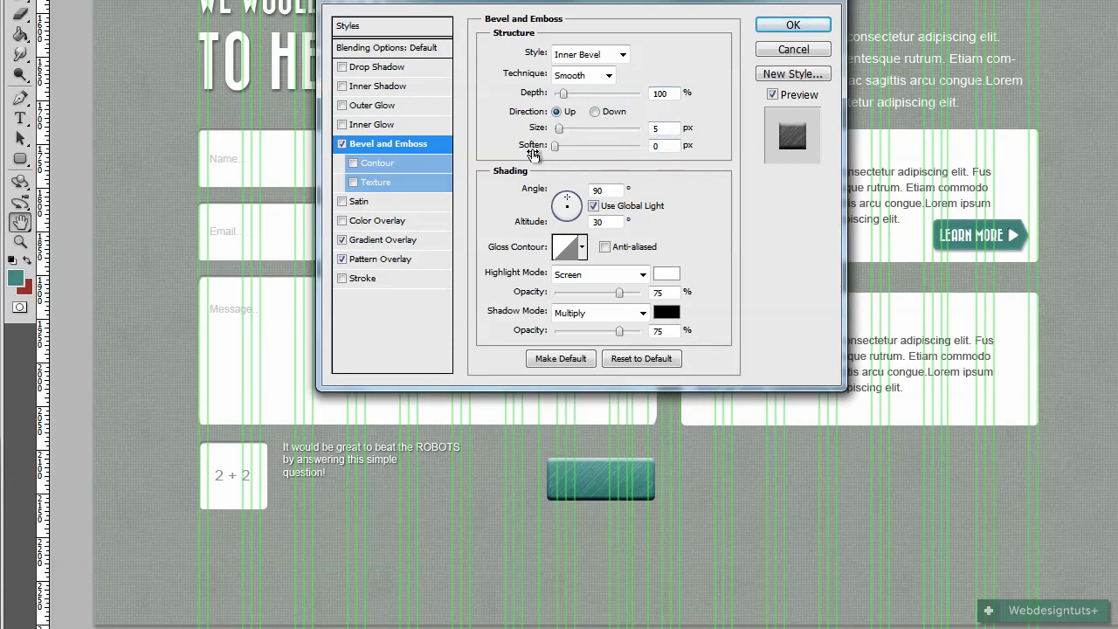
{"action": "double_click", "coordinate": [663, 125]}
{"action": "type", "text": "0"}
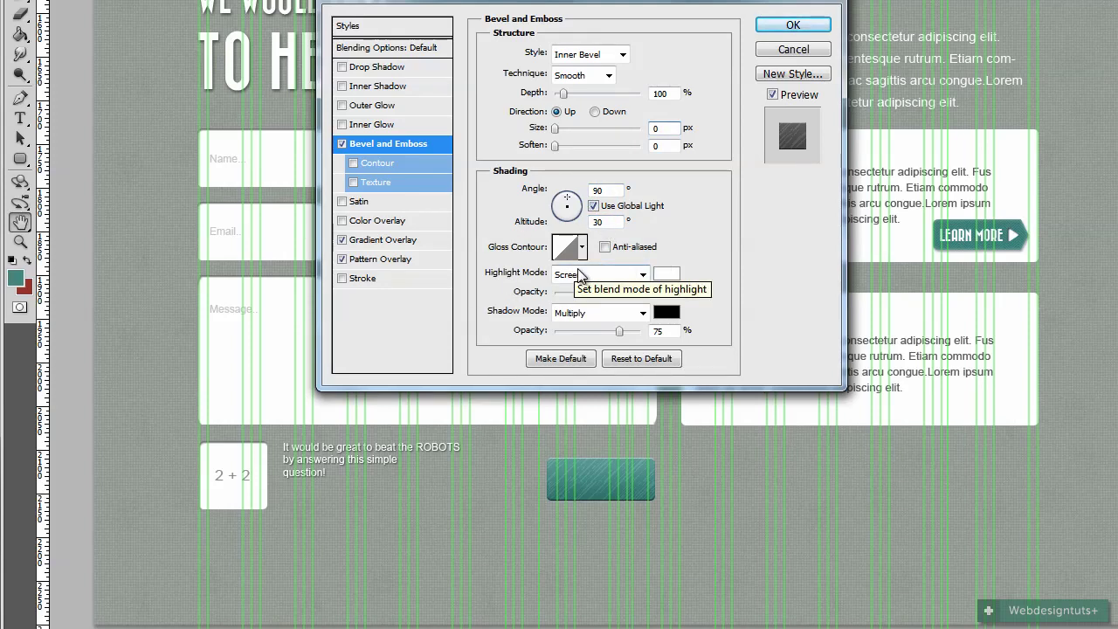
Set the bevel's highlight to Overlay at 100% opacity and its shadow to Linear Burn at 20% opacity
{"action": "left_click", "coordinate": [644, 275]}
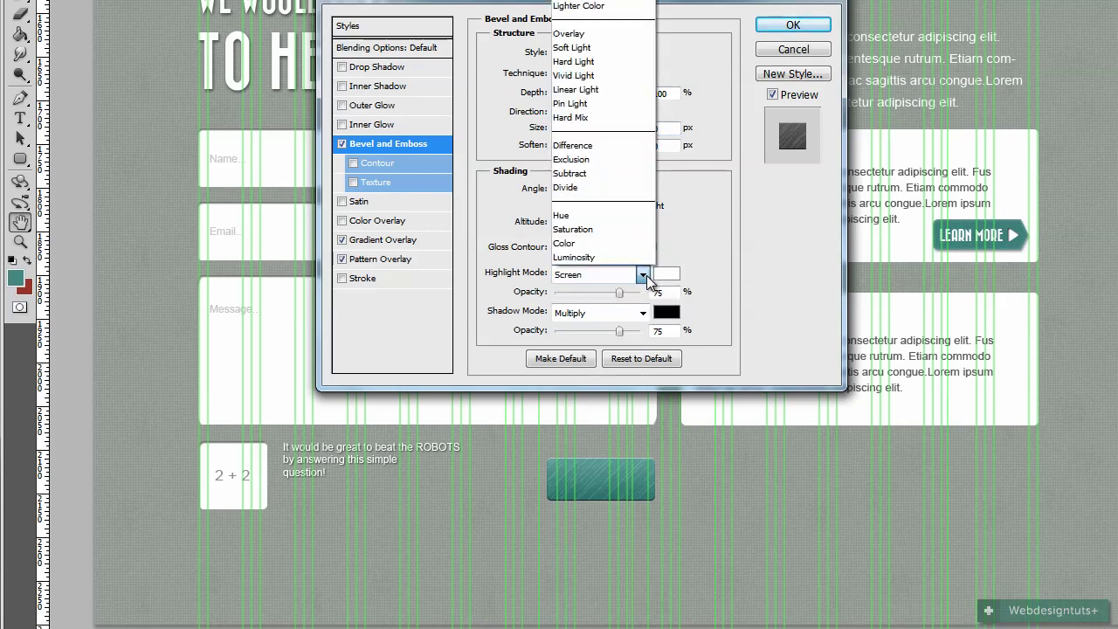
{"action": "left_click", "coordinate": [580, 39]}
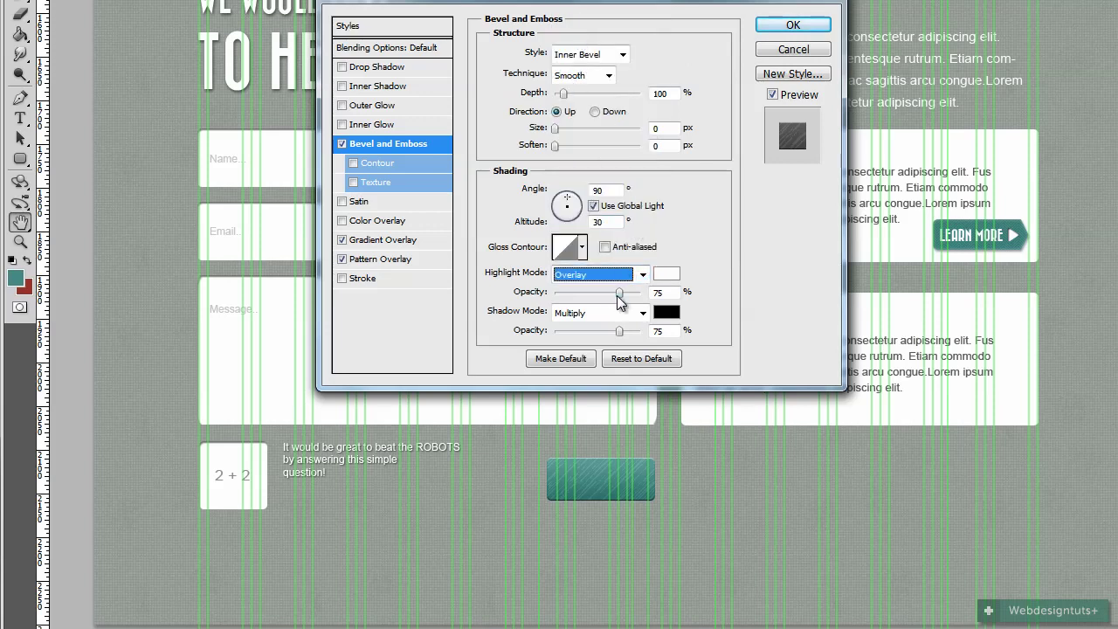
{"action": "left_click_drag", "start_coordinate": [619, 292], "coordinate": [701, 274]}
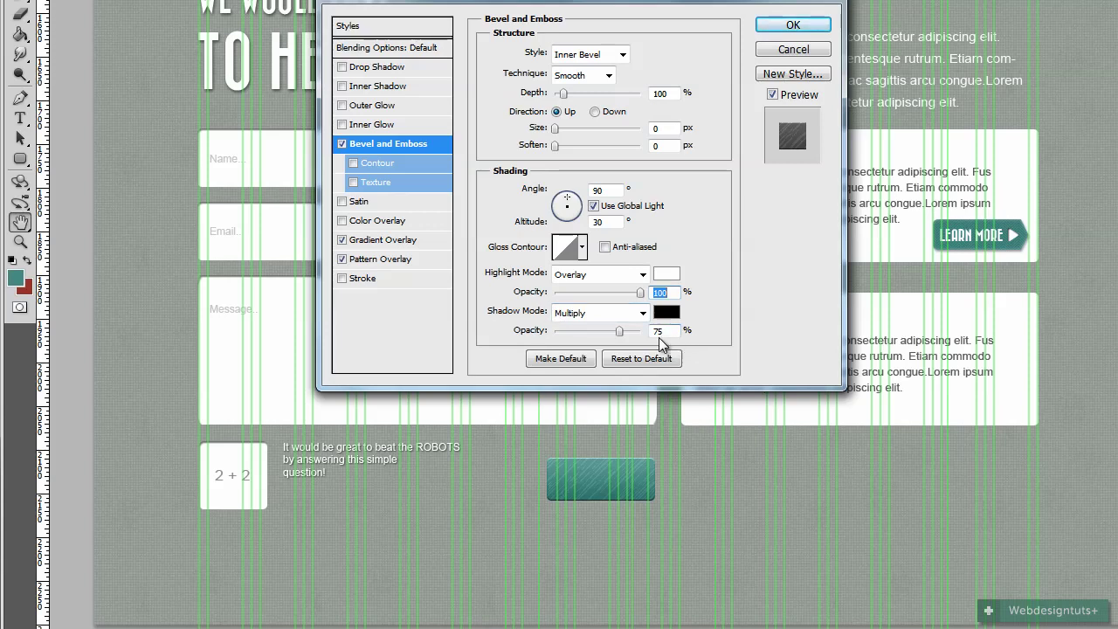
{"action": "left_click", "coordinate": [643, 313]}
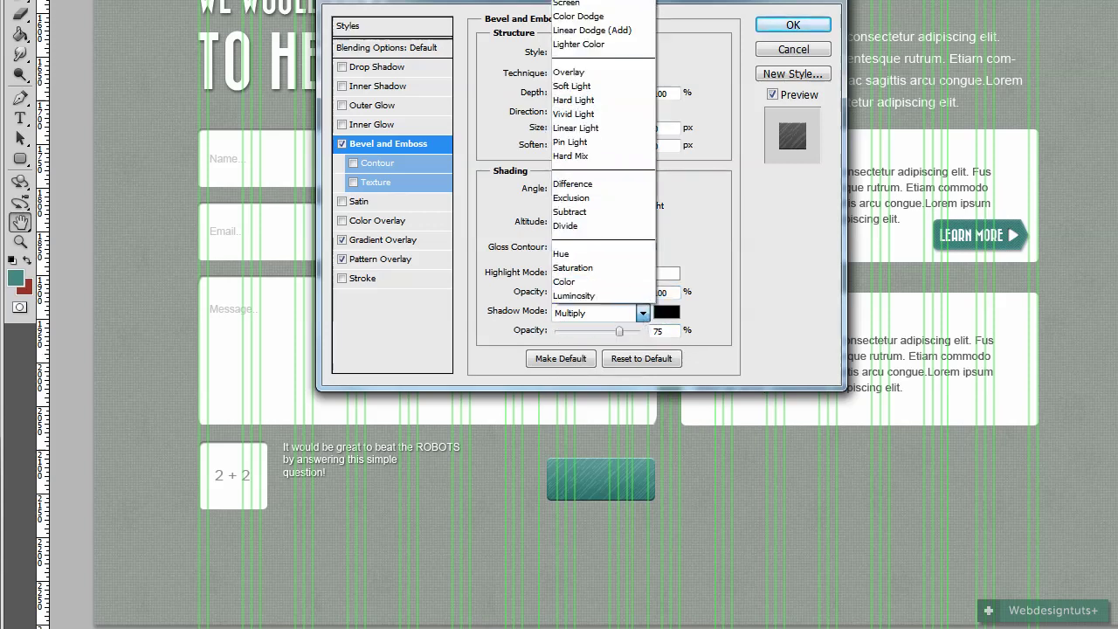
{"action": "left_click", "coordinate": [578, 0]}
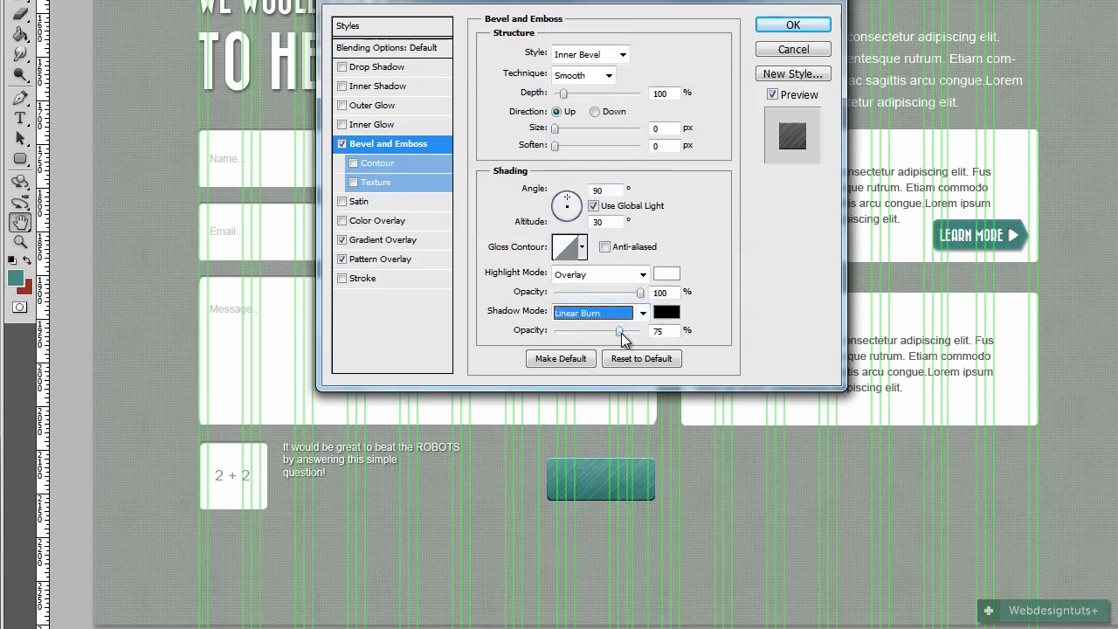
{"action": "left_click_drag", "start_coordinate": [623, 332], "coordinate": [572, 332]}
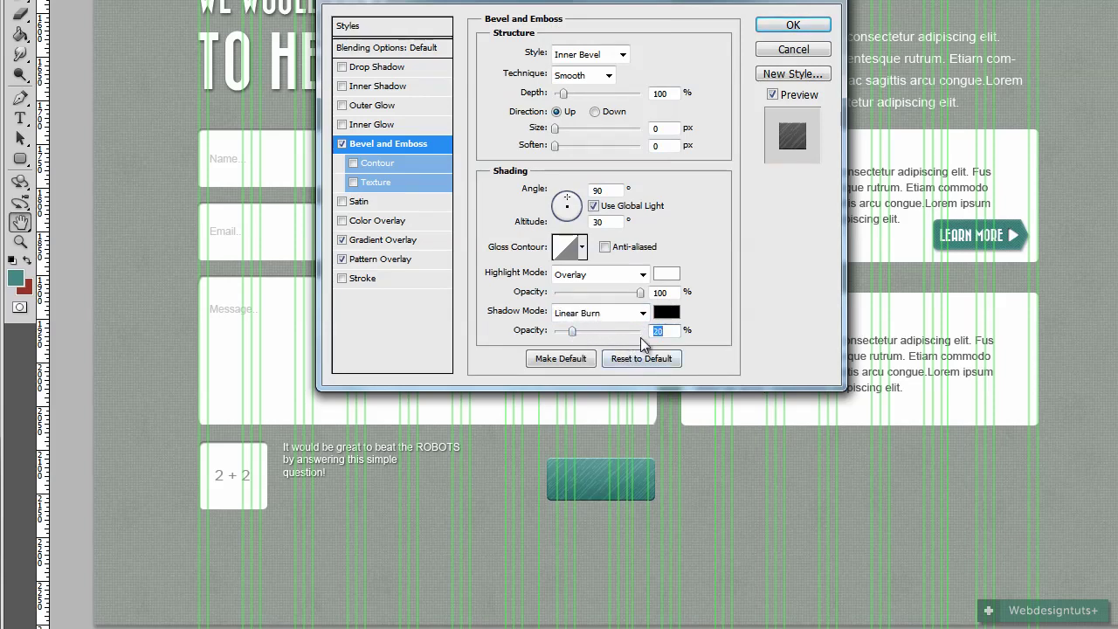
Add a white Inner Glow to the button with 30% opacity and a size of 4 px
{"action": "left_click", "coordinate": [389, 127]}
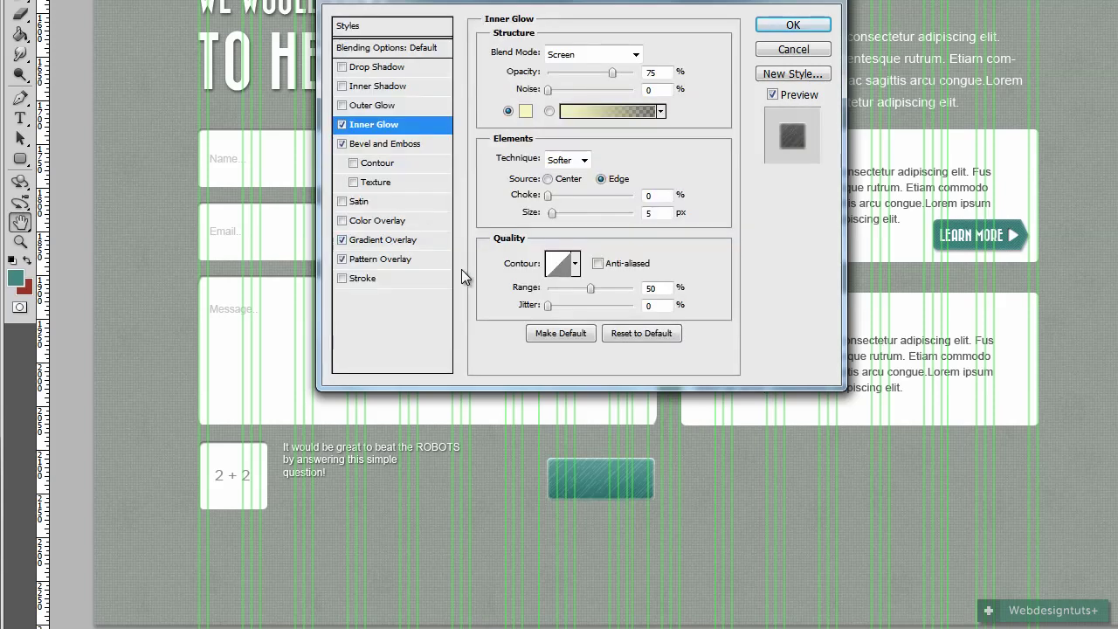
{"action": "left_click", "coordinate": [524, 112]}
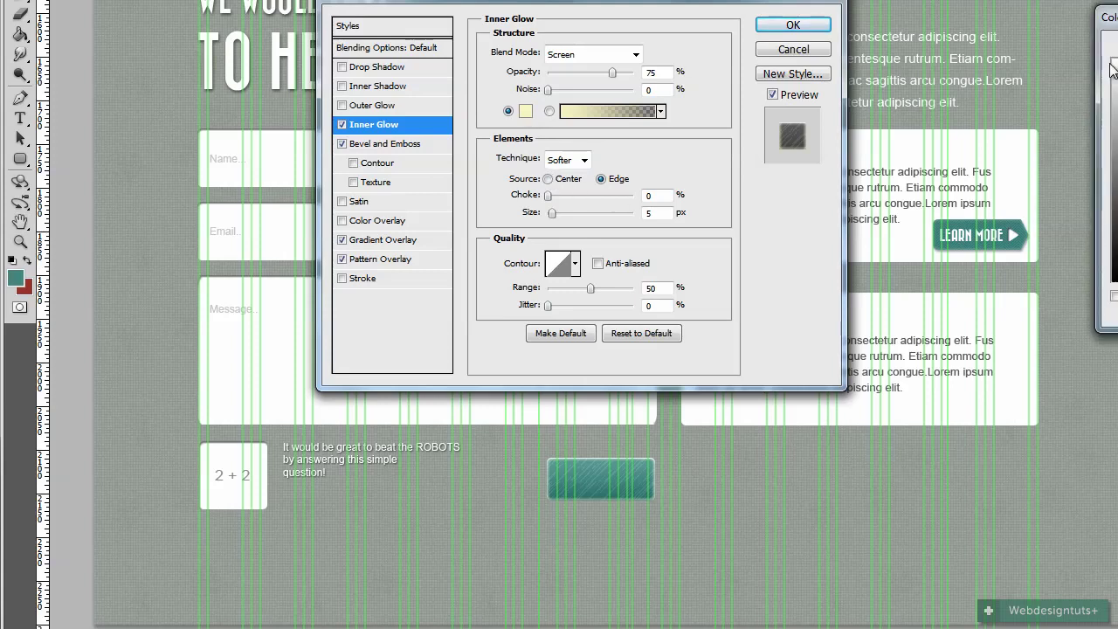
{"action": "key", "text": "Return"}
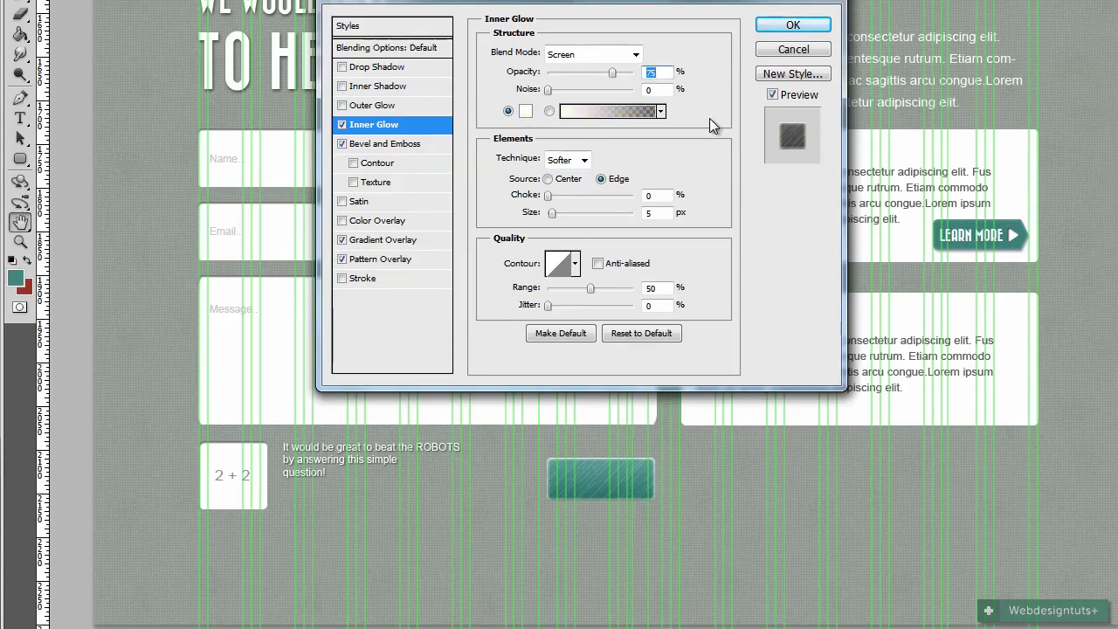
{"action": "type", "text": "30"}
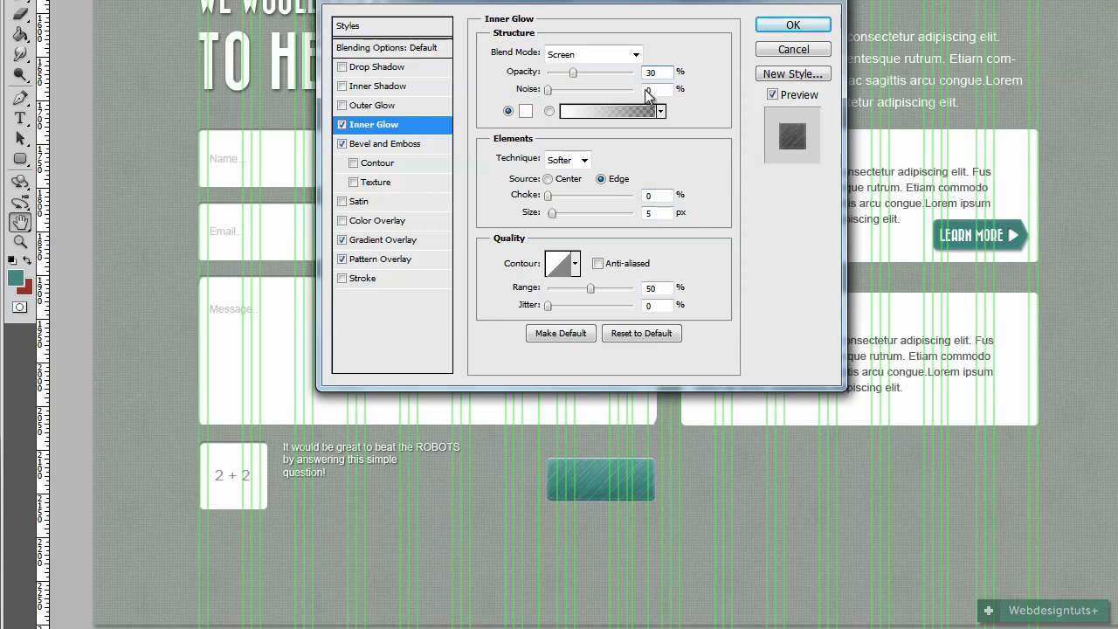
{"action": "double_click", "coordinate": [648, 213]}
{"action": "type", "text": "4"}
Add an Inner Shadow to the button with Overlay blending, 20% opacity, global light turned off and a -90° angle
{"action": "left_click", "coordinate": [369, 86]}
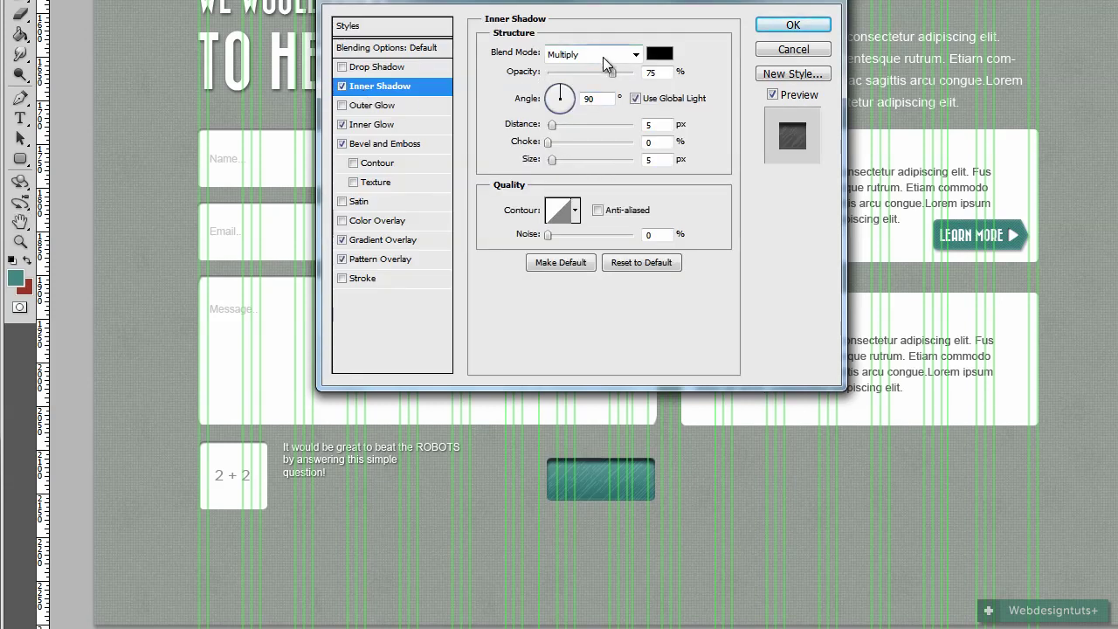
{"action": "left_click", "coordinate": [635, 54]}
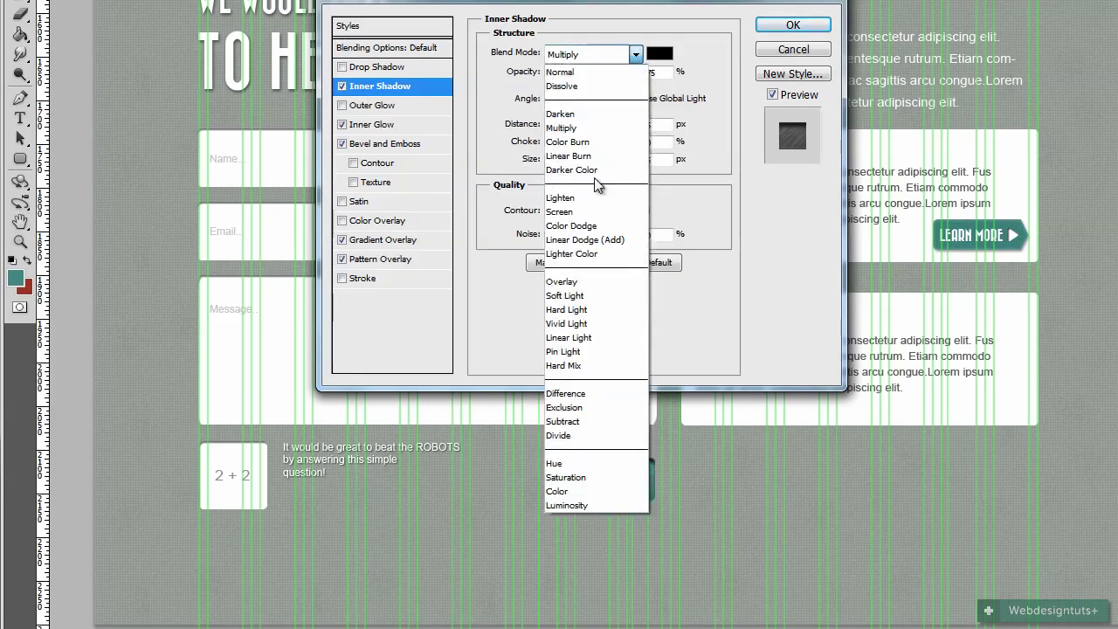
{"action": "left_click", "coordinate": [572, 282]}
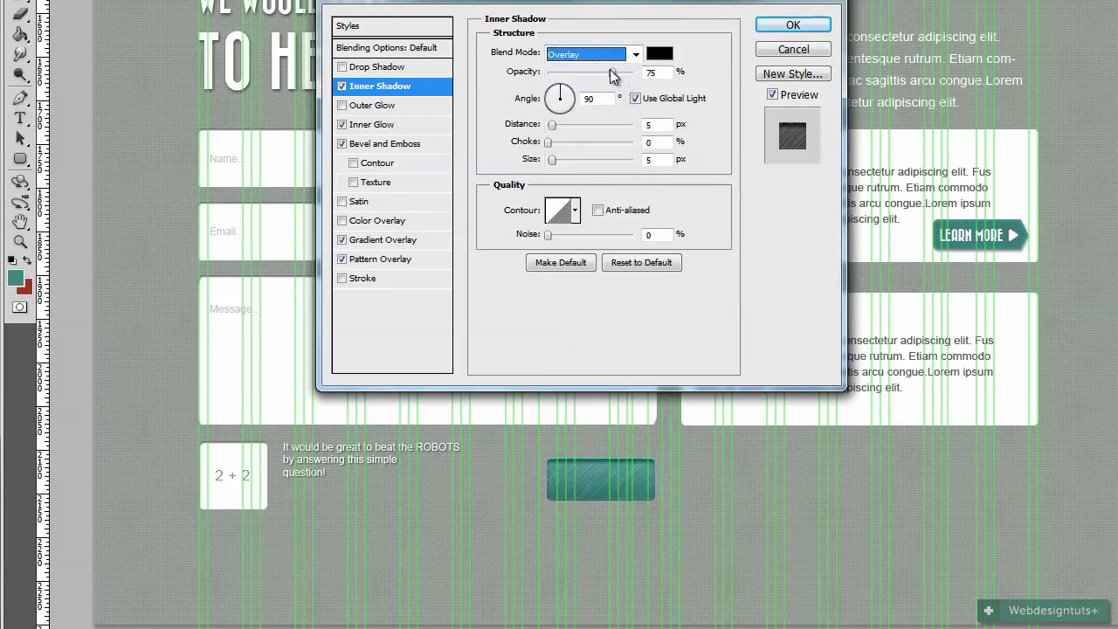
{"action": "left_click_drag", "start_coordinate": [612, 77], "coordinate": [566, 79]}
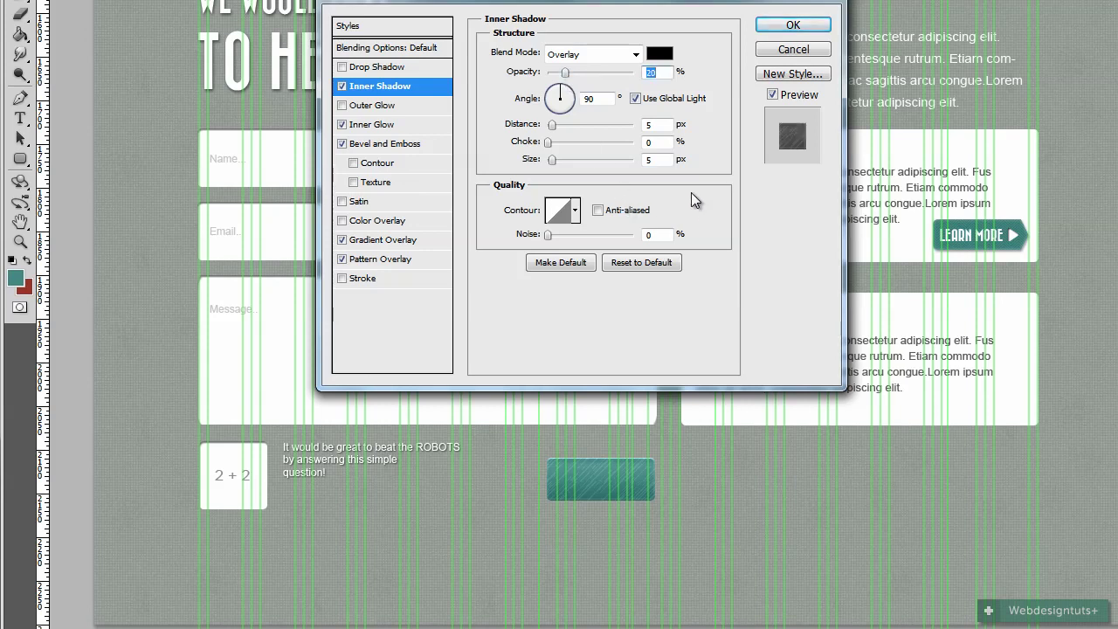
{"action": "left_click", "coordinate": [644, 99]}
{"action": "left_click_drag", "start_coordinate": [602, 99], "coordinate": [580, 102]}
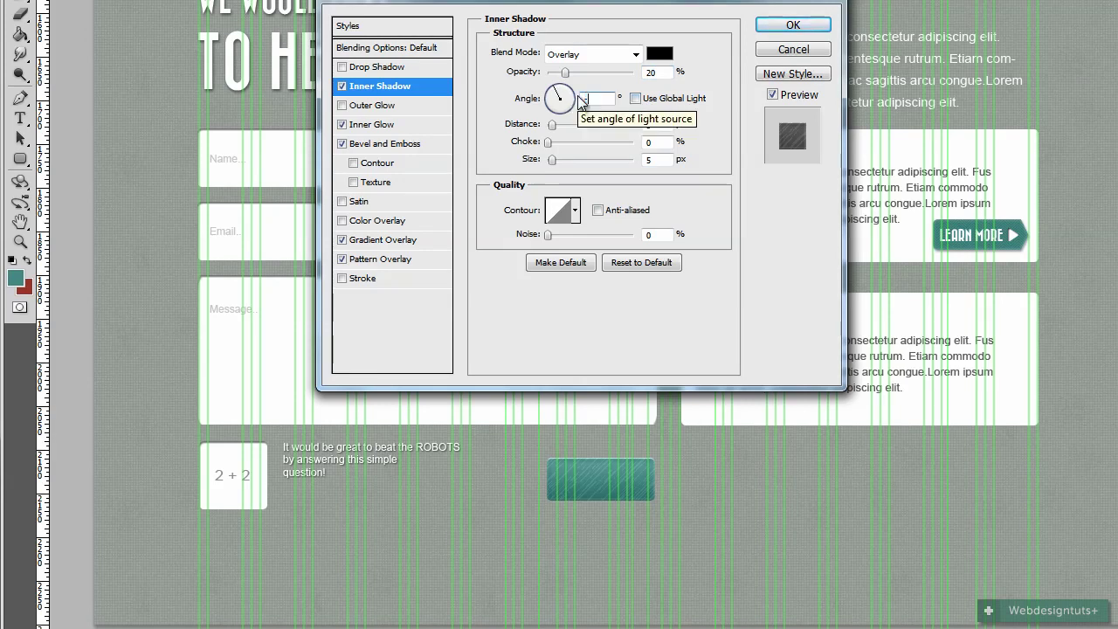
{"action": "type", "text": "-90"}
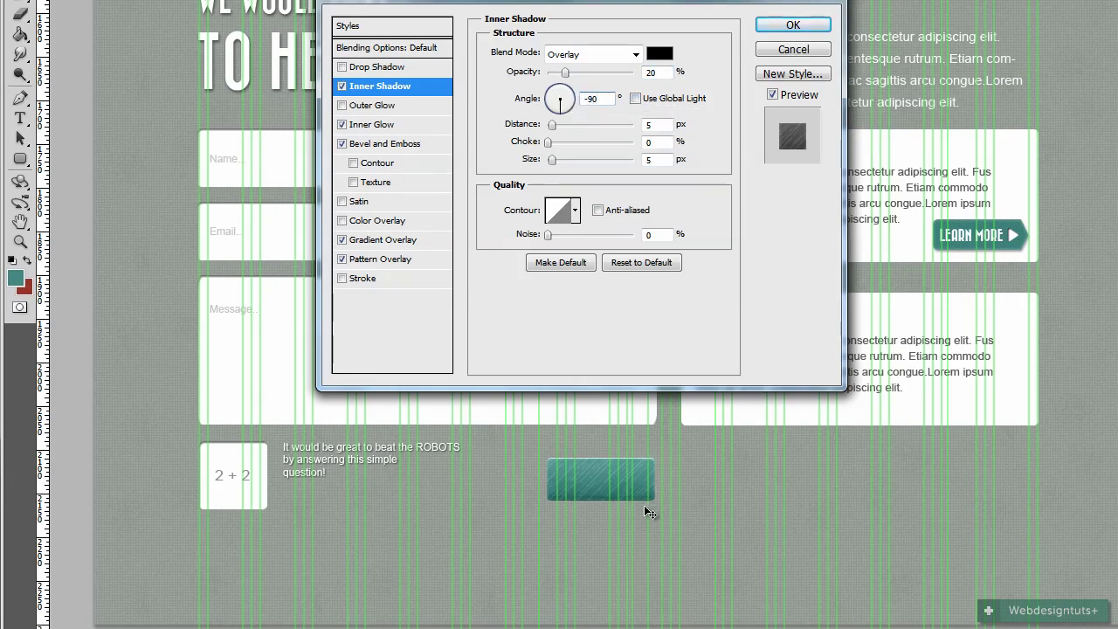
Set the button's inner shadow distance to 16 px and its size to 20 px
{"action": "double_click", "coordinate": [650, 124]}
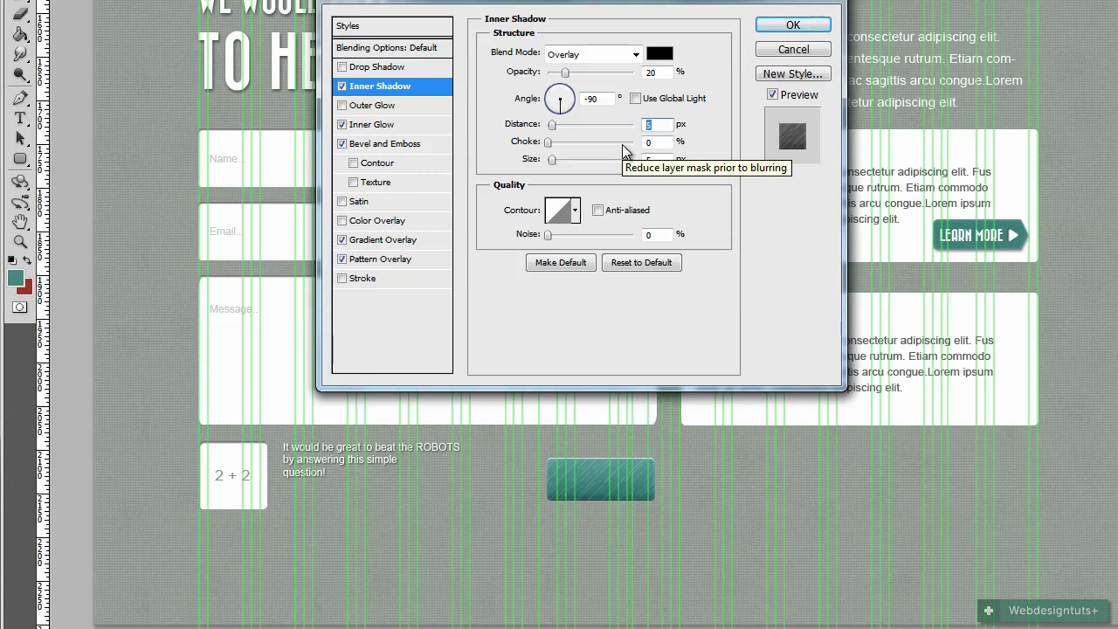
{"action": "type", "text": "145"}
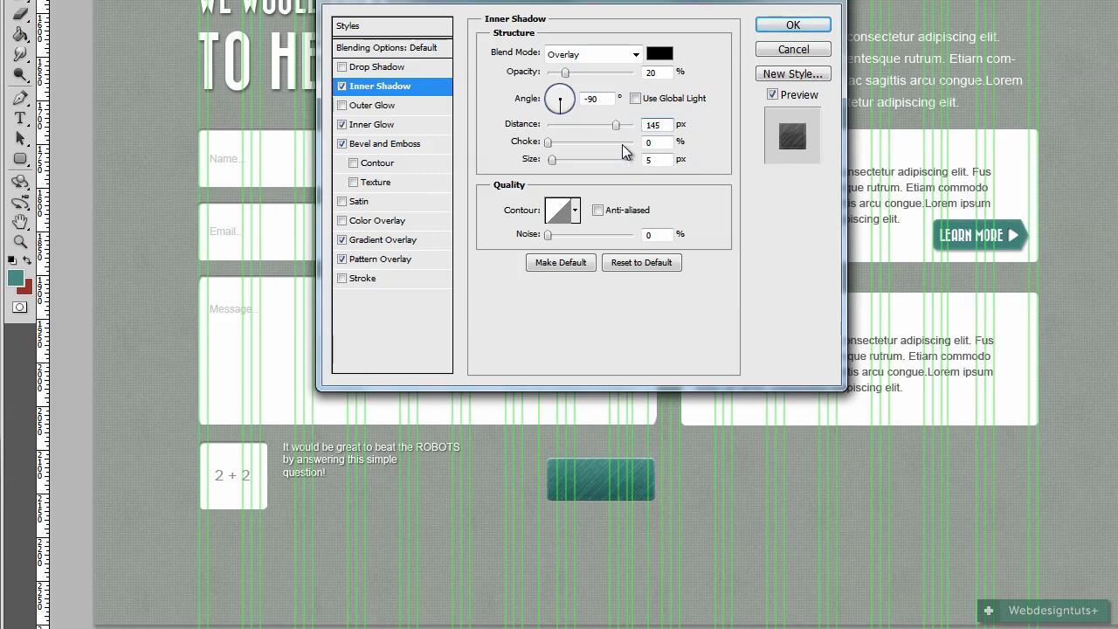
{"action": "key", "text": "BackSpace"}
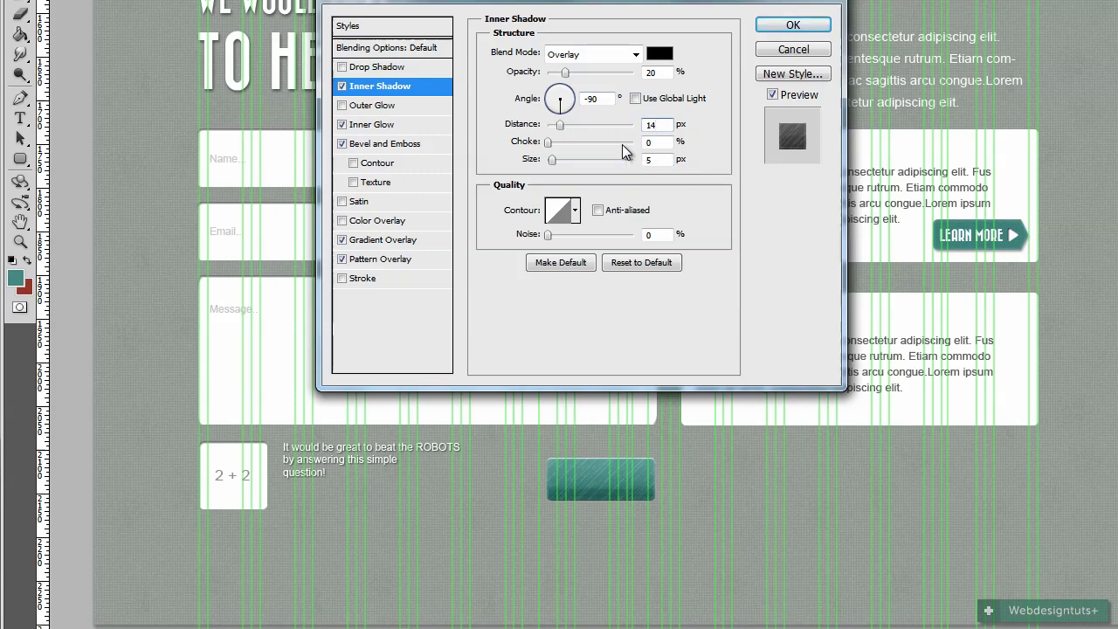
{"action": "key", "text": "Up"}
{"action": "key", "text": "Up"}
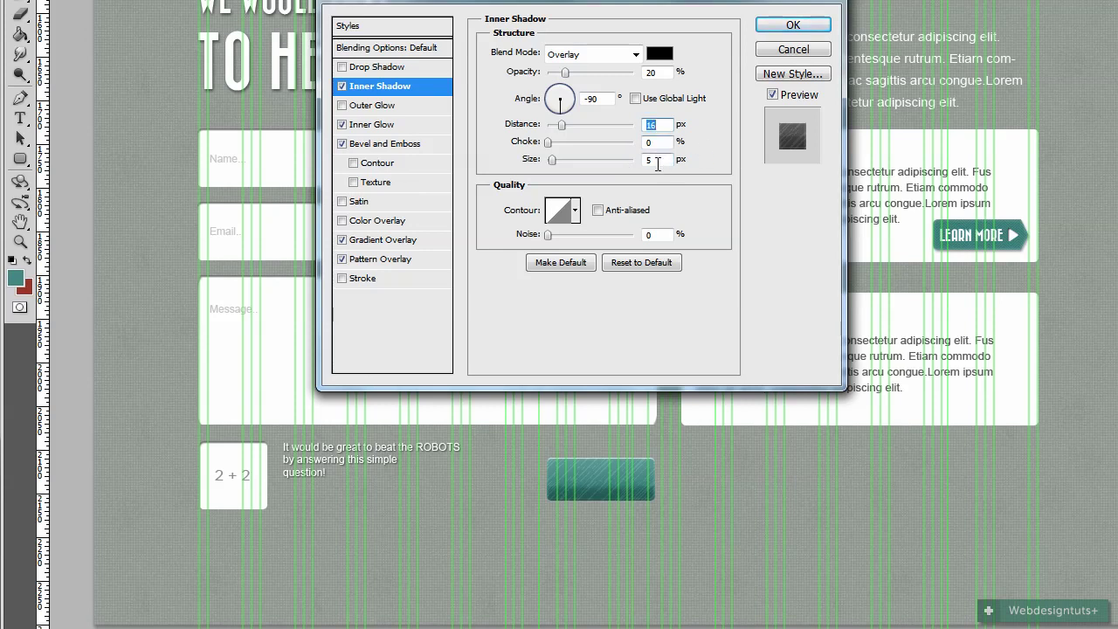
{"action": "double_click", "coordinate": [653, 159]}
{"action": "type", "text": "20"}
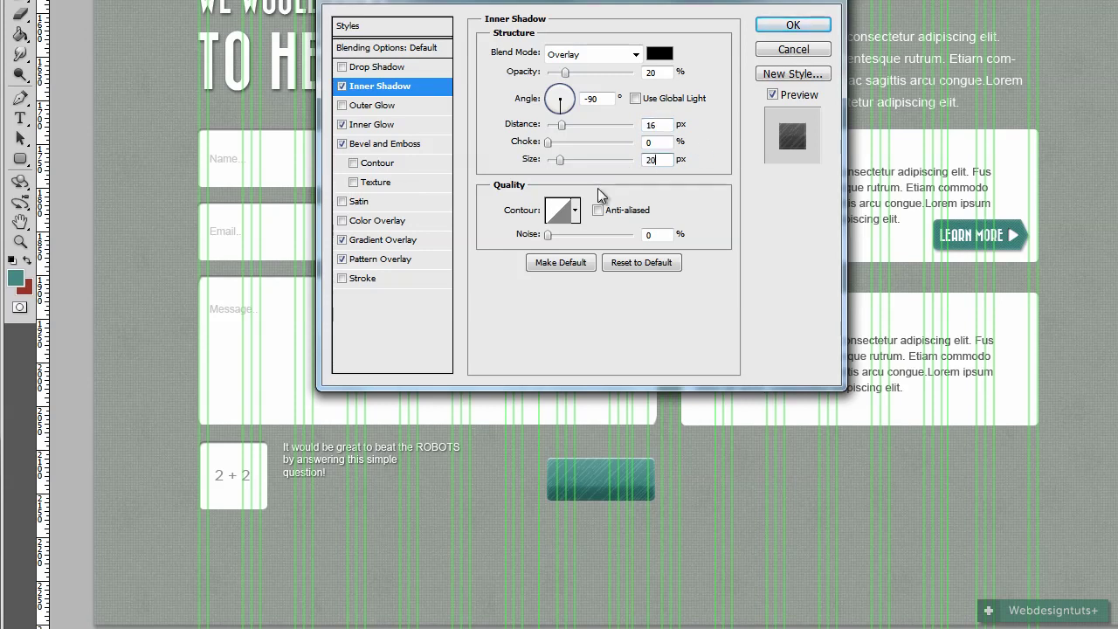
Compare the button with and without its inner shadow, leaving the effect enabled
{"action": "left_click", "coordinate": [342, 86]}
{"action": "left_click", "coordinate": [342, 86]}
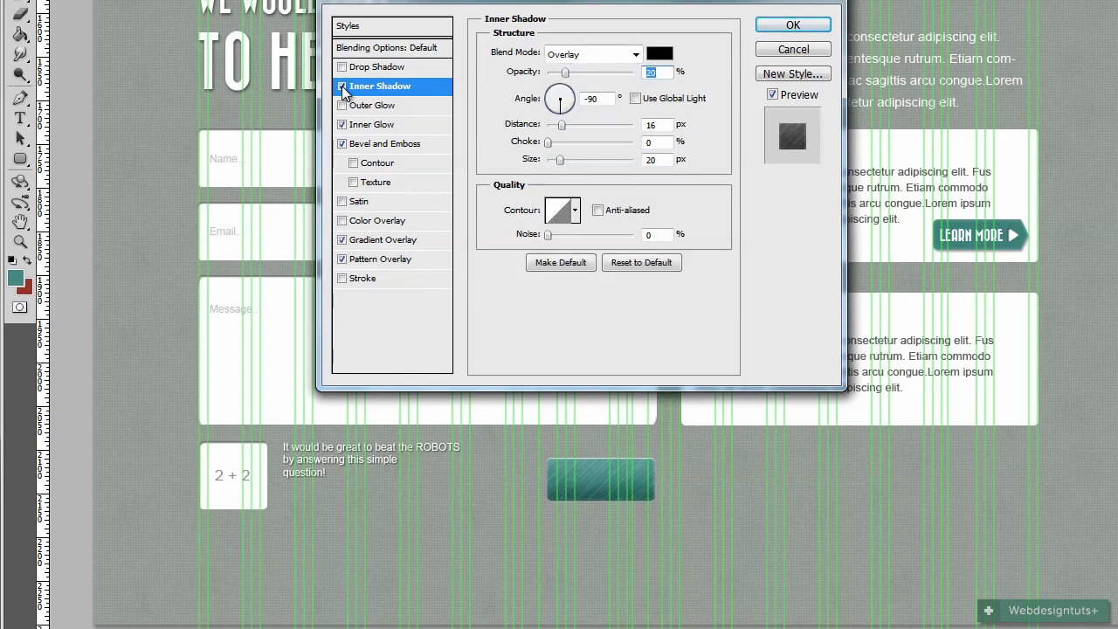
{"action": "left_click", "coordinate": [341, 86]}
{"action": "left_click", "coordinate": [342, 85]}
{"action": "left_click", "coordinate": [341, 86]}
{"action": "left_click", "coordinate": [341, 86]}
Add a Drop Shadow to the button with 40% opacity, 2 px distance and 4 px size, and apply the layer style
{"action": "left_click", "coordinate": [359, 67]}
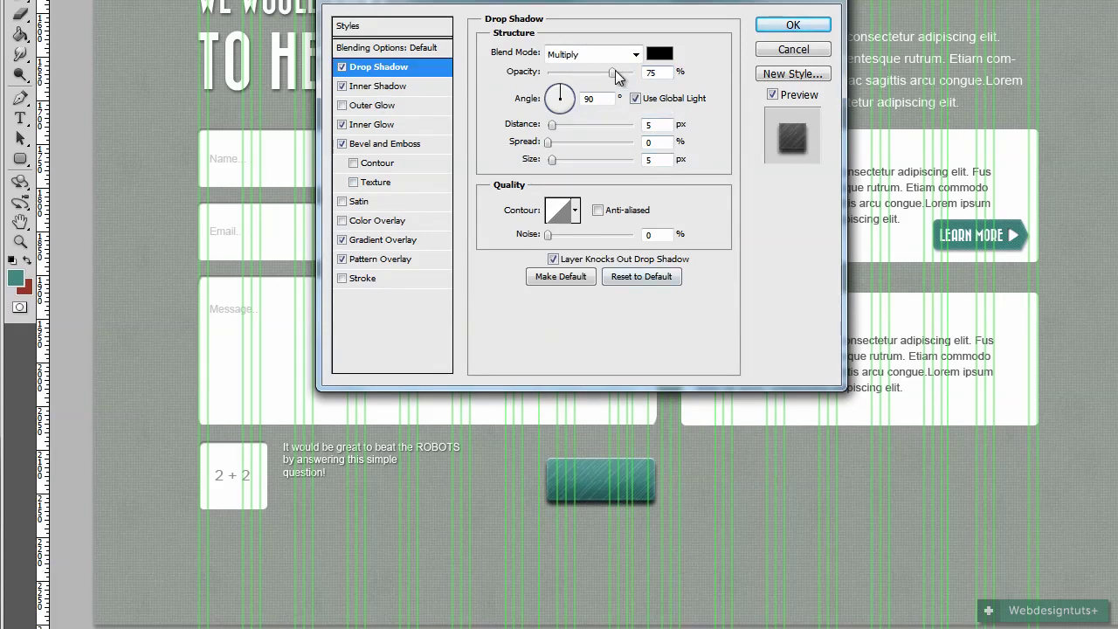
{"action": "left_click_drag", "start_coordinate": [612, 73], "coordinate": [585, 79]}
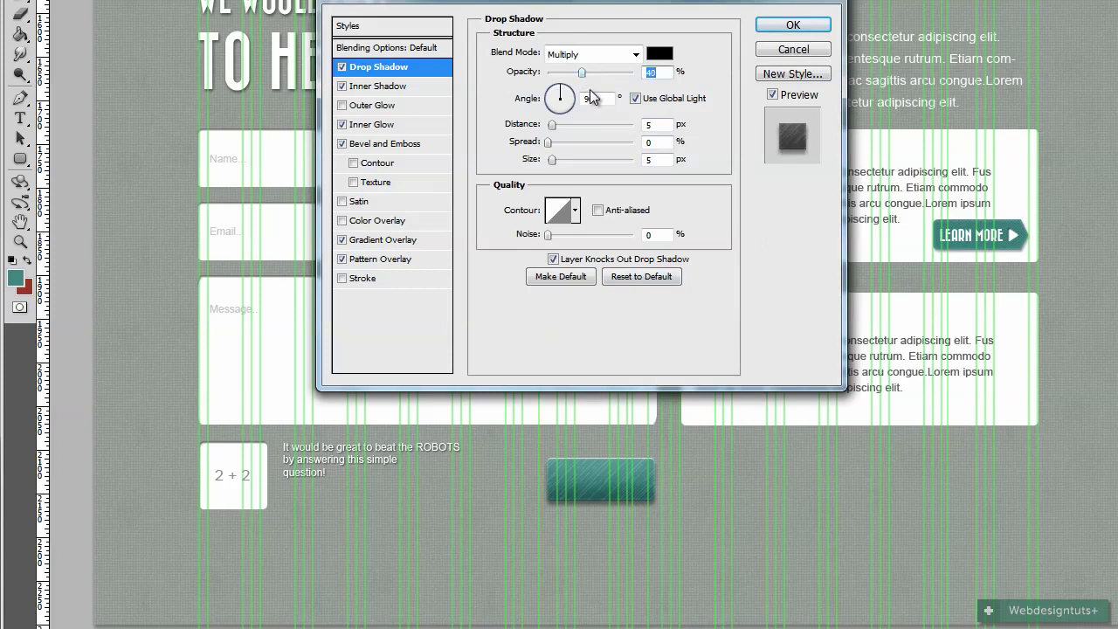
{"action": "key", "text": "Tab"}
{"action": "key", "text": "Tab"}
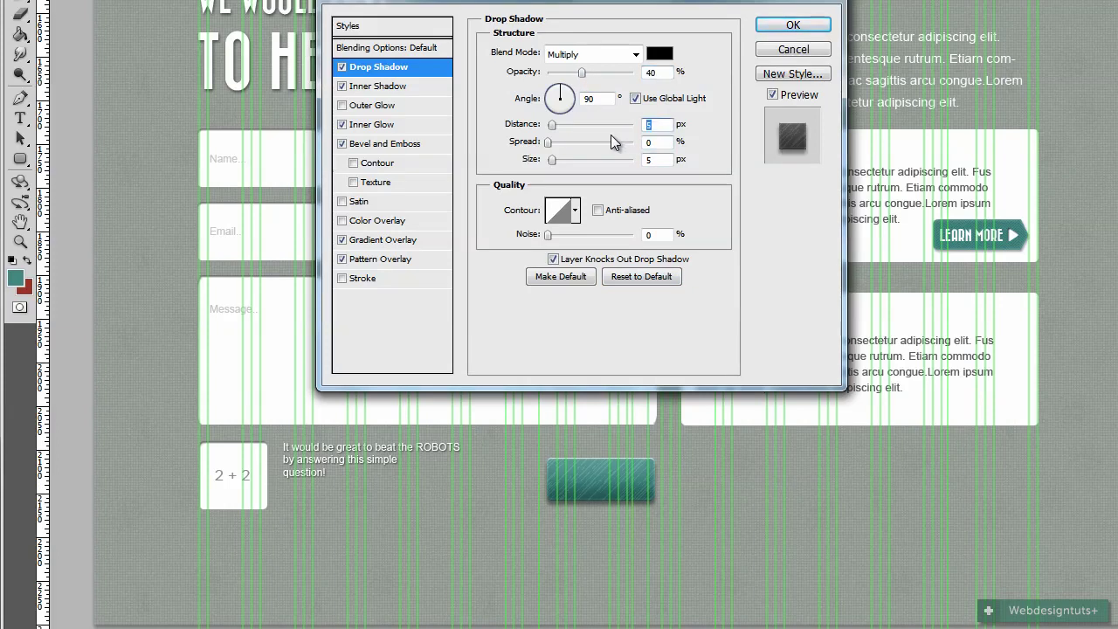
{"action": "type", "text": "2"}
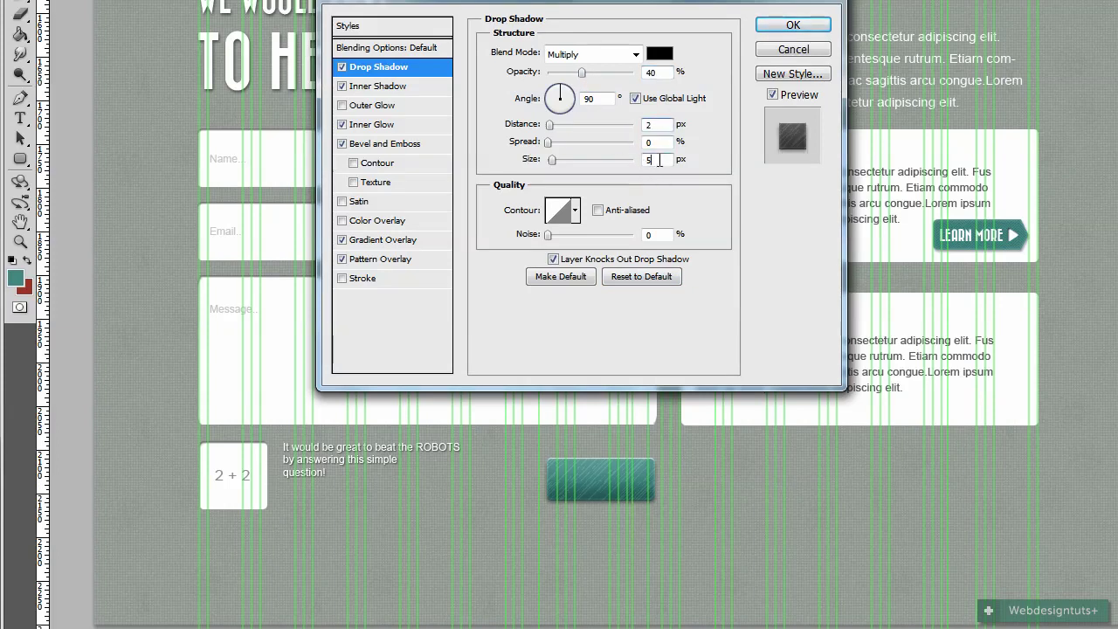
{"action": "key", "text": "Tab"}
{"action": "key", "text": "Tab"}
{"action": "type", "text": "4"}
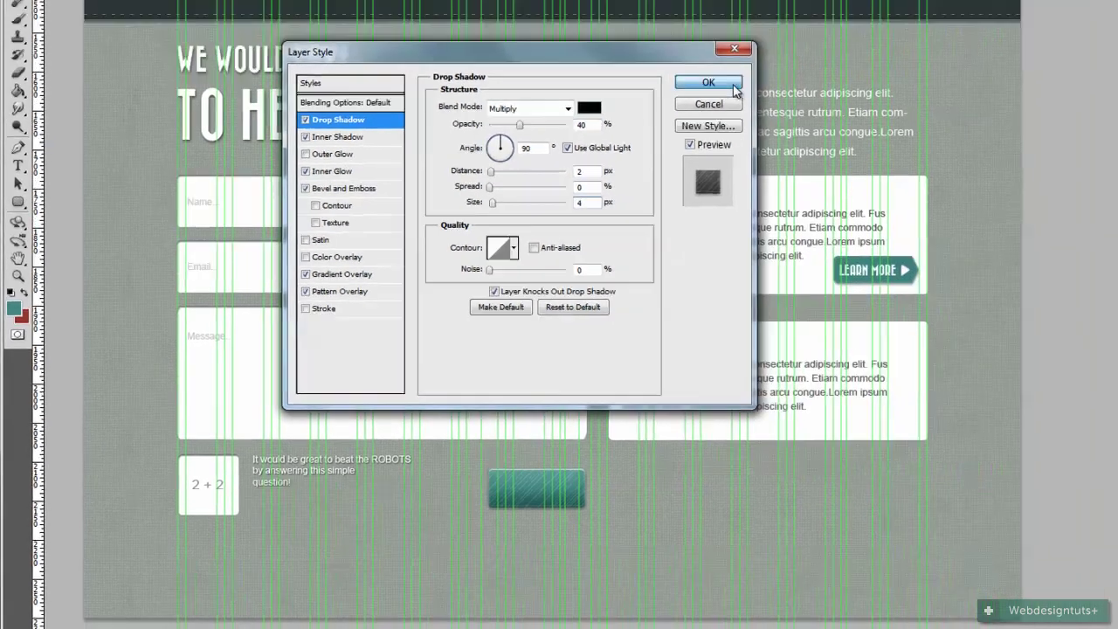
{"action": "left_click", "coordinate": [793, 25]}
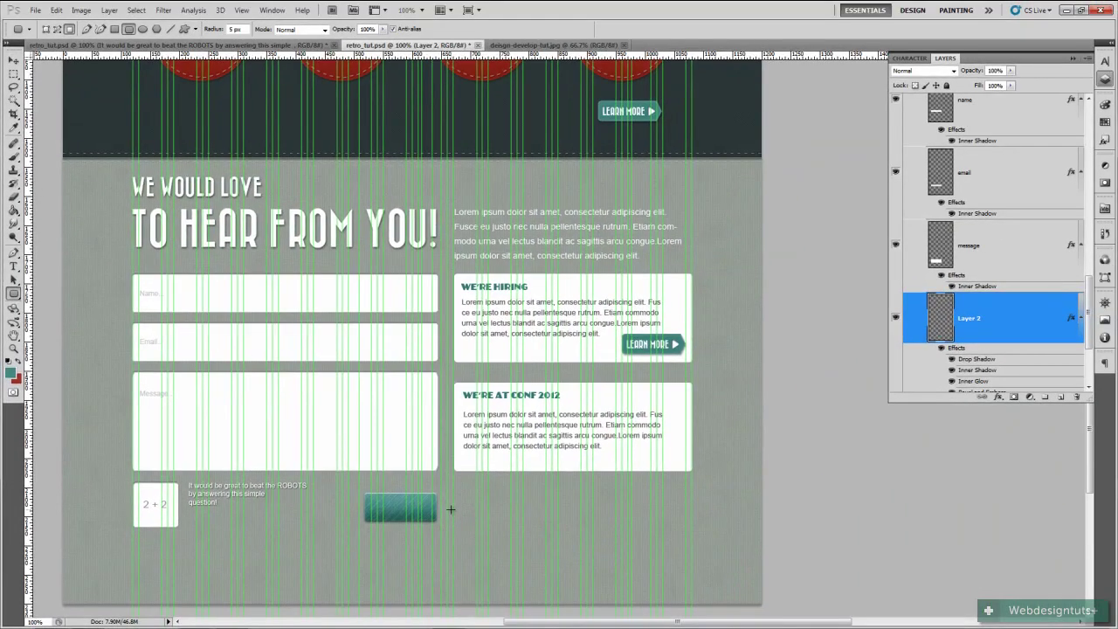
Hide the guides and rename the button's layer as "send btn bg"
{"action": "key", "text": "ctrl+semicolon"}
{"action": "left_click_drag", "start_coordinate": [460, 516], "coordinate": [481, 314]}
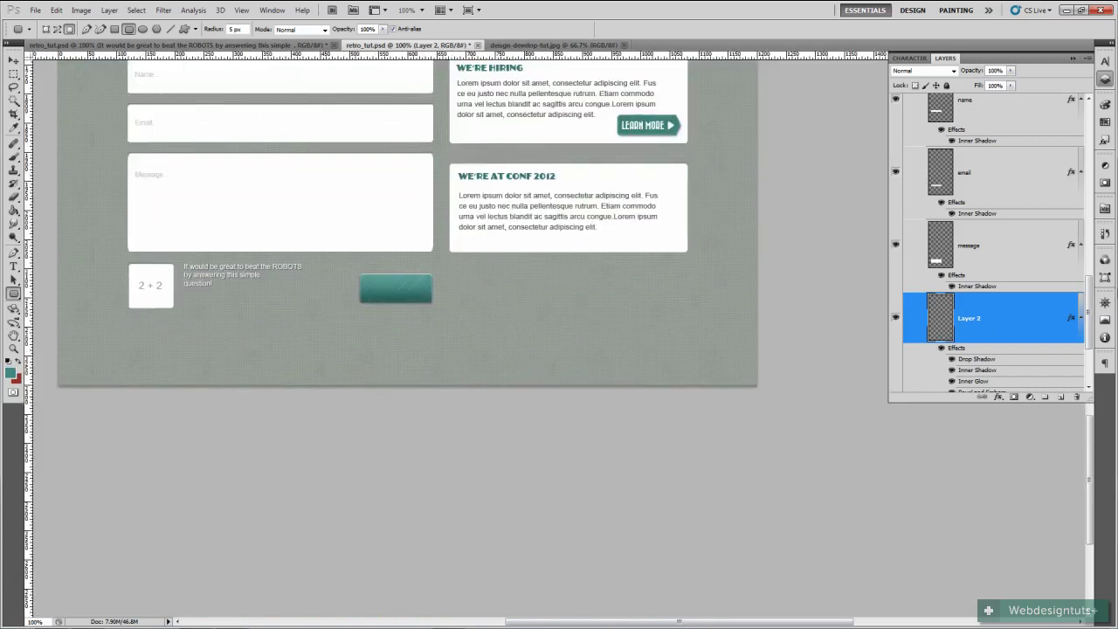
{"action": "double_click", "coordinate": [974, 320]}
{"action": "type", "text": "send btn bg"}
{"action": "key", "text": "Return"}
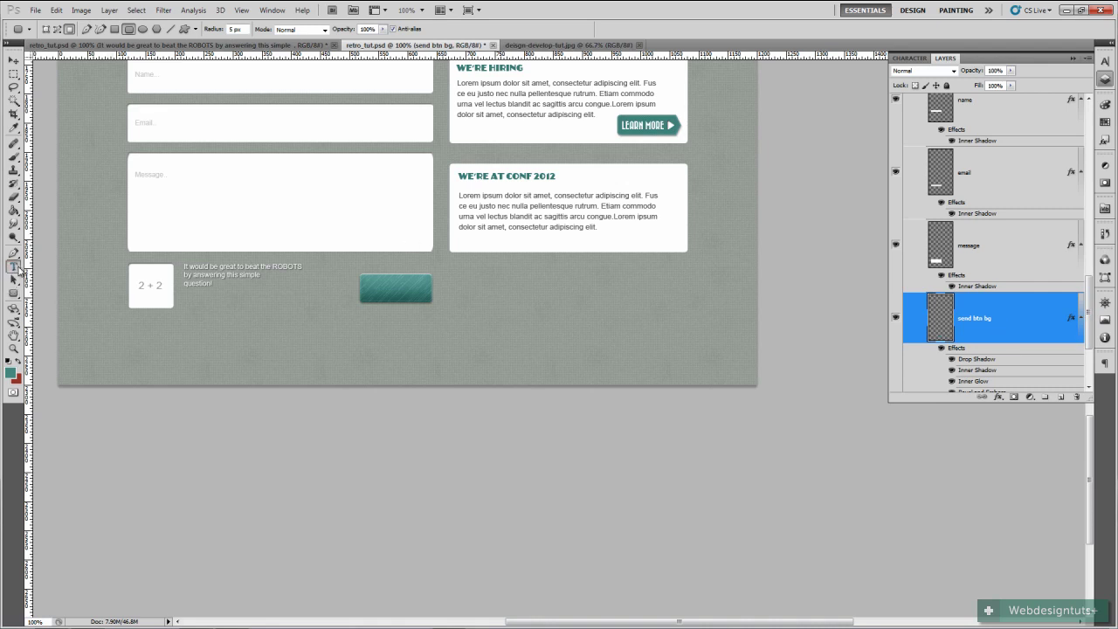
Add the text SEND on the teal button in 18 px Arial, coloured off-white #f7fafa
{"action": "key", "text": "i"}
{"action": "left_click", "coordinate": [11, 371]}
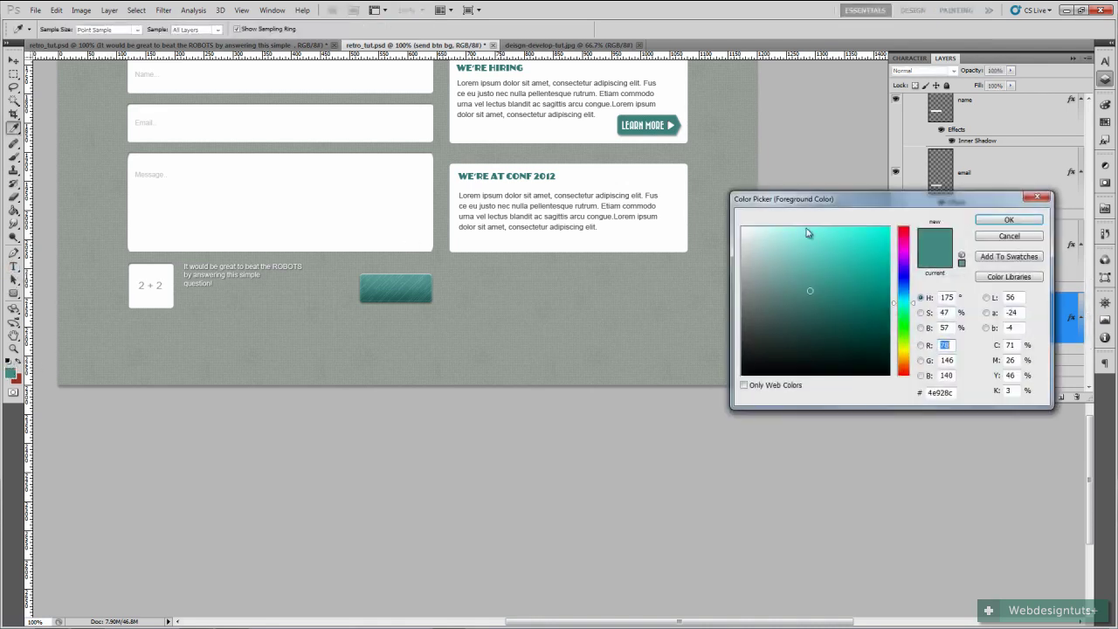
{"action": "left_click", "coordinate": [743, 229]}
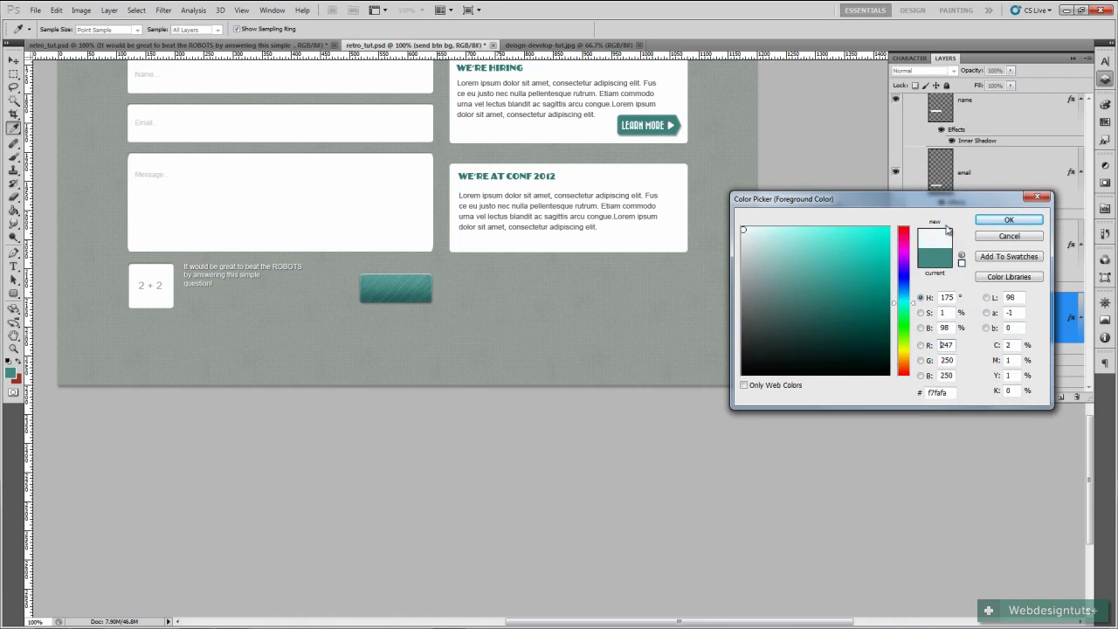
{"action": "left_click", "coordinate": [1007, 221]}
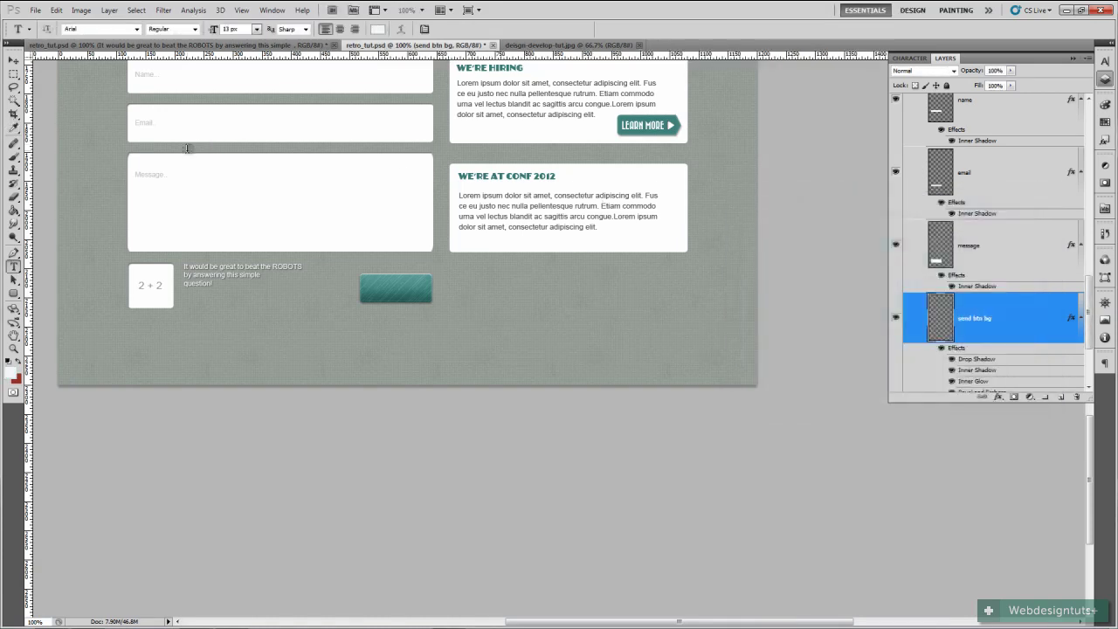
{"action": "key", "text": "t"}
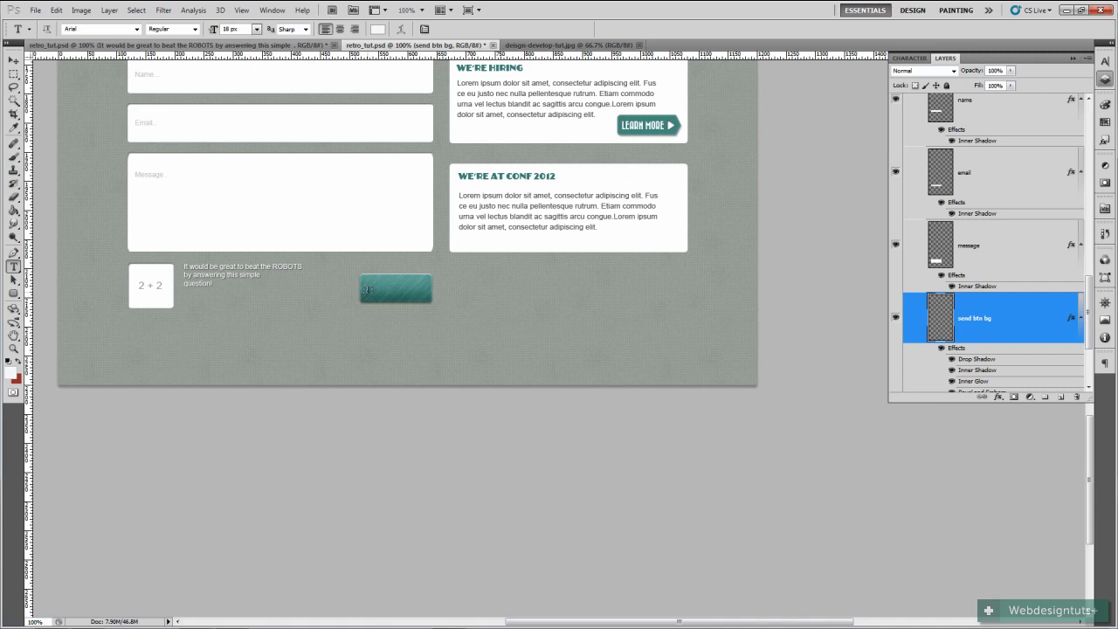
{"action": "left_click", "coordinate": [367, 290]}
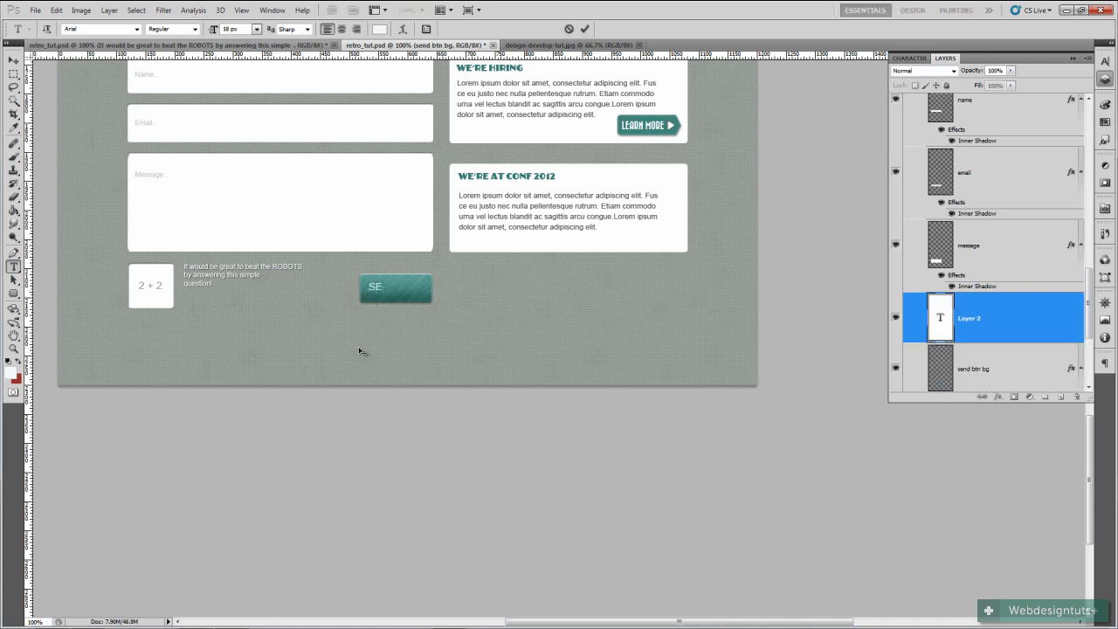
{"action": "left_click", "coordinate": [584, 29]}
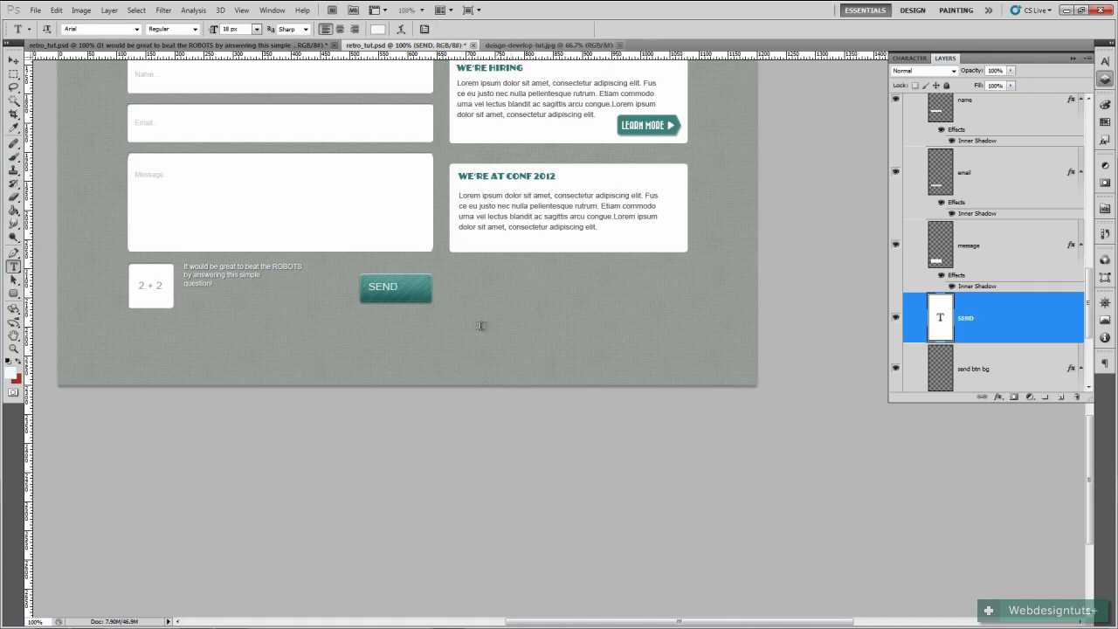
Enlarge the SEND text to 23 px and shift it slightly toward the button's left edge
{"action": "left_click", "coordinate": [271, 9]}
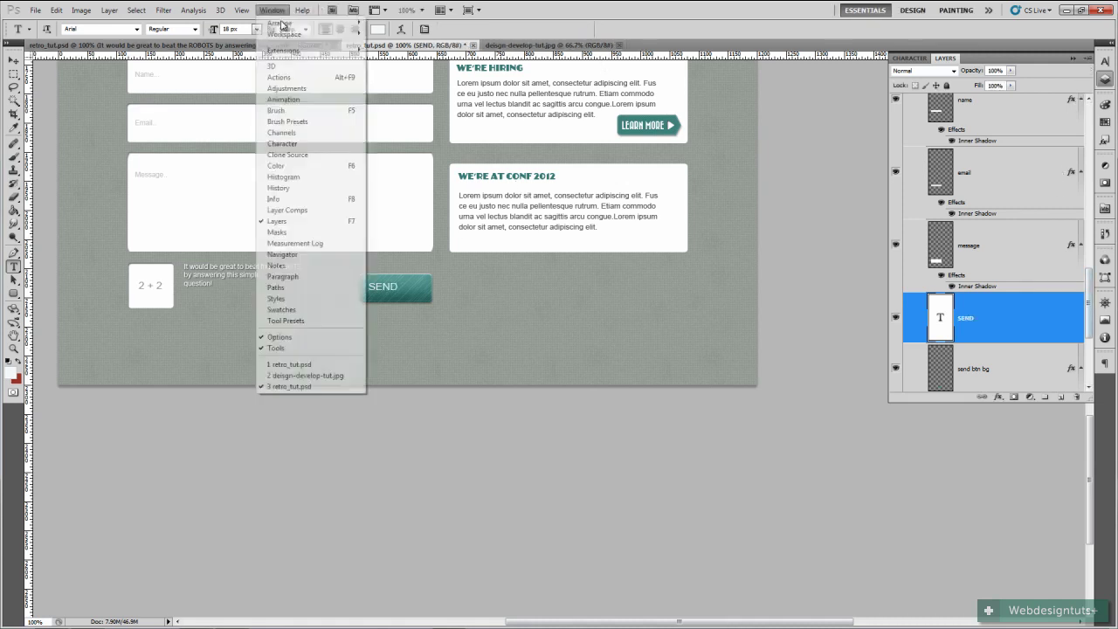
{"action": "left_click", "coordinate": [282, 143]}
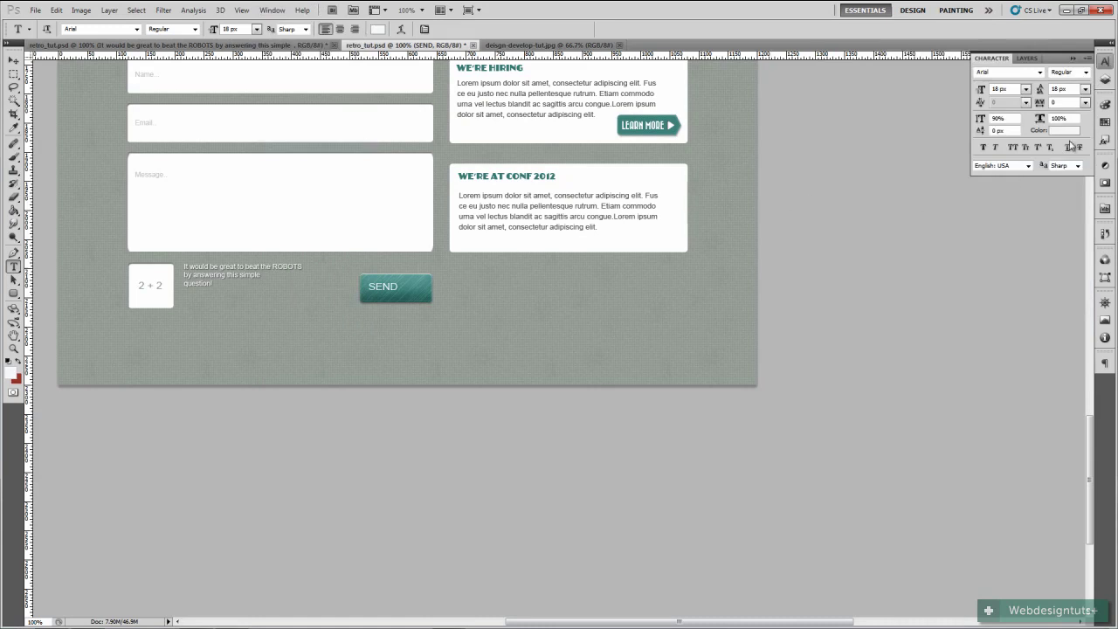
{"action": "left_click_drag", "start_coordinate": [979, 91], "coordinate": [981, 91]}
{"action": "left_click", "coordinate": [13, 60]}
{"action": "left_click_drag", "start_coordinate": [390, 298], "coordinate": [388, 300]}
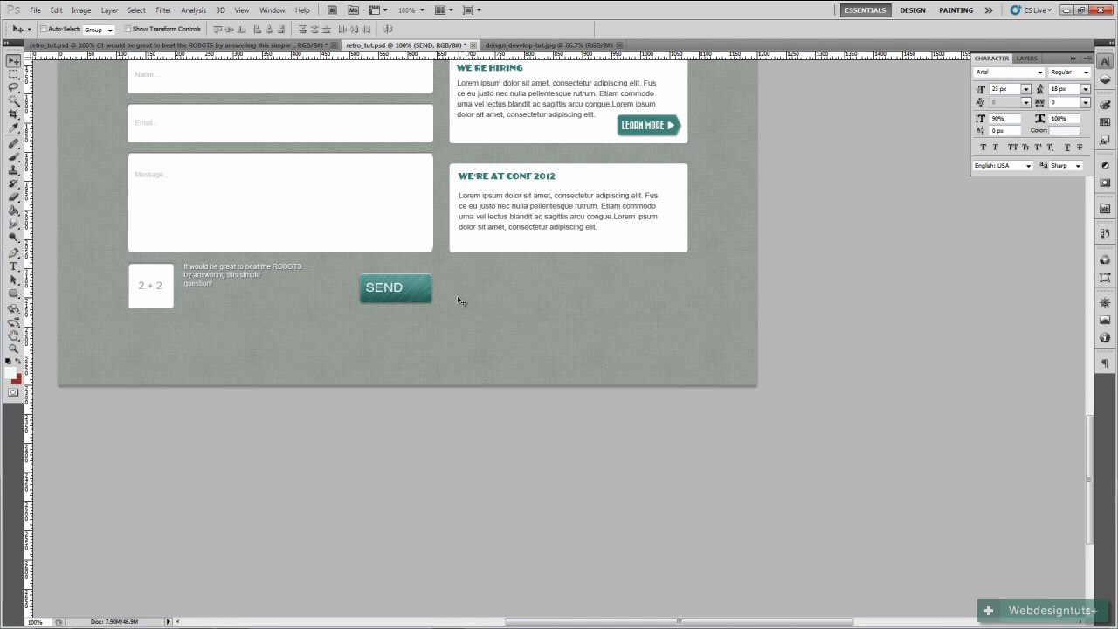
Create a new layer directly above the send btn bg layer
{"action": "left_click", "coordinate": [1105, 79]}
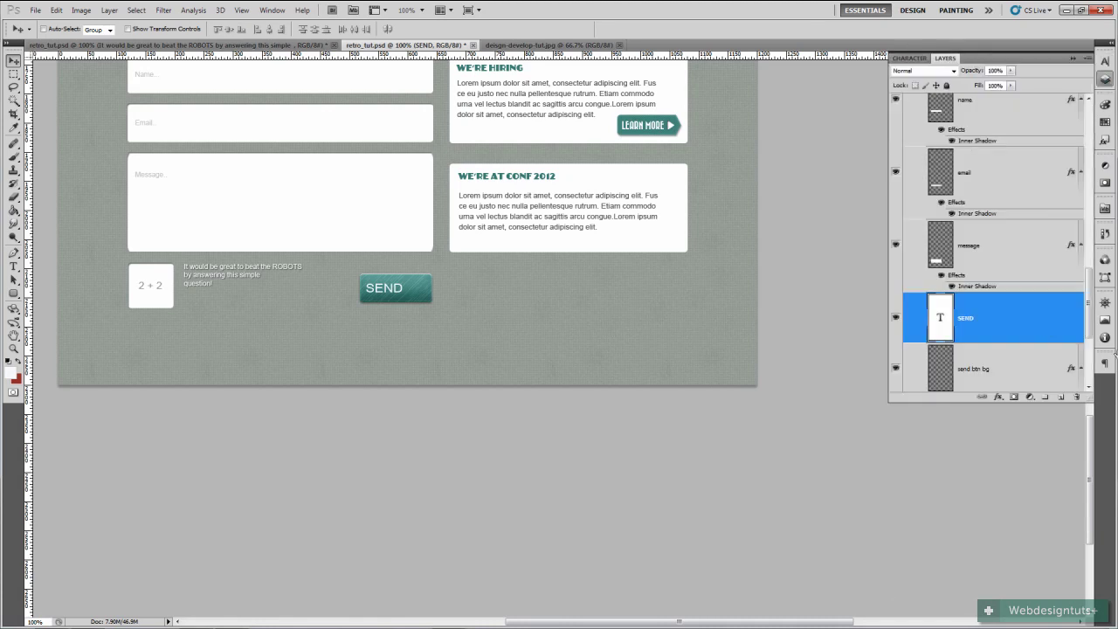
{"action": "scroll", "coordinate": [997, 337], "scroll_direction": "down", "scroll_amount": 3}
{"action": "left_click", "coordinate": [974, 253]}
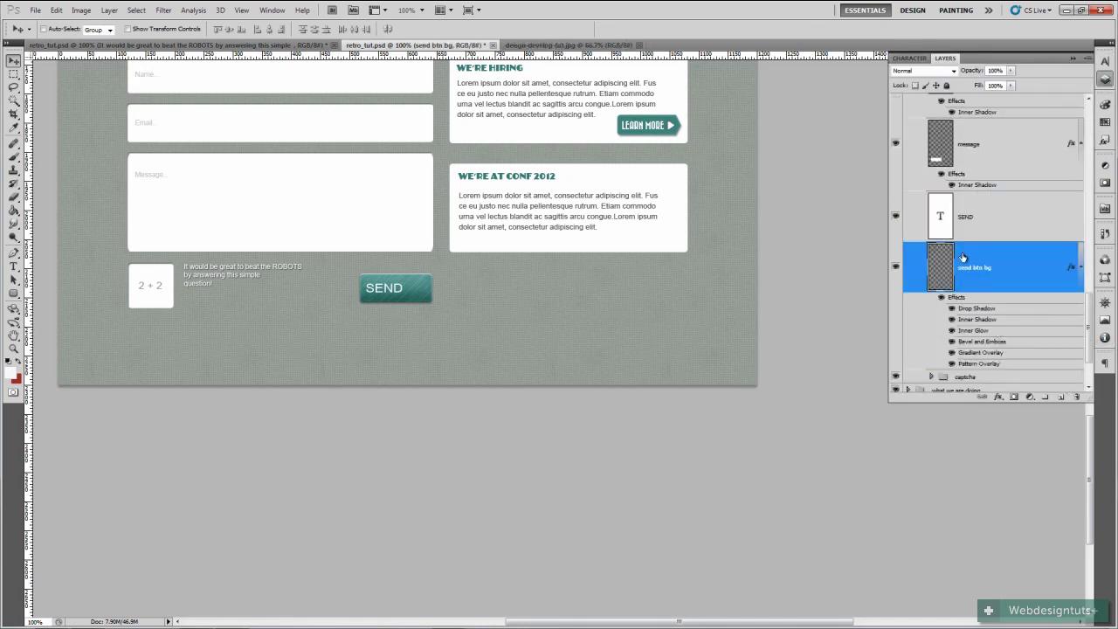
{"action": "left_click", "coordinate": [1060, 397]}
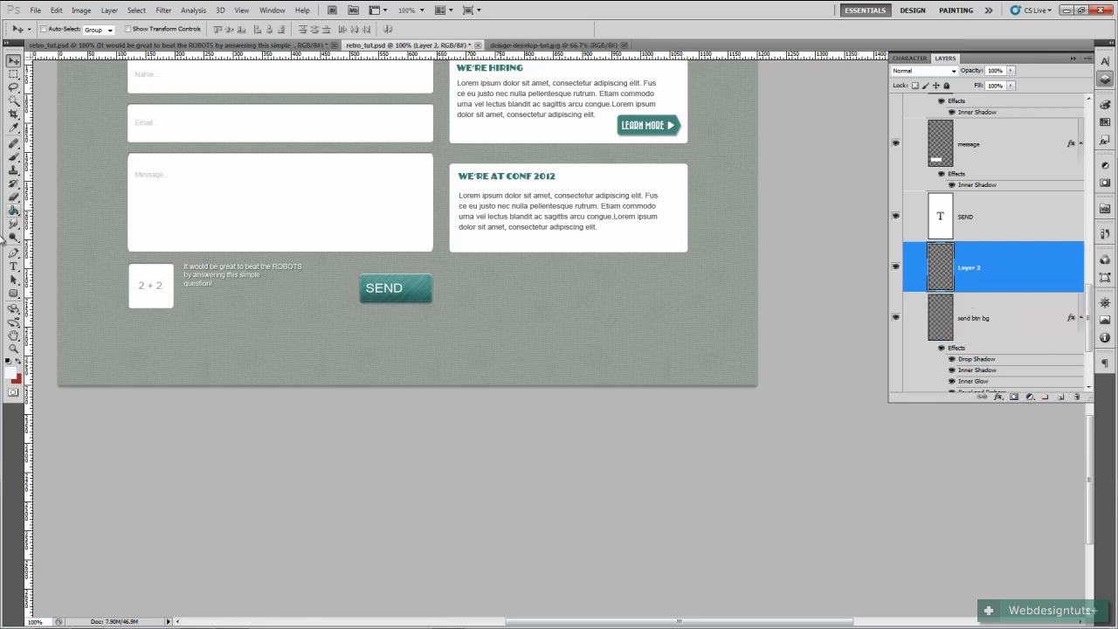
Draw a small dark teal (#285854) circle with the Ellipse tool on the SEND button, just after the text
{"action": "left_click", "coordinate": [14, 295]}
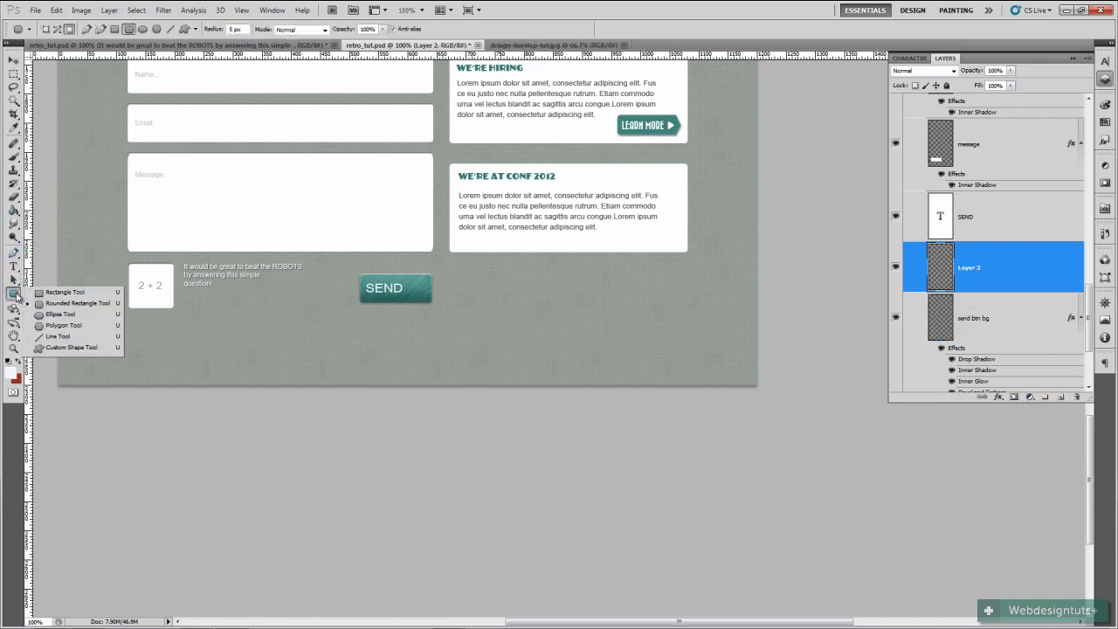
{"action": "left_click", "coordinate": [61, 314]}
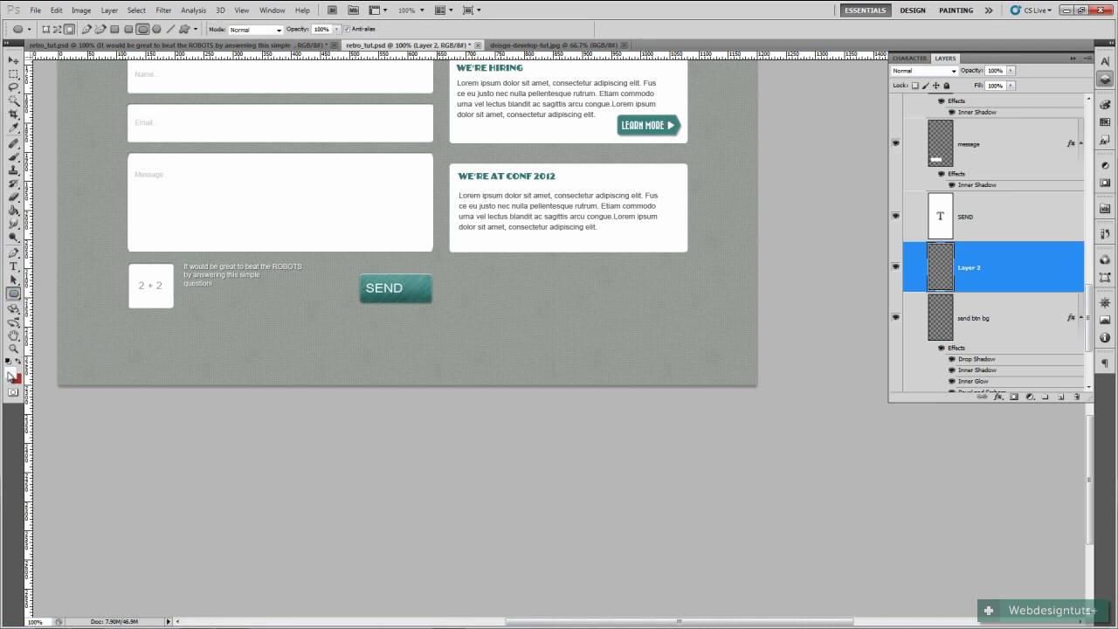
{"action": "left_click", "coordinate": [12, 377]}
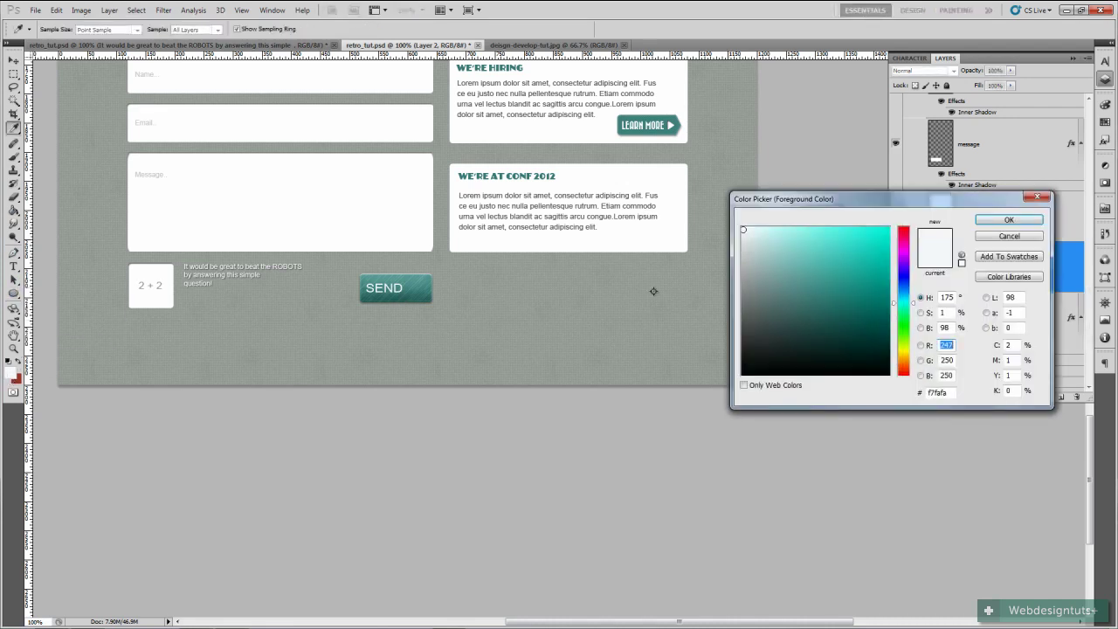
{"action": "left_click", "coordinate": [421, 299]}
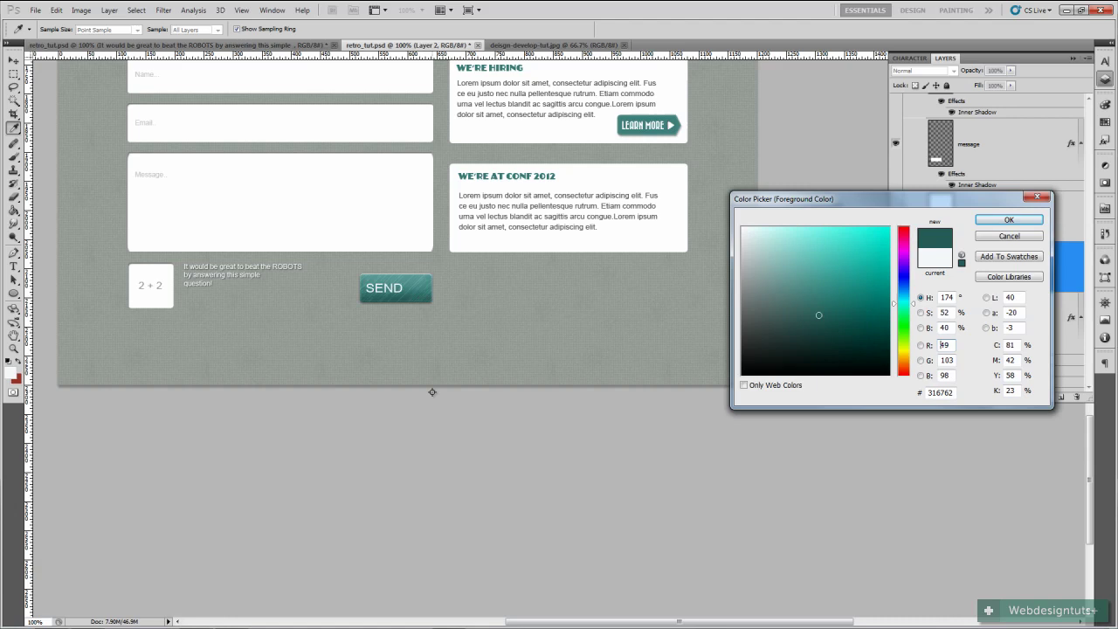
{"action": "left_click", "coordinate": [821, 325]}
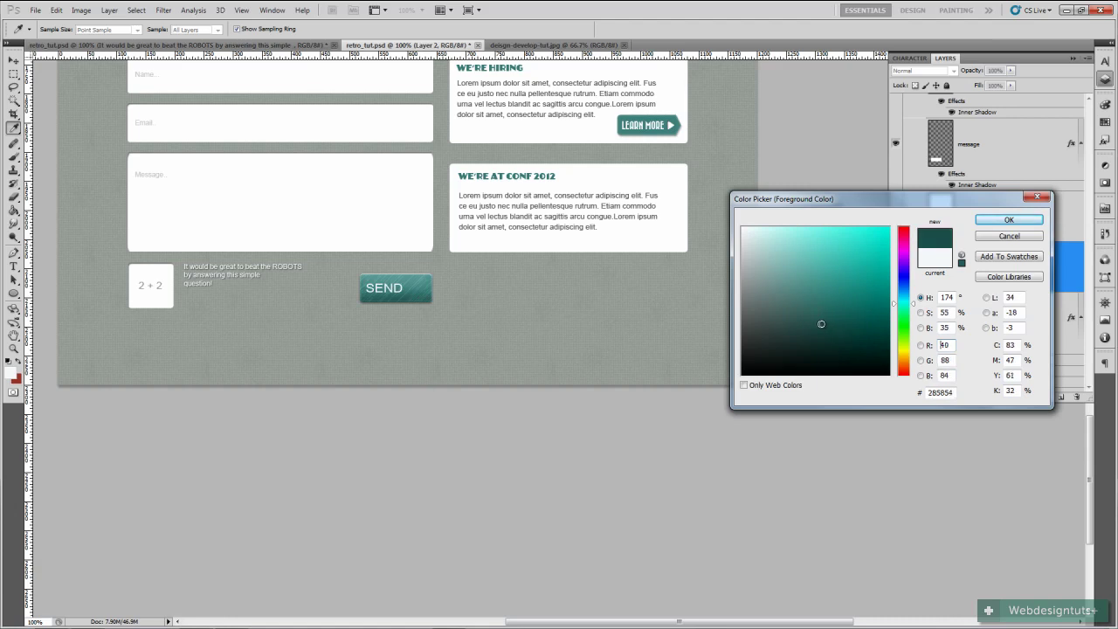
{"action": "left_click", "coordinate": [1031, 220]}
{"action": "key", "text": "u"}
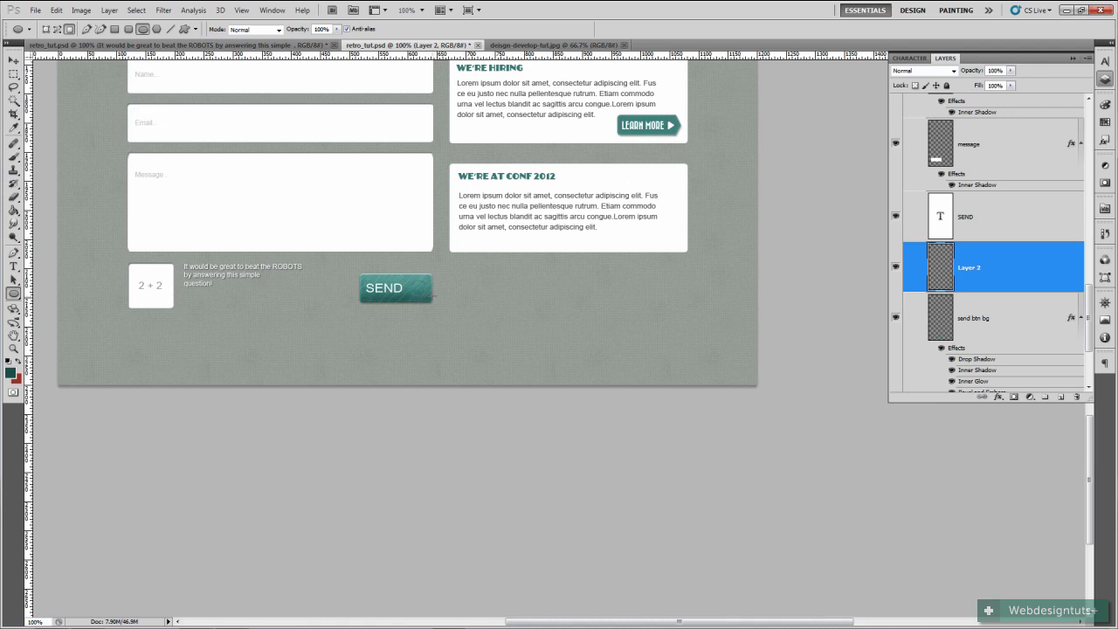
{"action": "left_click_drag", "start_coordinate": [432, 296], "coordinate": [427, 297]}
Add an inner shadow to the circle's layer with global light off, reduced opacity and a 1 px distance
{"action": "double_click", "coordinate": [949, 273]}
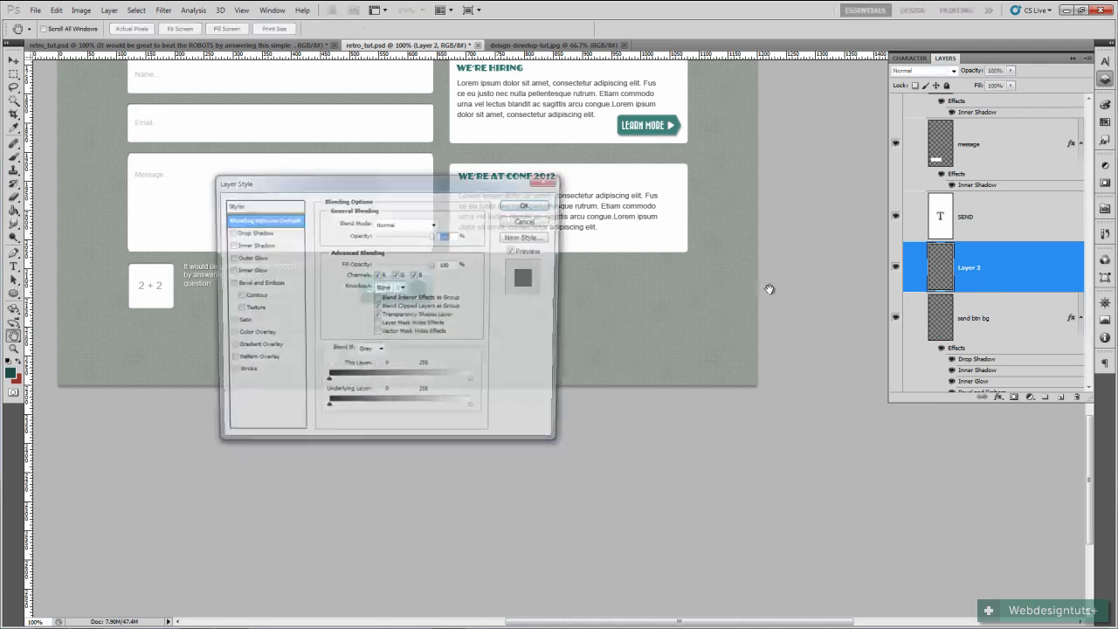
{"action": "left_click_drag", "start_coordinate": [390, 183], "coordinate": [630, 140]}
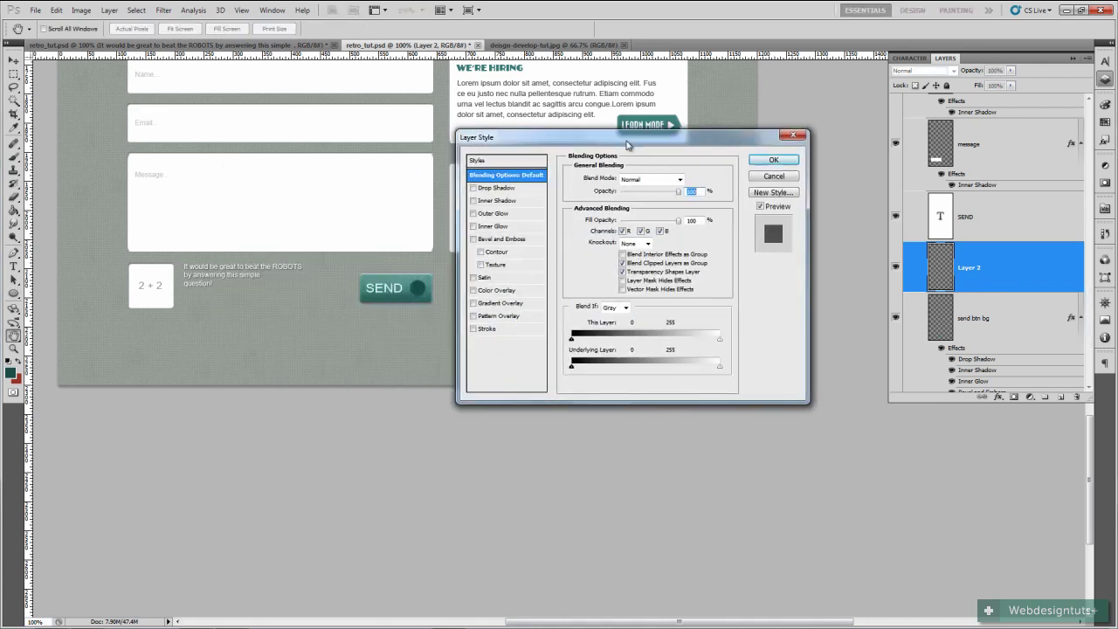
{"action": "left_click", "coordinate": [501, 202]}
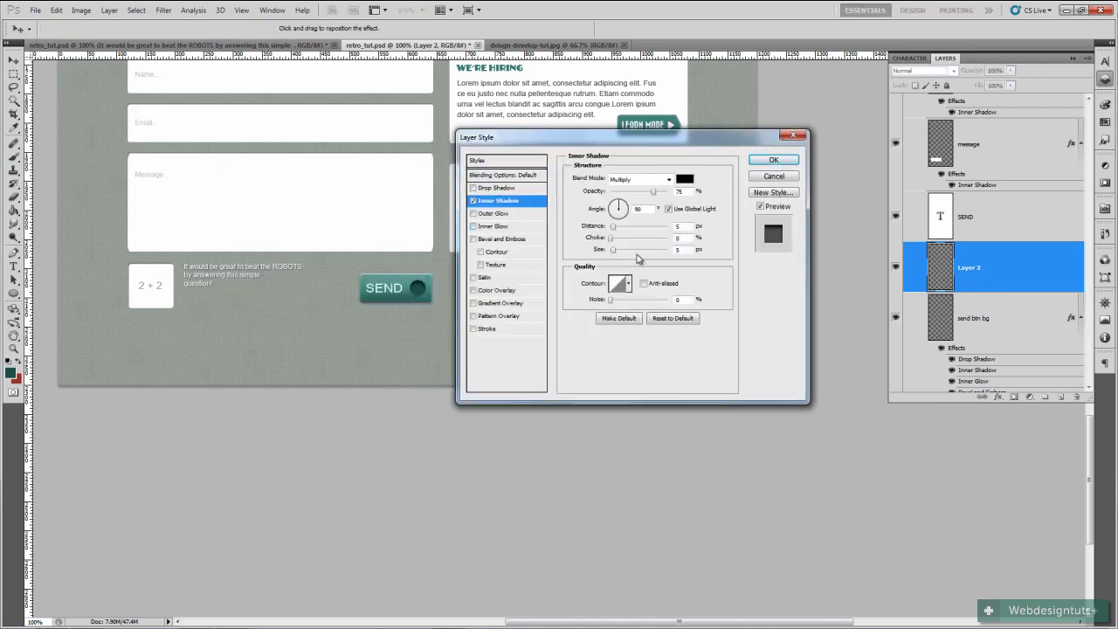
{"action": "left_click", "coordinate": [670, 210]}
{"action": "left_click_drag", "start_coordinate": [653, 194], "coordinate": [646, 195]}
{"action": "left_click", "coordinate": [678, 227]}
{"action": "type", "text": "1"}
{"action": "left_click", "coordinate": [765, 160]}
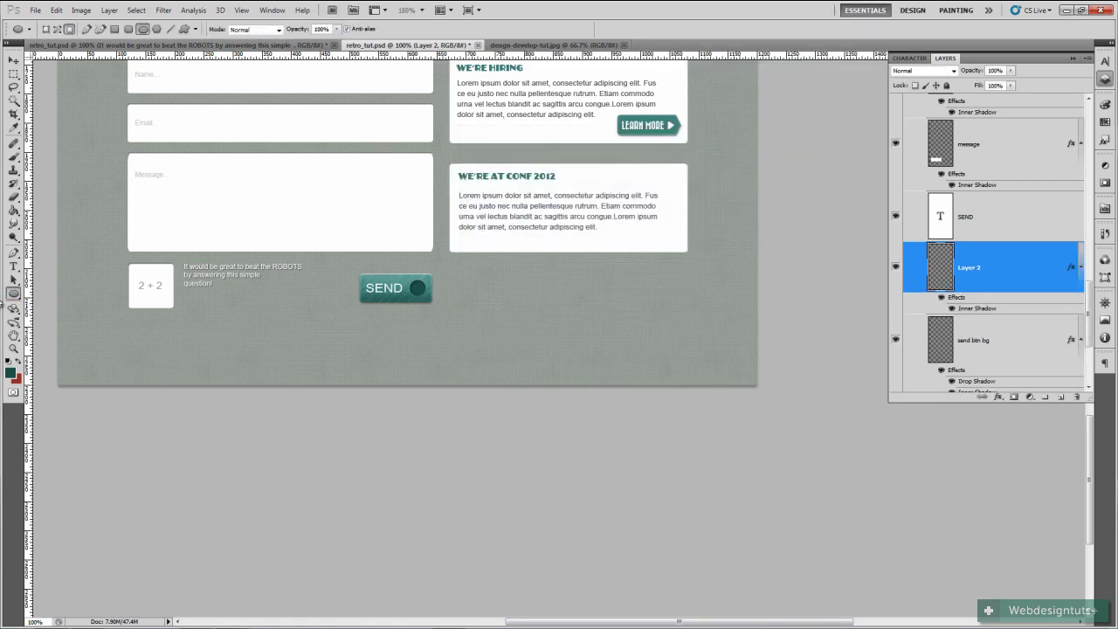
Draw a thick right-pointing arrow custom shape in white inside the dark circle, on a new layer above it
{"action": "left_click", "coordinate": [15, 297]}
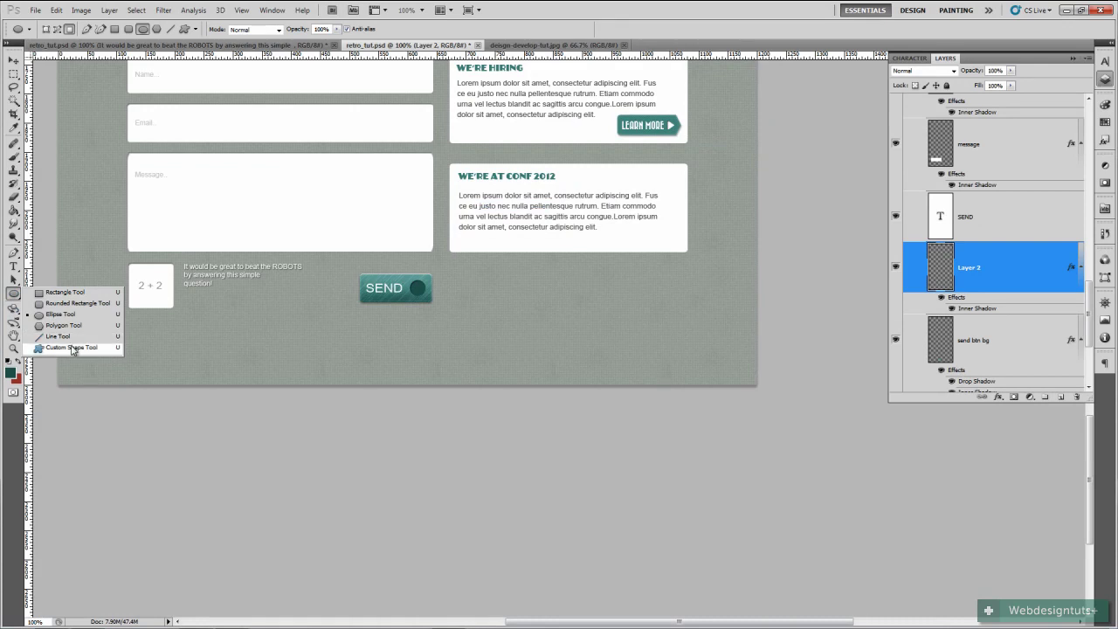
{"action": "left_click", "coordinate": [73, 347]}
{"action": "left_click", "coordinate": [243, 28]}
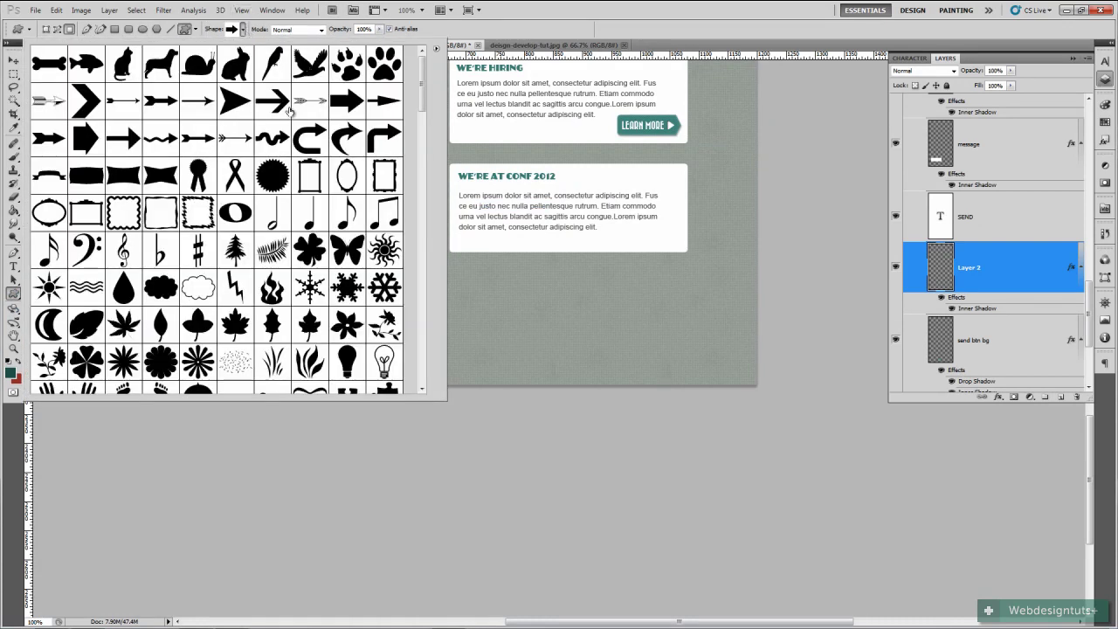
{"action": "left_click", "coordinate": [350, 107]}
{"action": "left_click", "coordinate": [502, 36]}
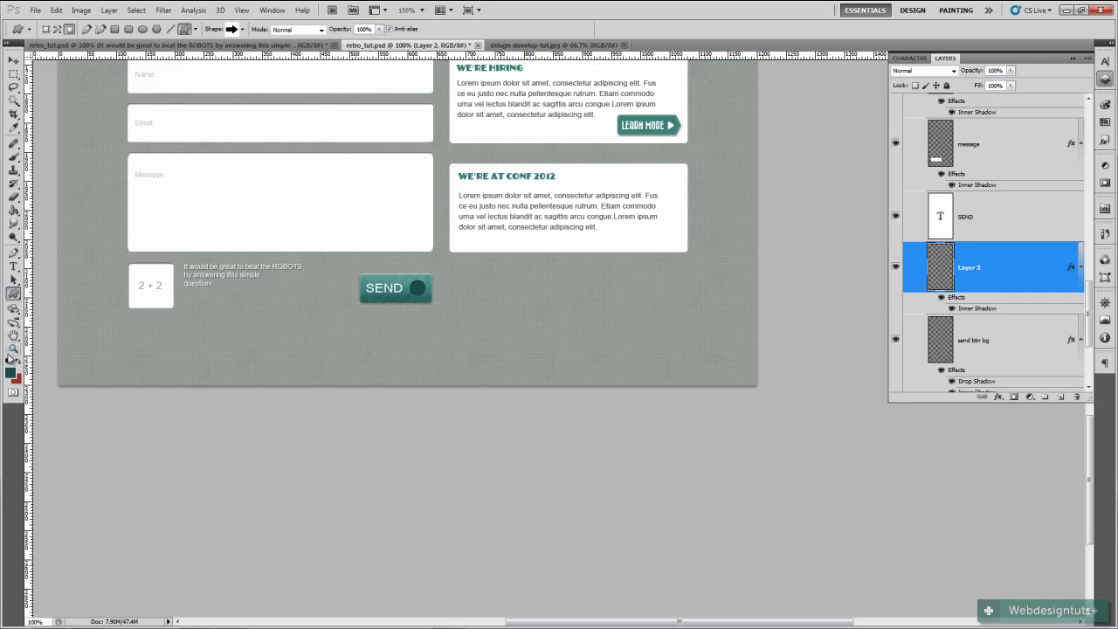
{"action": "left_click", "coordinate": [9, 358]}
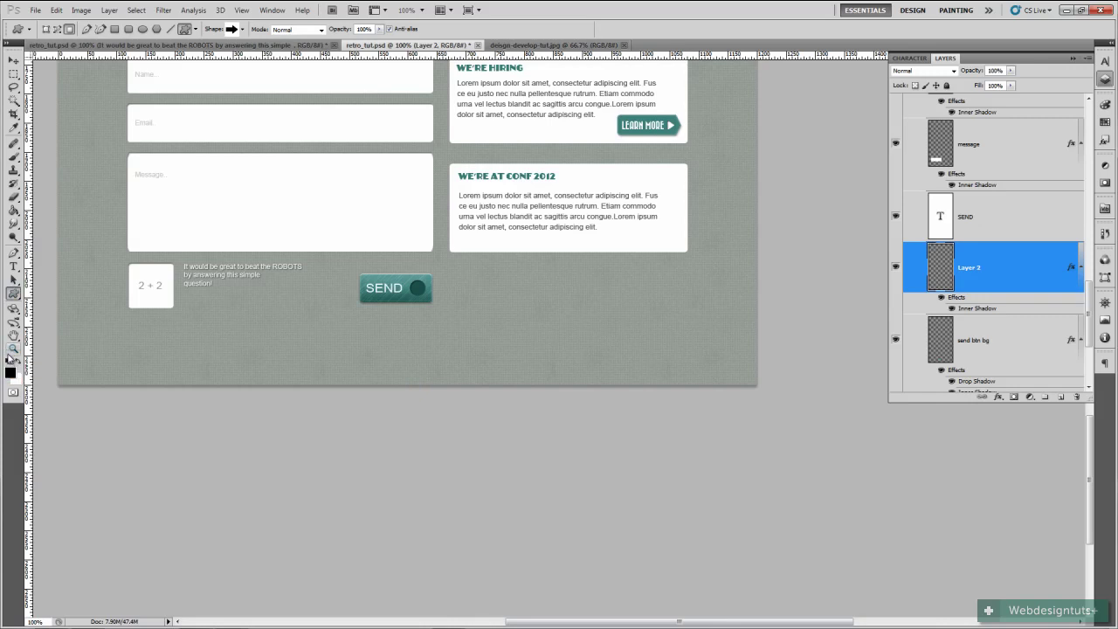
{"action": "left_click", "coordinate": [17, 361]}
{"action": "left_click", "coordinate": [895, 266]}
{"action": "left_click", "coordinate": [895, 266]}
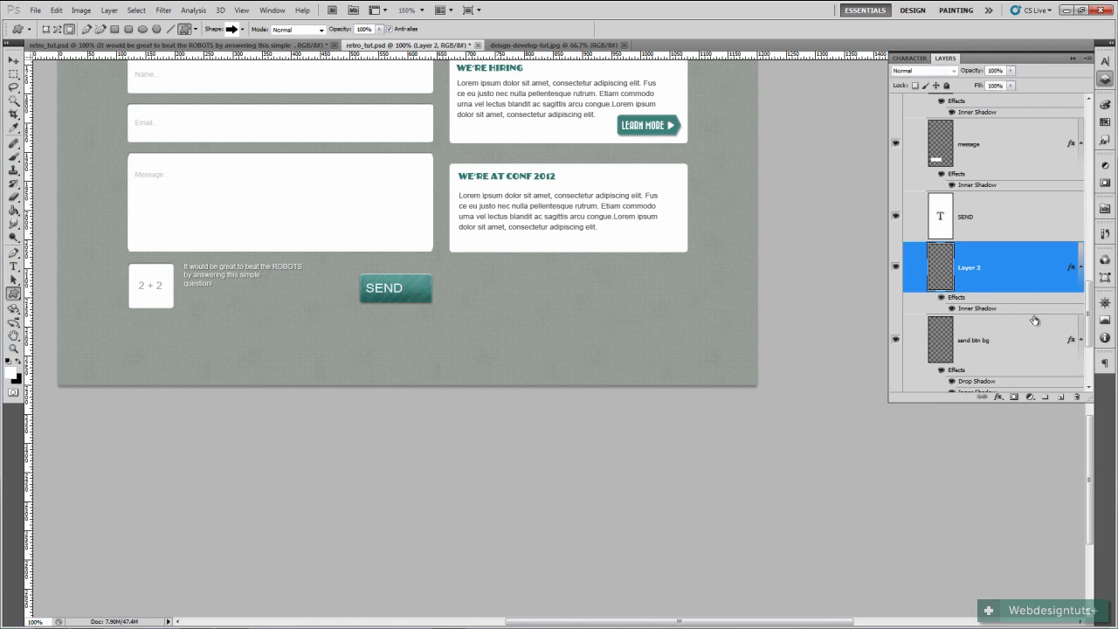
{"action": "left_click", "coordinate": [1063, 399]}
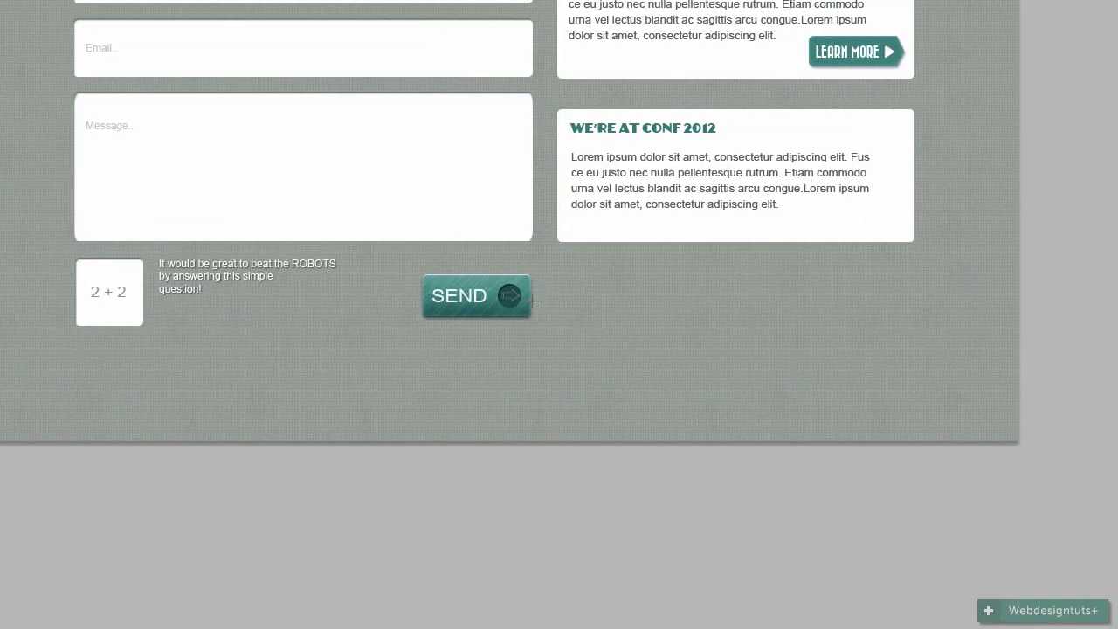
{"action": "left_click_drag", "start_coordinate": [532, 301], "coordinate": [552, 299]}
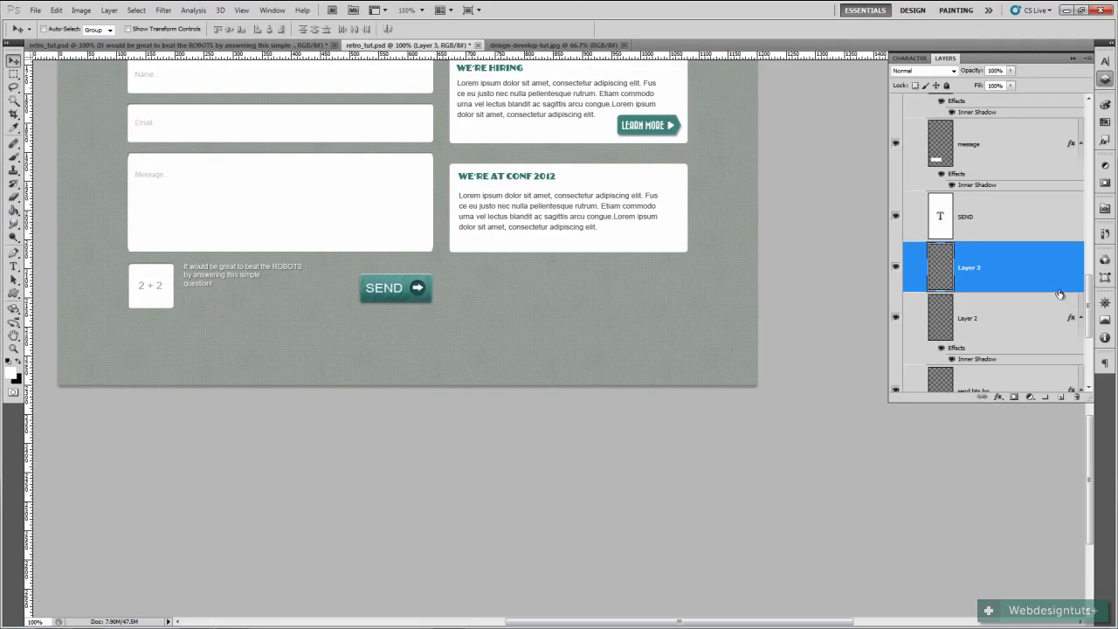
Rename the arrow's layer as "arrow" and the dark circle's layer as "circle"
{"action": "left_click", "coordinate": [986, 317], "text": "shift"}
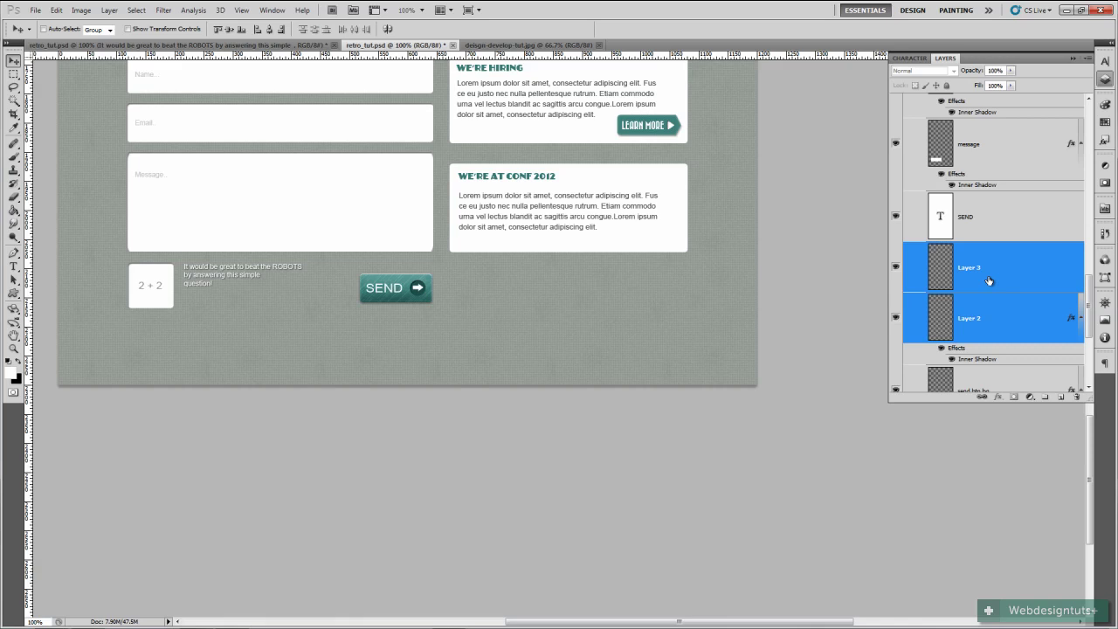
{"action": "left_click", "coordinate": [984, 276]}
{"action": "double_click", "coordinate": [969, 268]}
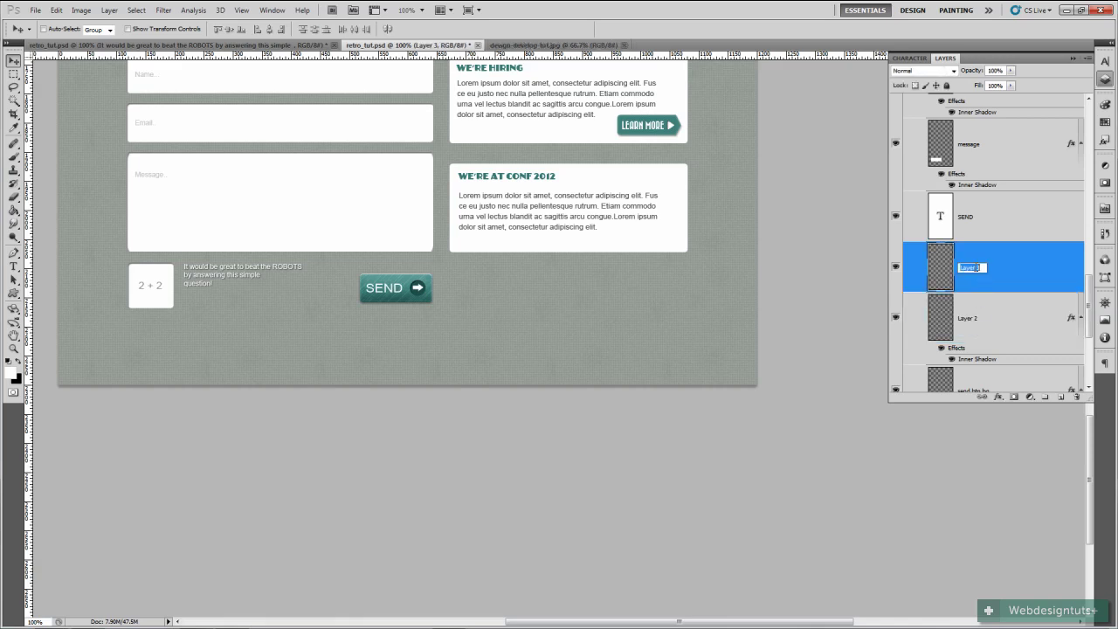
{"action": "type", "text": "ARrow"}
{"action": "key", "text": "Return"}
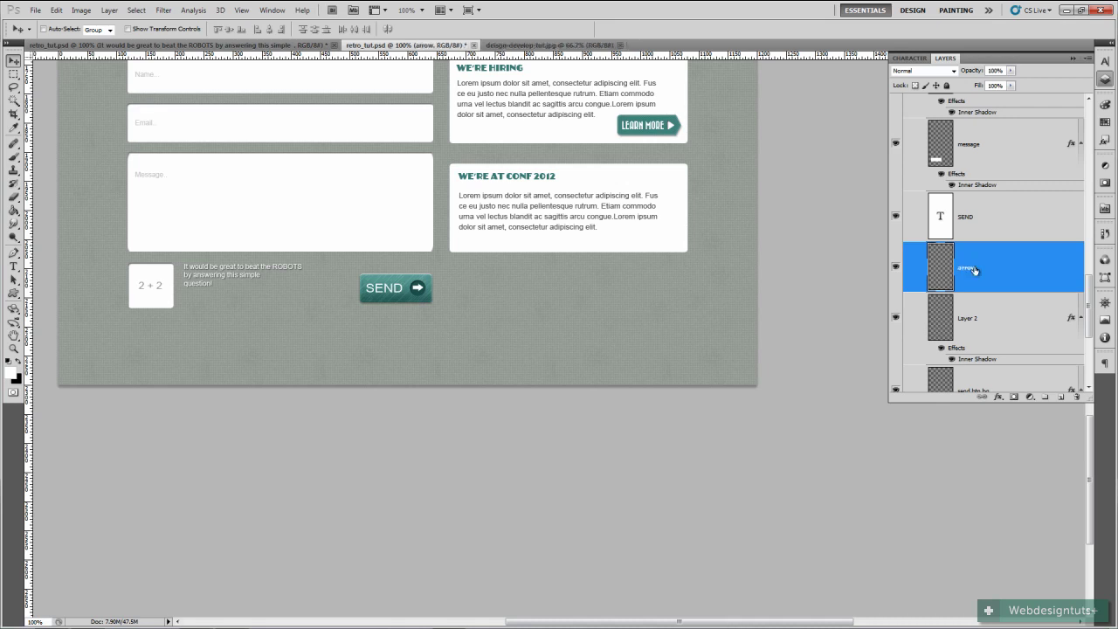
{"action": "double_click", "coordinate": [968, 319]}
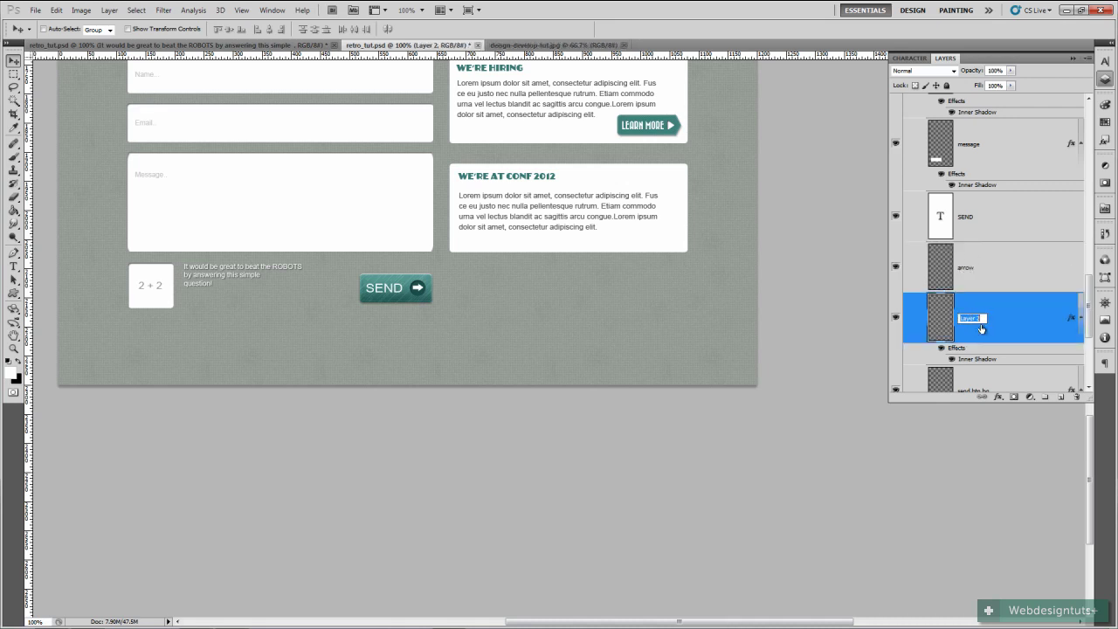
{"action": "type", "text": "circle"}
{"action": "key", "text": "Return"}
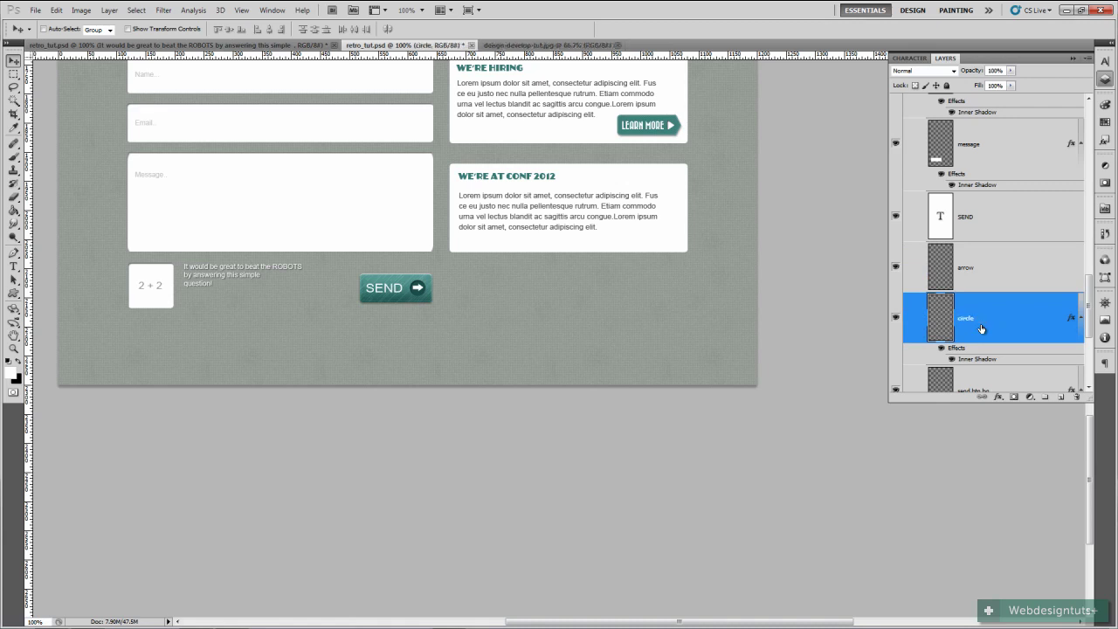
Group the SEND, arrow, circle and send btn bg layers and name the group "send btn"
{"action": "scroll", "coordinate": [977, 306], "scroll_direction": "down", "scroll_amount": 3}
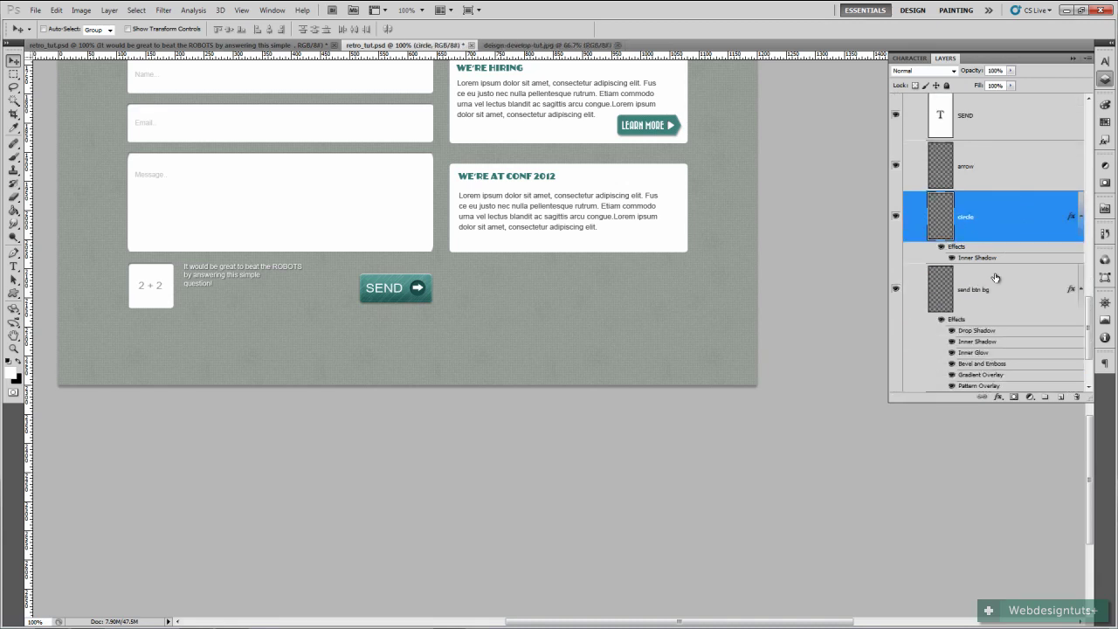
{"action": "left_click", "coordinate": [988, 170]}
{"action": "left_click", "coordinate": [974, 124]}
{"action": "scroll", "coordinate": [980, 277], "scroll_direction": "down", "scroll_amount": 2}
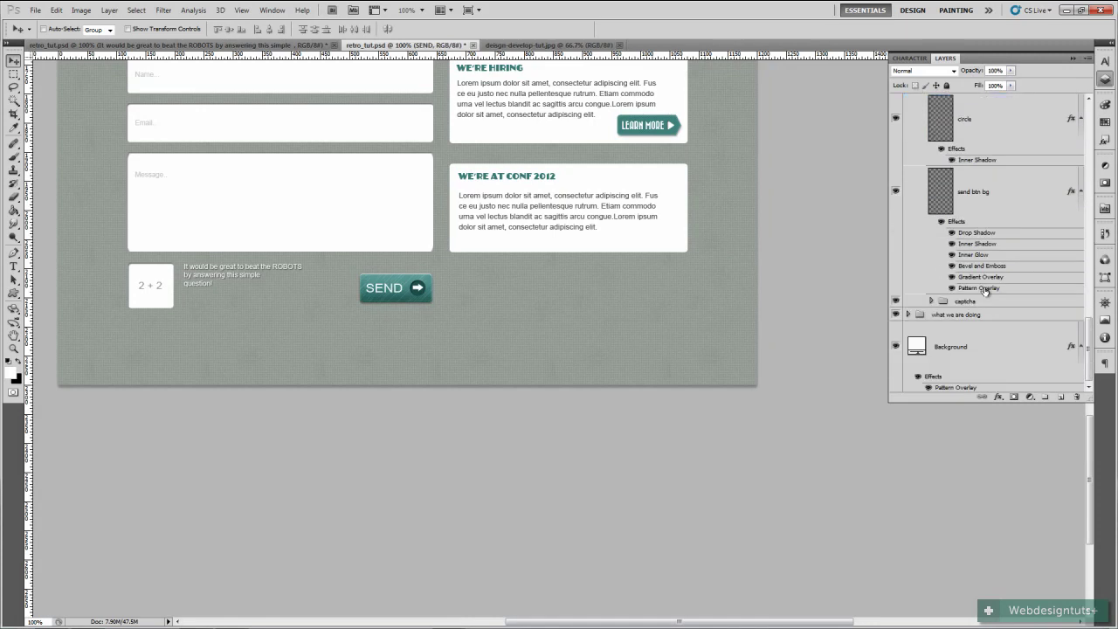
{"action": "scroll", "coordinate": [985, 289], "scroll_direction": "up", "scroll_amount": 3}
{"action": "scroll", "coordinate": [987, 288], "scroll_direction": "down", "scroll_amount": 3}
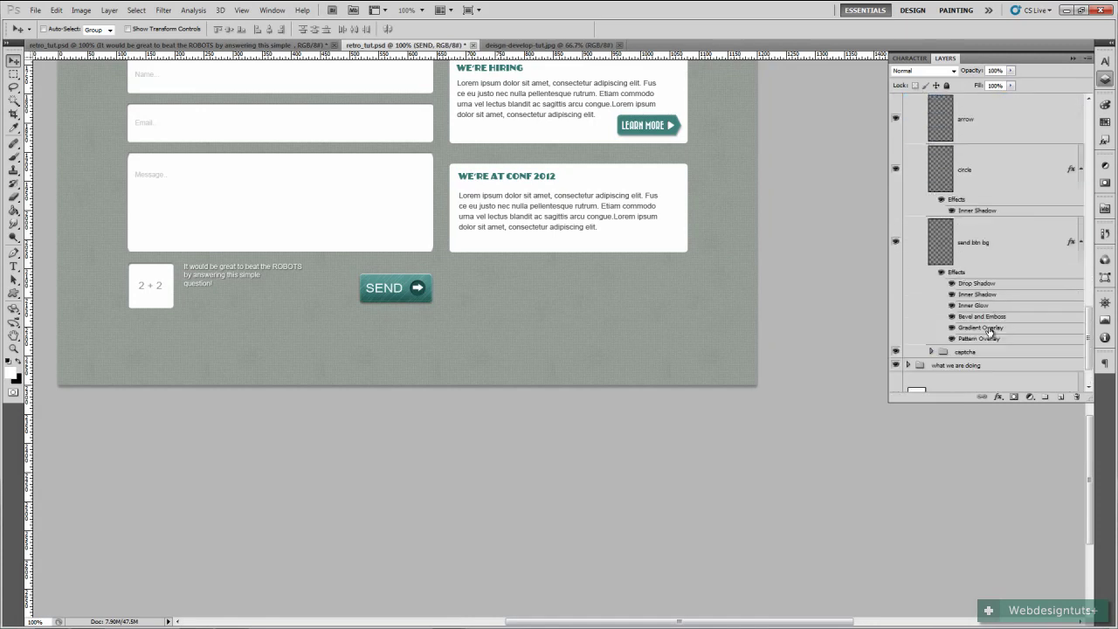
{"action": "left_click", "coordinate": [1017, 235], "text": "shift"}
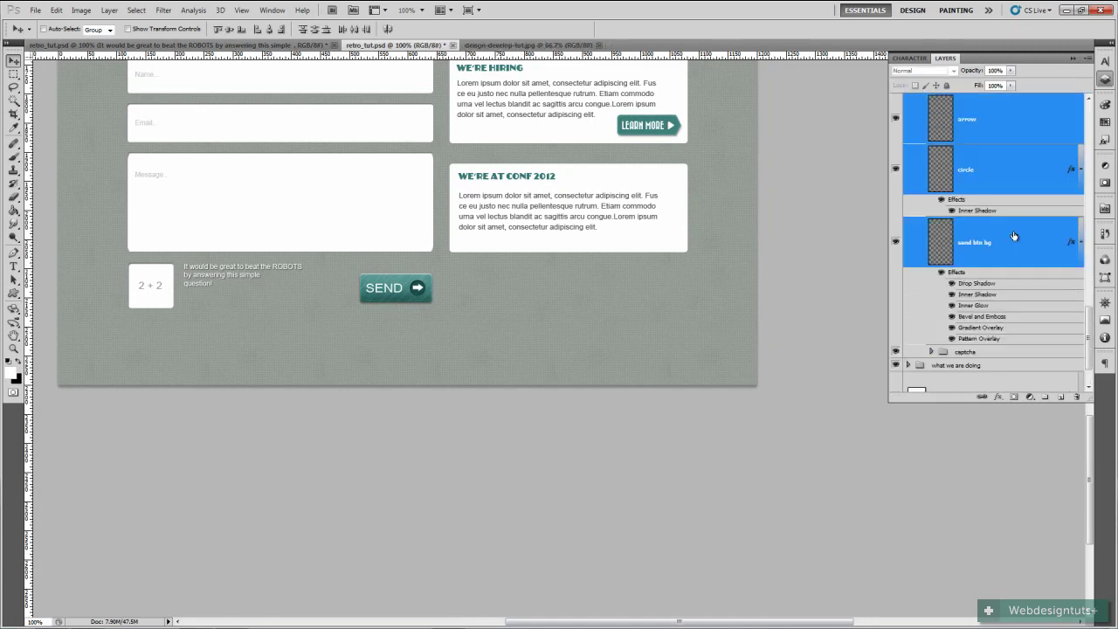
{"action": "key", "text": "ctrl+g"}
{"action": "double_click", "coordinate": [968, 286]}
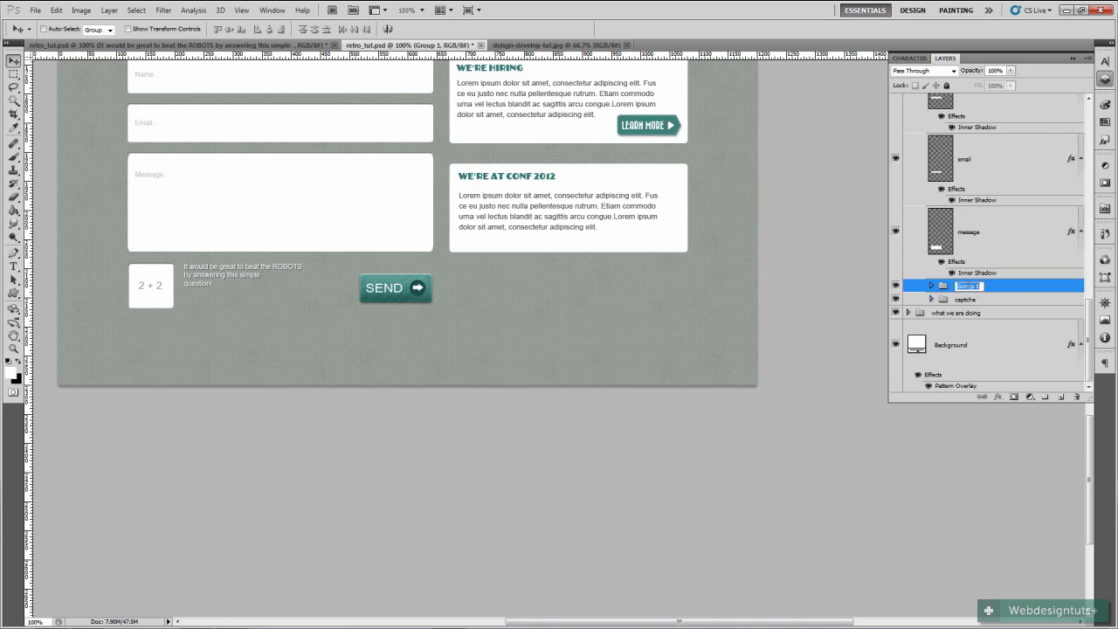
{"action": "type", "text": "send btn"}
{"action": "key", "text": "Return"}
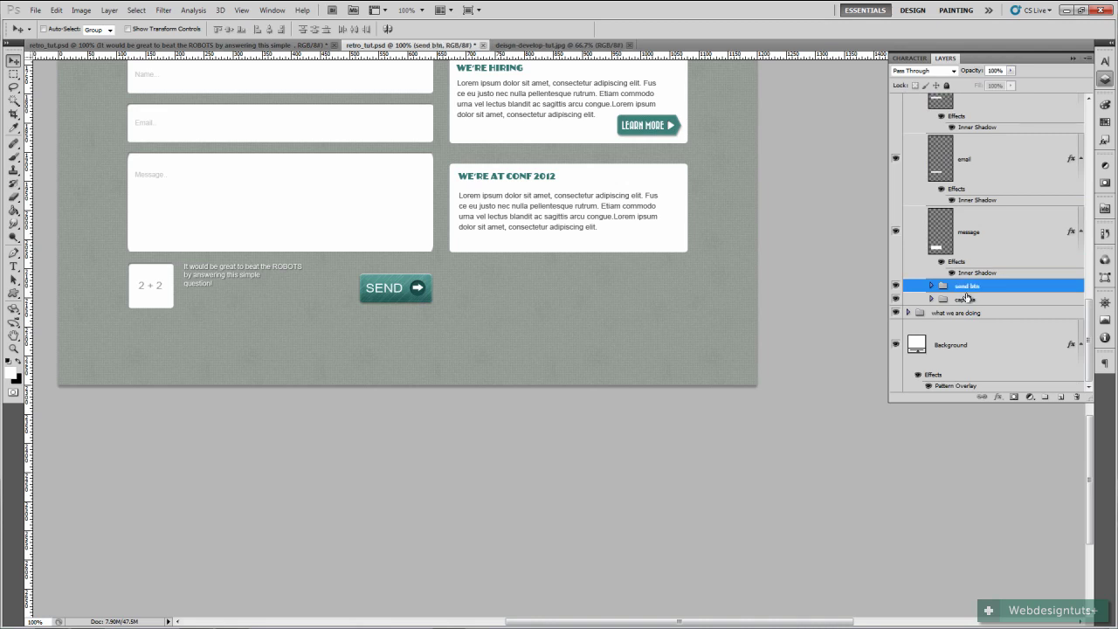
Check the send btn group by toggling its visibility, and collapse the form group
{"action": "left_click", "coordinate": [895, 286]}
{"action": "left_click", "coordinate": [895, 286]}
{"action": "scroll", "coordinate": [991, 292], "scroll_direction": "up", "scroll_amount": 6}
{"action": "scroll", "coordinate": [994, 292], "scroll_direction": "up", "scroll_amount": 5}
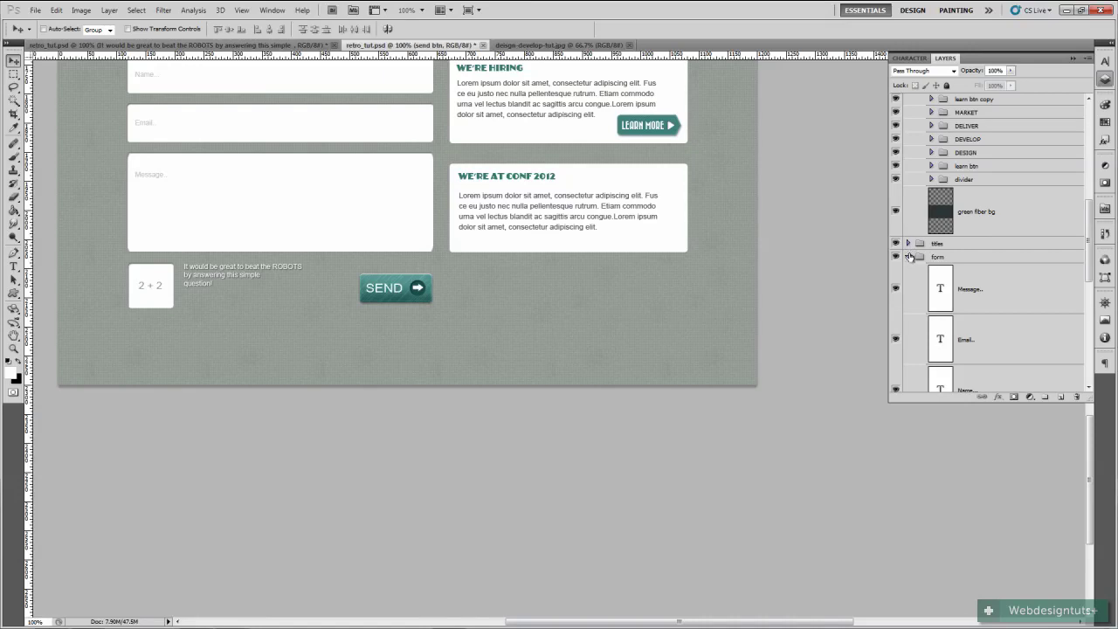
{"action": "left_click", "coordinate": [908, 264]}
Compare the contact section with the finished version of the design, including its footer, and review the working page's upper sections
{"action": "scroll", "coordinate": [467, 341], "scroll_direction": "up", "scroll_amount": 5}
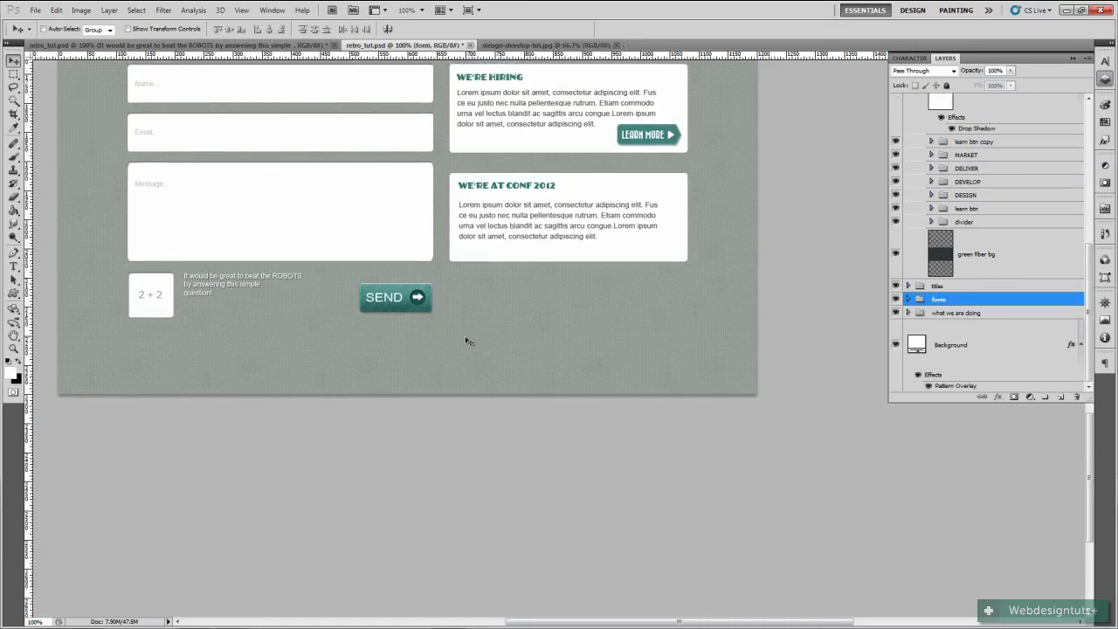
{"action": "scroll", "coordinate": [460, 339], "scroll_direction": "up", "scroll_amount": 4}
{"action": "scroll", "coordinate": [455, 350], "scroll_direction": "down", "scroll_amount": 3}
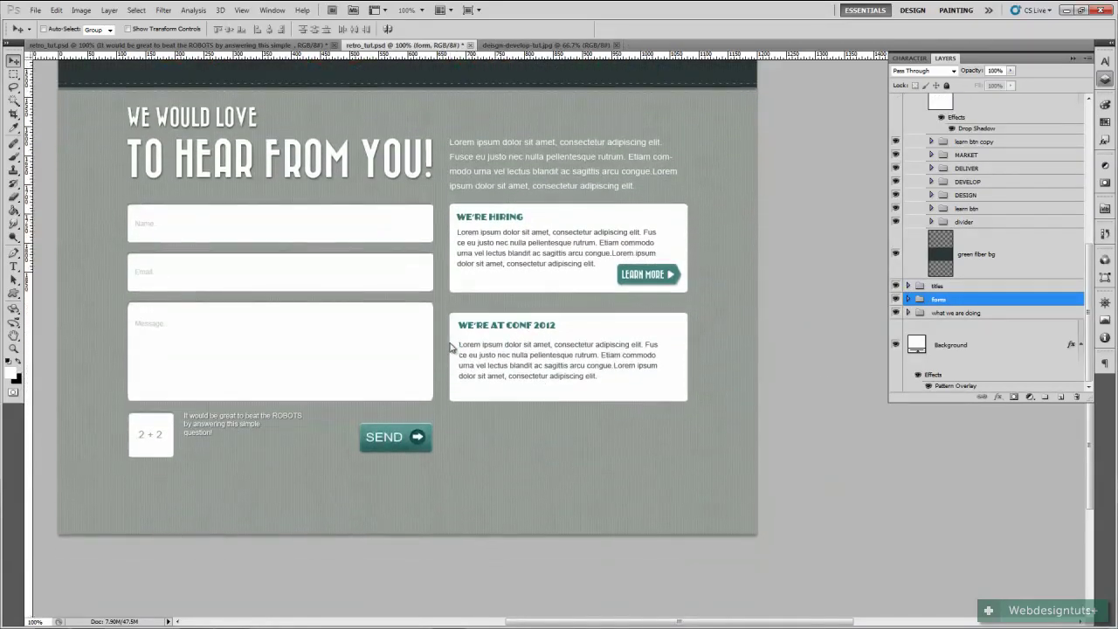
{"action": "left_click", "coordinate": [133, 45]}
{"action": "scroll", "coordinate": [246, 521], "scroll_direction": "down", "scroll_amount": 2}
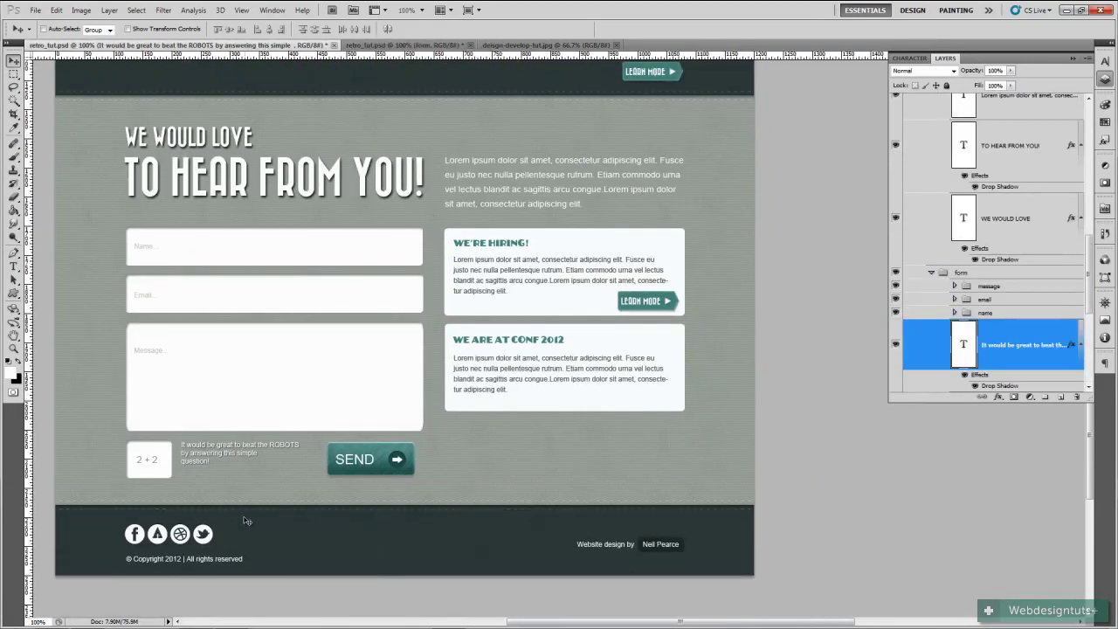
{"action": "left_click", "coordinate": [358, 48]}
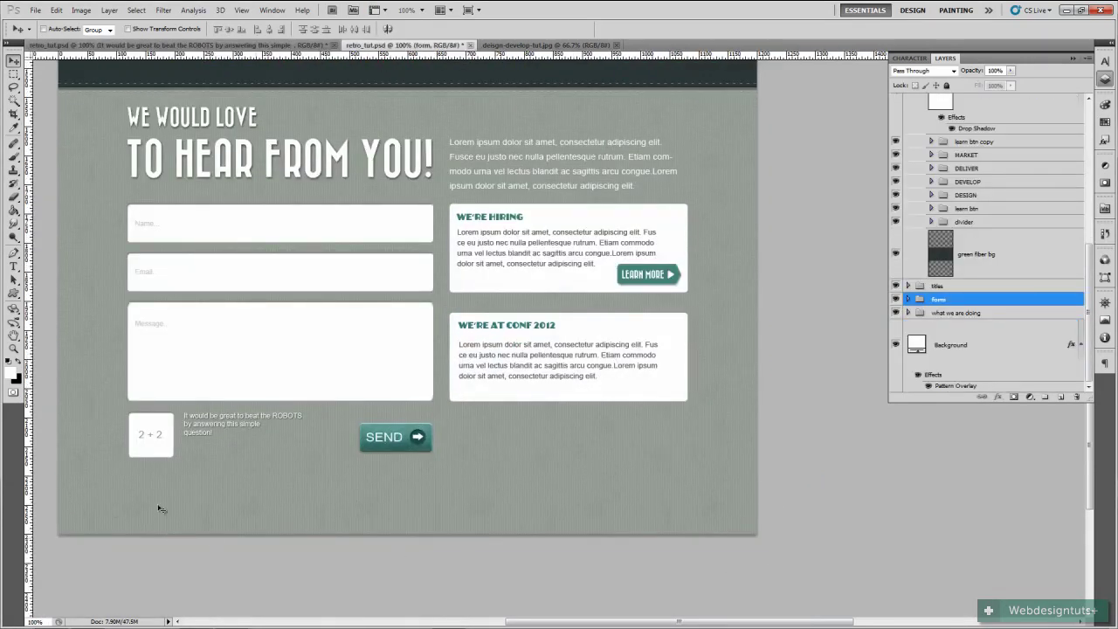
{"action": "scroll", "coordinate": [349, 319], "scroll_direction": "up", "scroll_amount": 8}
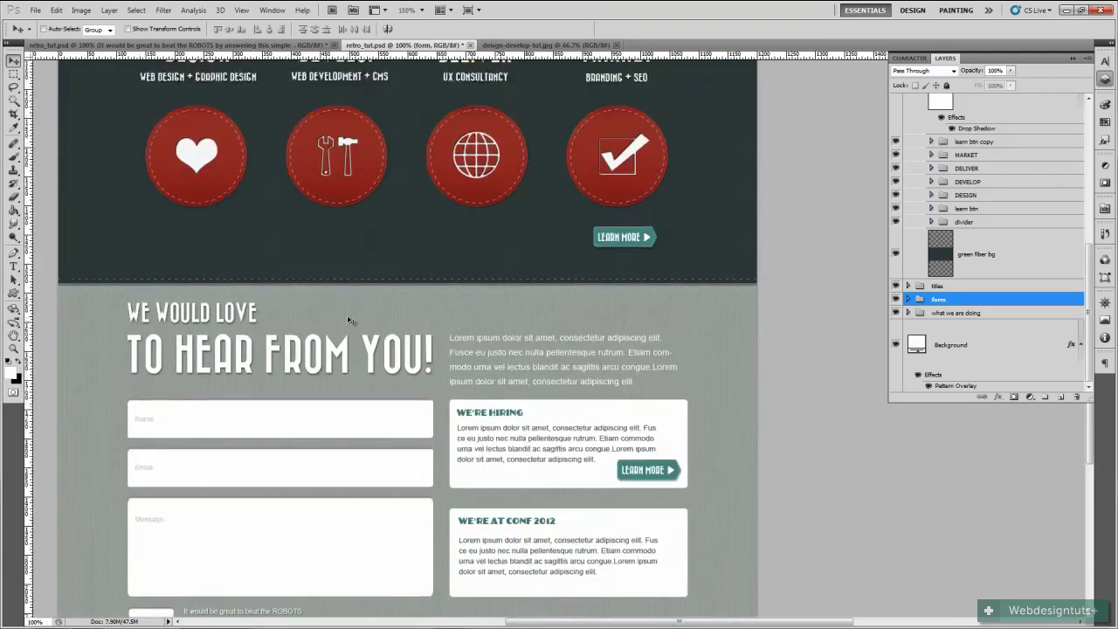
{"action": "scroll", "coordinate": [348, 319], "scroll_direction": "up", "scroll_amount": 12}
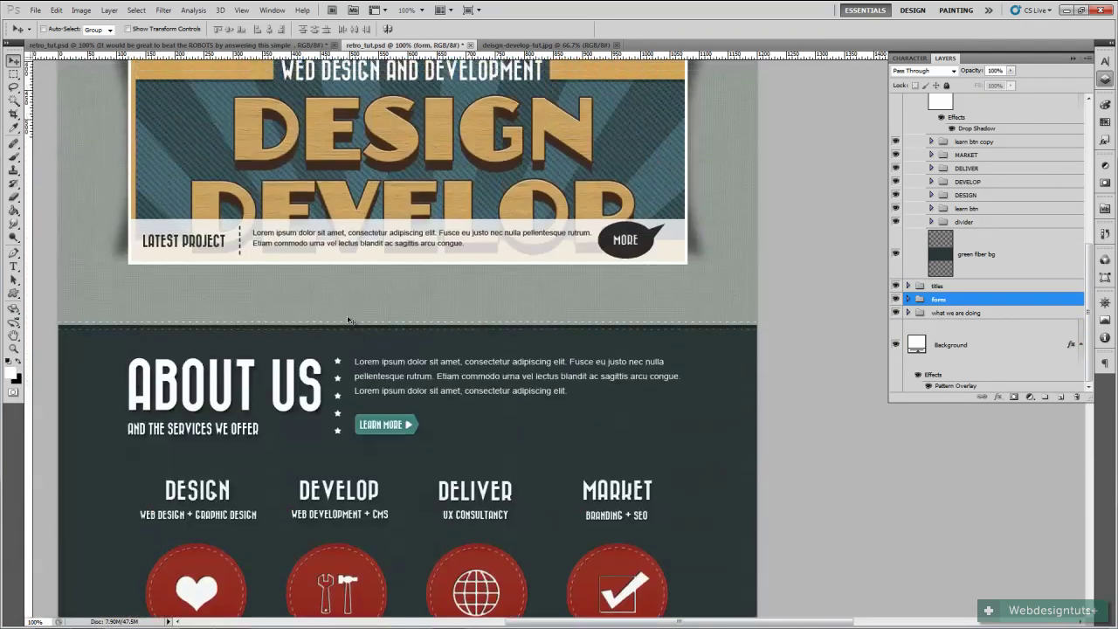
Collapse the ABOUT US + SERVICES group and shift all groups from logo to what we are doing slightly upward together
{"action": "scroll", "coordinate": [348, 321], "scroll_direction": "up", "scroll_amount": 4}
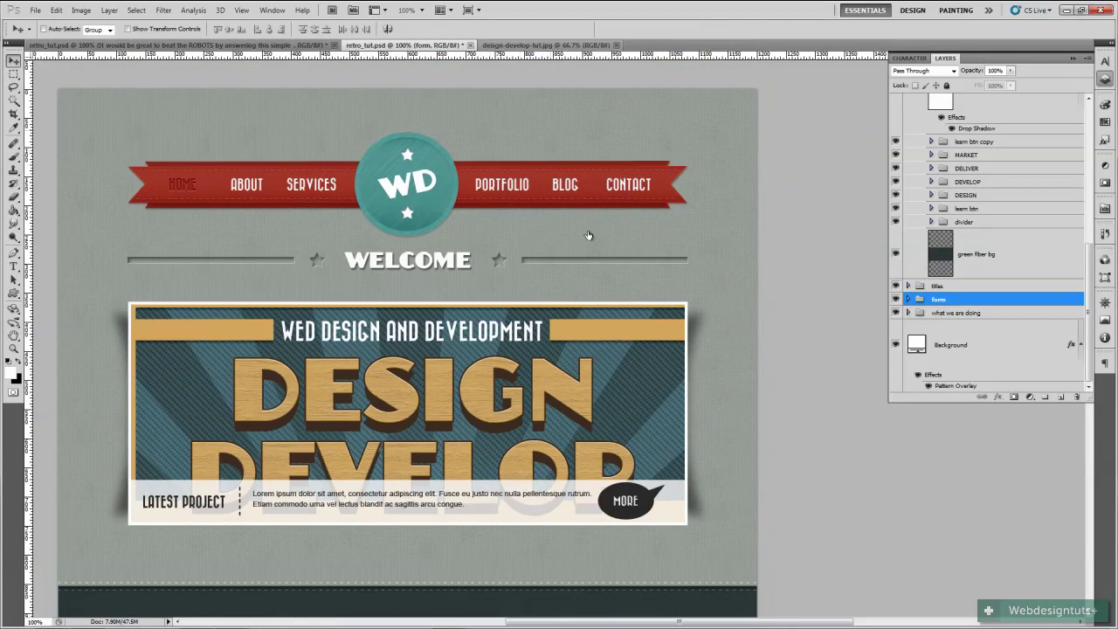
{"action": "scroll", "coordinate": [989, 167], "scroll_direction": "up", "scroll_amount": 10}
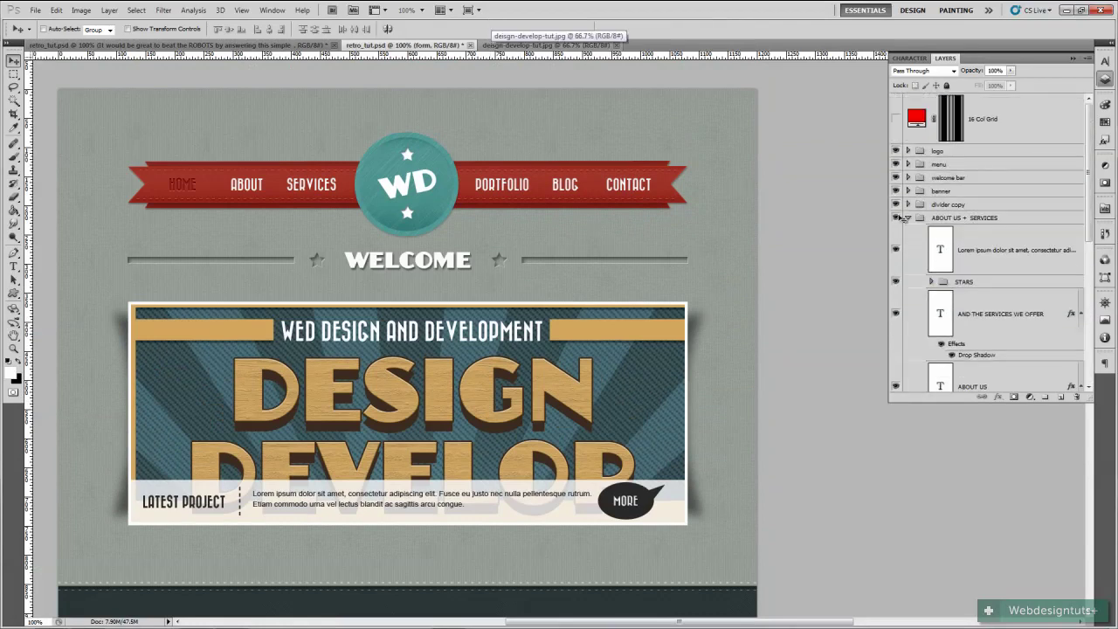
{"action": "left_click", "coordinate": [908, 218]}
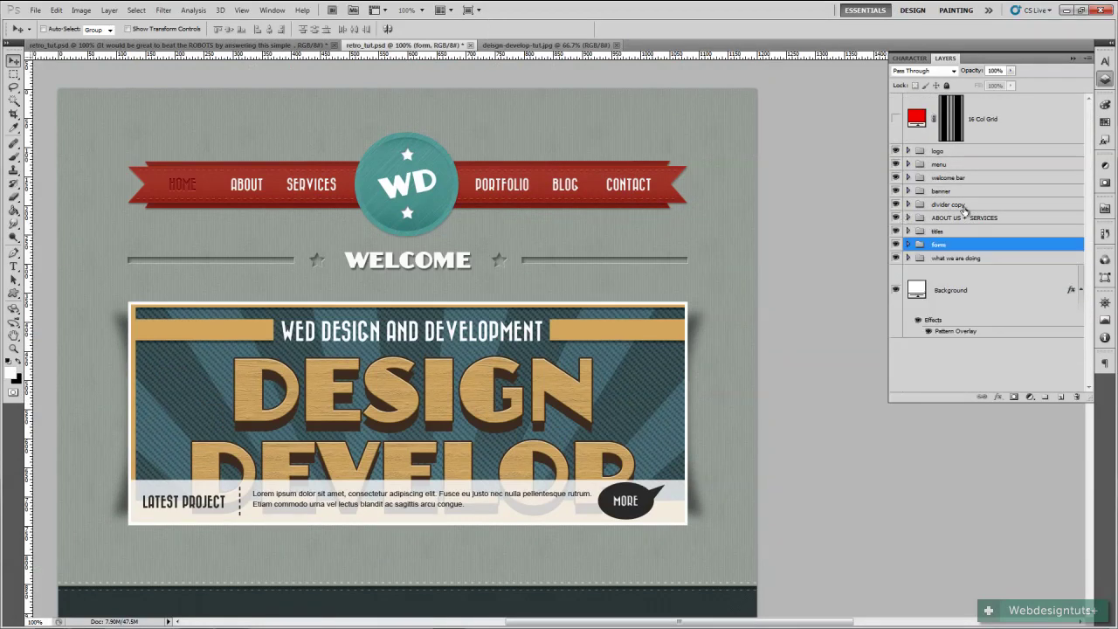
{"action": "left_click", "coordinate": [968, 151]}
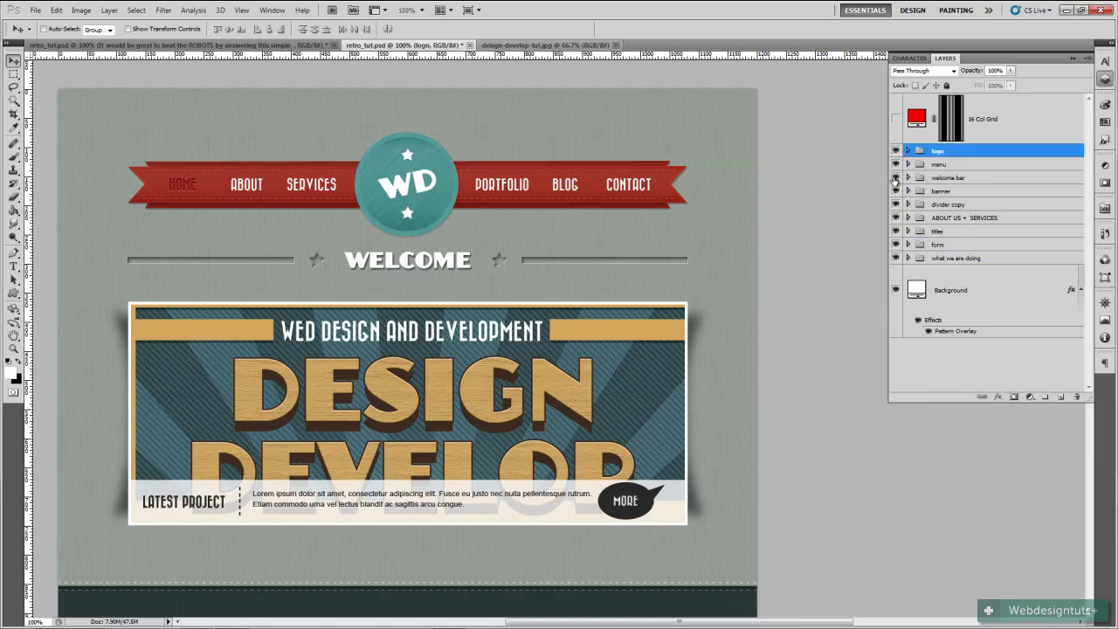
{"action": "left_click", "coordinate": [992, 259], "text": "shift"}
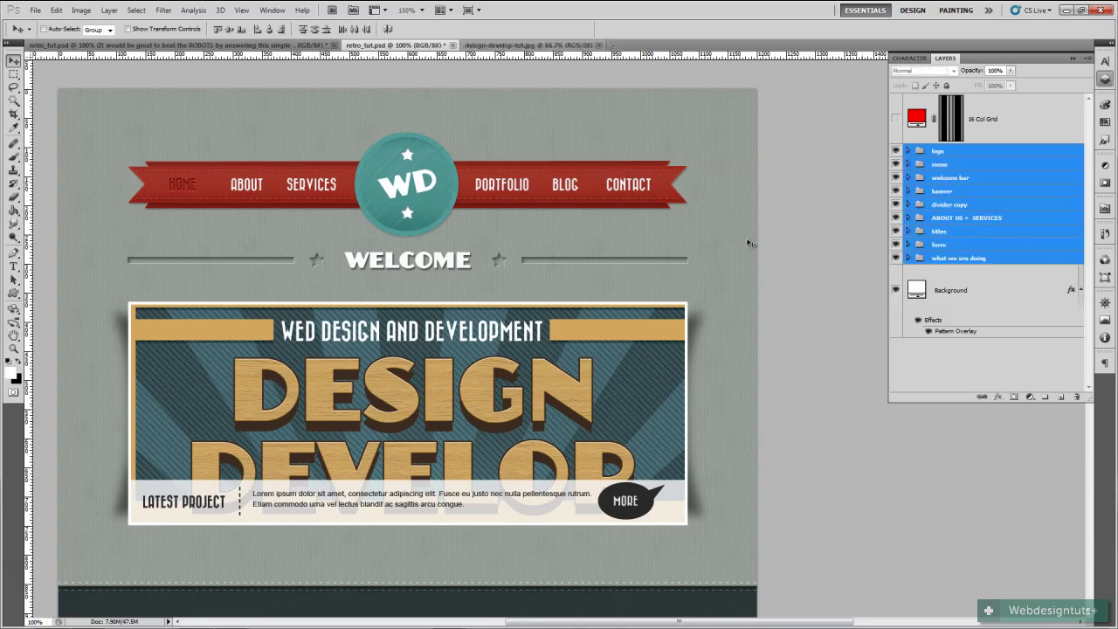
{"action": "left_click_drag", "start_coordinate": [475, 289], "coordinate": [473, 277]}
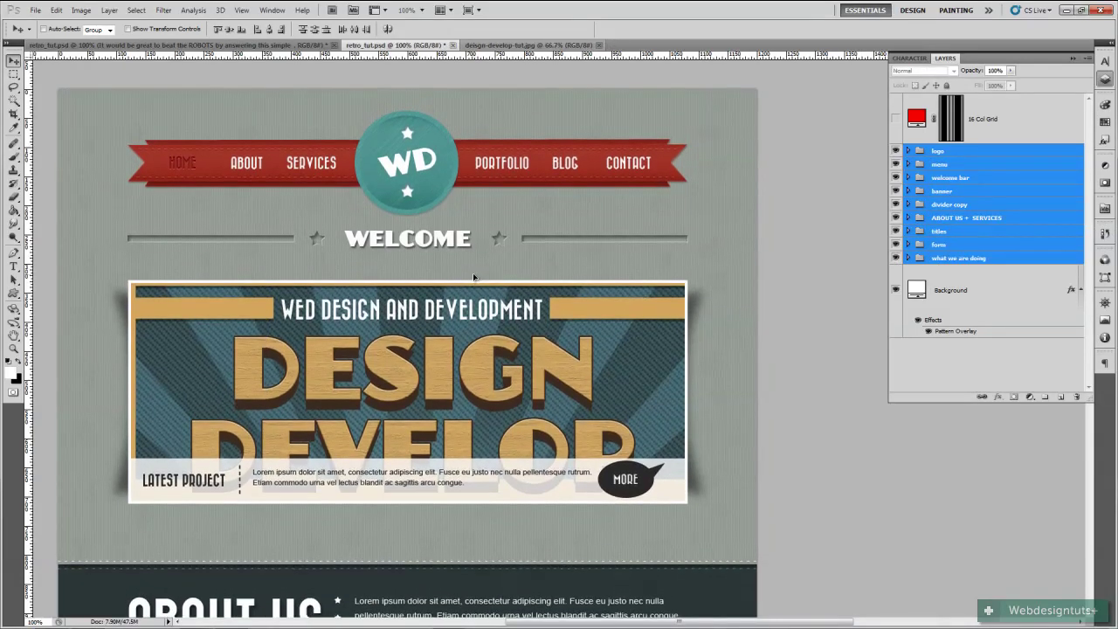
Add a new layer directly above the Background layer and name it "footer bg"
{"action": "scroll", "coordinate": [479, 329], "scroll_direction": "down", "scroll_amount": 8}
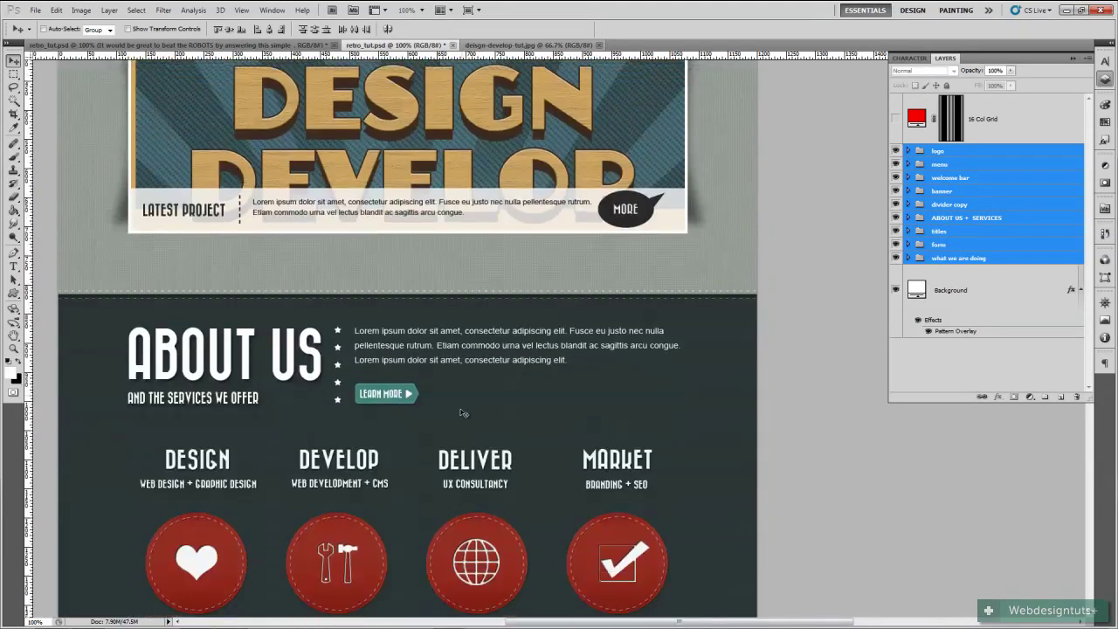
{"action": "scroll", "coordinate": [458, 399], "scroll_direction": "down", "scroll_amount": 9}
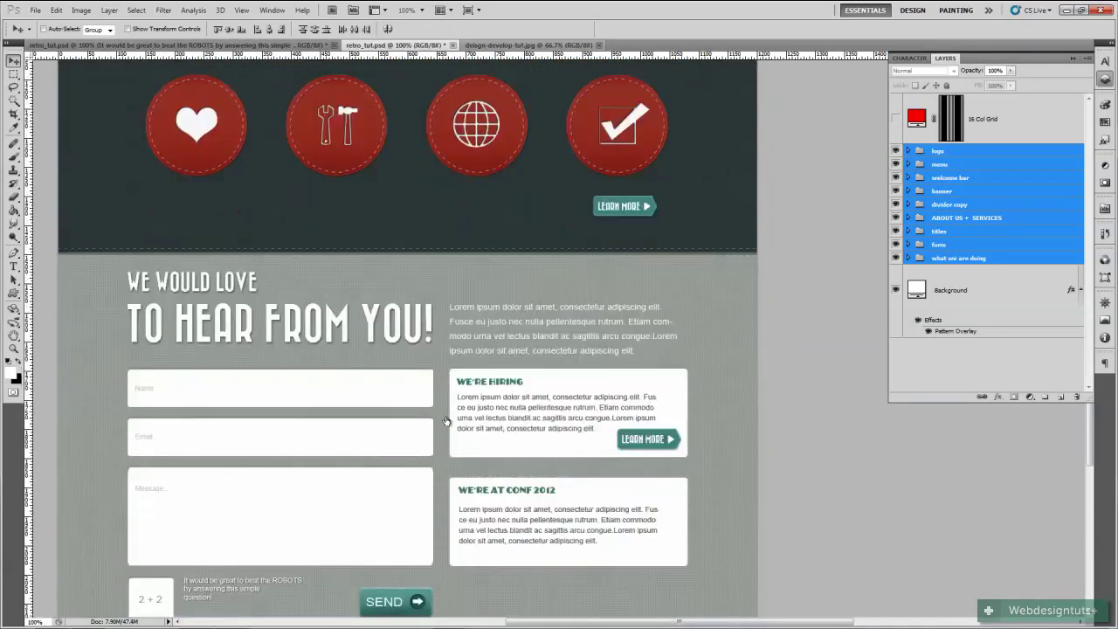
{"action": "scroll", "coordinate": [854, 403], "scroll_direction": "down", "scroll_amount": 1}
{"action": "left_click", "coordinate": [975, 288]}
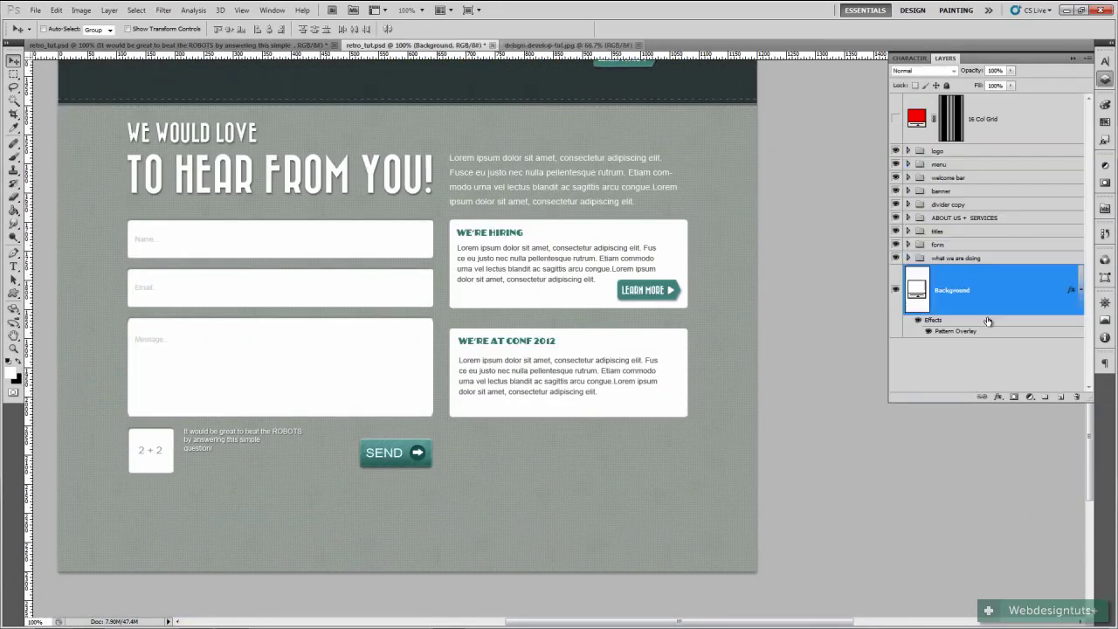
{"action": "left_click", "coordinate": [1061, 397]}
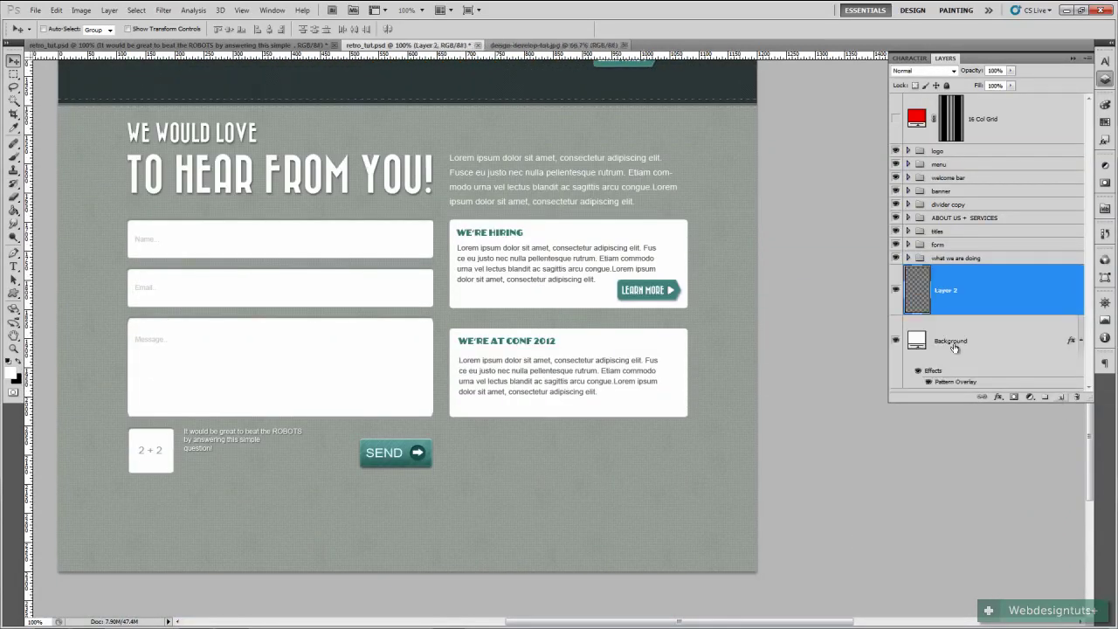
{"action": "double_click", "coordinate": [947, 293]}
{"action": "type", "text": "footer bg"}
{"action": "key", "text": "Return"}
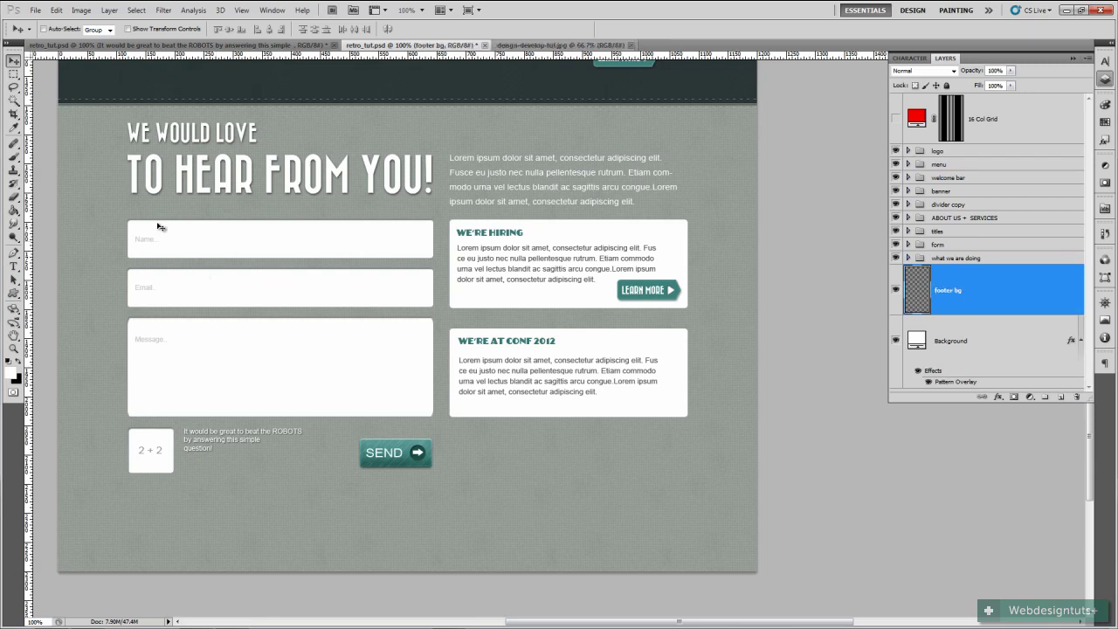
Select the full-width strip of the page below the form, fill it with the dark green fibre pattern using the Paint Bucket, and deselect
{"action": "left_click", "coordinate": [13, 74]}
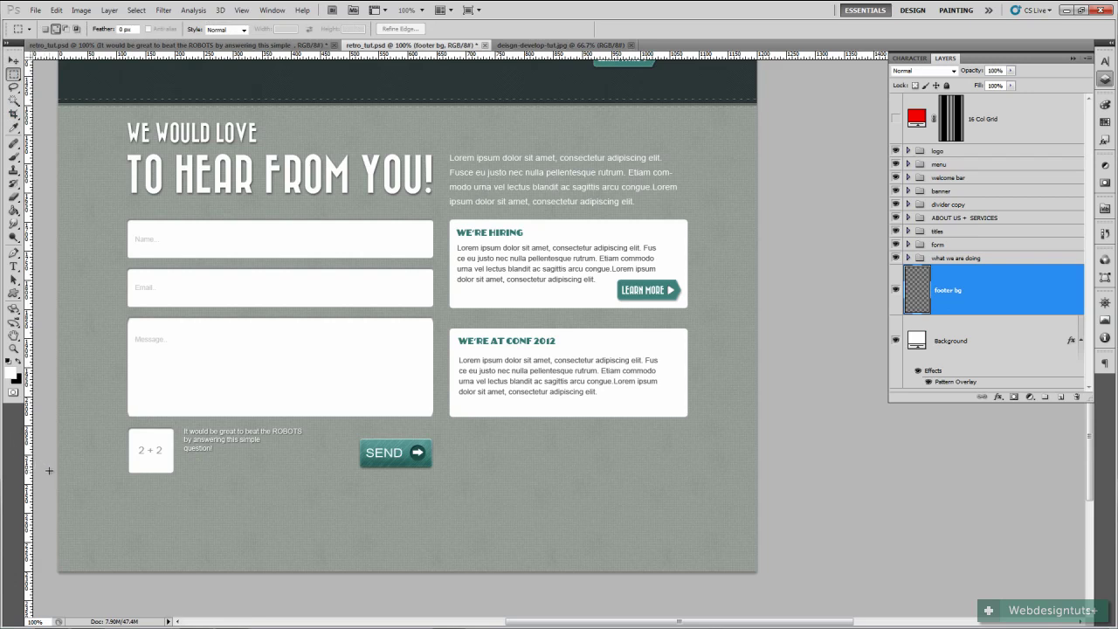
{"action": "left_click_drag", "start_coordinate": [706, 582], "coordinate": [870, 604]}
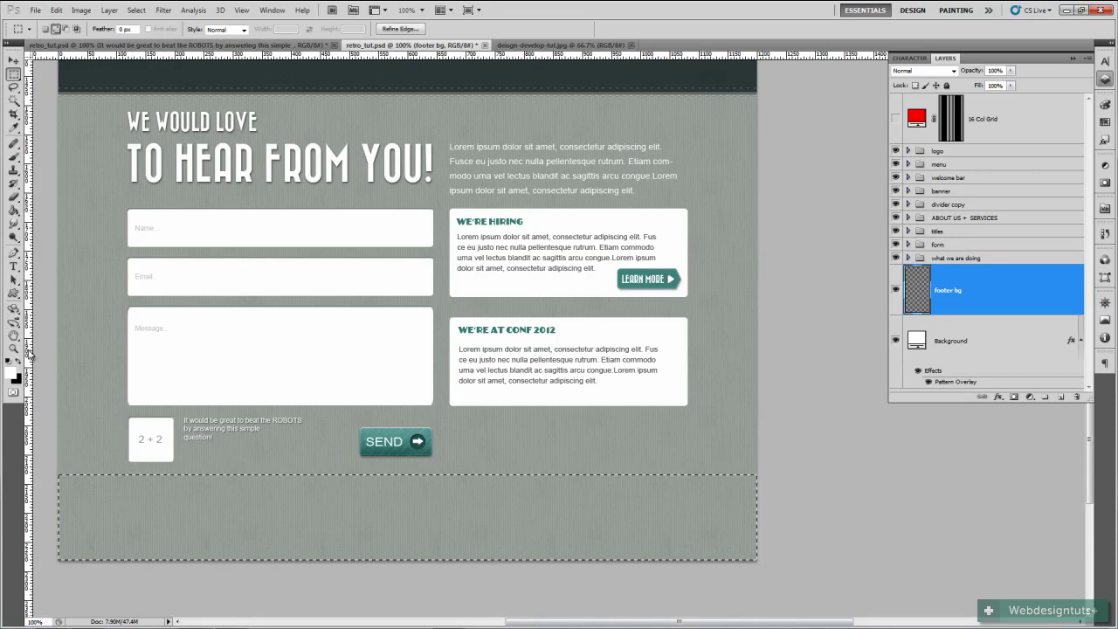
{"action": "left_click", "coordinate": [14, 210]}
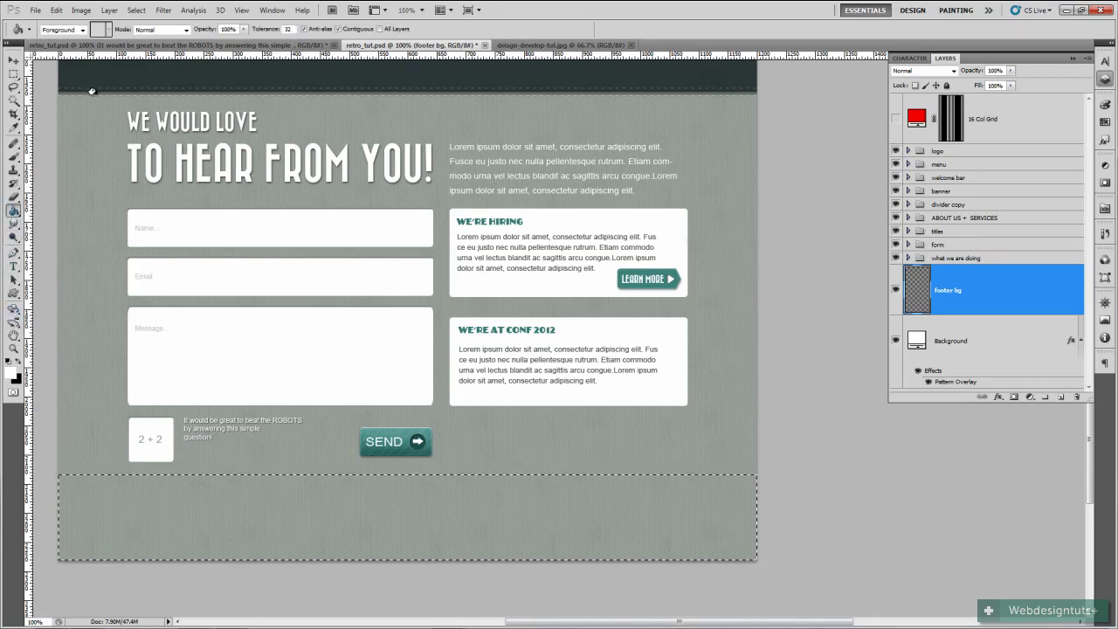
{"action": "left_click", "coordinate": [79, 28]}
{"action": "left_click", "coordinate": [58, 42]}
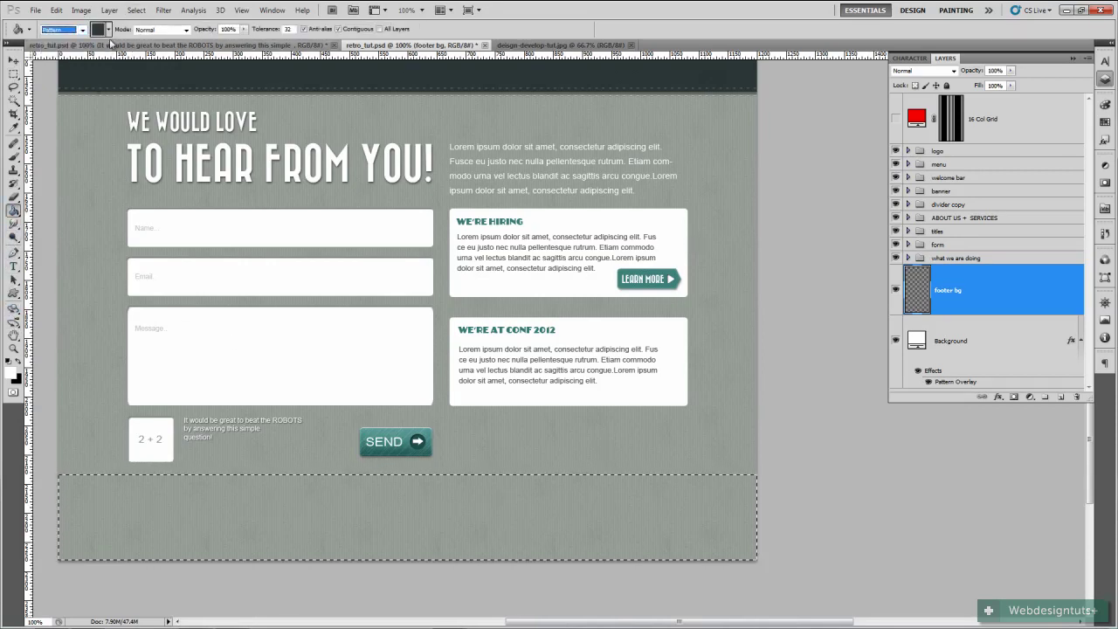
{"action": "left_click", "coordinate": [108, 30]}
{"action": "left_click", "coordinate": [222, 381]}
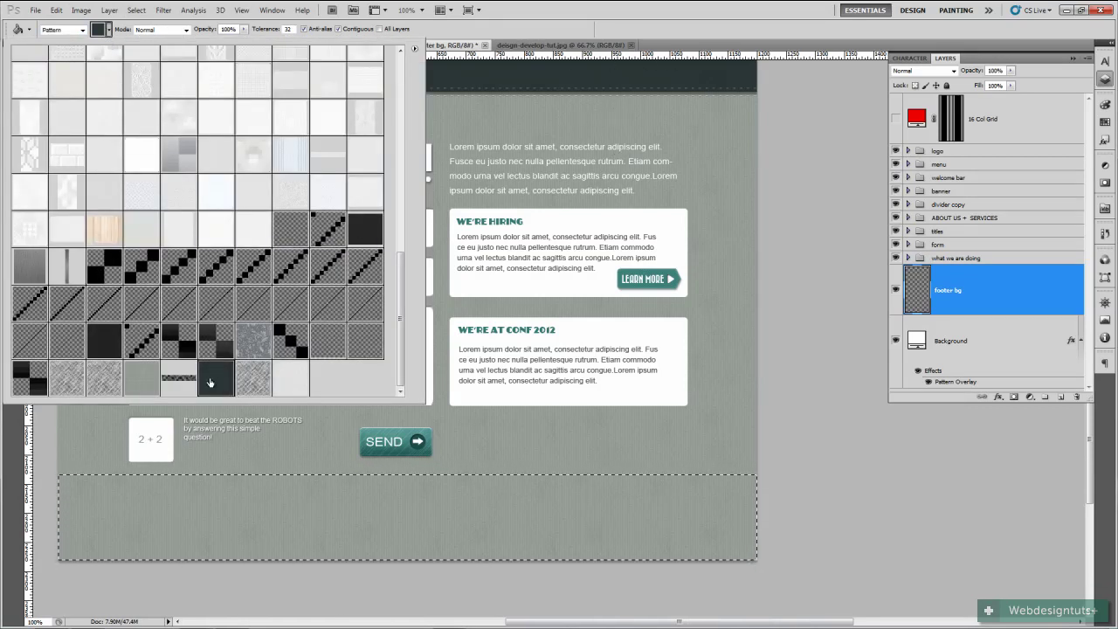
{"action": "key", "text": "Return"}
{"action": "left_click", "coordinate": [242, 510]}
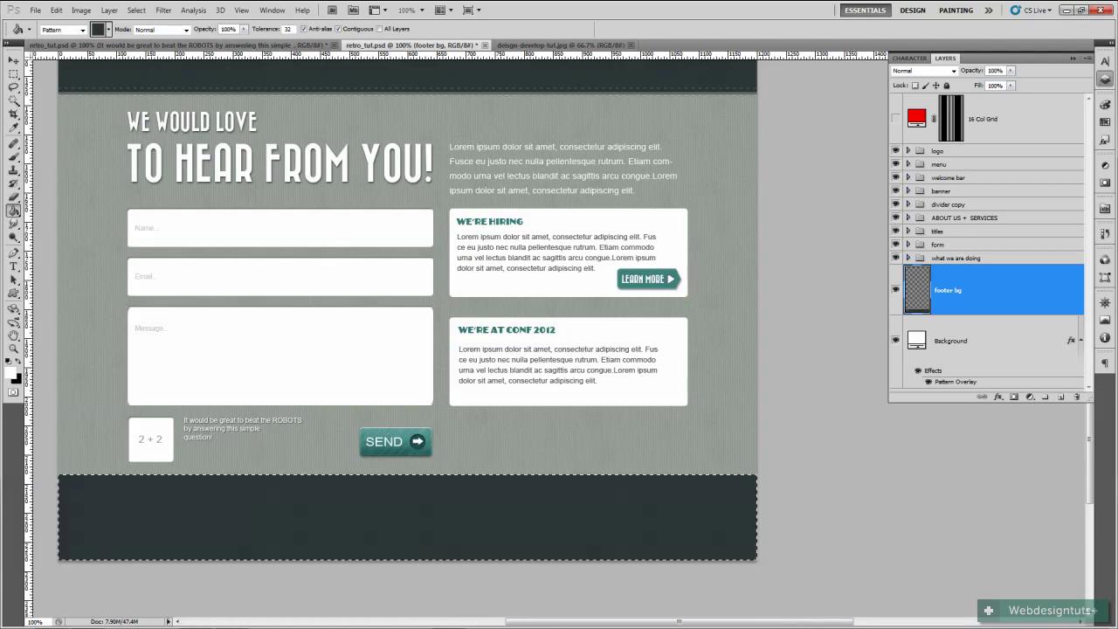
{"action": "key", "text": "ctrl+d"}
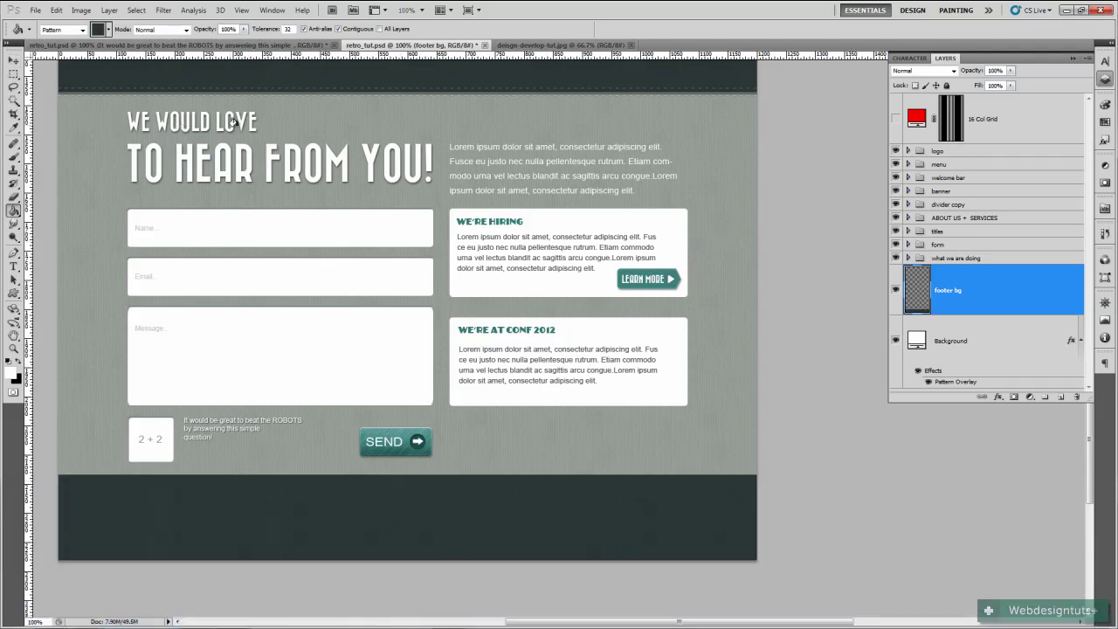
Duplicate the divider copy group and align the duplicate along the upper edge of the dark footer strip
{"action": "left_click", "coordinate": [895, 204]}
{"action": "left_click", "coordinate": [896, 206]}
{"action": "left_click", "coordinate": [942, 207]}
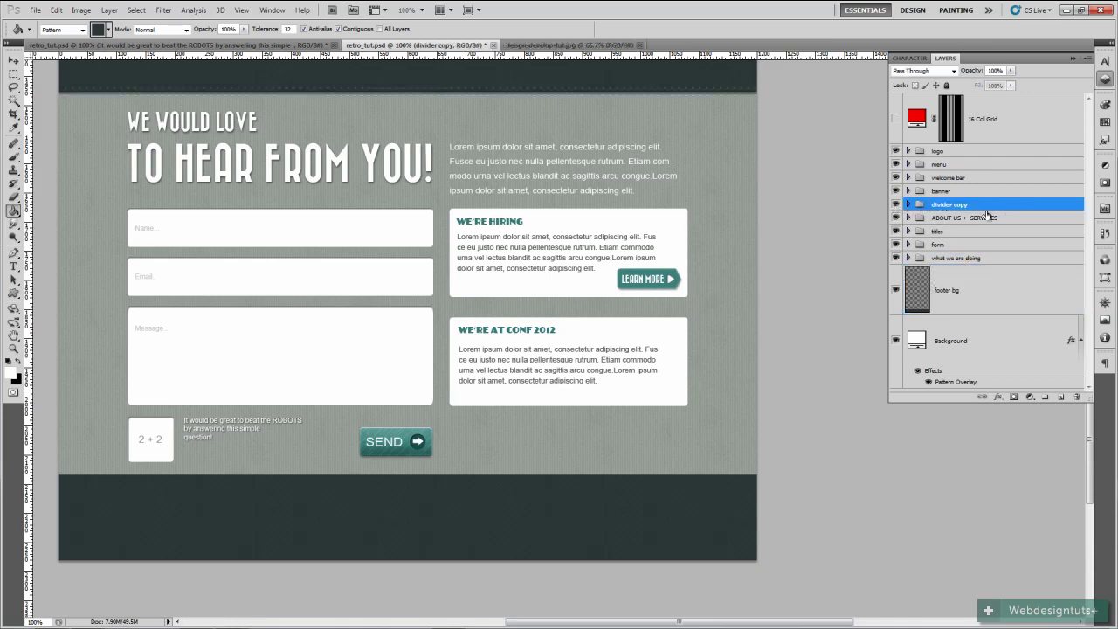
{"action": "left_click_drag", "start_coordinate": [988, 206], "coordinate": [1061, 399]}
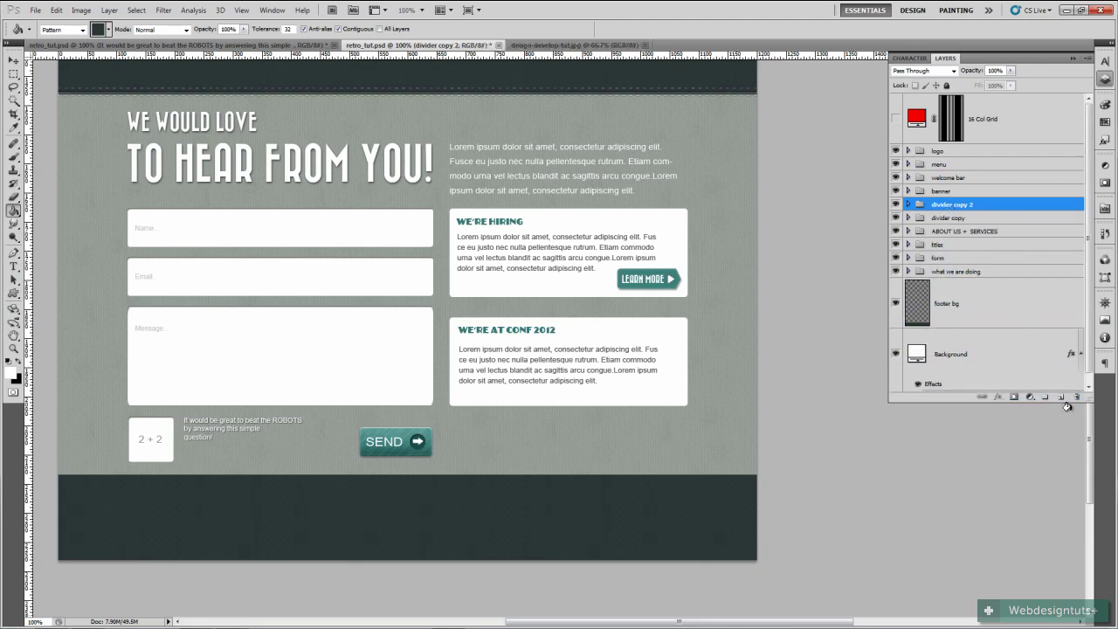
{"action": "left_click", "coordinate": [13, 60]}
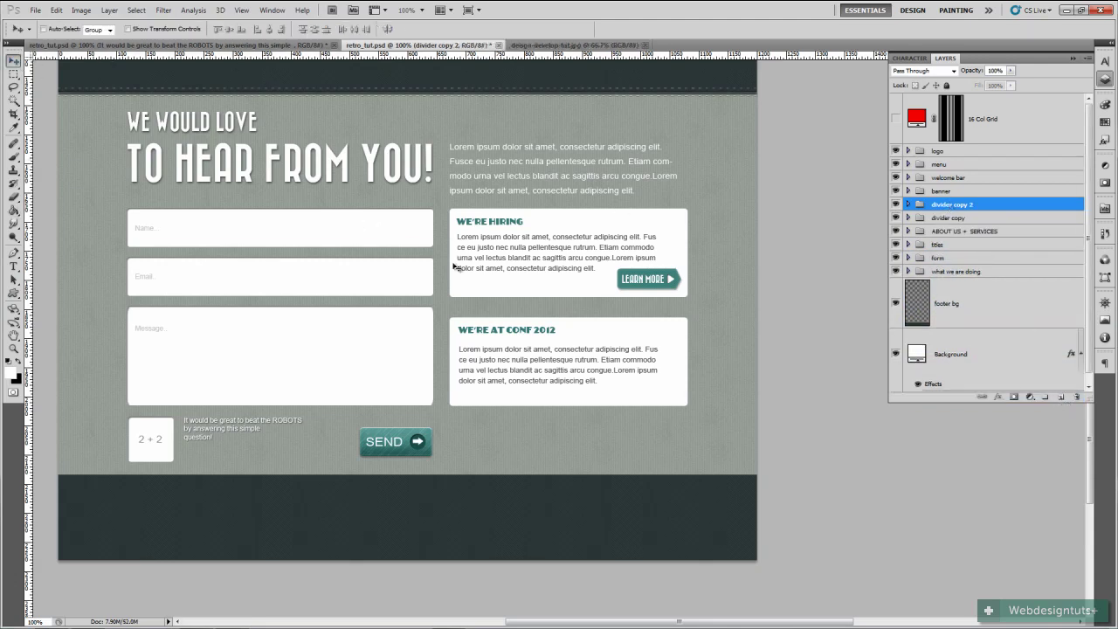
{"action": "left_click_drag", "start_coordinate": [483, 121], "coordinate": [485, 477]}
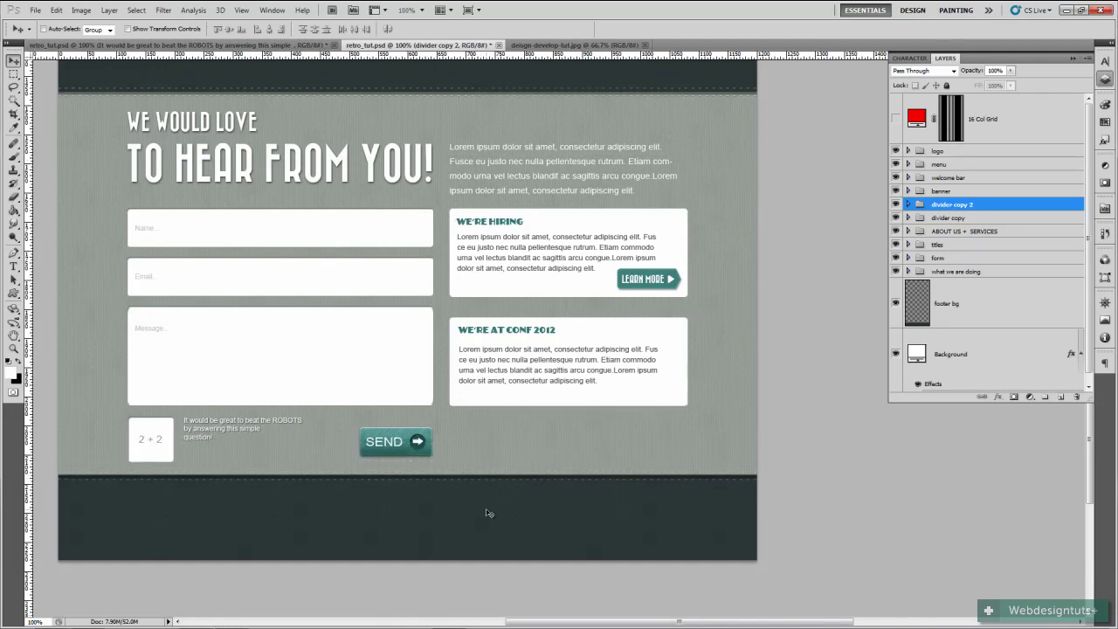
{"action": "key", "text": "Up"}
{"action": "key", "text": "Up"}
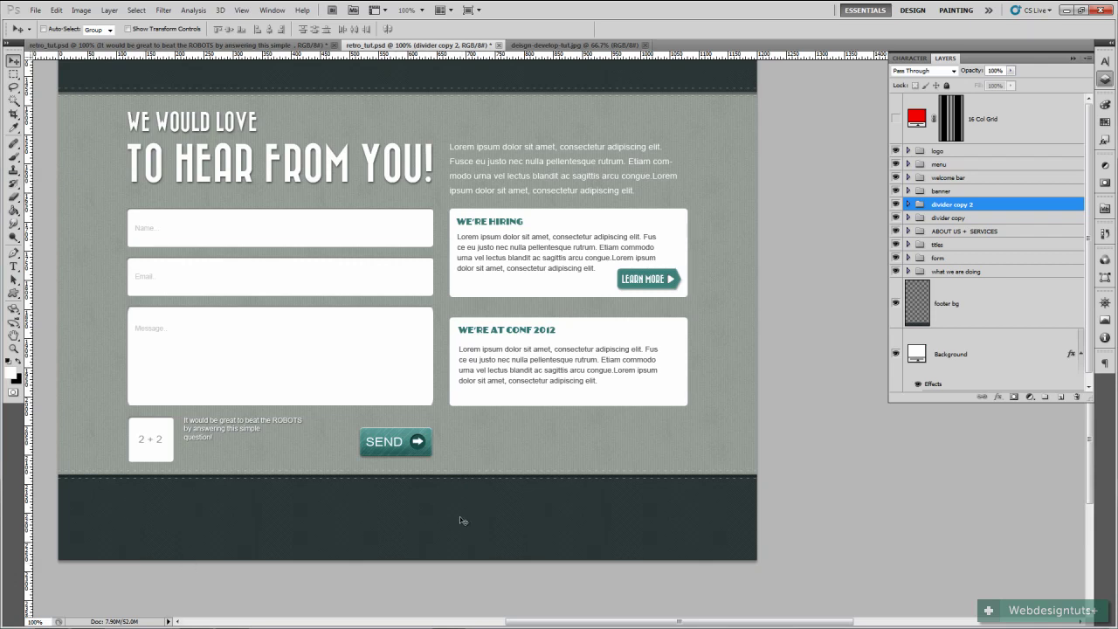
{"action": "scroll", "coordinate": [451, 437], "scroll_direction": "up", "scroll_amount": 5}
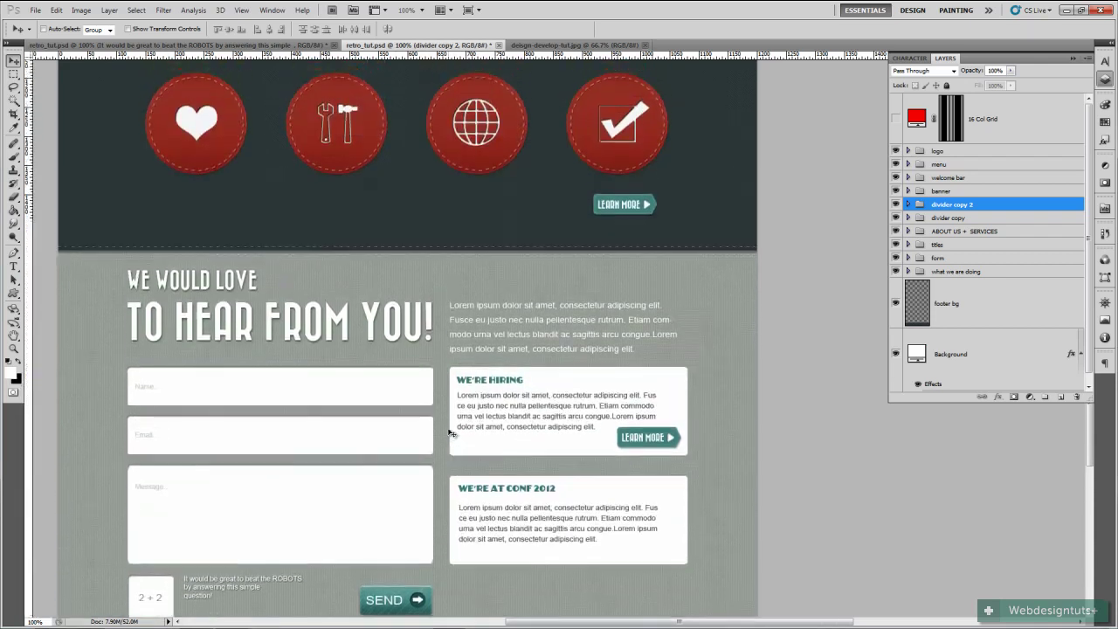
{"action": "scroll", "coordinate": [451, 433], "scroll_direction": "up", "scroll_amount": 8}
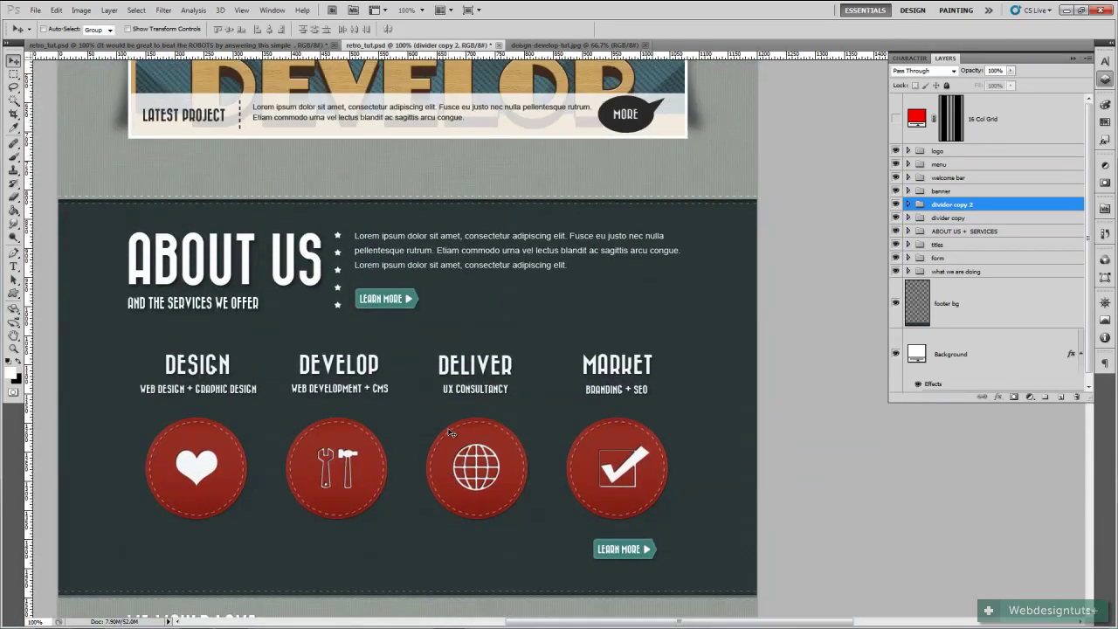
{"action": "scroll", "coordinate": [451, 431], "scroll_direction": "up", "scroll_amount": 7}
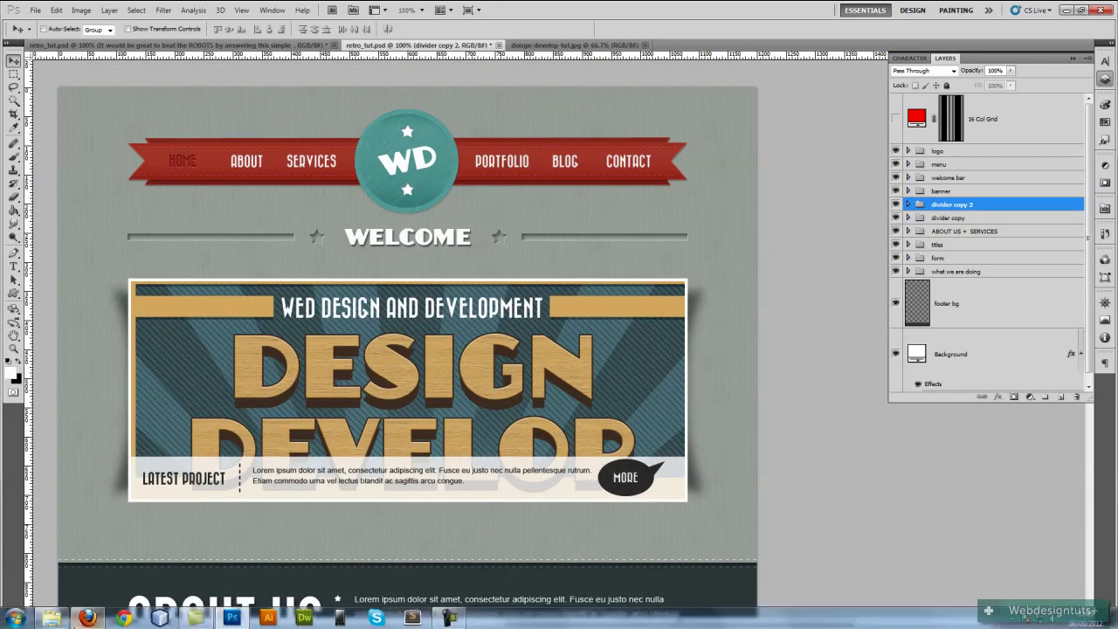
{"action": "left_click", "coordinate": [66, 617]}
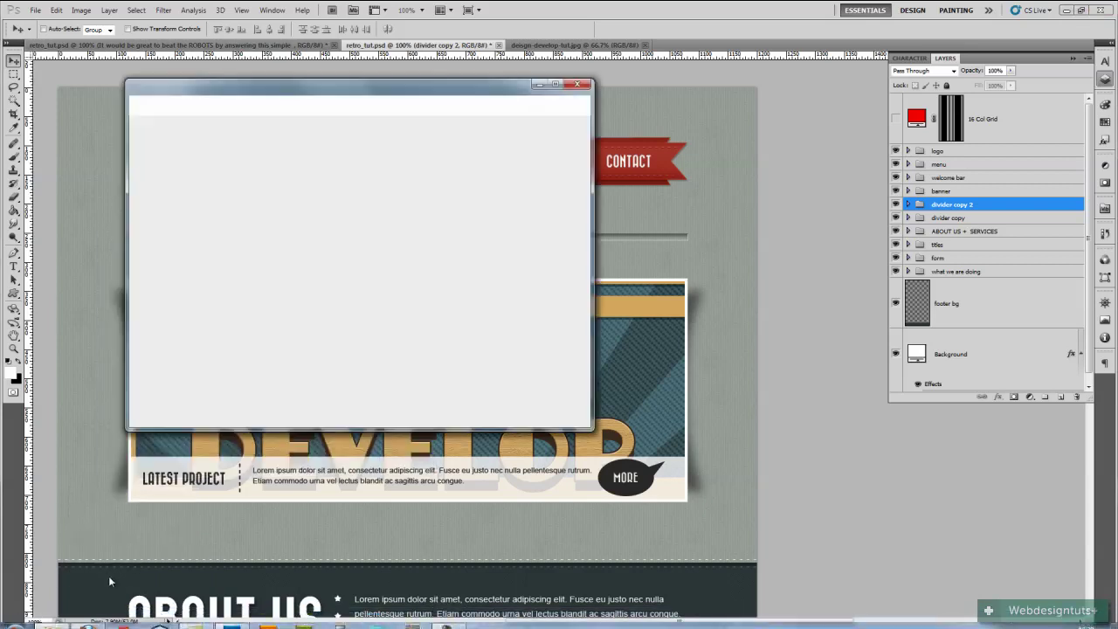
{"action": "left_click_drag", "start_coordinate": [396, 96], "coordinate": [740, 160]}
{"action": "left_click_drag", "start_coordinate": [594, 299], "coordinate": [595, 253]}
{"action": "left_click", "coordinate": [597, 254]}
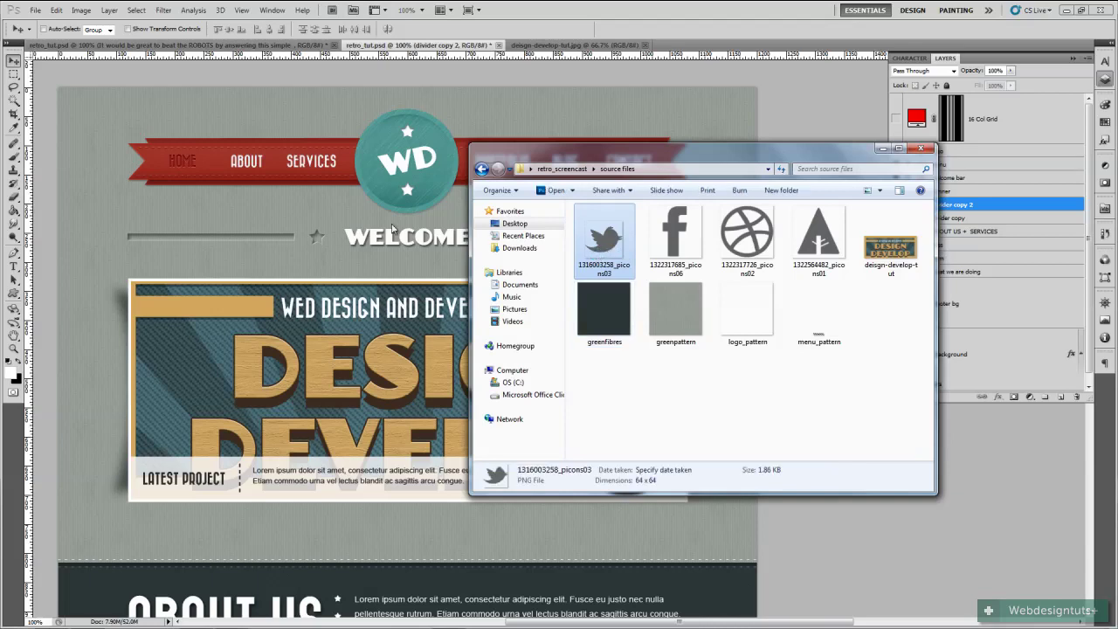
{"action": "left_click", "coordinate": [318, 378]}
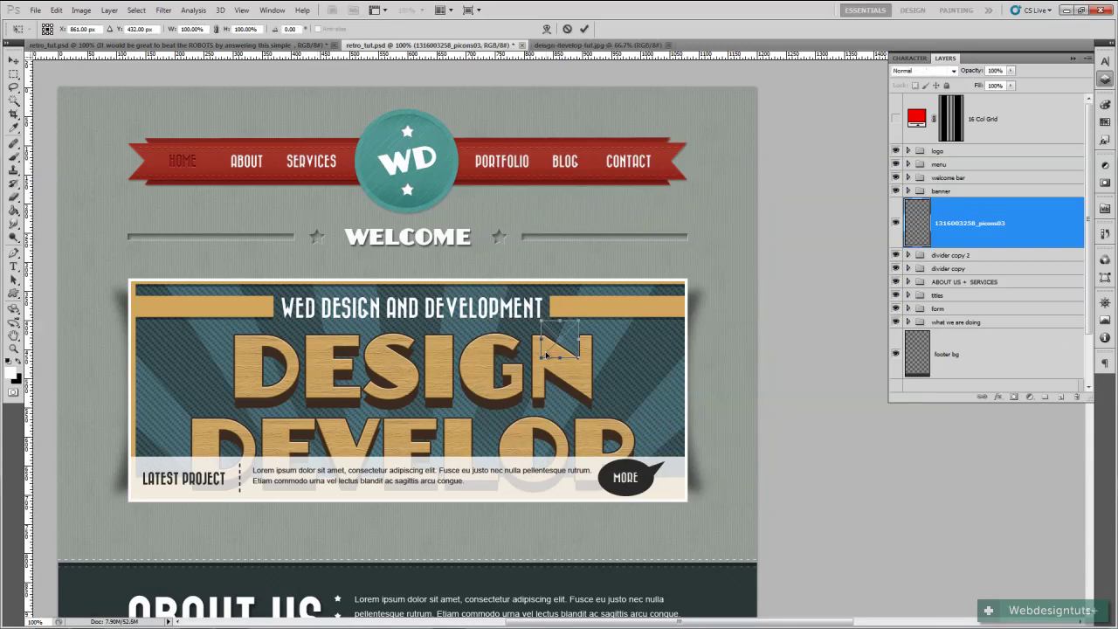
Commit the placed bird icon and position it just above the red menu ribbon, between PORTFOLIO and BLOG
{"action": "left_click_drag", "start_coordinate": [551, 338], "coordinate": [537, 213]}
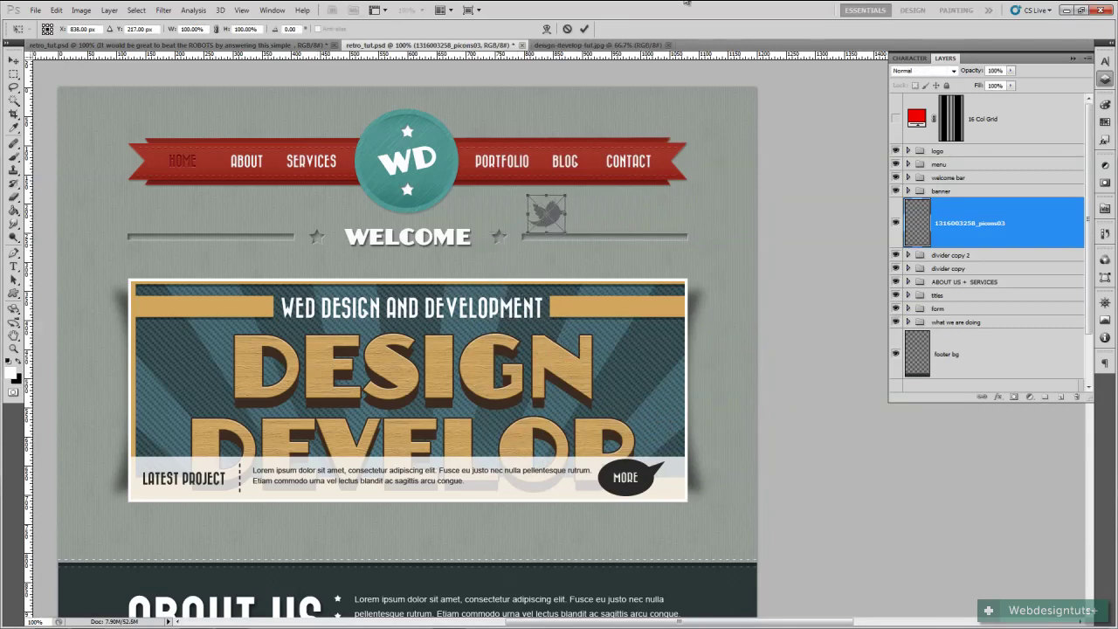
{"action": "left_click", "coordinate": [586, 29]}
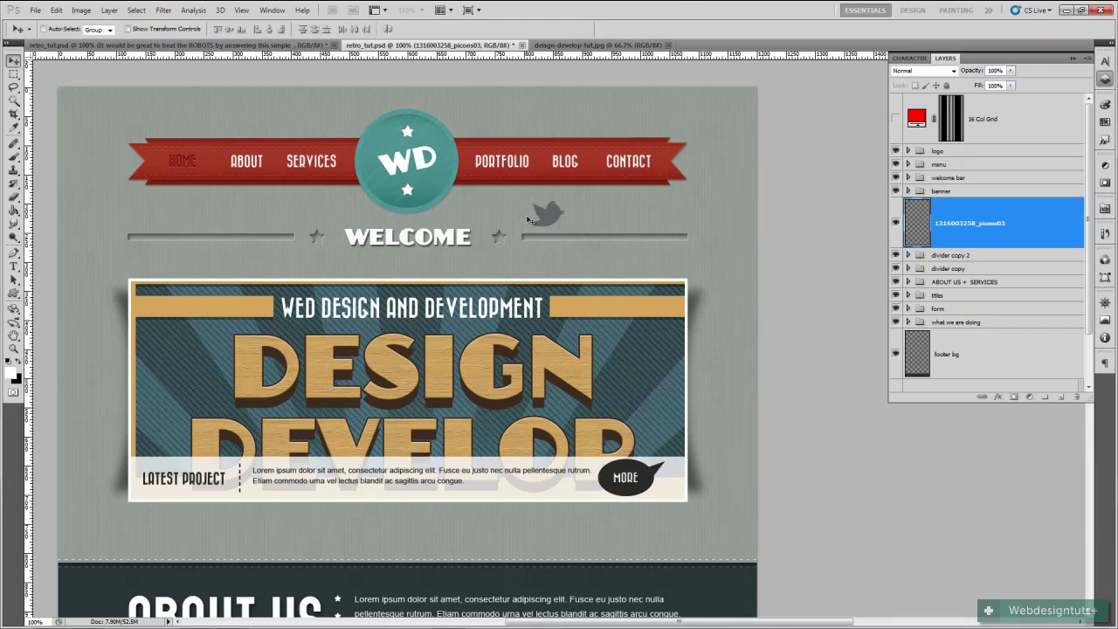
{"action": "left_click_drag", "start_coordinate": [546, 219], "coordinate": [540, 120]}
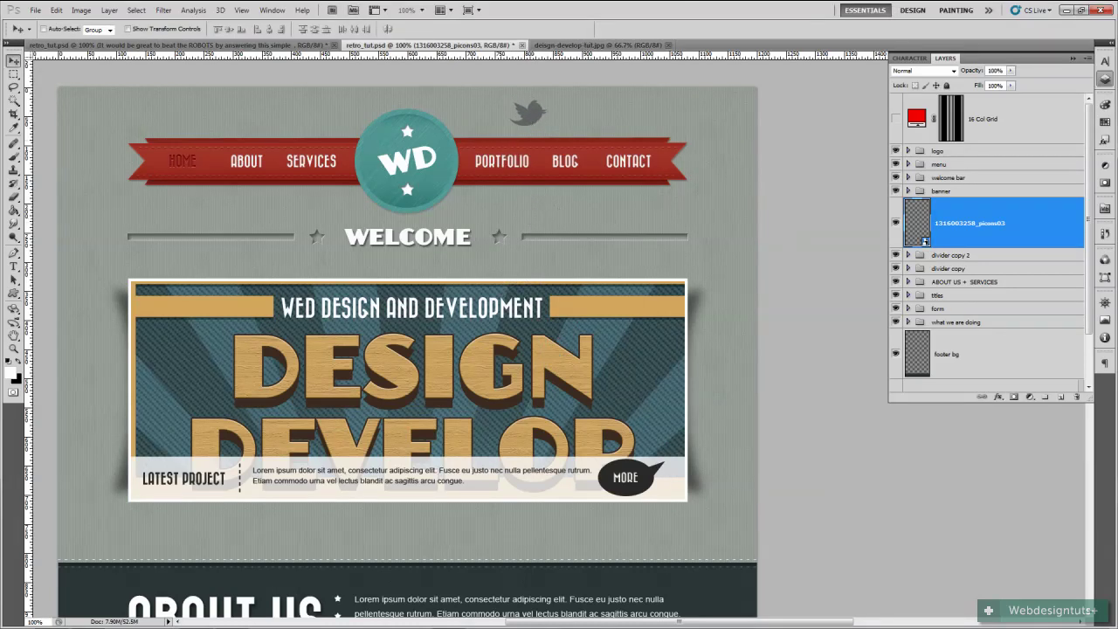
Draw a small white filled circle on a new layer, just beside the Twitter bird above the menu ribbon
{"action": "left_click", "coordinate": [1061, 397]}
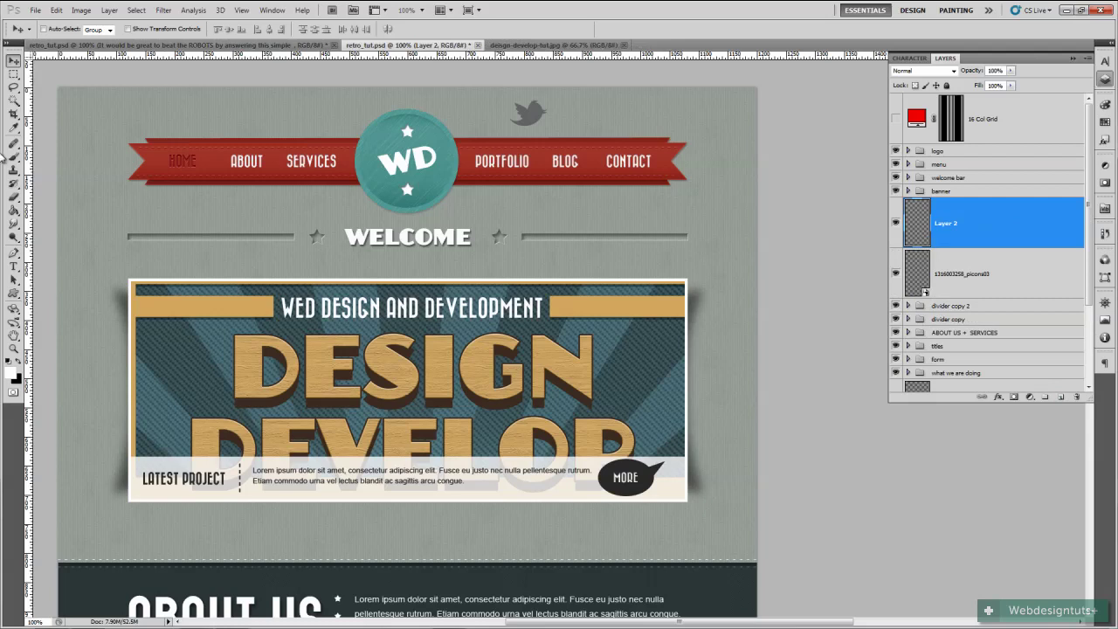
{"action": "left_click", "coordinate": [14, 294]}
{"action": "left_click_drag", "start_coordinate": [14, 295], "coordinate": [62, 321]}
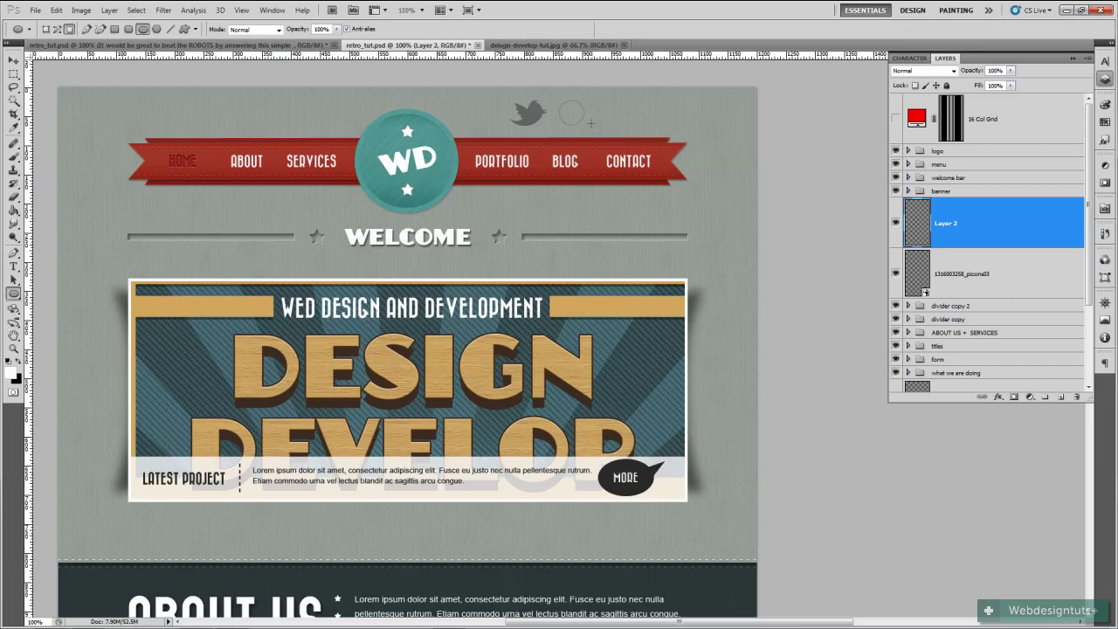
{"action": "left_click_drag", "start_coordinate": [590, 123], "coordinate": [589, 122]}
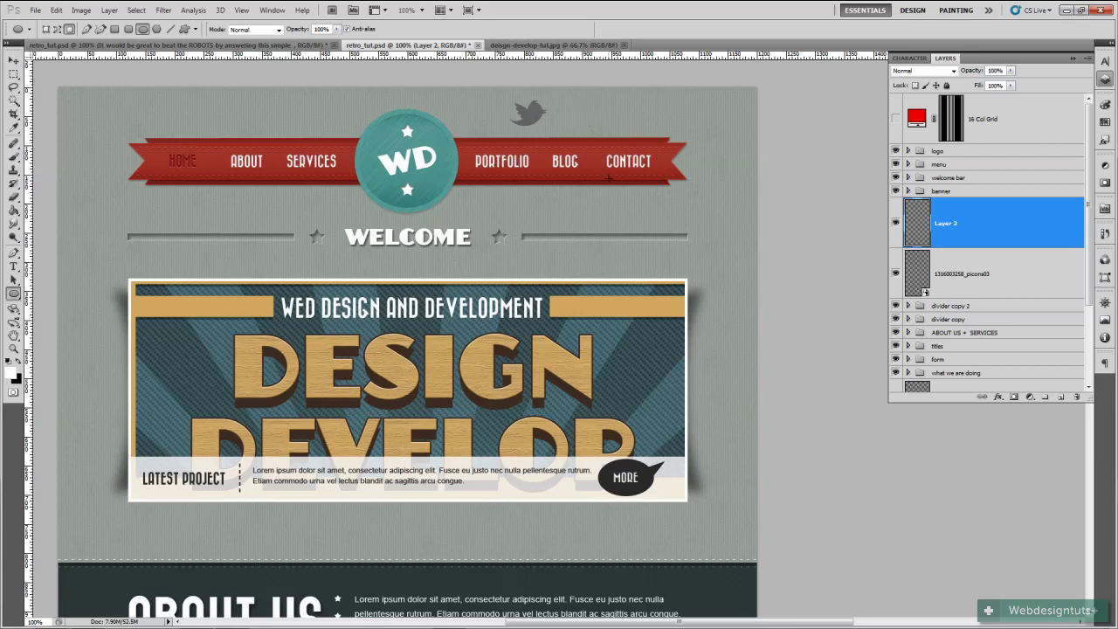
Move the Twitter bird onto the white circle and stack its layer above the circle's layer
{"action": "left_click", "coordinate": [961, 266]}
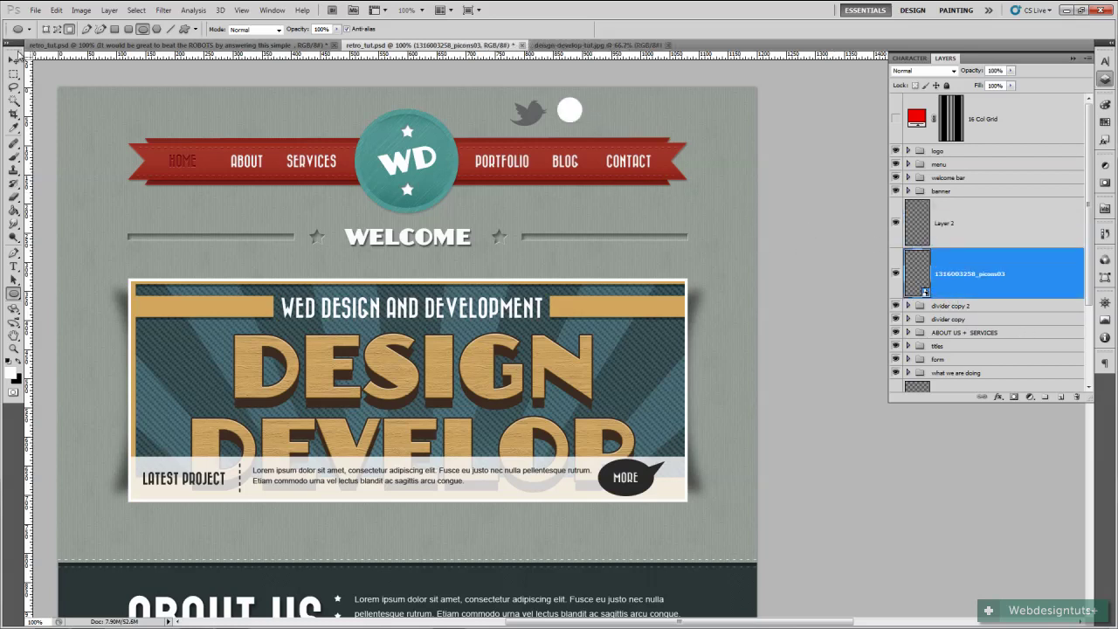
{"action": "key", "text": "v"}
{"action": "left_click_drag", "start_coordinate": [520, 128], "coordinate": [565, 125]}
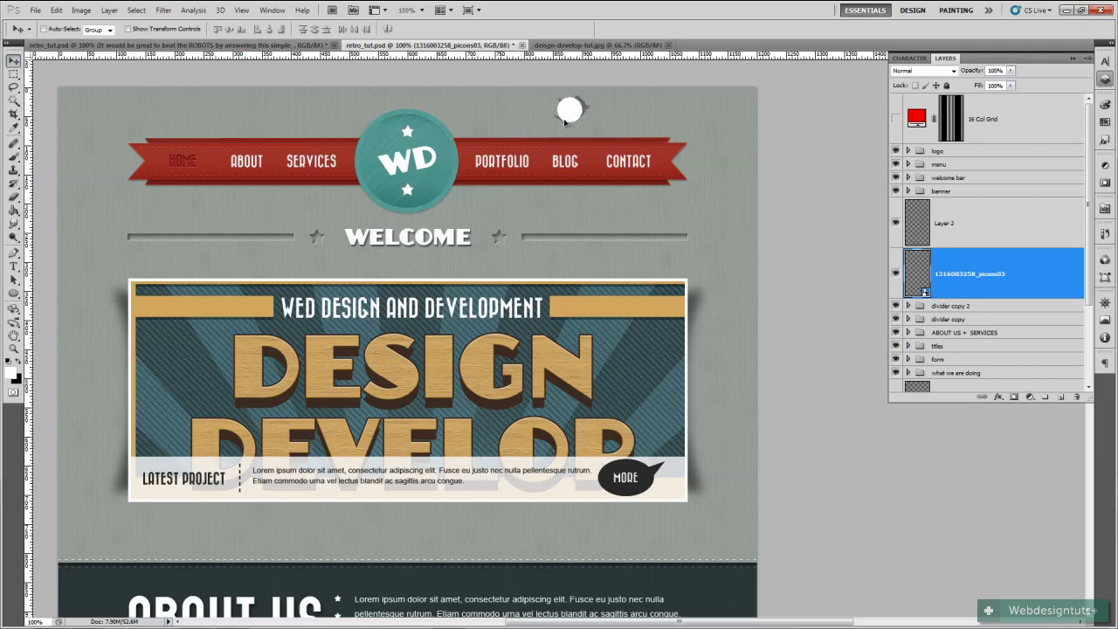
{"action": "left_click_drag", "start_coordinate": [1018, 255], "coordinate": [1014, 214]}
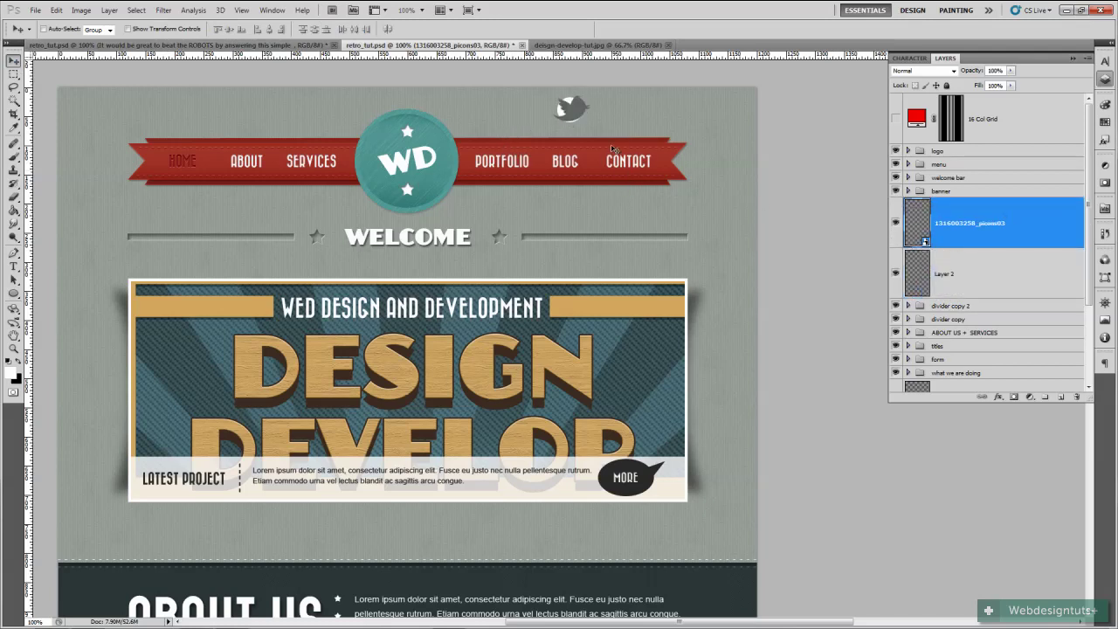
Scale the Twitter bird down to about 43% and centre it inside the white circle
{"action": "key", "text": "ctrl+t"}
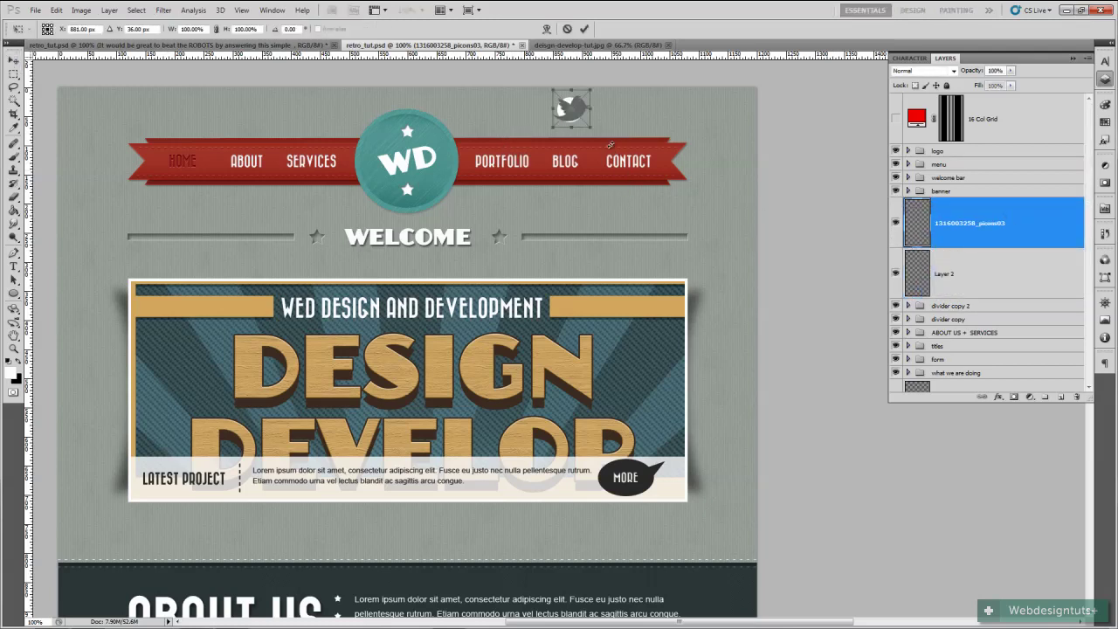
{"action": "key", "text": "ctrl+plus"}
{"action": "key", "text": "ctrl+plus"}
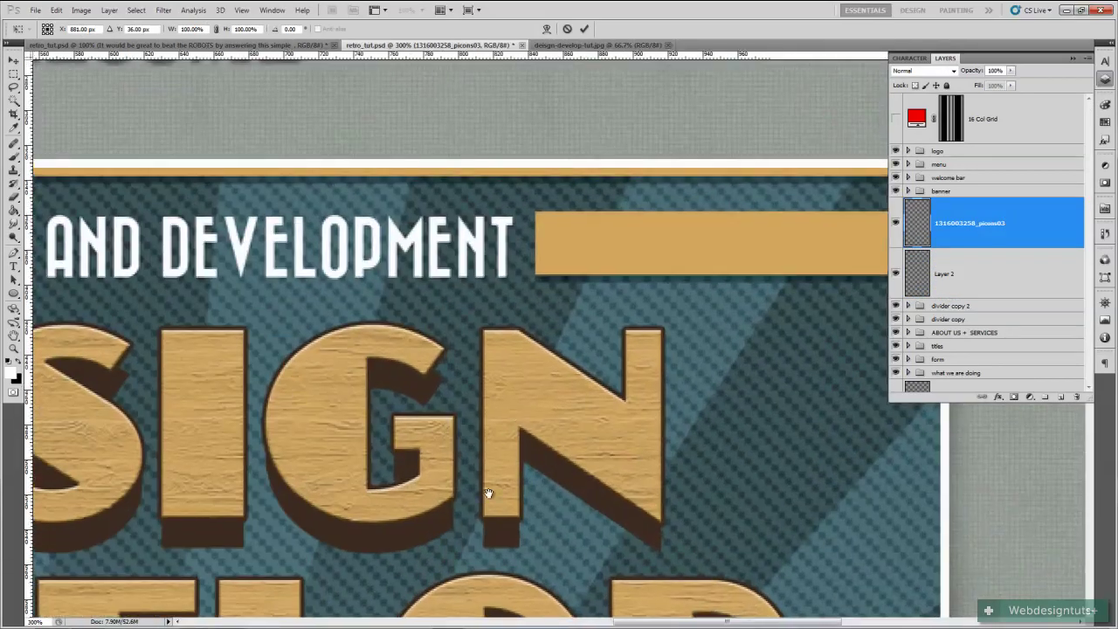
{"action": "left_click_drag", "start_coordinate": [612, 146], "coordinate": [487, 374]}
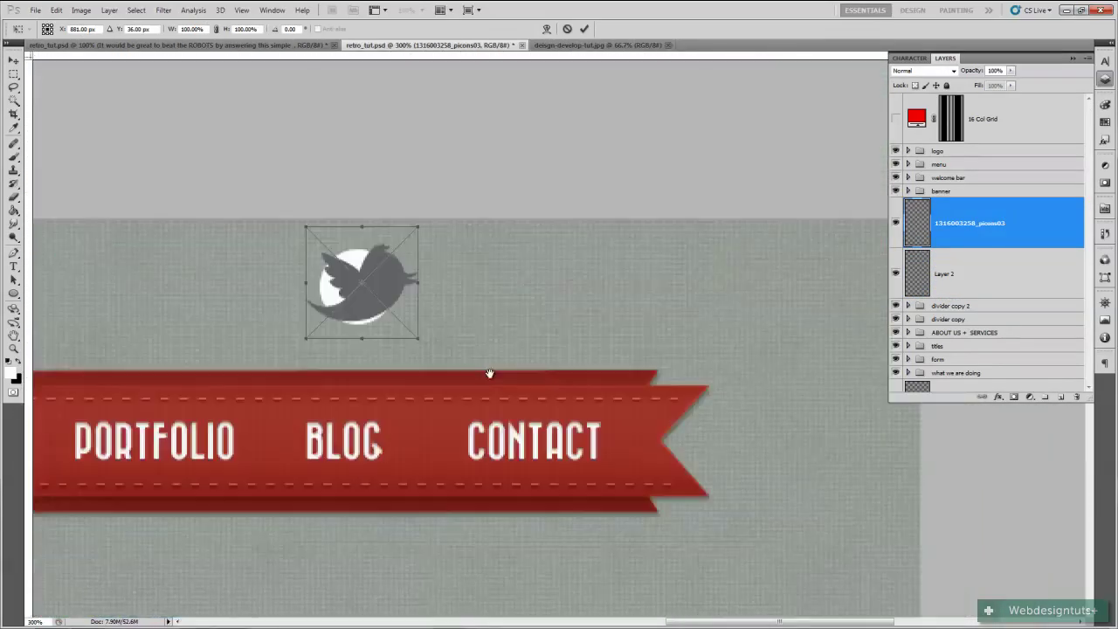
{"action": "left_click_drag", "start_coordinate": [330, 331], "coordinate": [394, 396]}
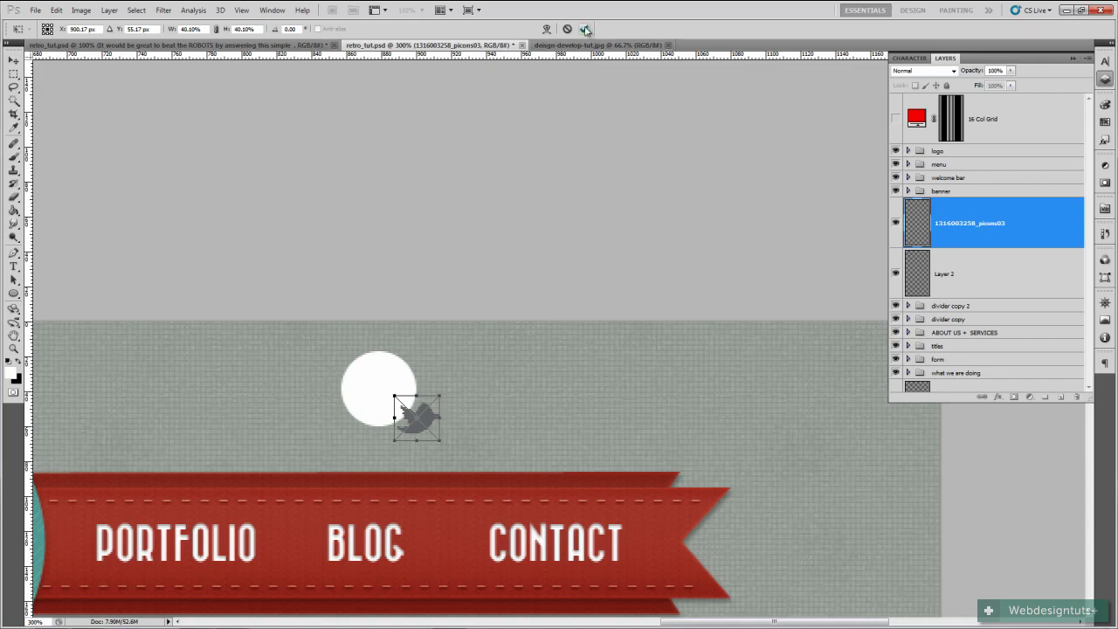
{"action": "left_click_drag", "start_coordinate": [393, 393], "coordinate": [390, 390]}
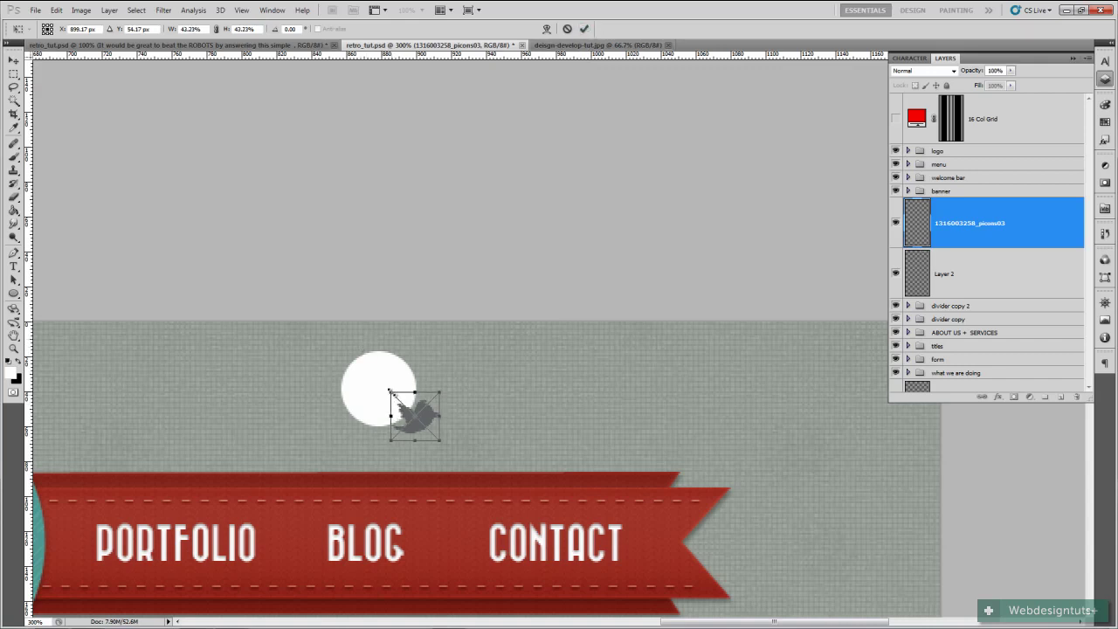
{"action": "left_click", "coordinate": [583, 29]}
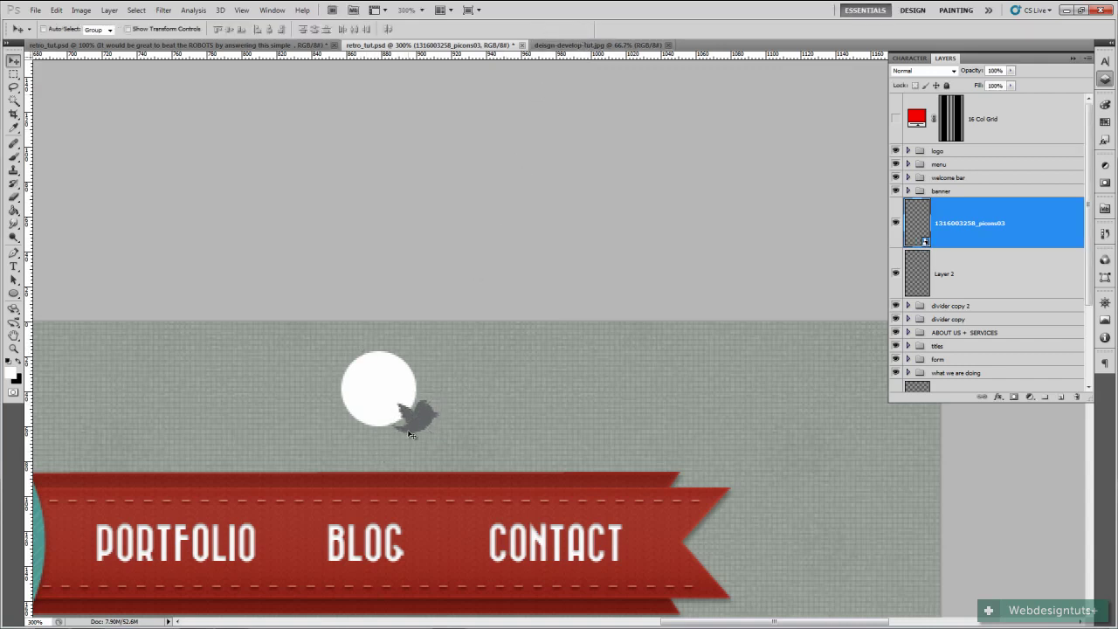
{"action": "left_click_drag", "start_coordinate": [410, 434], "coordinate": [372, 404]}
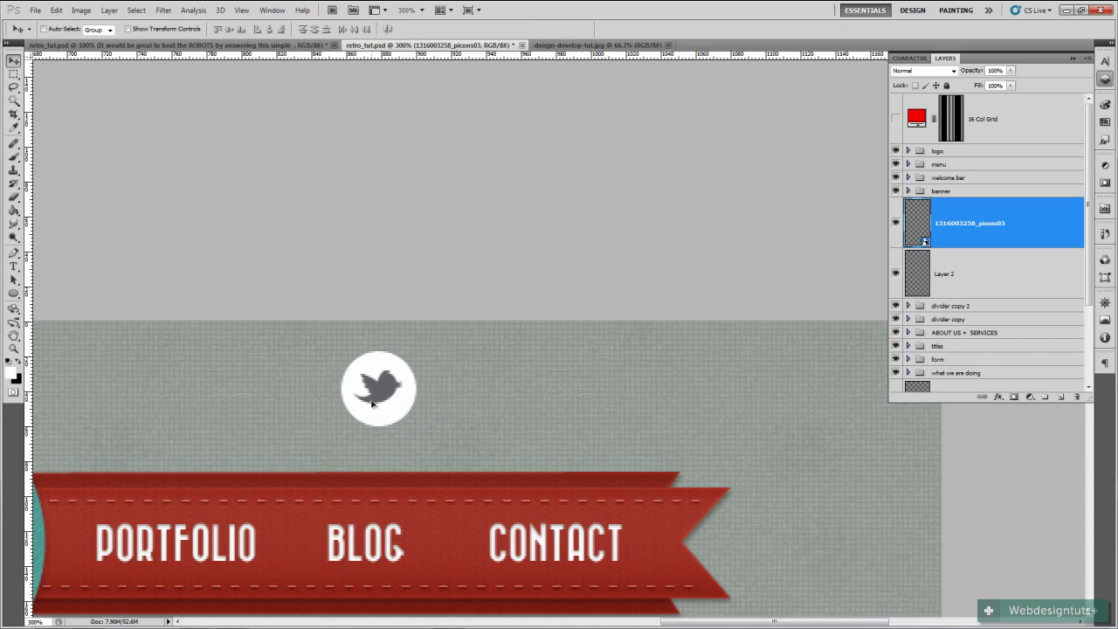
{"action": "left_click", "coordinate": [924, 219], "text": "ctrl"}
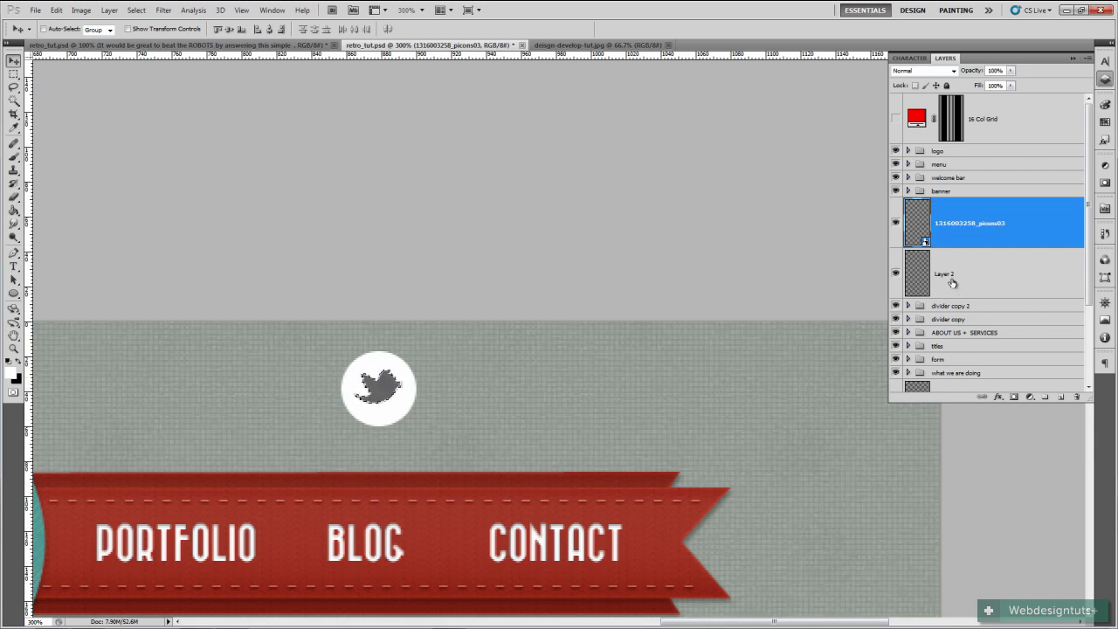
{"action": "left_click", "coordinate": [952, 284]}
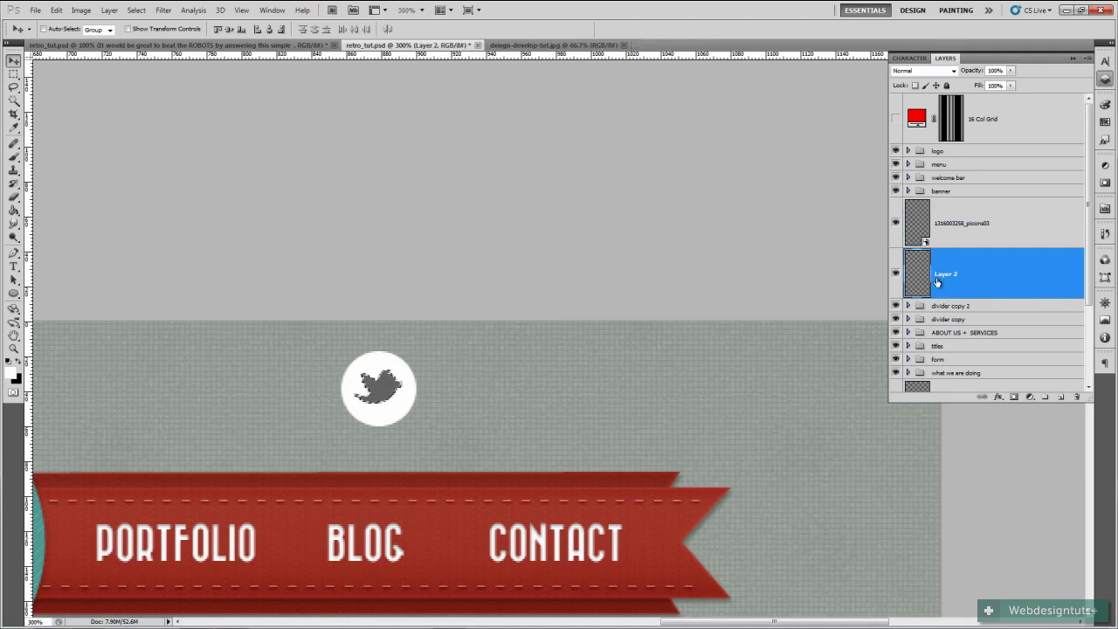
{"action": "key", "text": "ctrl+d"}
{"action": "left_click", "coordinate": [1011, 223]}
{"action": "left_click", "coordinate": [1076, 397]}
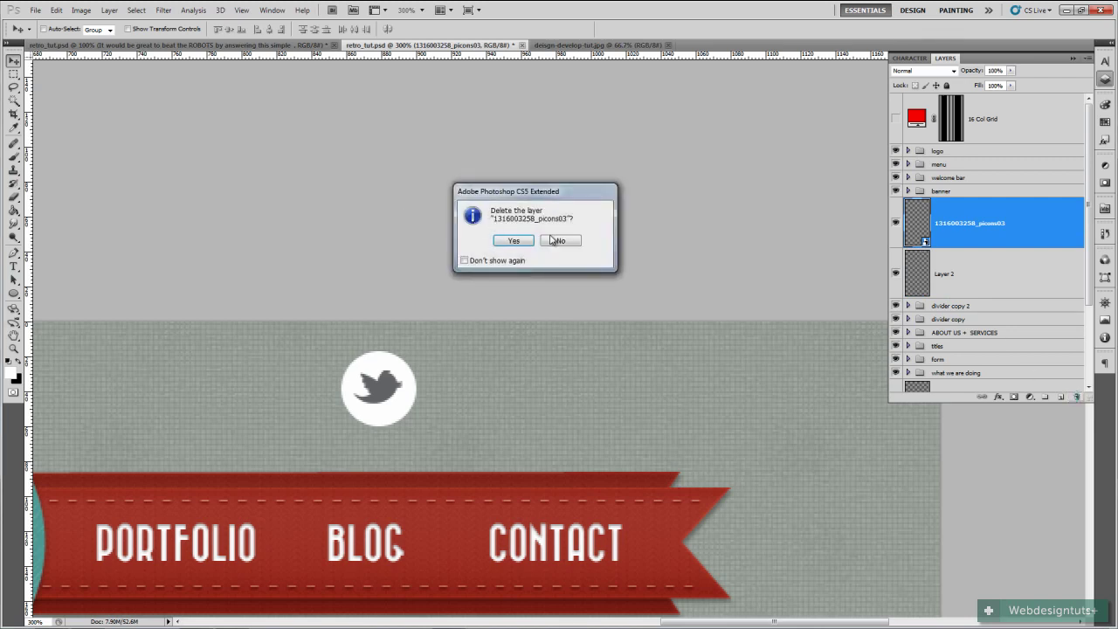
{"action": "key", "text": "Return"}
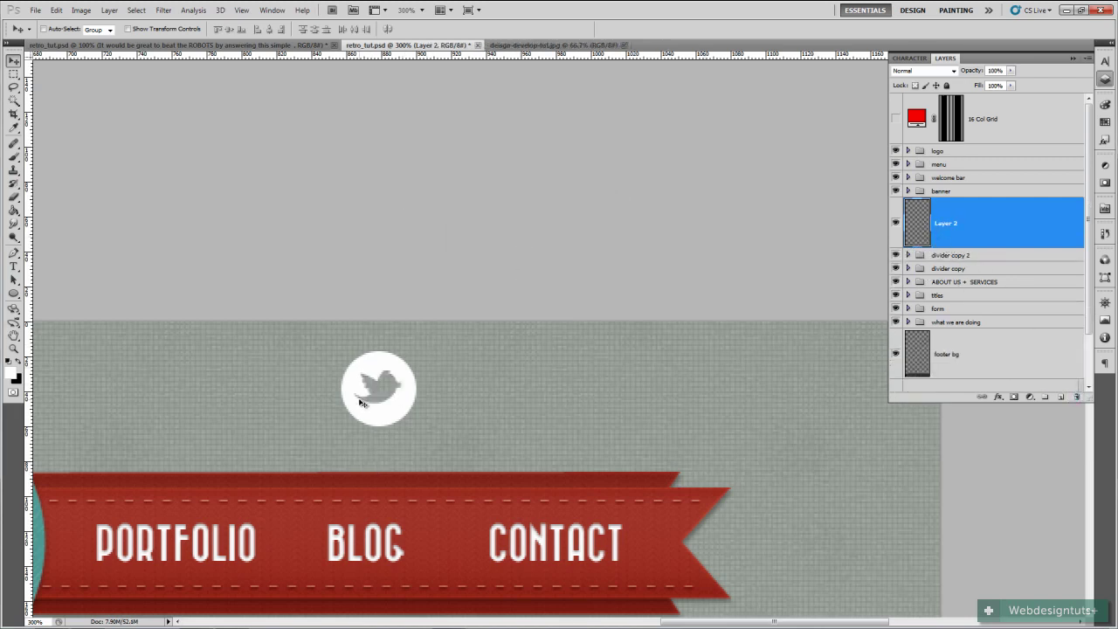
Enable an Inner Shadow layer style on the white Twitter circle's layer
{"action": "key", "text": "ctrl+minus"}
{"action": "key", "text": "ctrl+minus"}
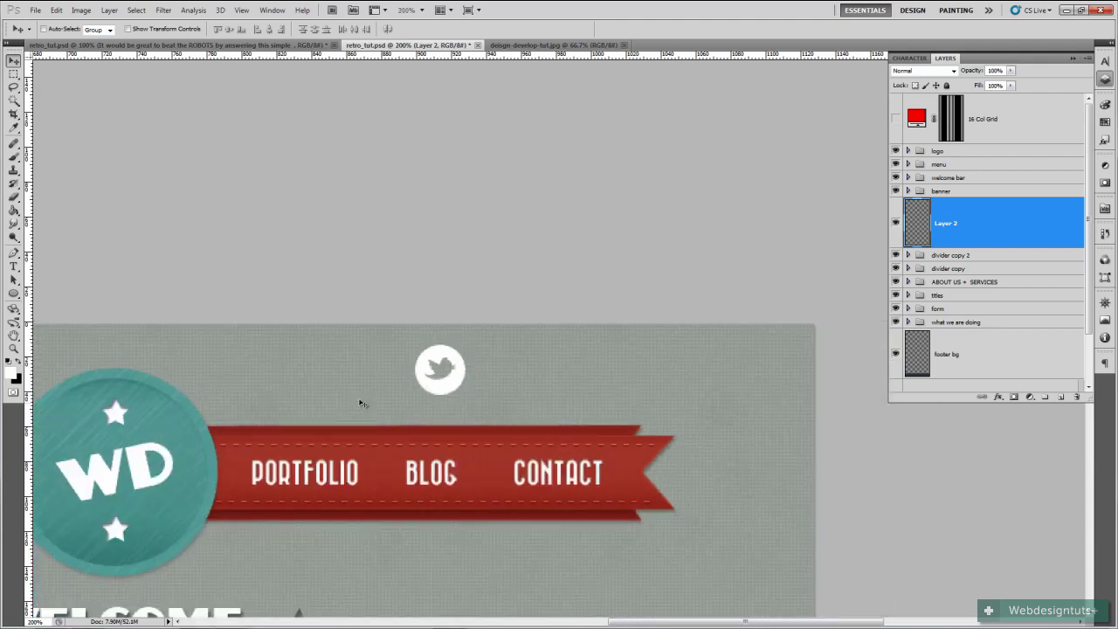
{"action": "double_click", "coordinate": [916, 228]}
{"action": "left_click_drag", "start_coordinate": [552, 137], "coordinate": [714, 120]}
{"action": "left_click", "coordinate": [657, 178]}
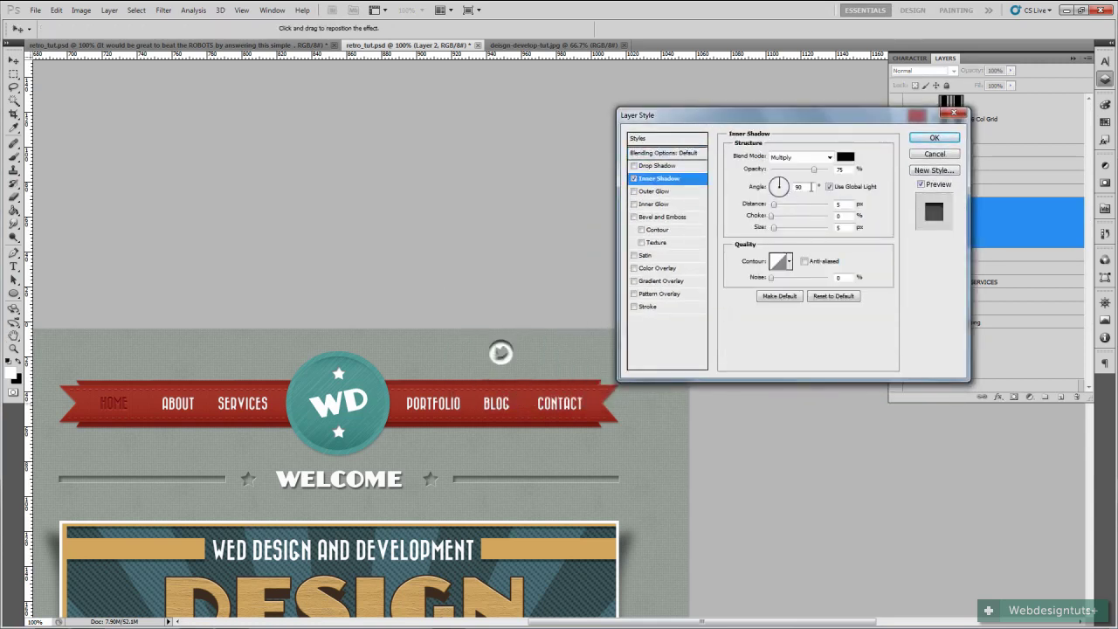
Turn off Global Light for the inner shadow, set angle 90°, distance 1 px and size 0 px, lower its opacity, and apply it
{"action": "left_click", "coordinate": [829, 186]}
{"action": "left_click_drag", "start_coordinate": [807, 188], "coordinate": [796, 216]}
{"action": "type", "text": "90"}
{"action": "type", "text": "1"}
{"action": "type", "text": "1"}
{"action": "key", "text": "BackSpace"}
{"action": "type", "text": "0"}
{"action": "left_click_drag", "start_coordinate": [819, 173], "coordinate": [806, 178]}
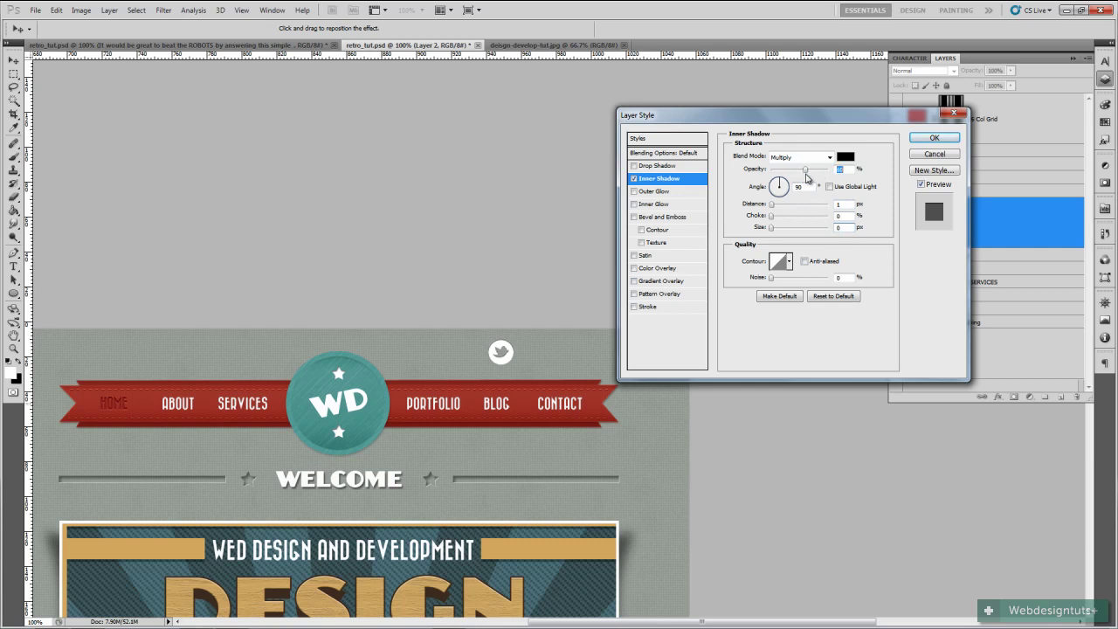
{"action": "left_click", "coordinate": [933, 140]}
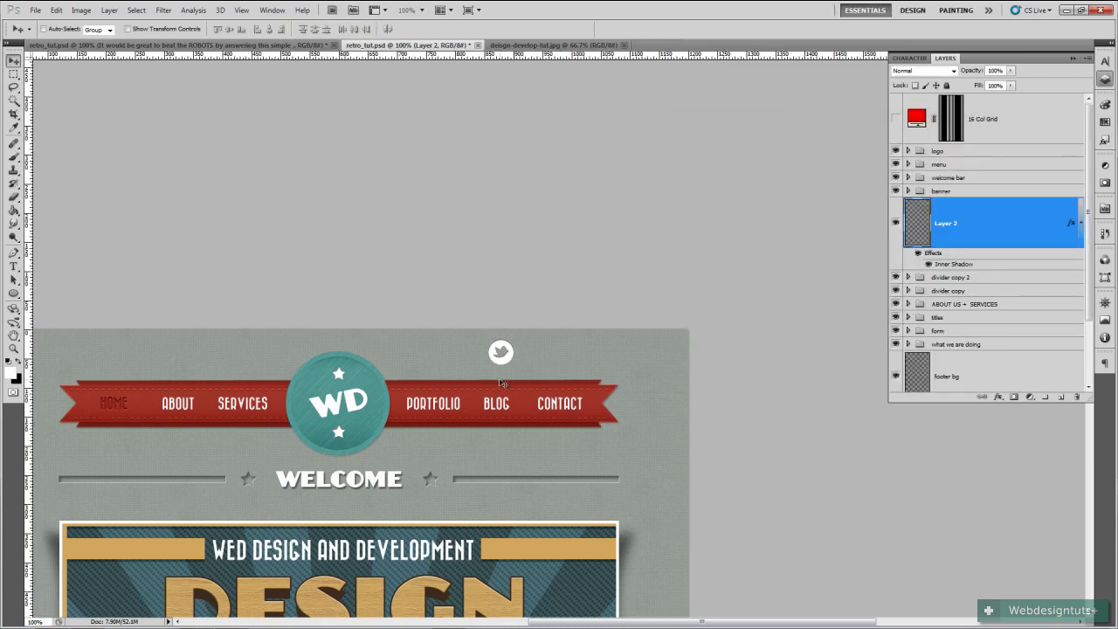
Rename the Twitter circle's layer as twitter and shift the icon left to sit between PORTFOLIO and BLOG
{"action": "double_click", "coordinate": [950, 226]}
{"action": "type", "text": "bo"}
{"action": "type", "text": "itter"}
{"action": "key", "text": "Return"}
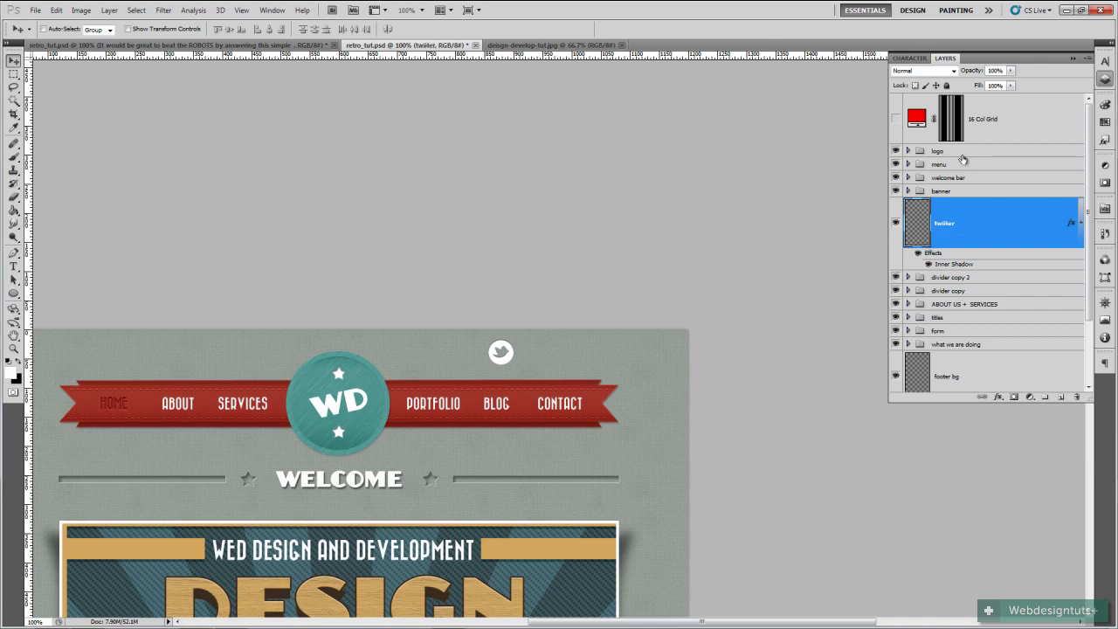
{"action": "left_click_drag", "start_coordinate": [500, 363], "coordinate": [461, 363]}
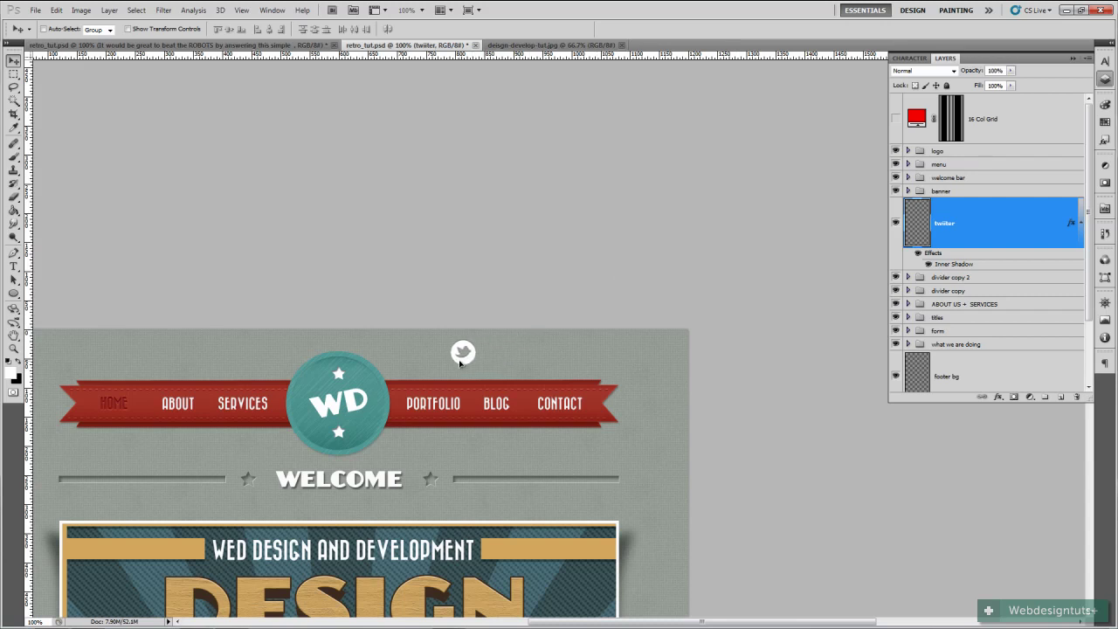
{"action": "double_click", "coordinate": [945, 225]}
{"action": "type", "text": "twitter"}
{"action": "key", "text": "Return"}
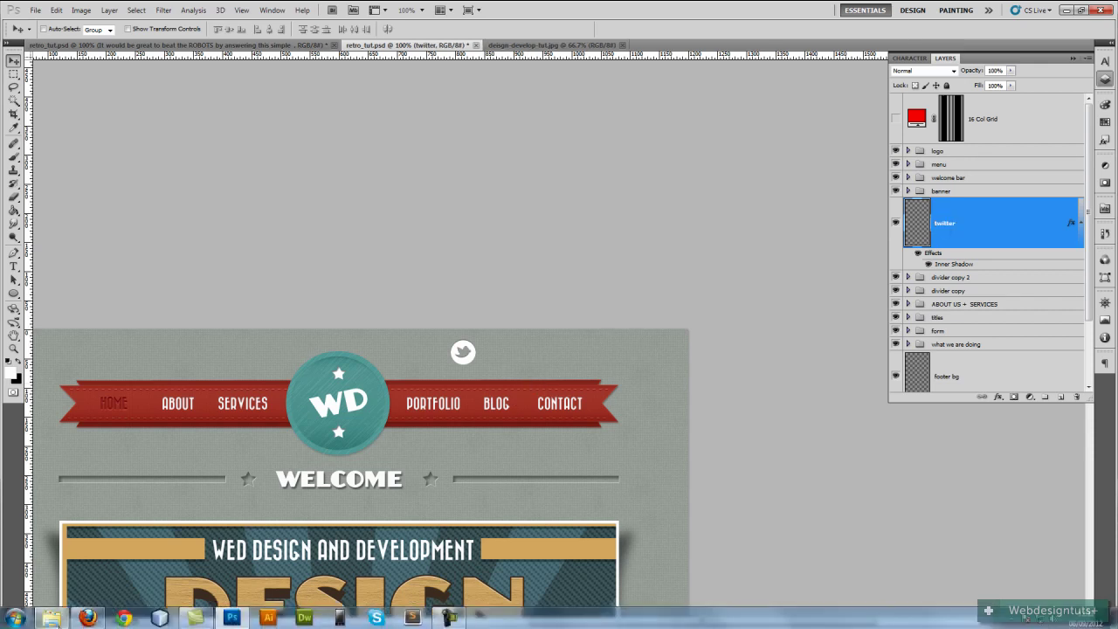
{"action": "left_click", "coordinate": [52, 619]}
{"action": "left_click", "coordinate": [685, 259]}
{"action": "left_click_drag", "start_coordinate": [685, 259], "coordinate": [509, 508]}
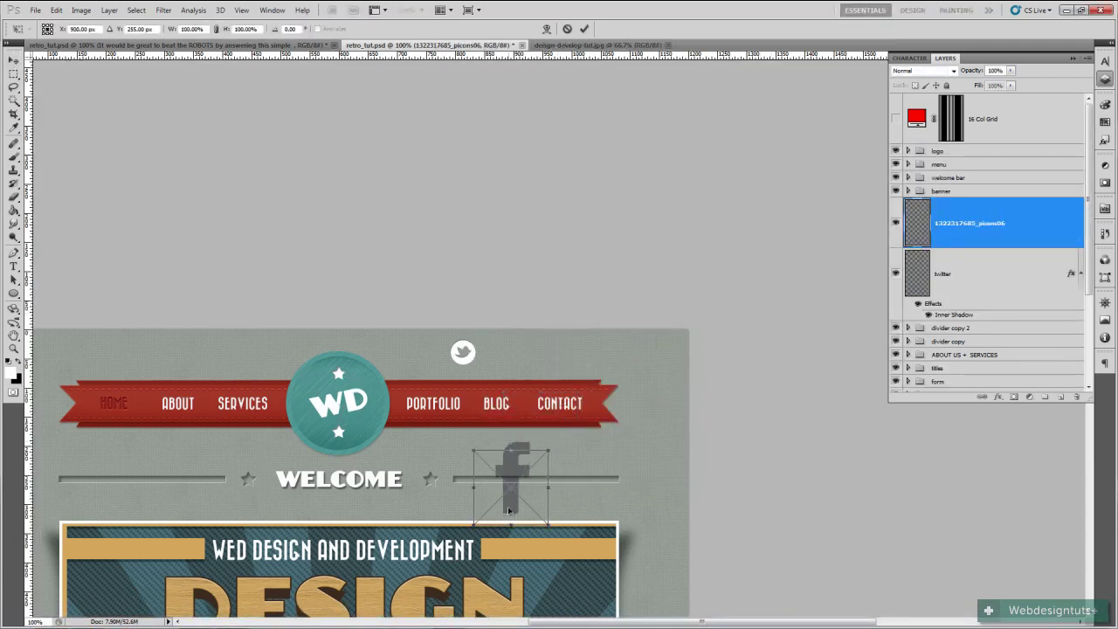
{"action": "left_click", "coordinate": [585, 28]}
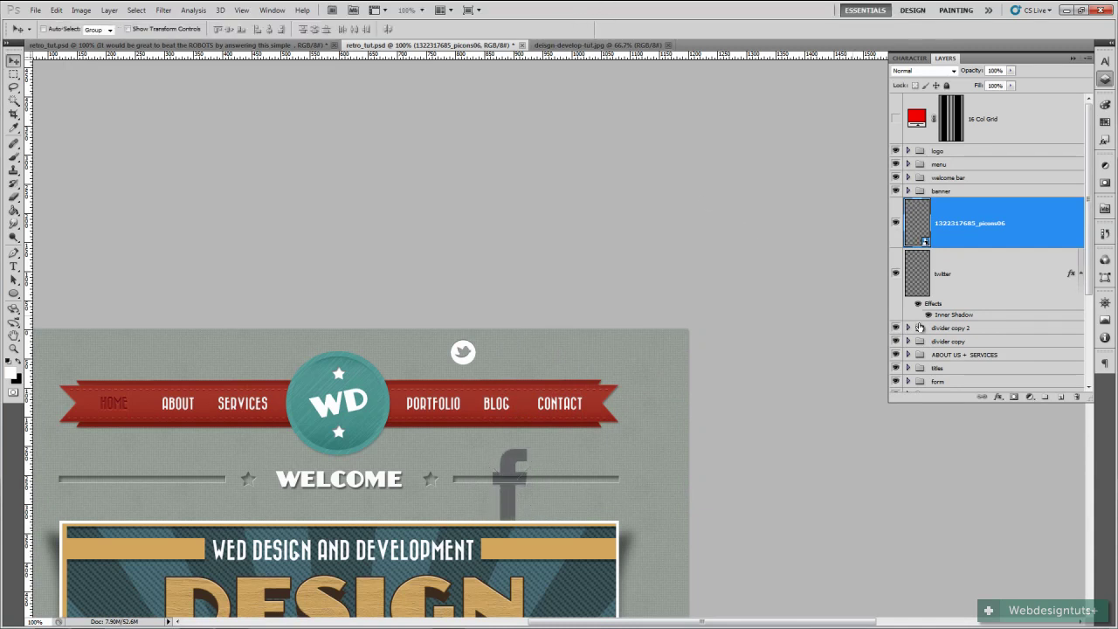
Draw a white circle matching the Twitter icon's size just to its right, on a new layer above the twitter layer
{"action": "left_click", "coordinate": [1016, 273]}
{"action": "left_click", "coordinate": [1063, 399]}
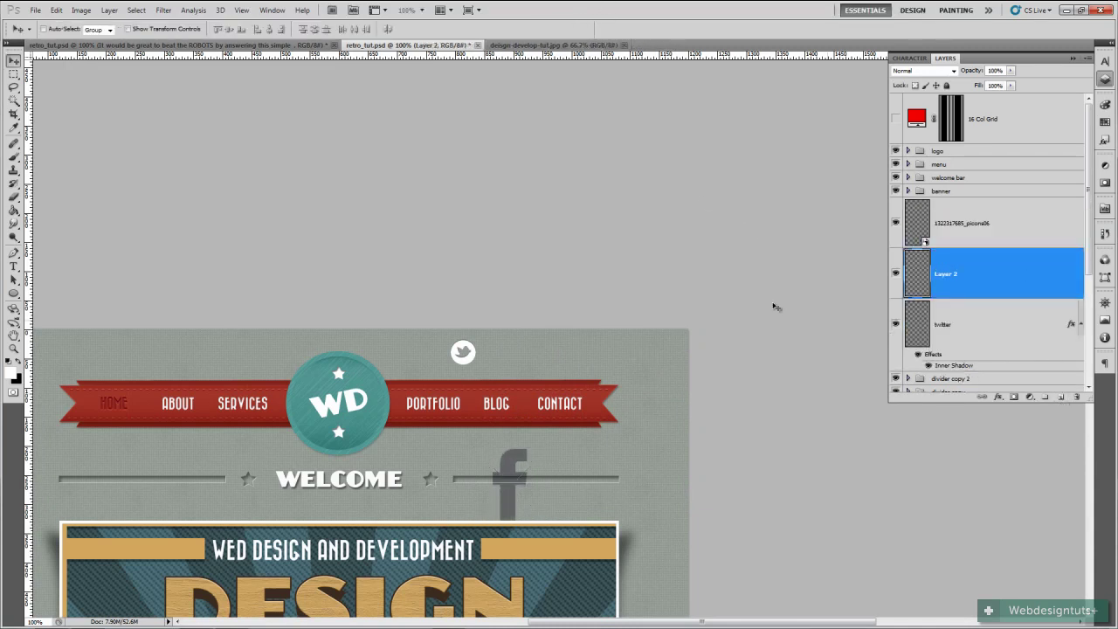
{"action": "left_click", "coordinate": [14, 295]}
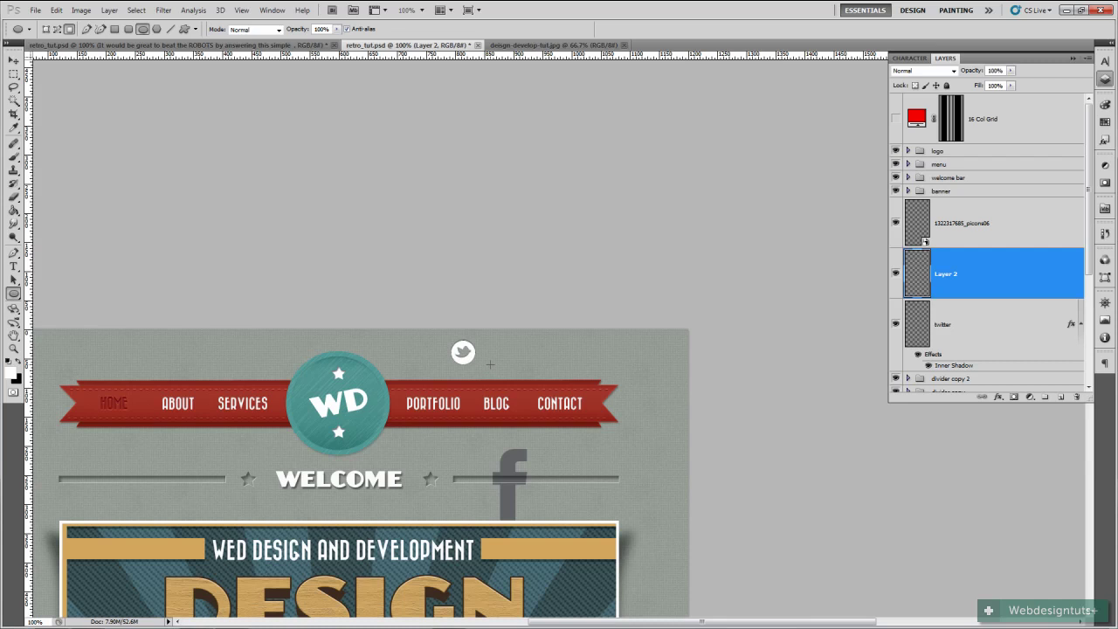
{"action": "mouse_move", "coordinate": [451, 339]}
{"action": "left_mouse_down"}
{"action": "mouse_move", "coordinate": [476, 365]}
{"action": "mouse_move", "coordinate": [512, 357]}
{"action": "left_mouse_up"}
{"action": "key", "text": "v"}
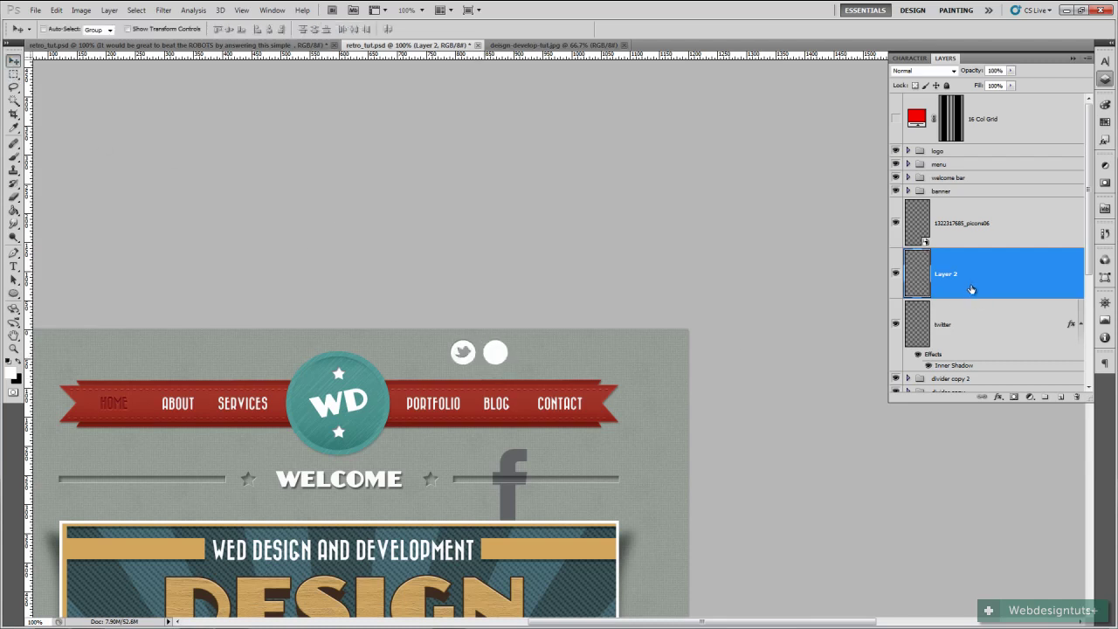
Scale the placed Facebook icon to 25% and centre it on the new white circle
{"action": "left_click", "coordinate": [965, 325]}
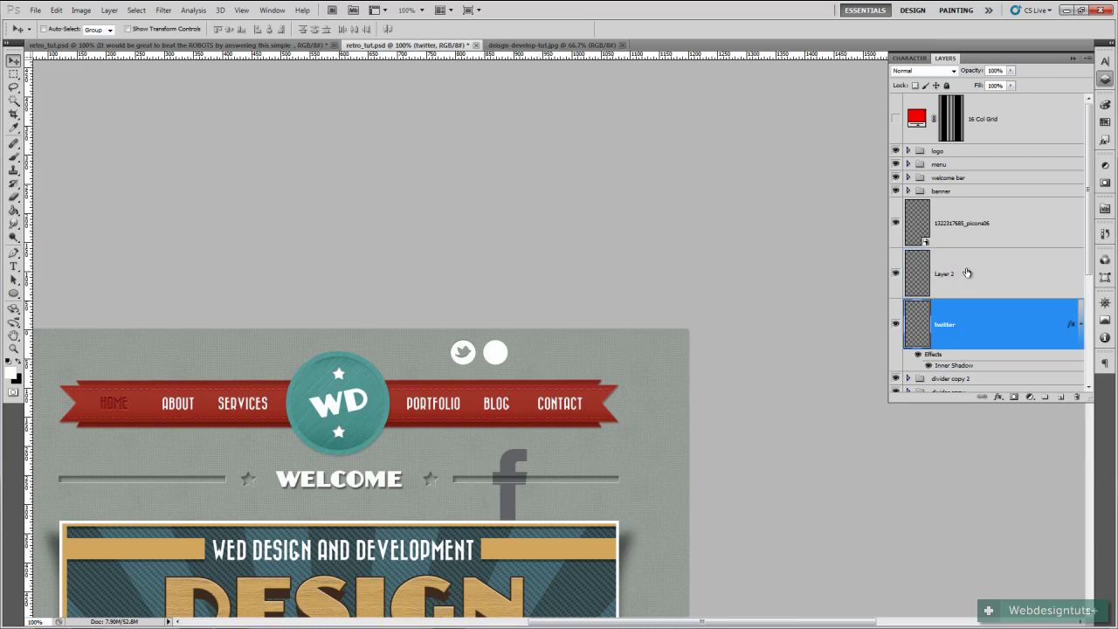
{"action": "left_click", "coordinate": [968, 275]}
{"action": "left_click", "coordinate": [991, 225]}
{"action": "left_click_drag", "start_coordinate": [534, 525], "coordinate": [519, 387]}
{"action": "key", "text": "ctrl+t"}
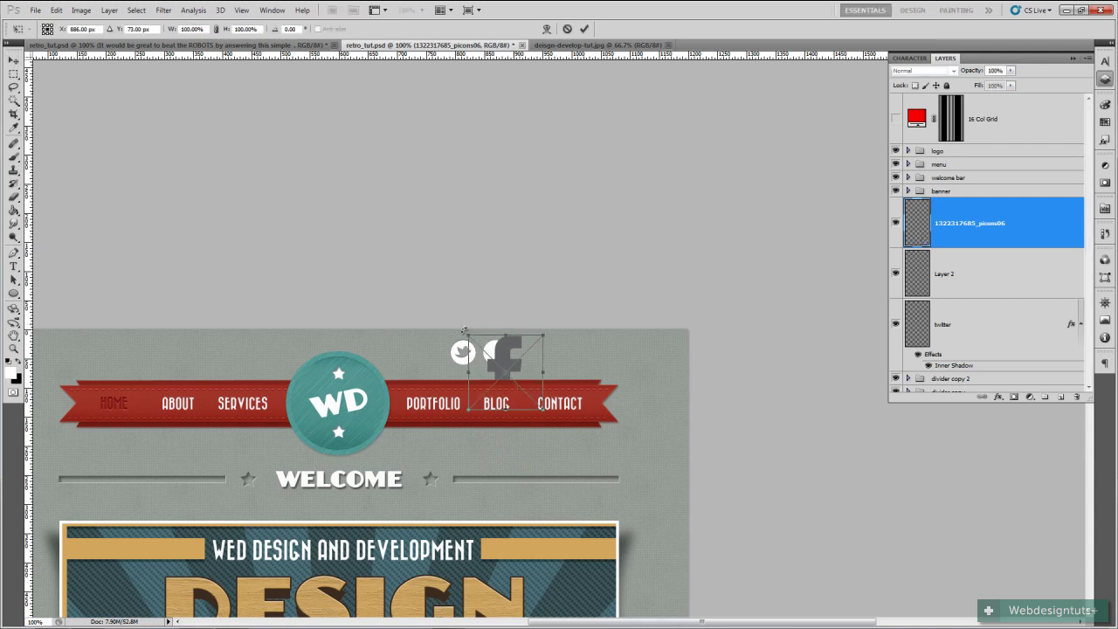
{"action": "left_click_drag", "start_coordinate": [463, 332], "coordinate": [524, 391]}
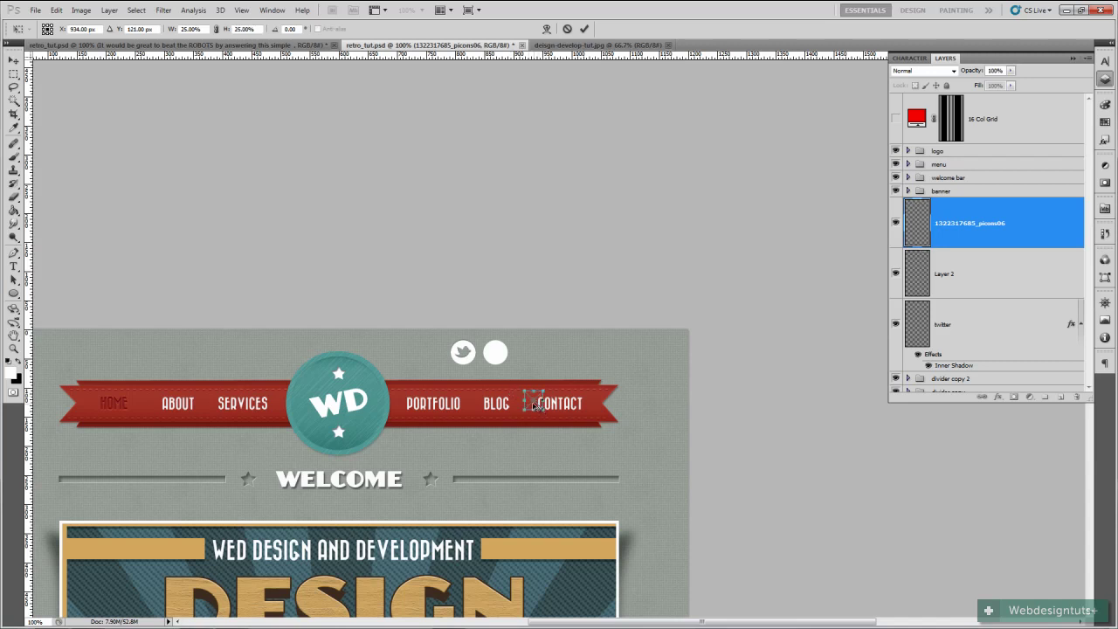
{"action": "mouse_move", "coordinate": [530, 405]}
{"action": "left_mouse_down"}
{"action": "mouse_move", "coordinate": [509, 381]}
{"action": "mouse_move", "coordinate": [529, 400]}
{"action": "left_mouse_up"}
{"action": "key", "text": "Escape"}
{"action": "left_click_drag", "start_coordinate": [521, 377], "coordinate": [500, 359]}
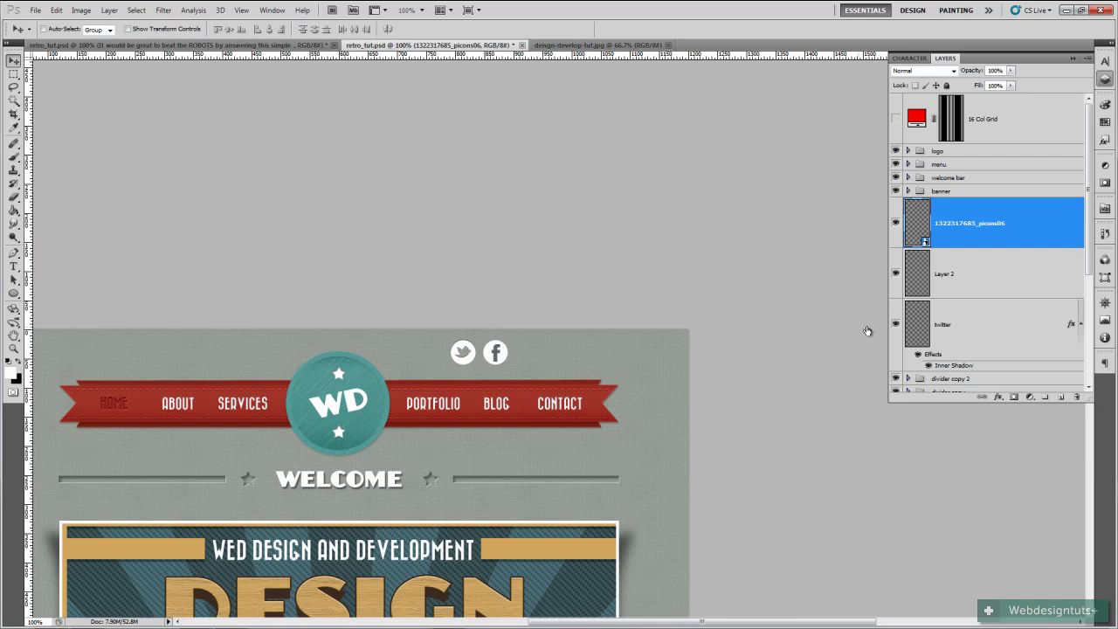
{"action": "left_click", "coordinate": [937, 278]}
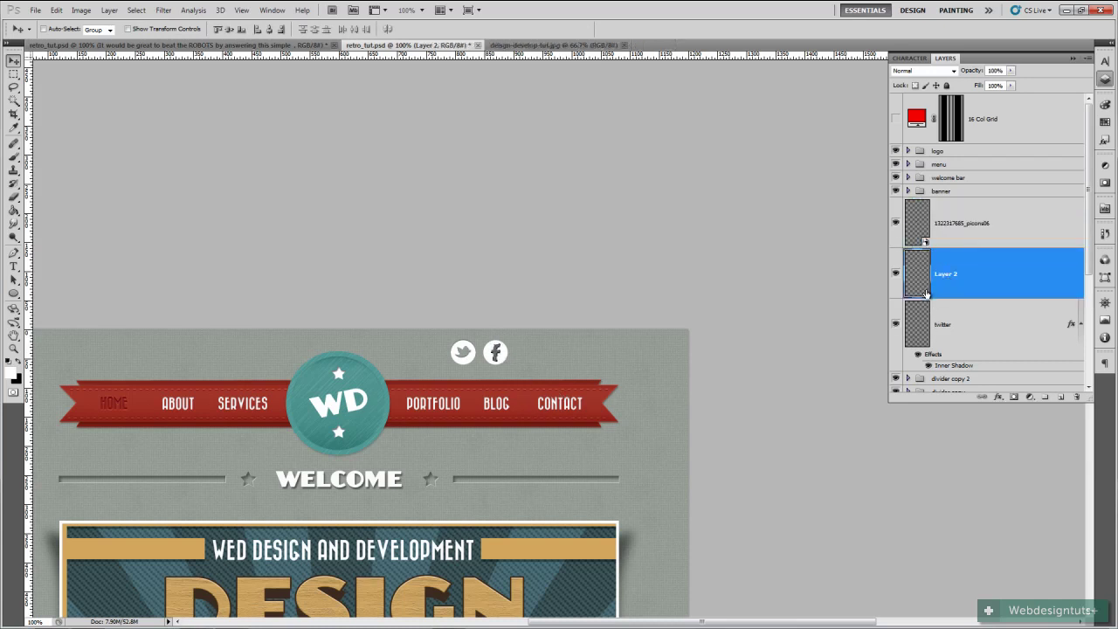
{"action": "left_click", "coordinate": [952, 241]}
{"action": "left_click", "coordinate": [1077, 396]}
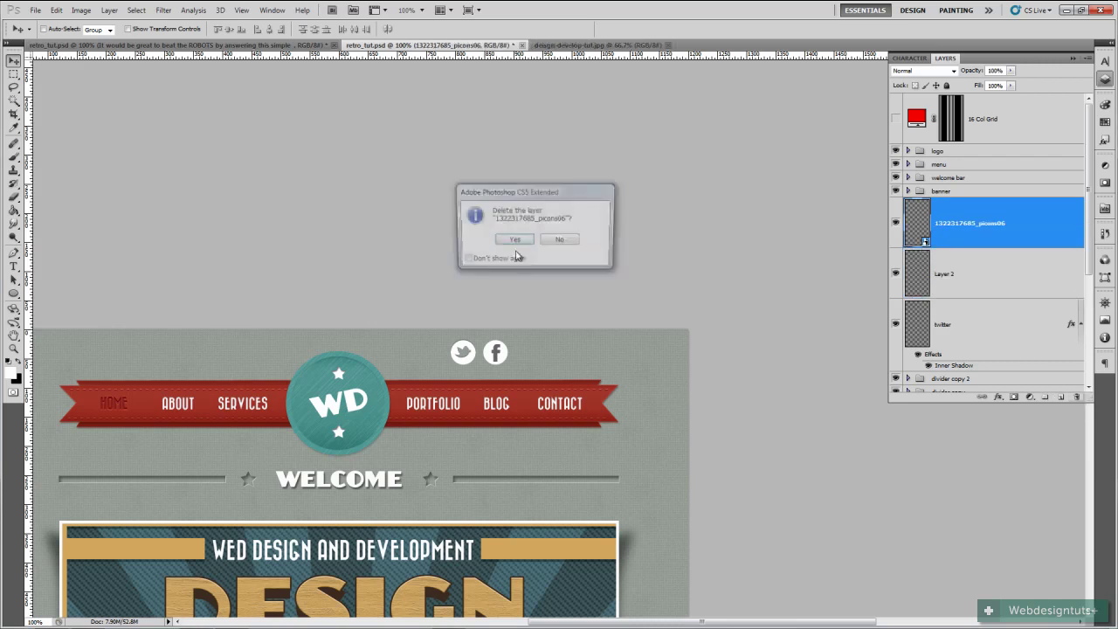
{"action": "left_click", "coordinate": [515, 240]}
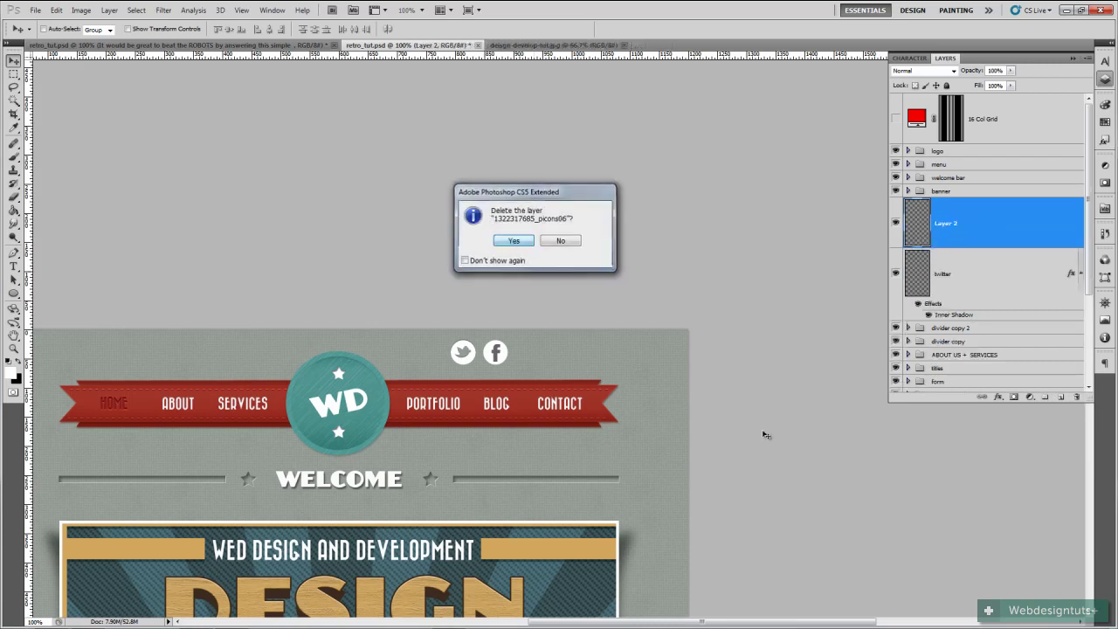
{"action": "double_click", "coordinate": [943, 227]}
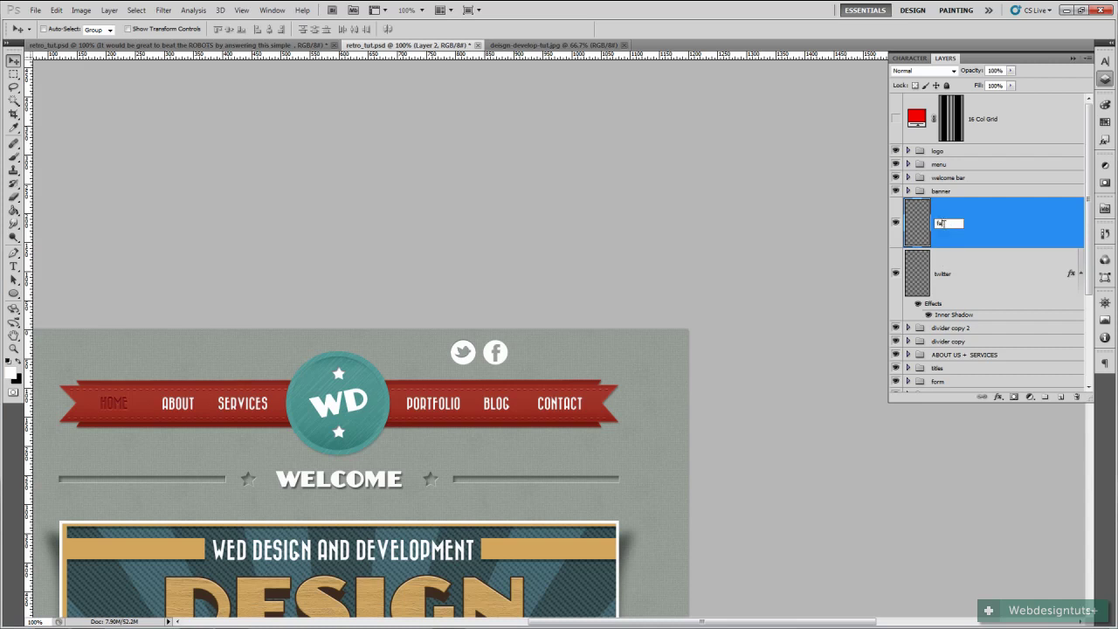
{"action": "type", "text": "facebook"}
{"action": "key", "text": "Return"}
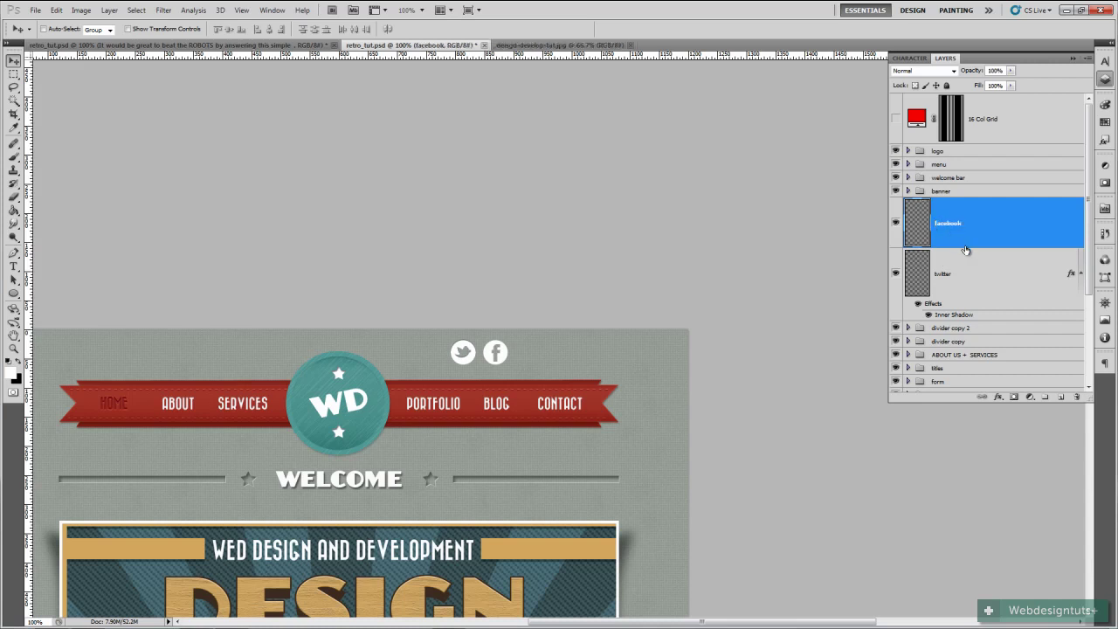
Duplicate the Twitter and Facebook icons together just to their right and group all four icon layers as social
{"action": "left_click", "coordinate": [950, 286], "text": "shift"}
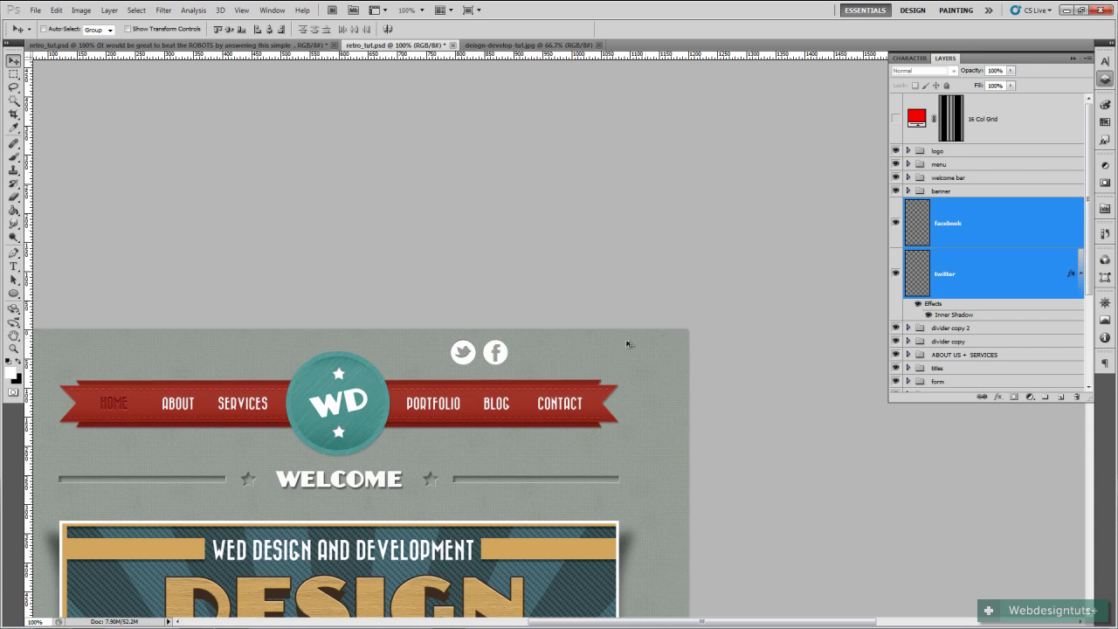
{"action": "left_click_drag", "start_coordinate": [479, 364], "coordinate": [544, 360]}
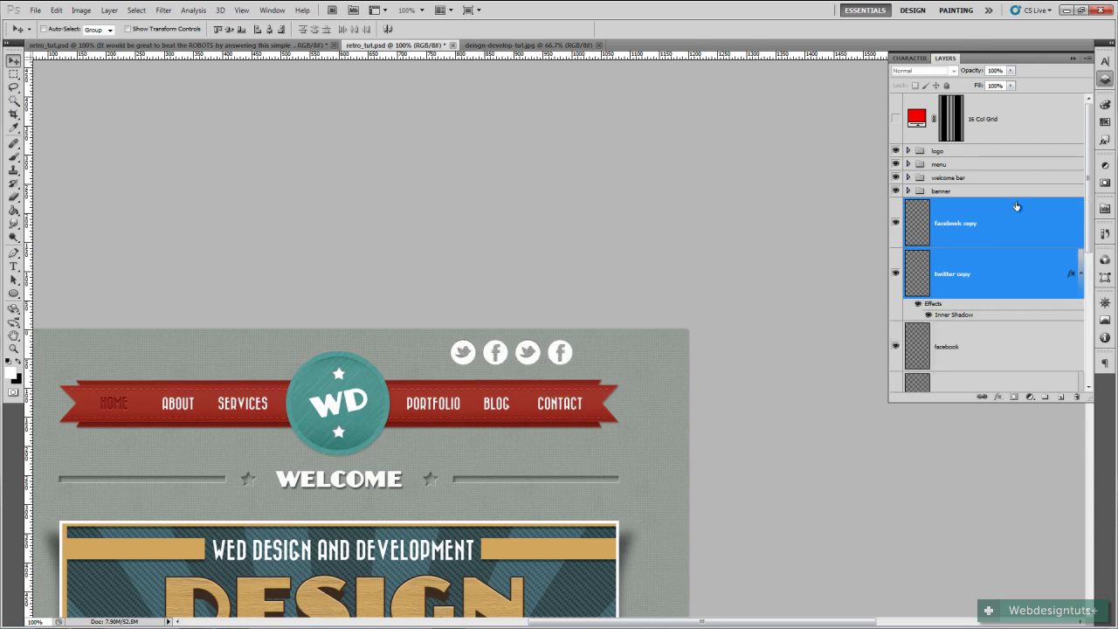
{"action": "scroll", "coordinate": [980, 315], "scroll_direction": "down", "scroll_amount": 1}
{"action": "left_click", "coordinate": [978, 344], "text": "shift"}
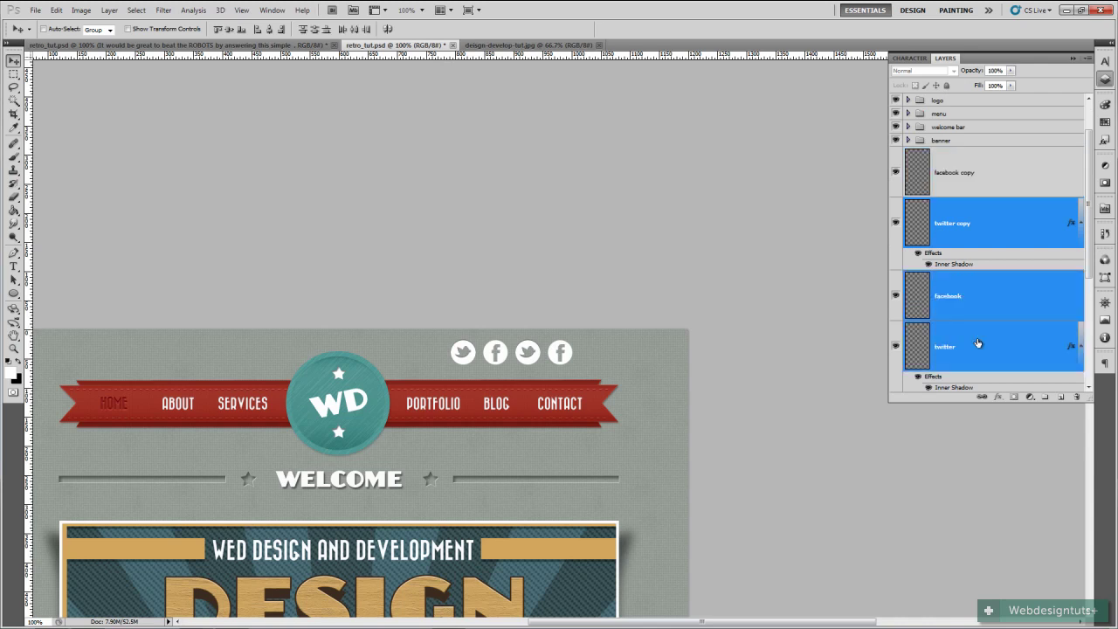
{"action": "left_click", "coordinate": [994, 185]}
{"action": "left_click", "coordinate": [980, 359], "text": "shift"}
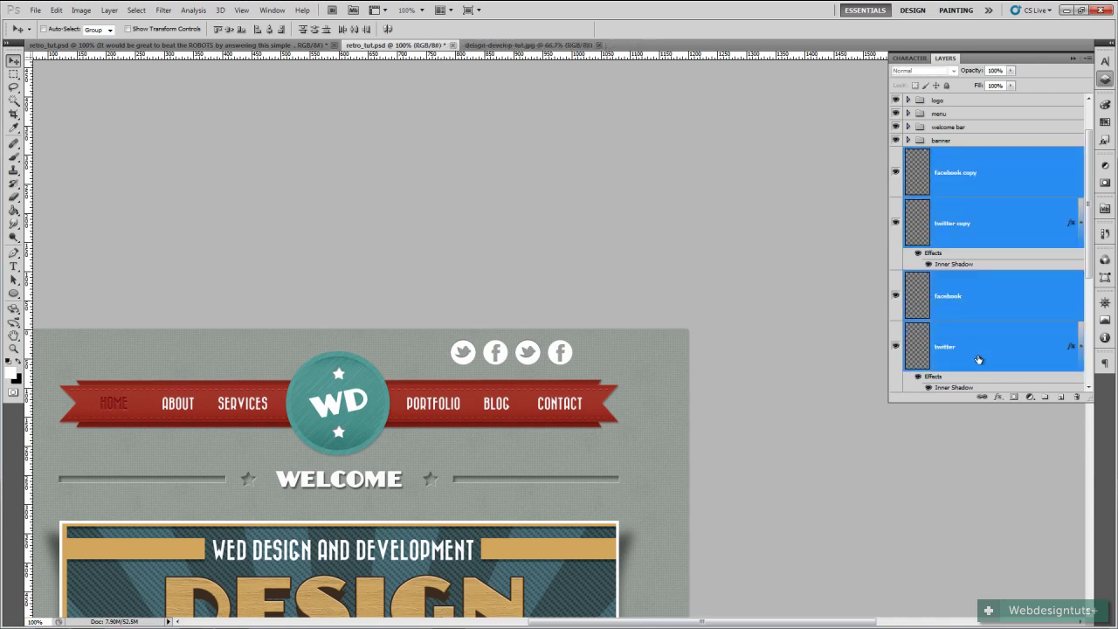
{"action": "key", "text": "ctrl+g"}
{"action": "double_click", "coordinate": [945, 182]}
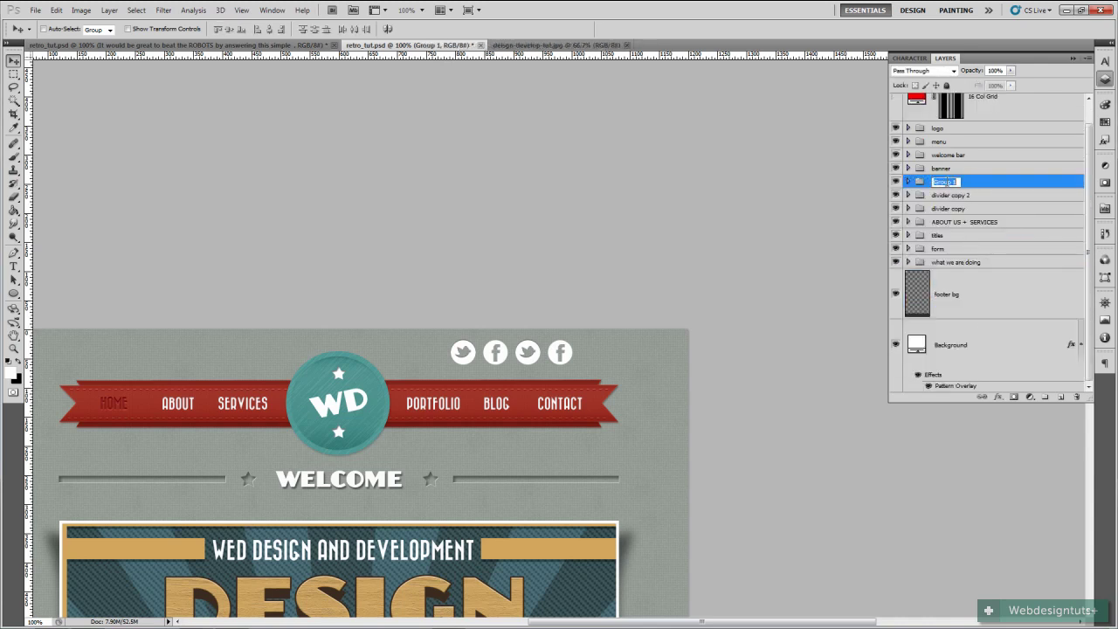
{"action": "type", "text": "social"}
{"action": "key", "text": "Return"}
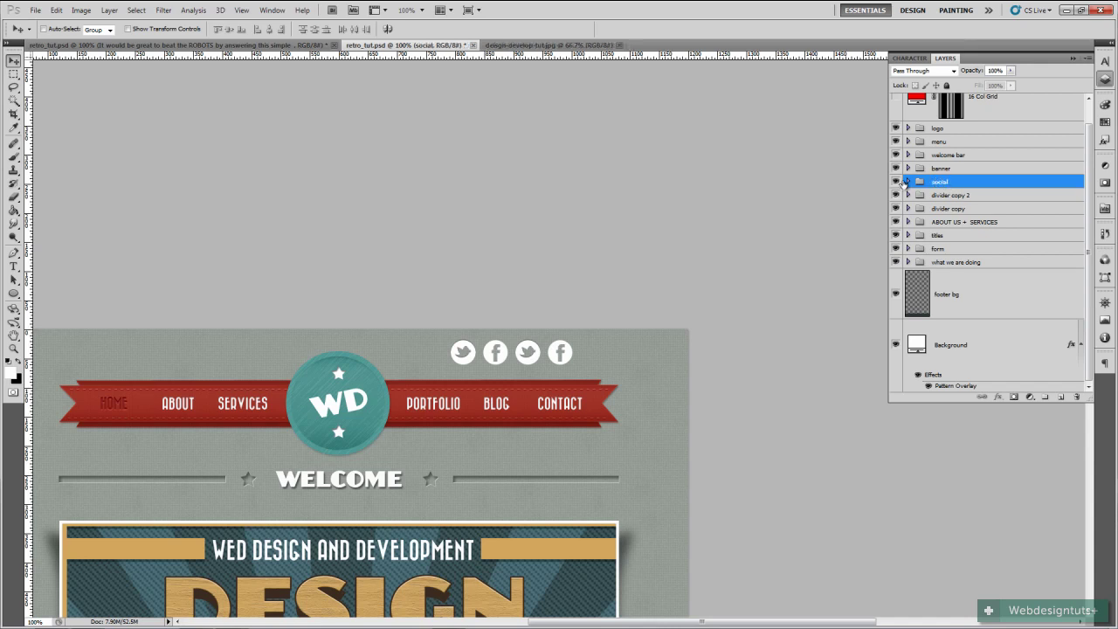
Set up the Type tool with the Bazar font at 15 px above the facebook copy layer in the social group
{"action": "left_click", "coordinate": [907, 182]}
{"action": "left_click", "coordinate": [958, 218]}
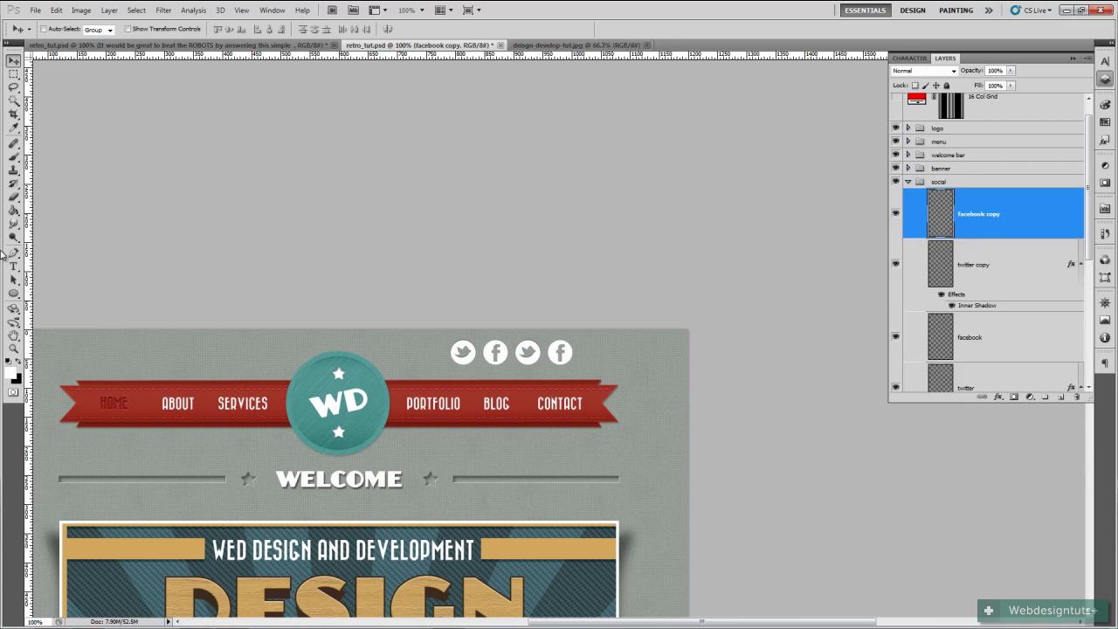
{"action": "left_click", "coordinate": [13, 266]}
{"action": "left_click", "coordinate": [135, 28]}
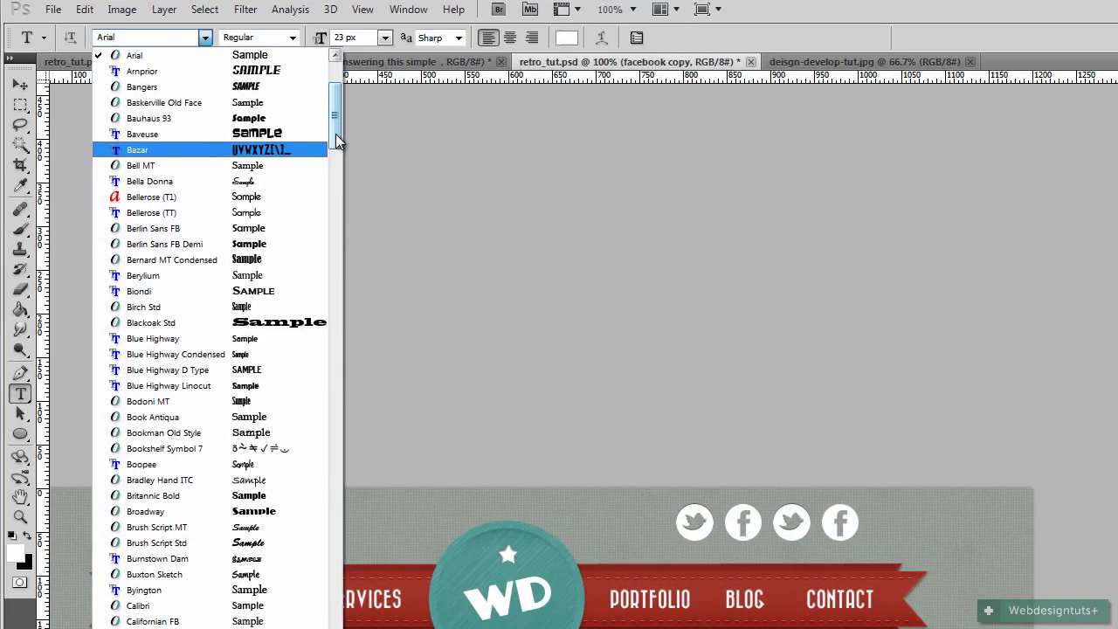
{"action": "left_click_drag", "start_coordinate": [338, 140], "coordinate": [337, 116]}
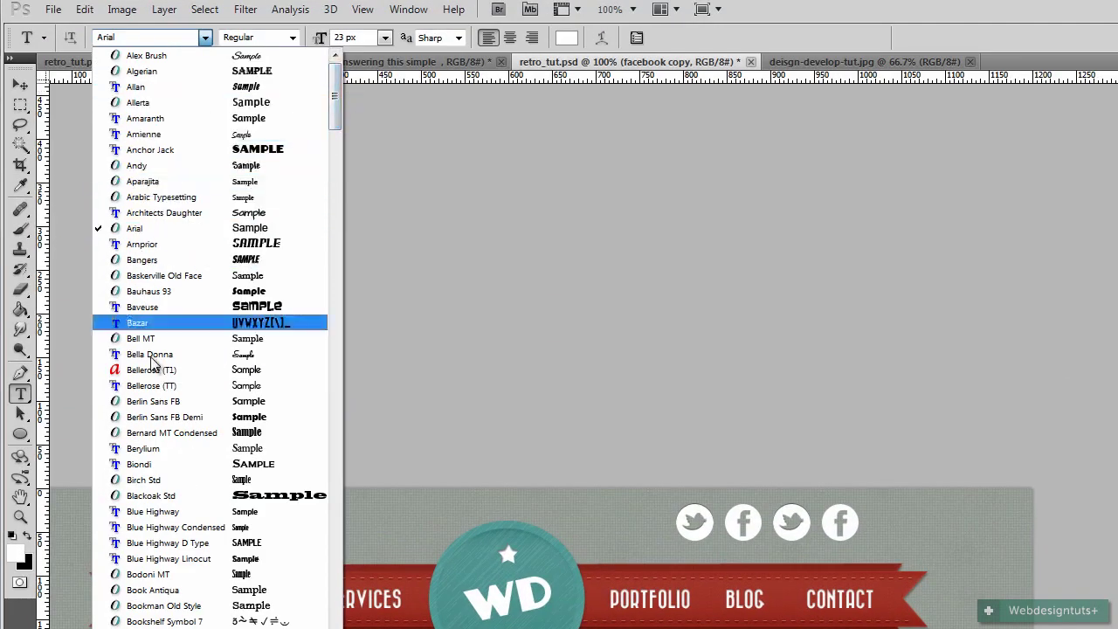
{"action": "left_click", "coordinate": [141, 324]}
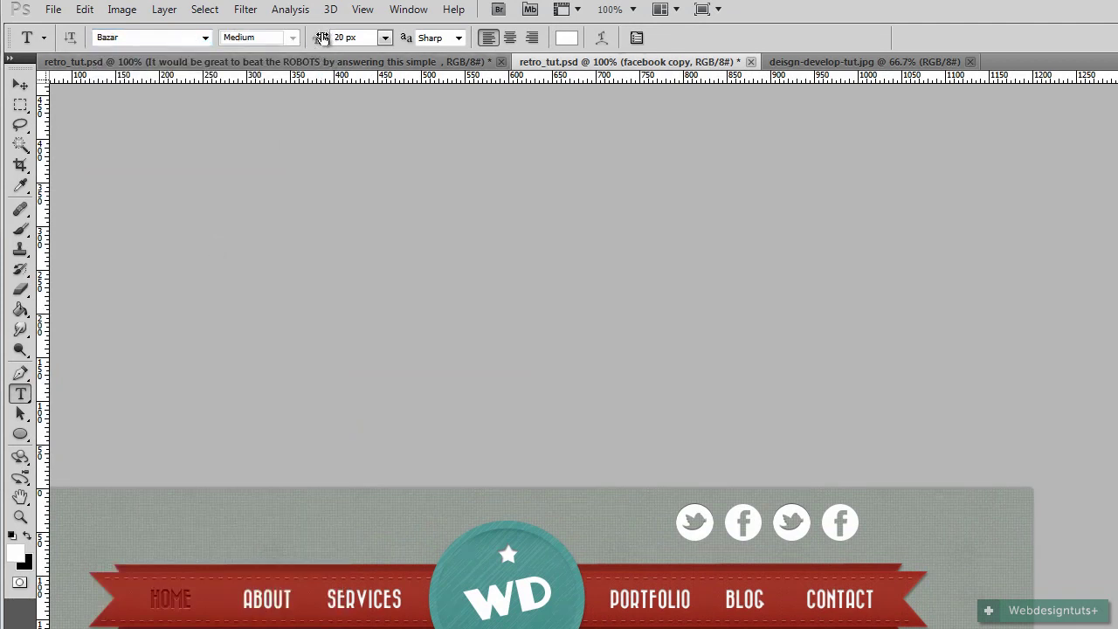
{"action": "left_click_drag", "start_coordinate": [322, 37], "coordinate": [314, 39]}
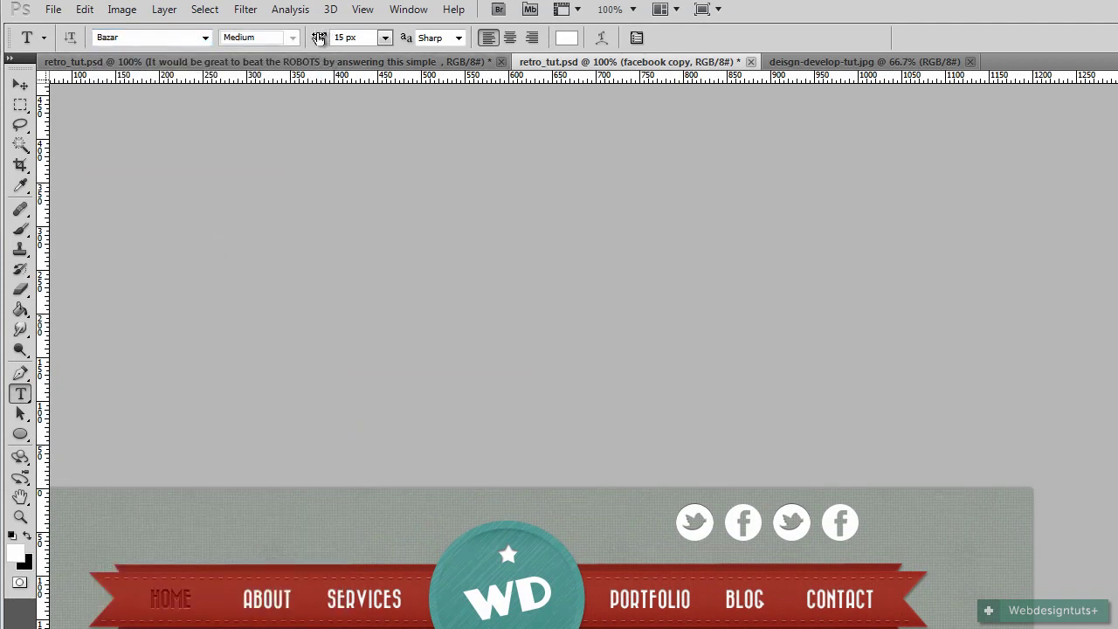
Add the text "Connect with us:" above the ribbon and place it just left of the first Twitter icon
{"action": "left_click", "coordinate": [561, 522]}
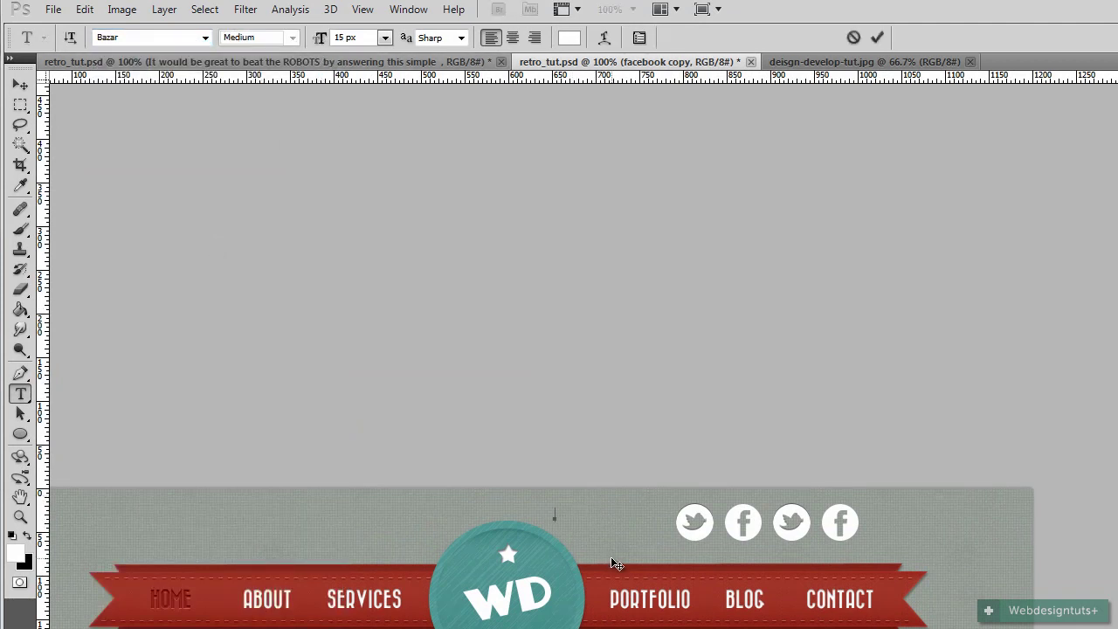
{"action": "type", "text": "Connect wi"}
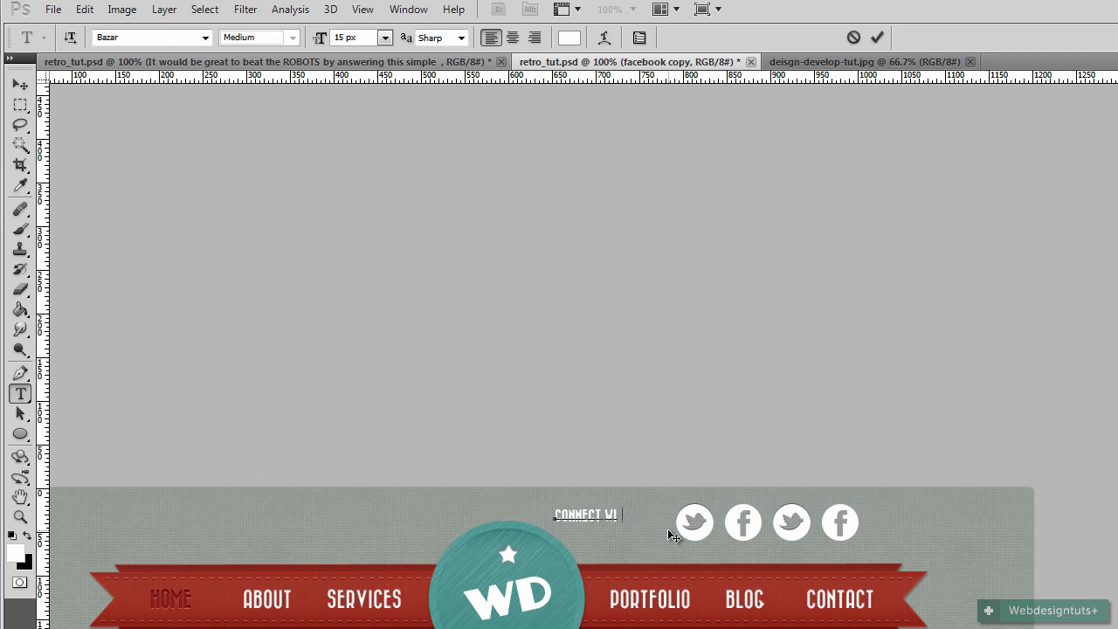
{"action": "type", "text": "th us"}
{"action": "type", "text": ":"}
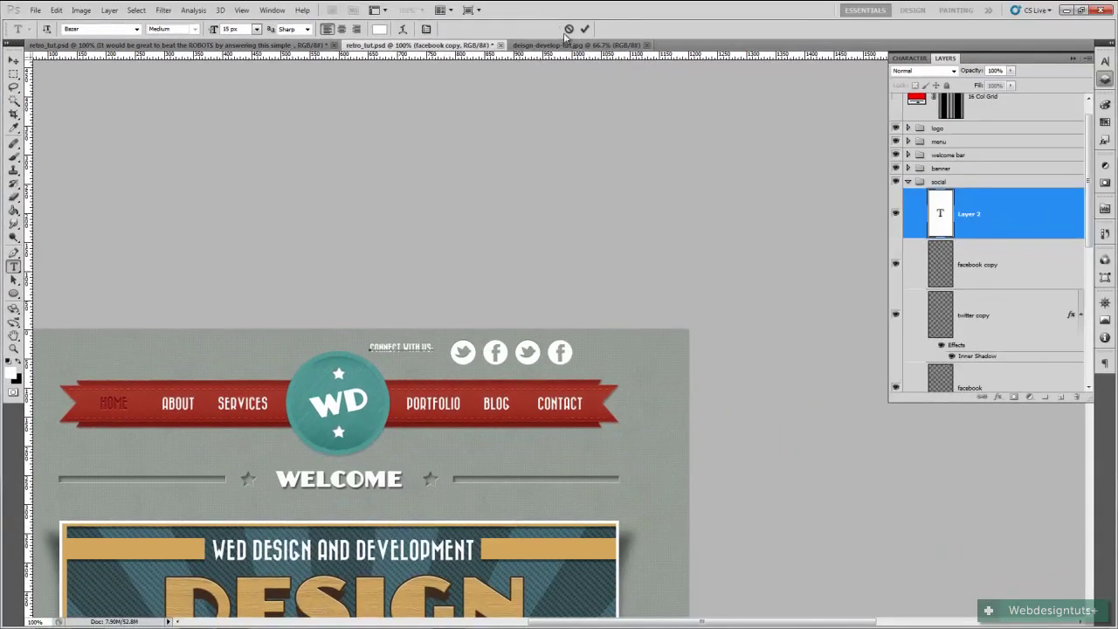
{"action": "left_click", "coordinate": [584, 29]}
{"action": "key", "text": "v"}
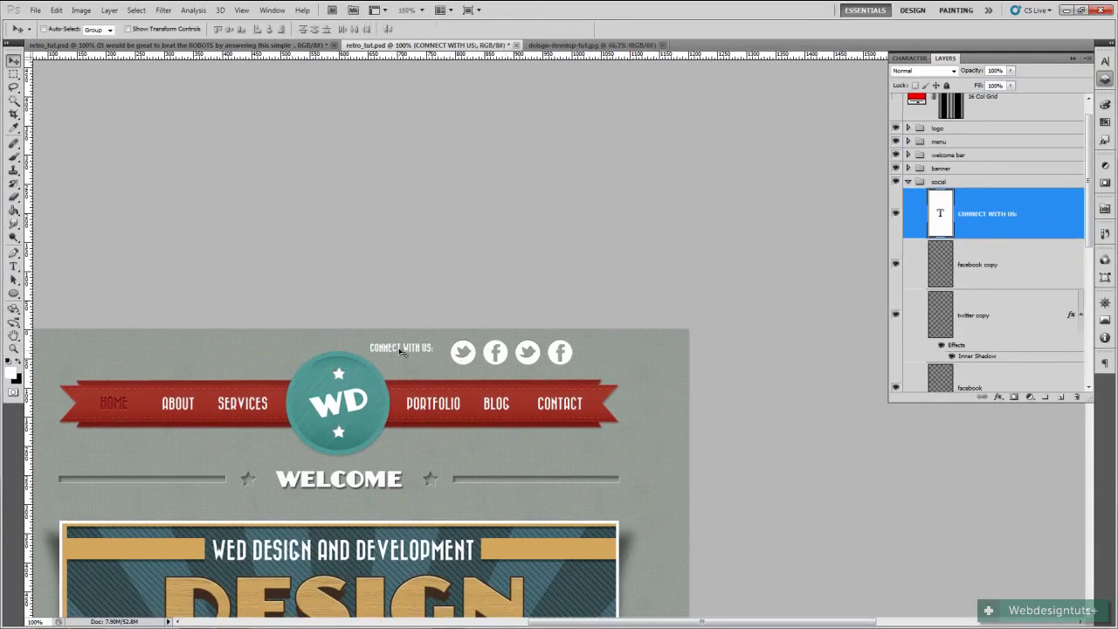
{"action": "left_click_drag", "start_coordinate": [400, 351], "coordinate": [412, 360]}
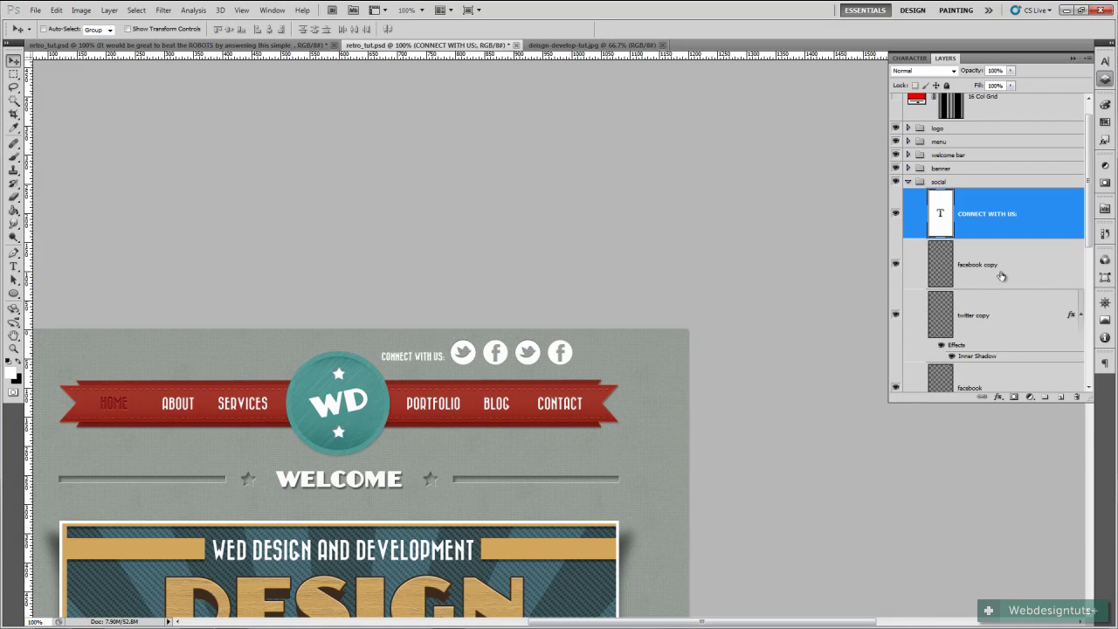
Shift the four social icons right to line up with the ribbon's right end and show the guides
{"action": "scroll", "coordinate": [1002, 262], "scroll_direction": "down", "scroll_amount": 3}
{"action": "left_click", "coordinate": [992, 161]}
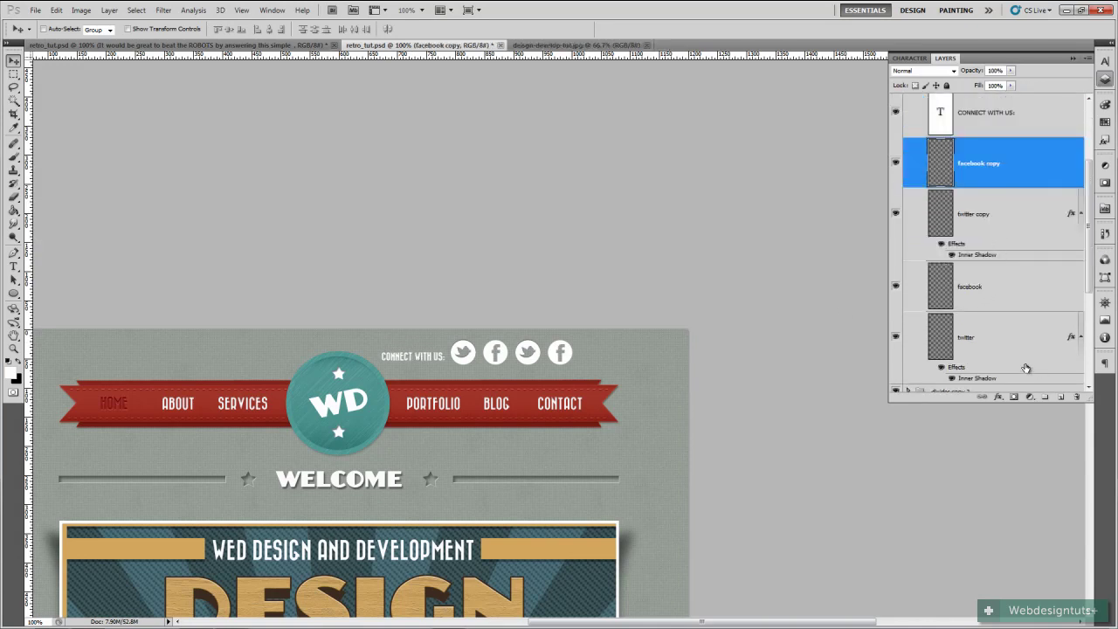
{"action": "left_click", "coordinate": [1027, 369], "text": "shift"}
{"action": "left_click_drag", "start_coordinate": [570, 364], "coordinate": [611, 369]}
{"action": "key", "text": "ctrl+semicolon"}
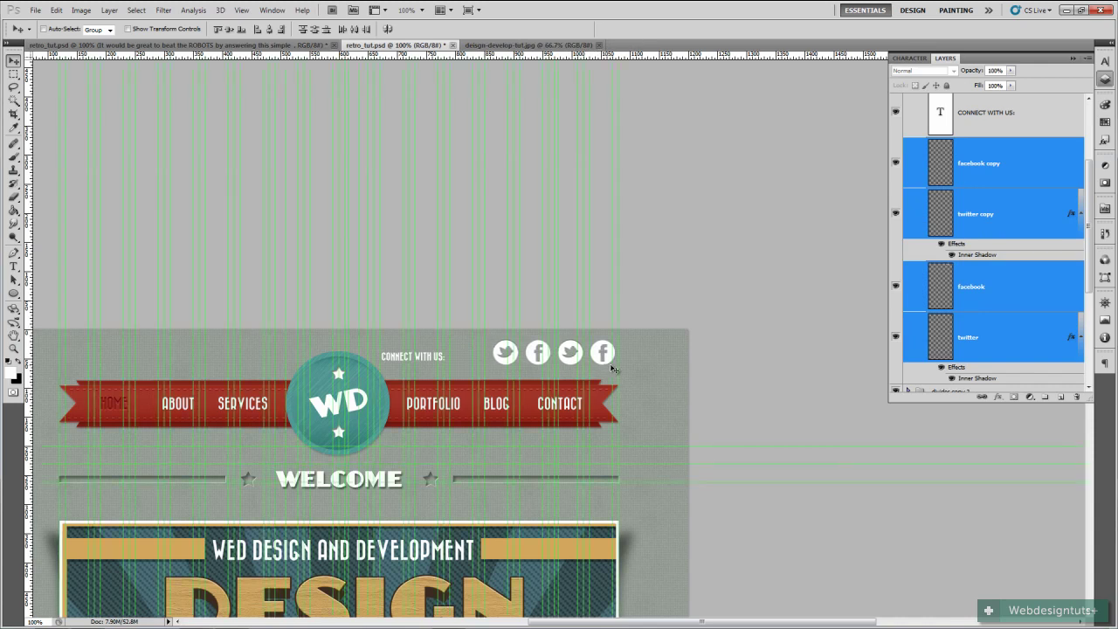
Examine the layout of the social icons and the text beside them in the header of the finished retro_tut.psd design
{"action": "left_click", "coordinate": [147, 44]}
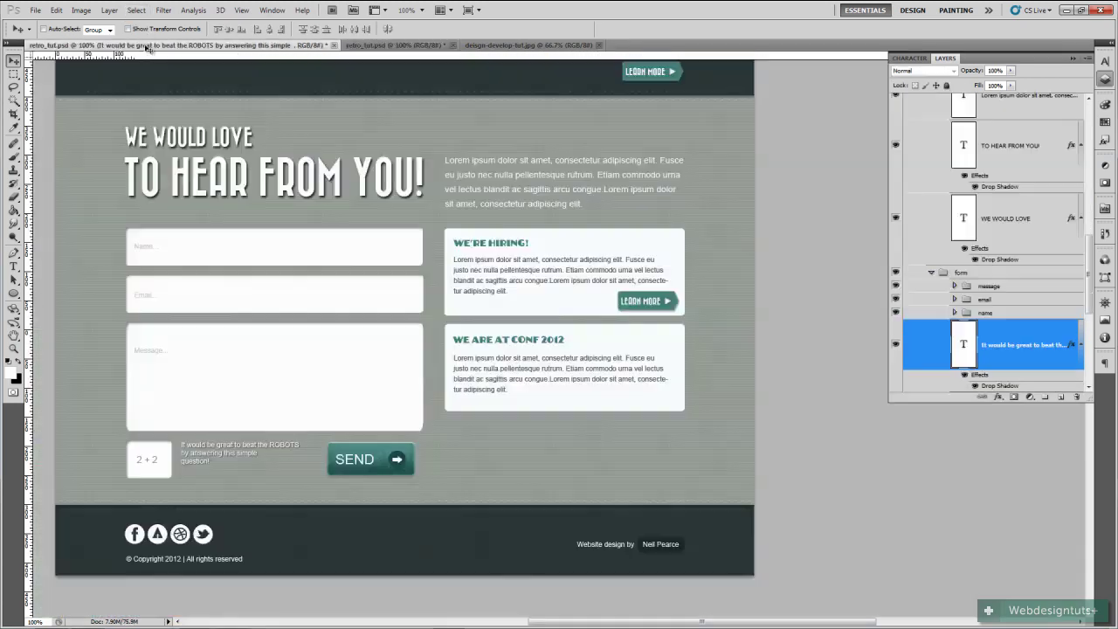
{"action": "scroll", "coordinate": [561, 210], "scroll_direction": "up", "scroll_amount": 3}
{"action": "scroll", "coordinate": [561, 211], "scroll_direction": "up", "scroll_amount": 10}
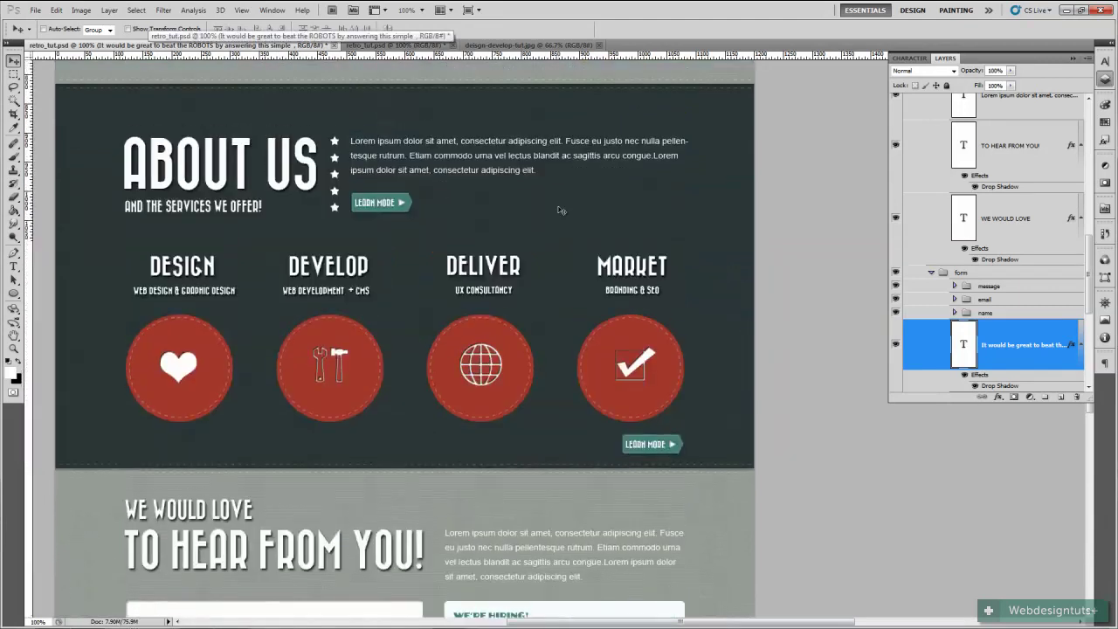
{"action": "scroll", "coordinate": [581, 247], "scroll_direction": "up", "scroll_amount": 6}
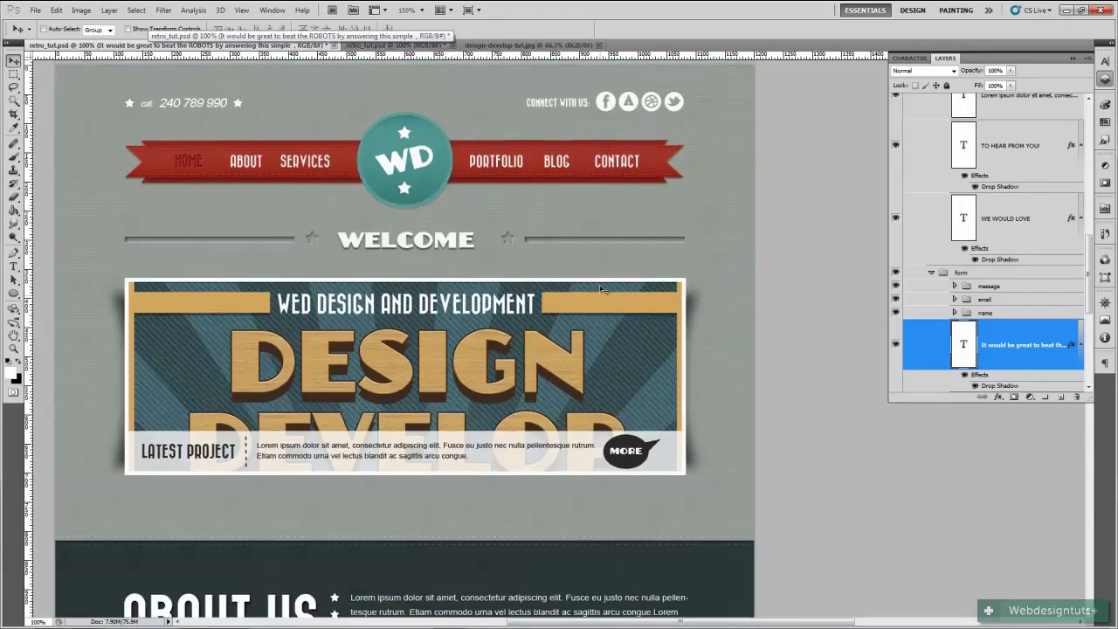
{"action": "left_click", "coordinate": [375, 45]}
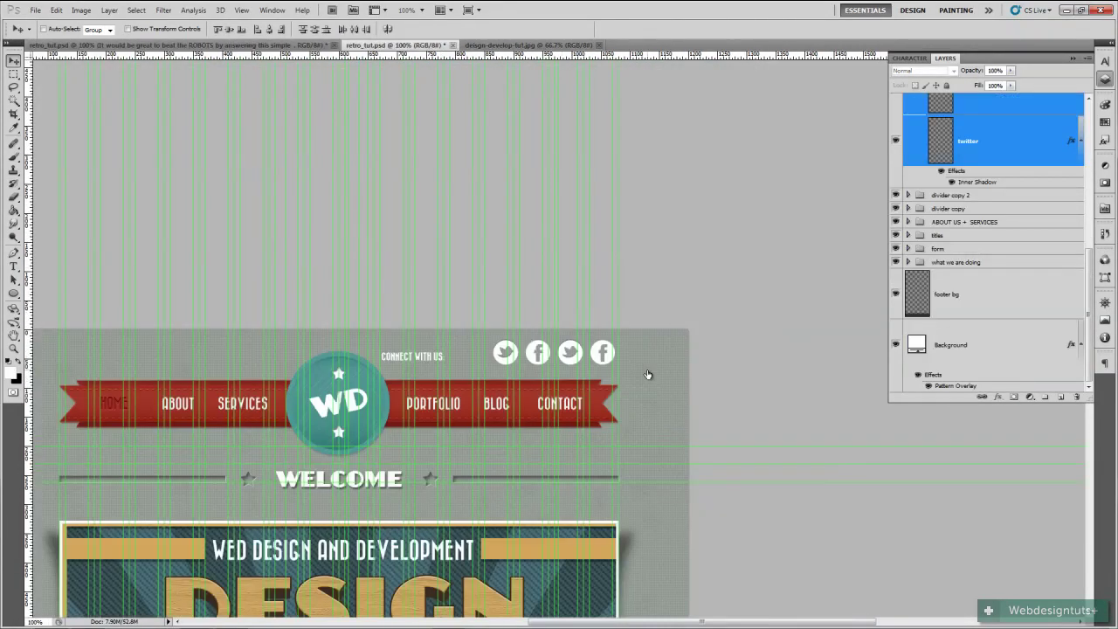
Move the original facebook and twitter icons right, closer to the two copied icons
{"action": "key", "text": "ctrl+j"}
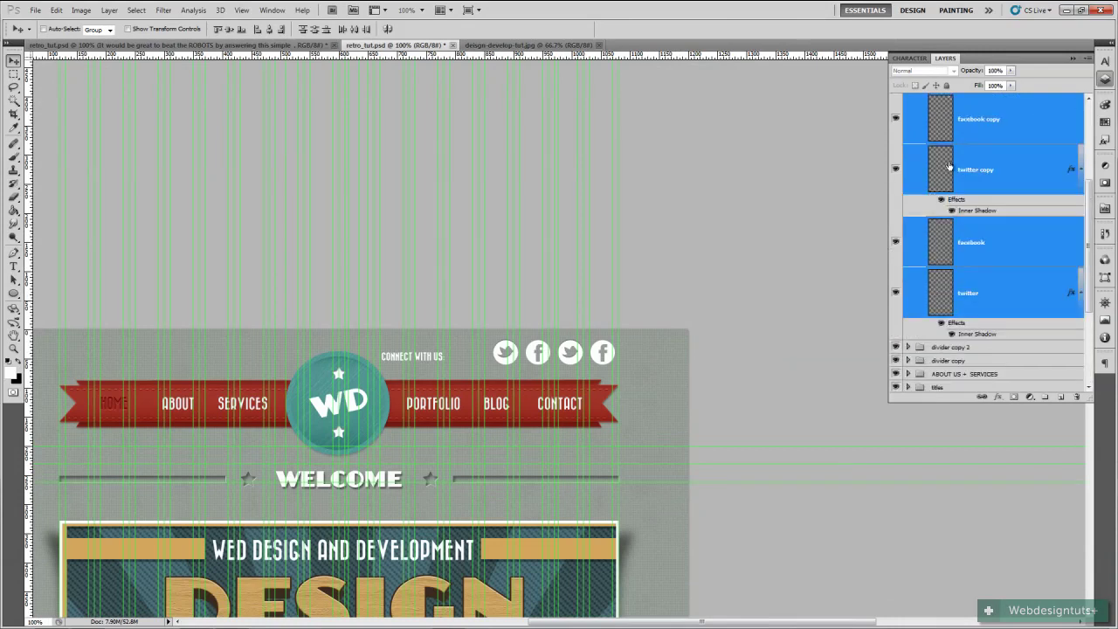
{"action": "left_click", "coordinate": [962, 243]}
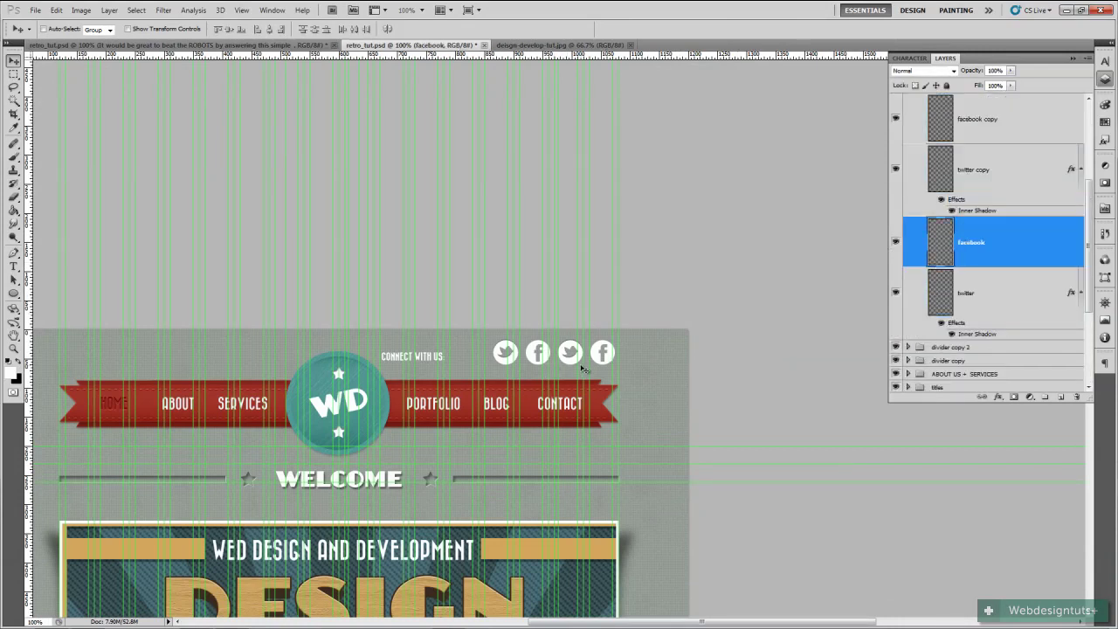
{"action": "left_click_drag", "start_coordinate": [570, 367], "coordinate": [575, 367]}
{"action": "scroll", "coordinate": [983, 262], "scroll_direction": "up", "scroll_amount": 1}
{"action": "left_click", "coordinate": [968, 344]}
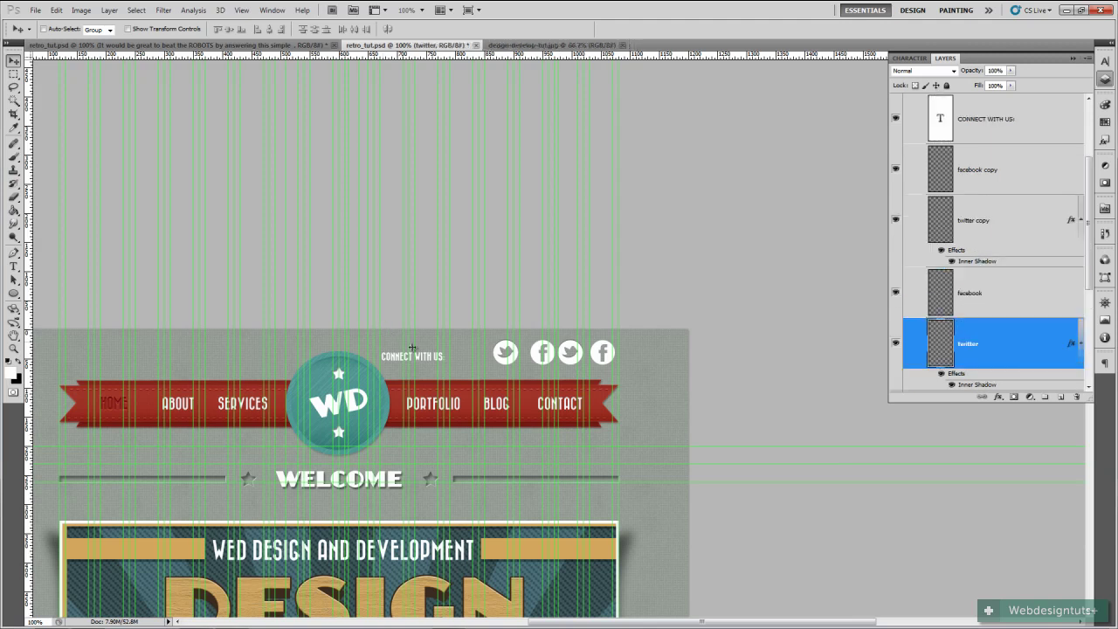
{"action": "left_click_drag", "start_coordinate": [503, 372], "coordinate": [511, 368]}
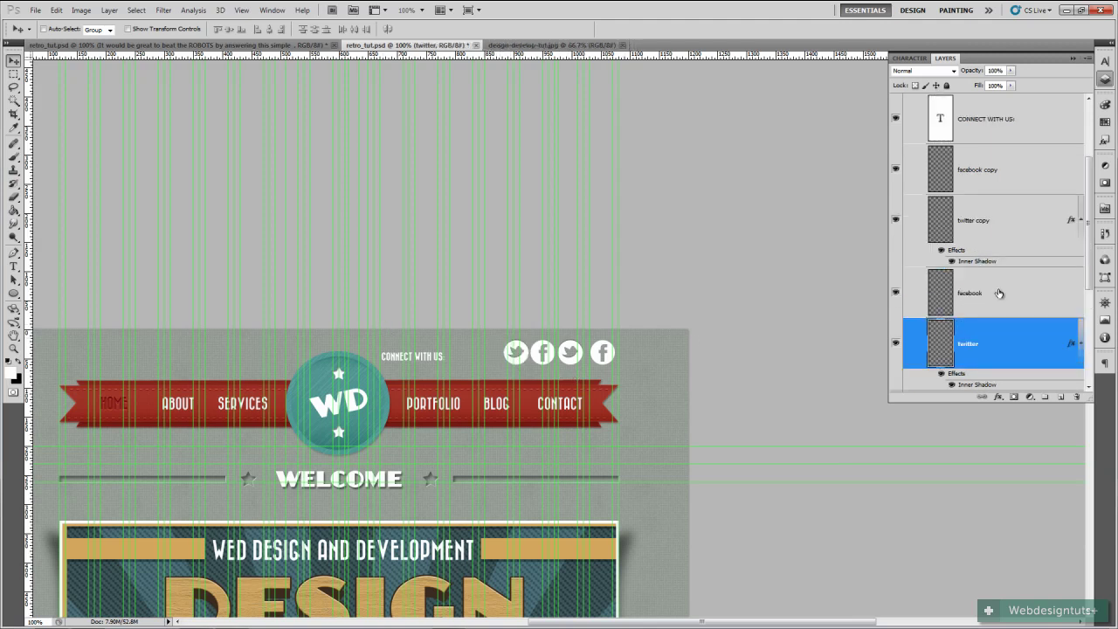
Distribute the four social icons evenly in the horizontal direction
{"action": "scroll", "coordinate": [1000, 294], "scroll_direction": "up", "scroll_amount": 1}
{"action": "left_click", "coordinate": [993, 234], "text": "shift"}
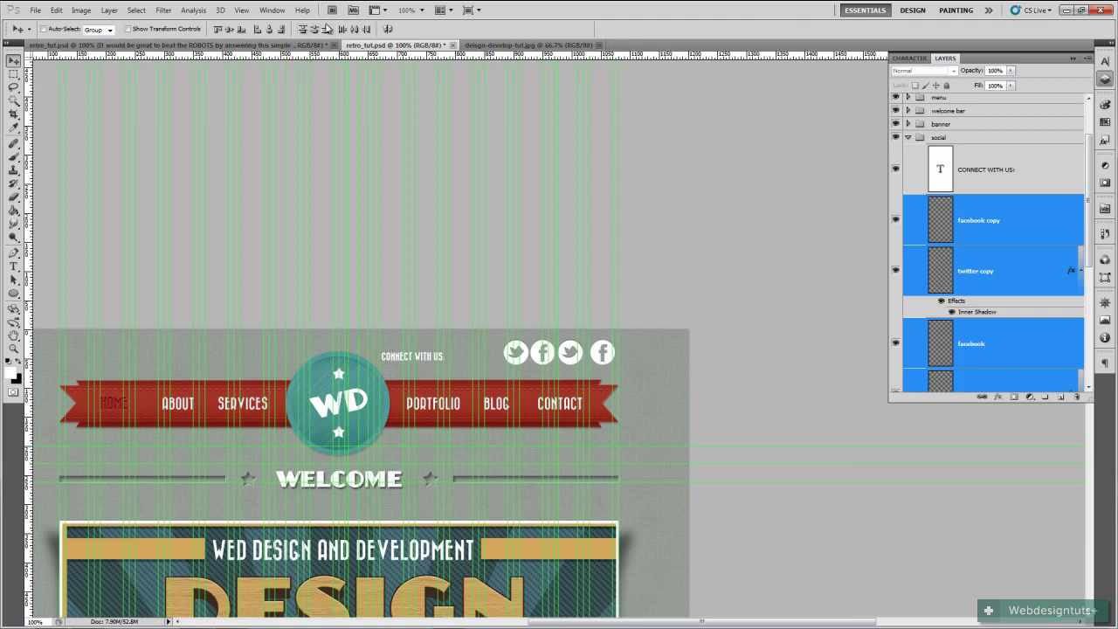
{"action": "left_click", "coordinate": [355, 29]}
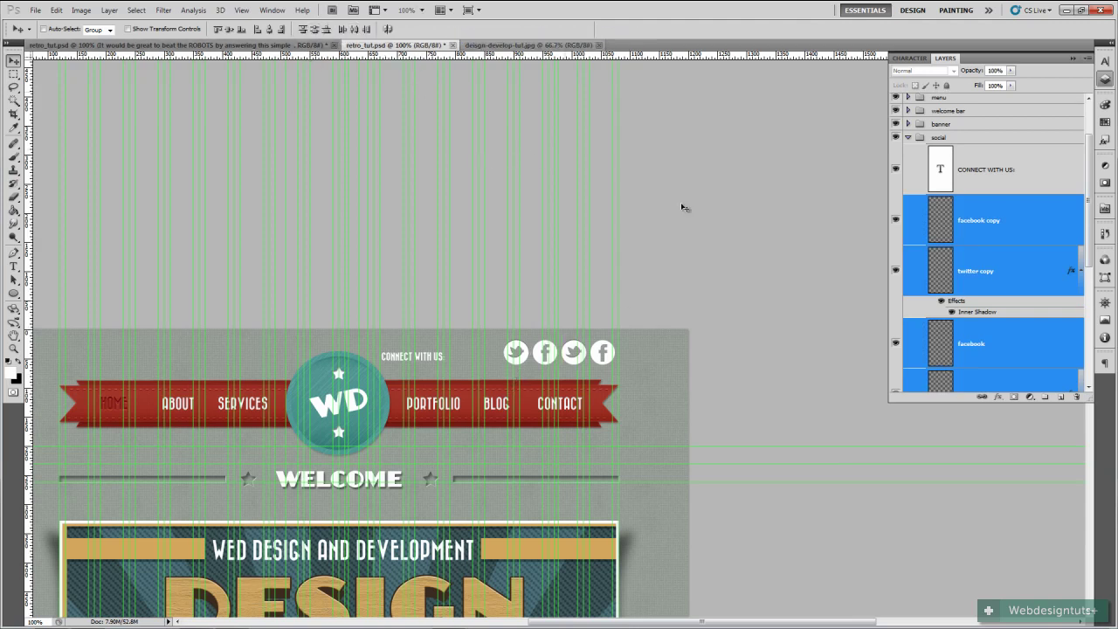
Move the CONNECT WITH US: text right, beside the first Twitter icon and vertically centred on the icon row
{"action": "scroll", "coordinate": [1015, 352], "scroll_direction": "up", "scroll_amount": 2}
{"action": "left_click", "coordinate": [961, 240]}
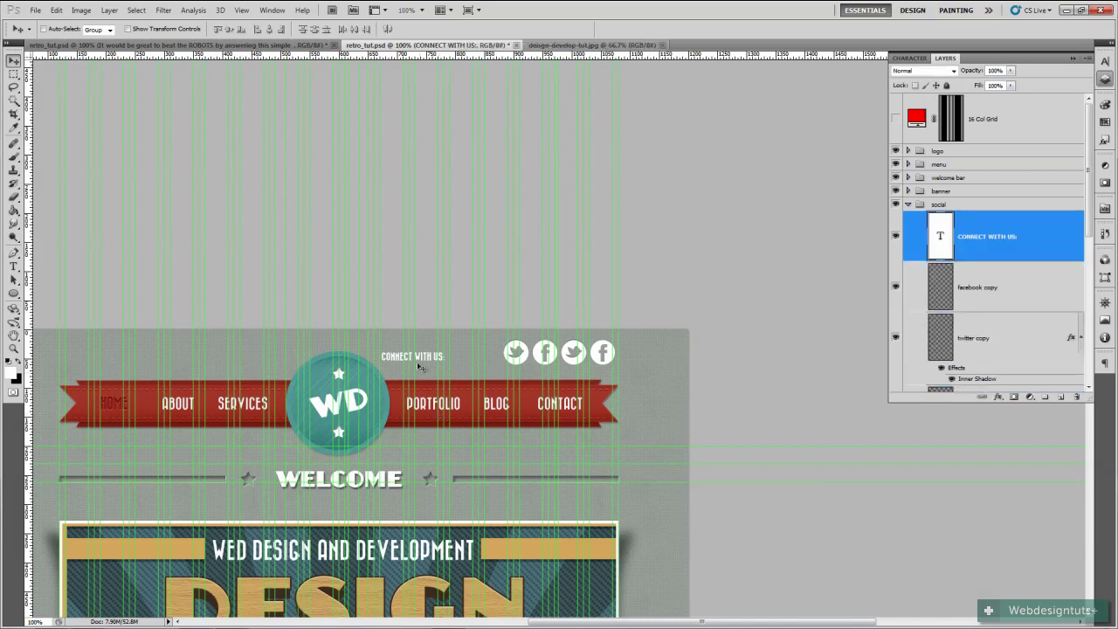
{"action": "left_click_drag", "start_coordinate": [426, 357], "coordinate": [470, 354]}
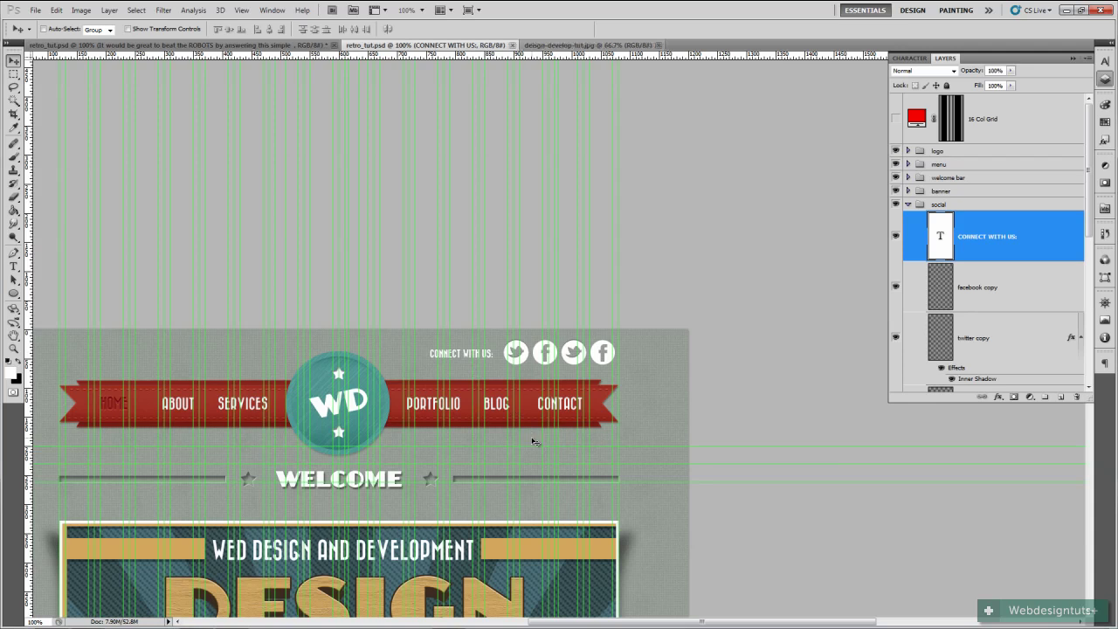
Scale the four social icons in the header down slightly, keeping them against the menu's right edge
{"action": "scroll", "coordinate": [616, 496], "scroll_direction": "down", "scroll_amount": 4}
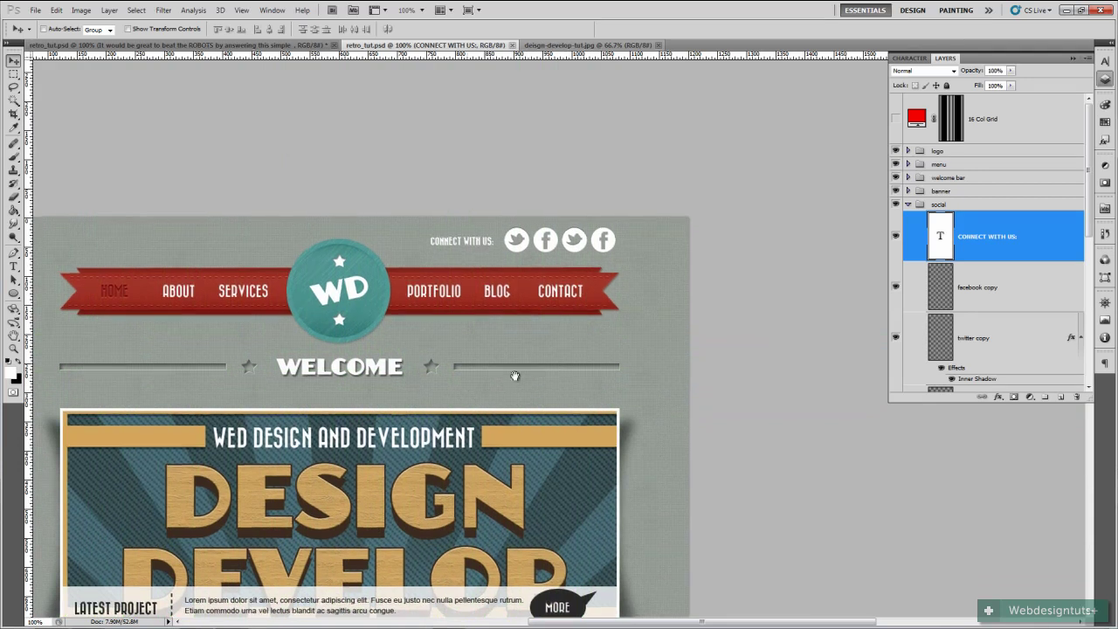
{"action": "left_click_drag", "start_coordinate": [512, 379], "coordinate": [572, 283]}
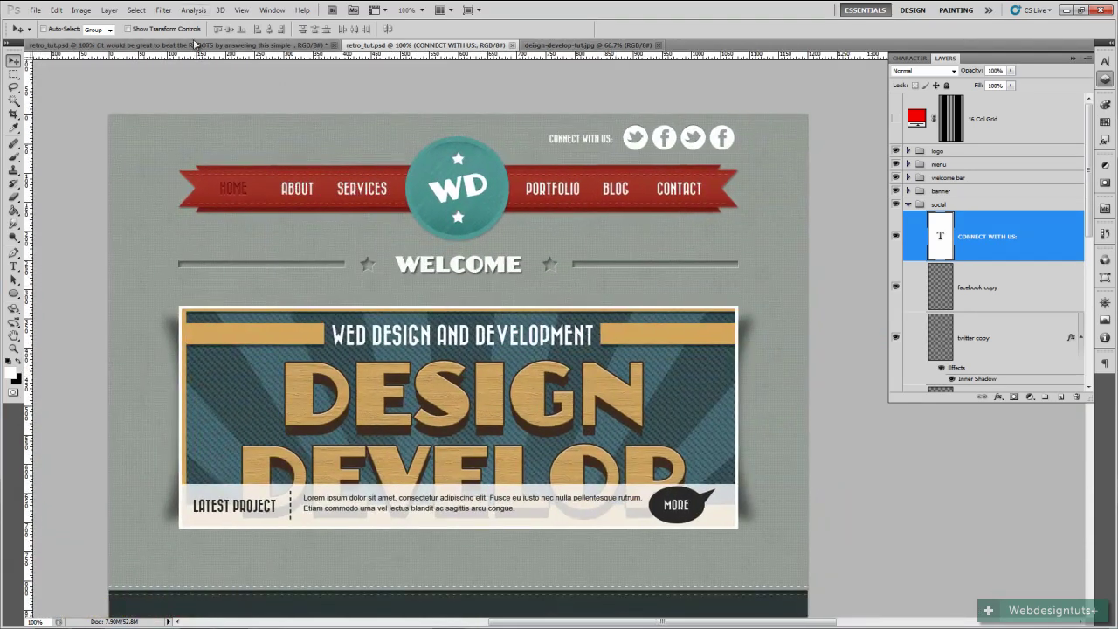
{"action": "left_click", "coordinate": [289, 45]}
{"action": "left_click", "coordinate": [379, 45]}
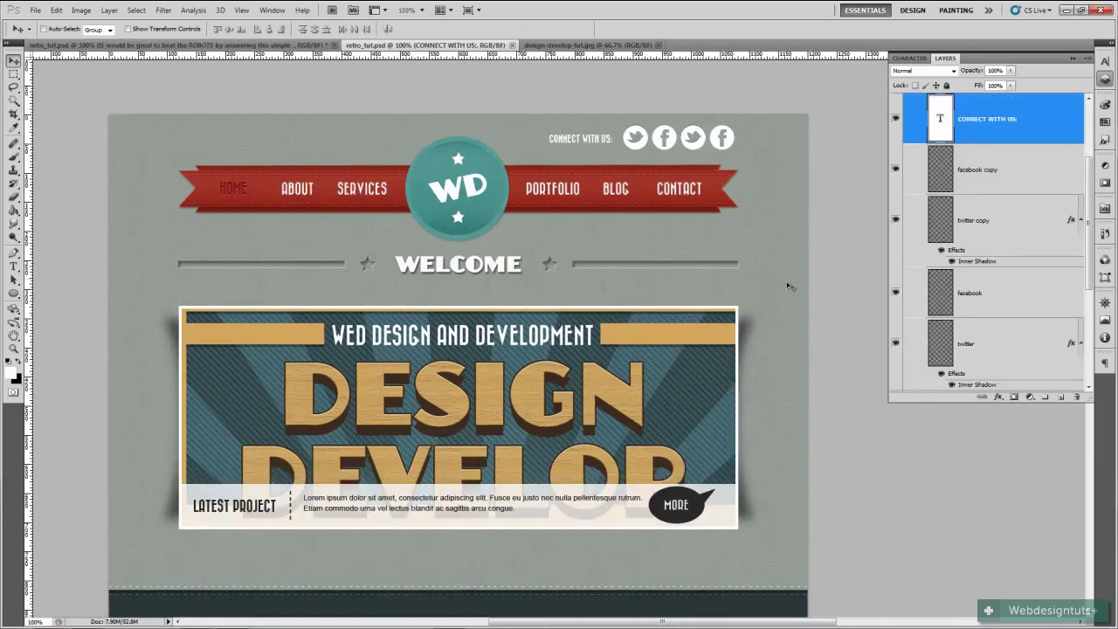
{"action": "left_click", "coordinate": [985, 175]}
{"action": "left_click", "coordinate": [995, 357], "text": "shift"}
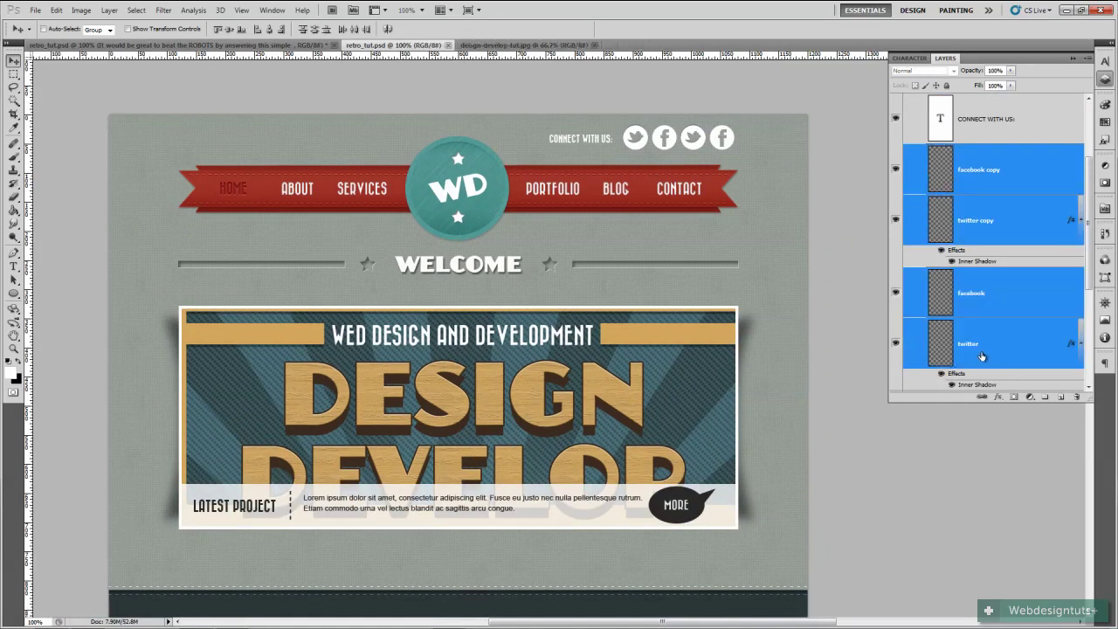
{"action": "key", "text": "ctrl+t"}
{"action": "left_click_drag", "start_coordinate": [623, 126], "coordinate": [637, 127]}
{"action": "left_click", "coordinate": [584, 29]}
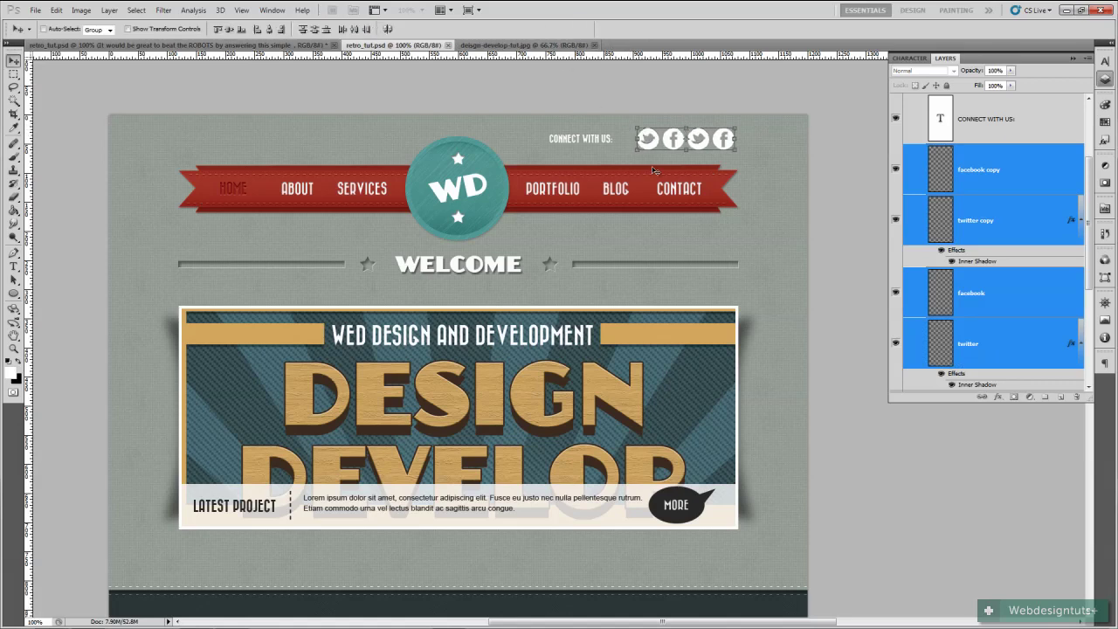
Move the CONNECT WITH US: text right, close to the first social icon, and collapse the social layer group
{"action": "left_click", "coordinate": [959, 122]}
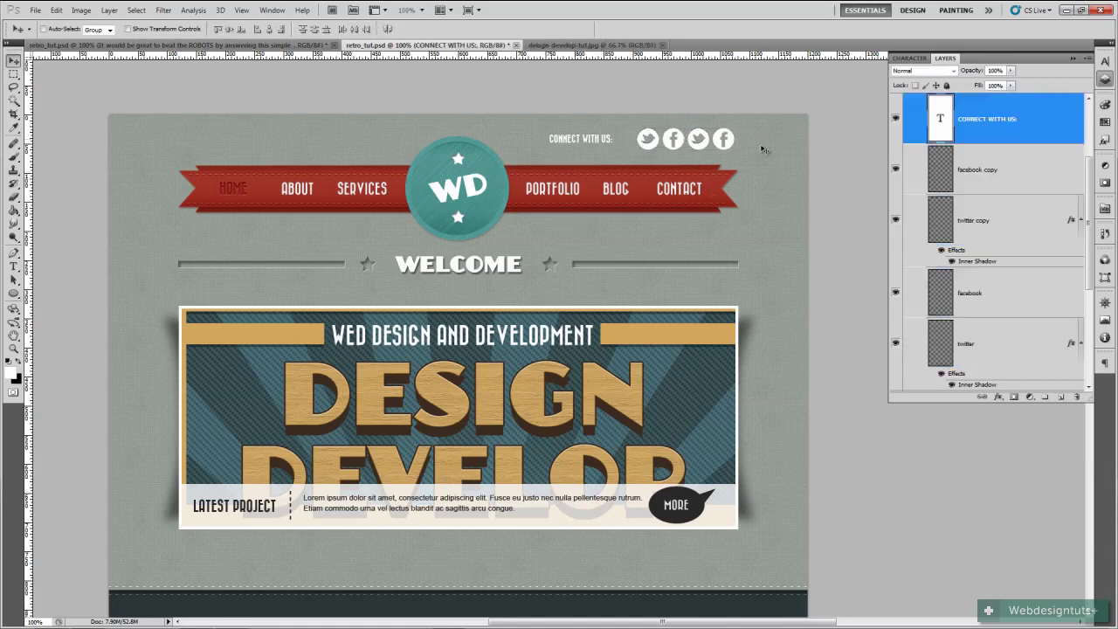
{"action": "left_click_drag", "start_coordinate": [608, 141], "coordinate": [624, 144]}
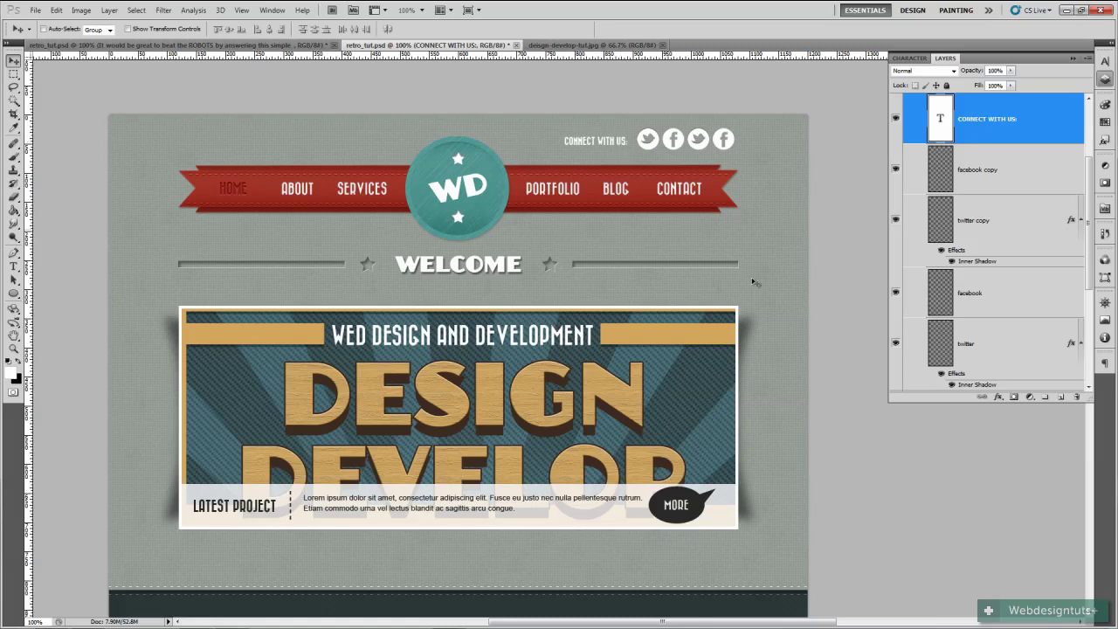
{"action": "scroll", "coordinate": [992, 168], "scroll_direction": "up", "scroll_amount": 3}
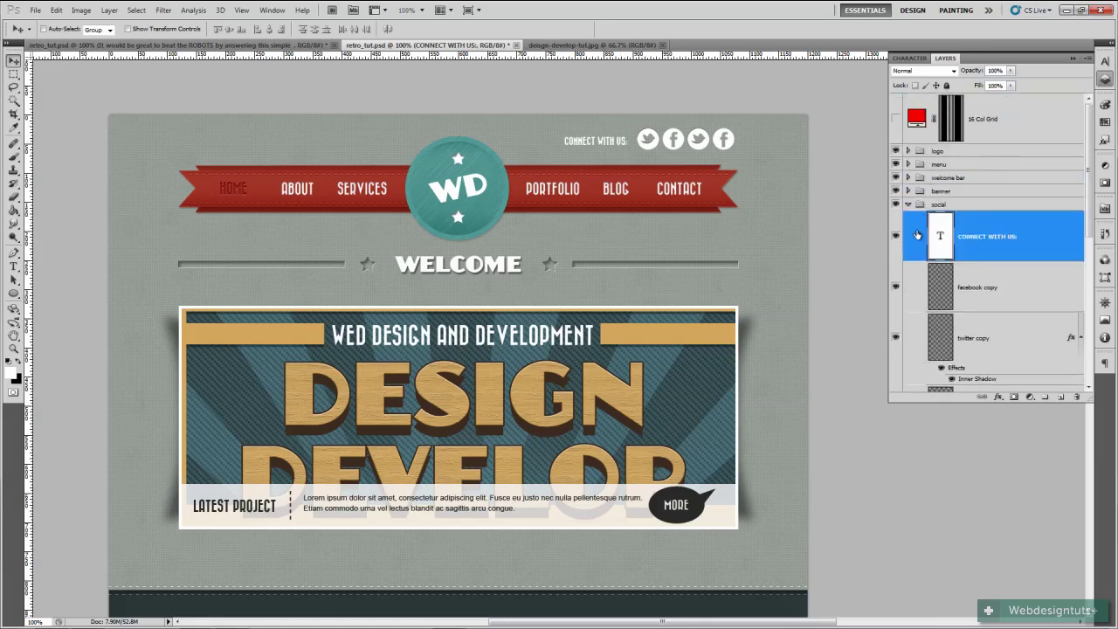
{"action": "left_click", "coordinate": [909, 205]}
Duplicate the social group and move the copy down the page into the dark footer
{"action": "scroll", "coordinate": [959, 255], "scroll_direction": "down", "scroll_amount": 1}
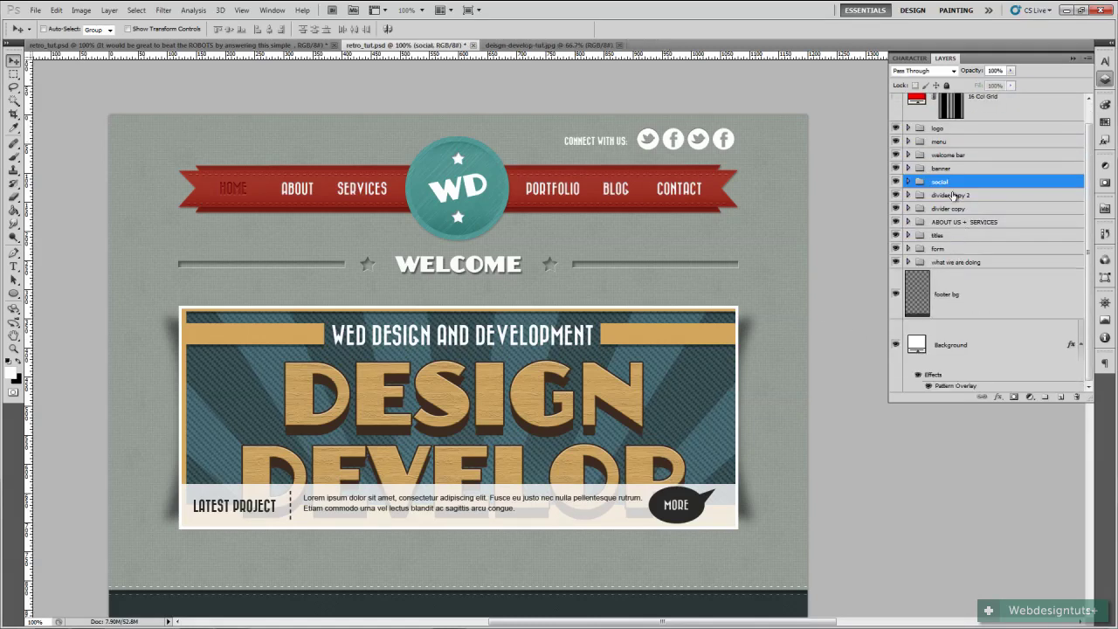
{"action": "left_click_drag", "start_coordinate": [959, 182], "coordinate": [1060, 398]}
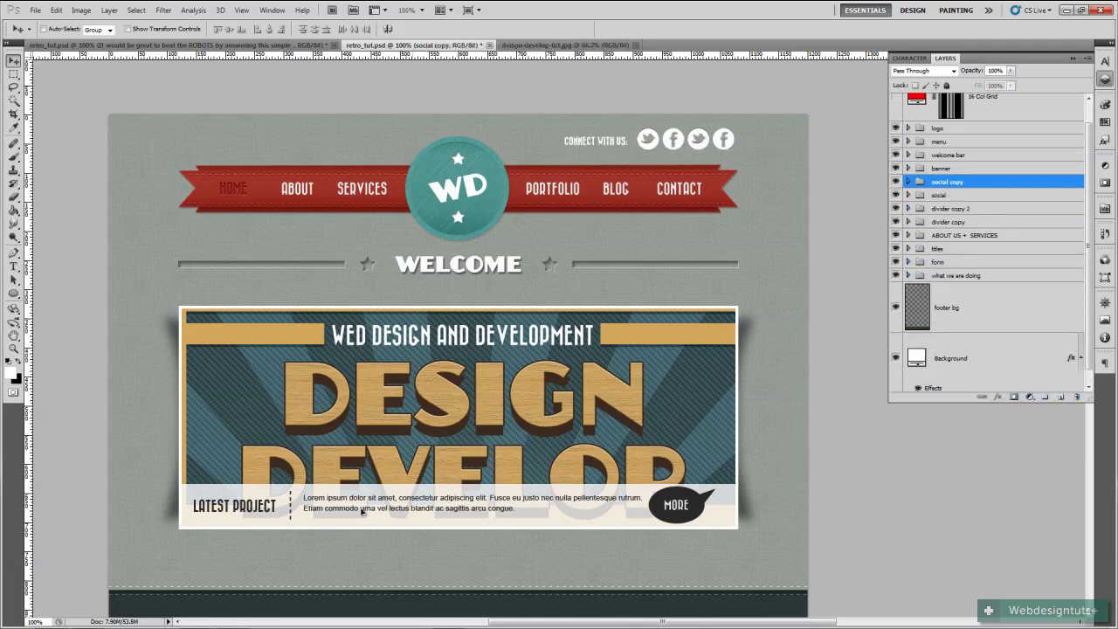
{"action": "left_click_drag", "start_coordinate": [683, 147], "coordinate": [339, 558]}
{"action": "scroll", "coordinate": [424, 512], "scroll_direction": "down", "scroll_amount": 3}
{"action": "scroll", "coordinate": [428, 473], "scroll_direction": "down", "scroll_amount": 5}
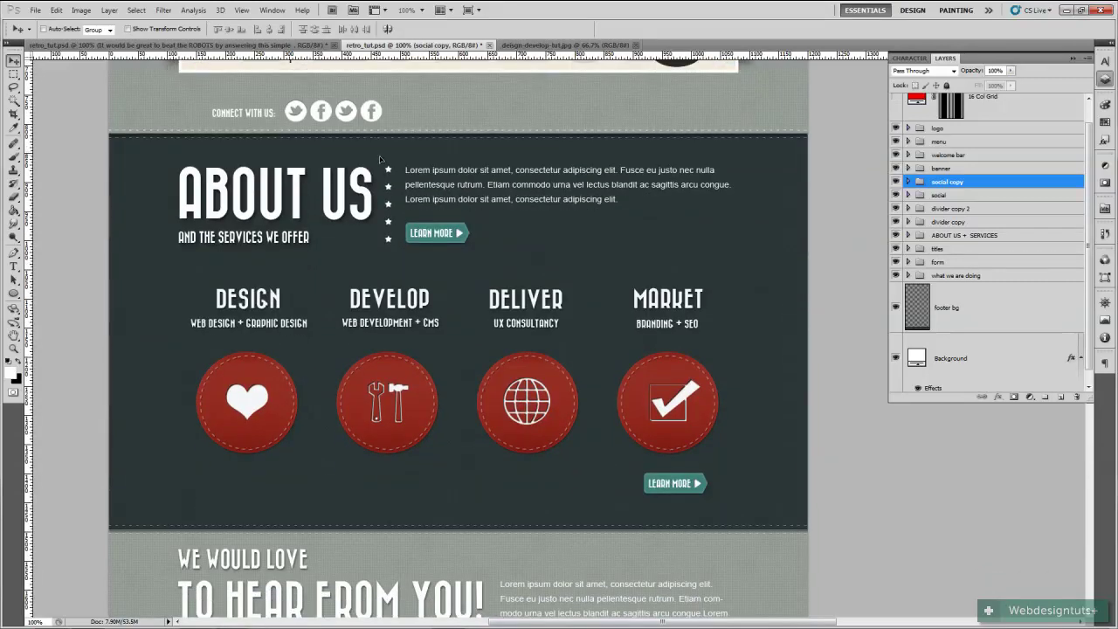
{"action": "scroll", "coordinate": [380, 158], "scroll_direction": "down", "scroll_amount": 2}
{"action": "left_click_drag", "start_coordinate": [367, 80], "coordinate": [363, 582]}
{"action": "scroll", "coordinate": [364, 540], "scroll_direction": "down", "scroll_amount": 2}
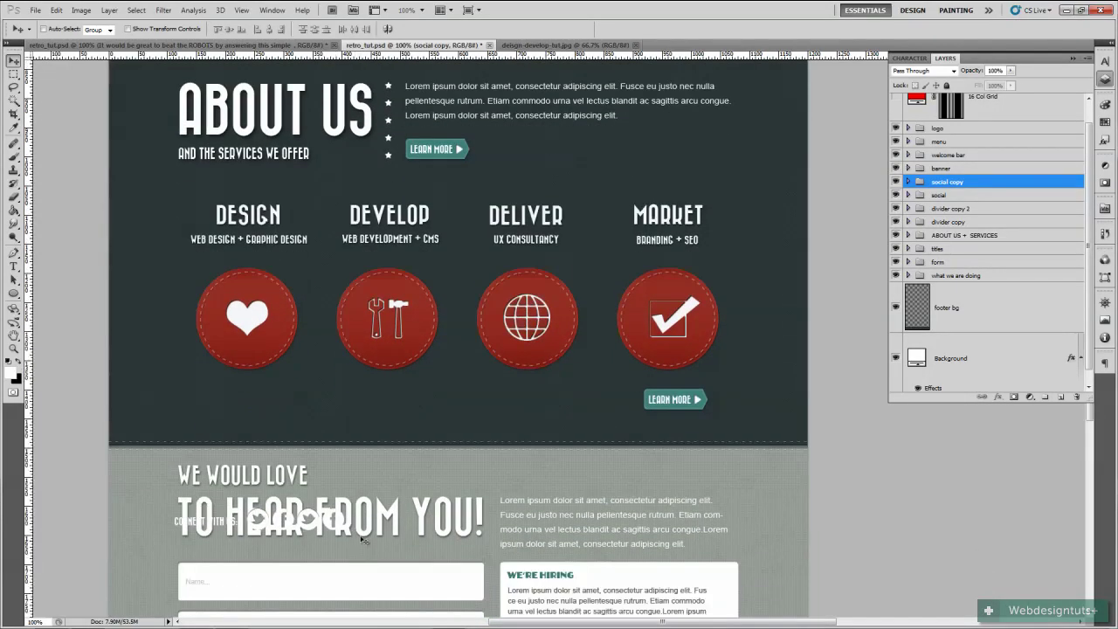
{"action": "scroll", "coordinate": [364, 540], "scroll_direction": "down", "scroll_amount": 7}
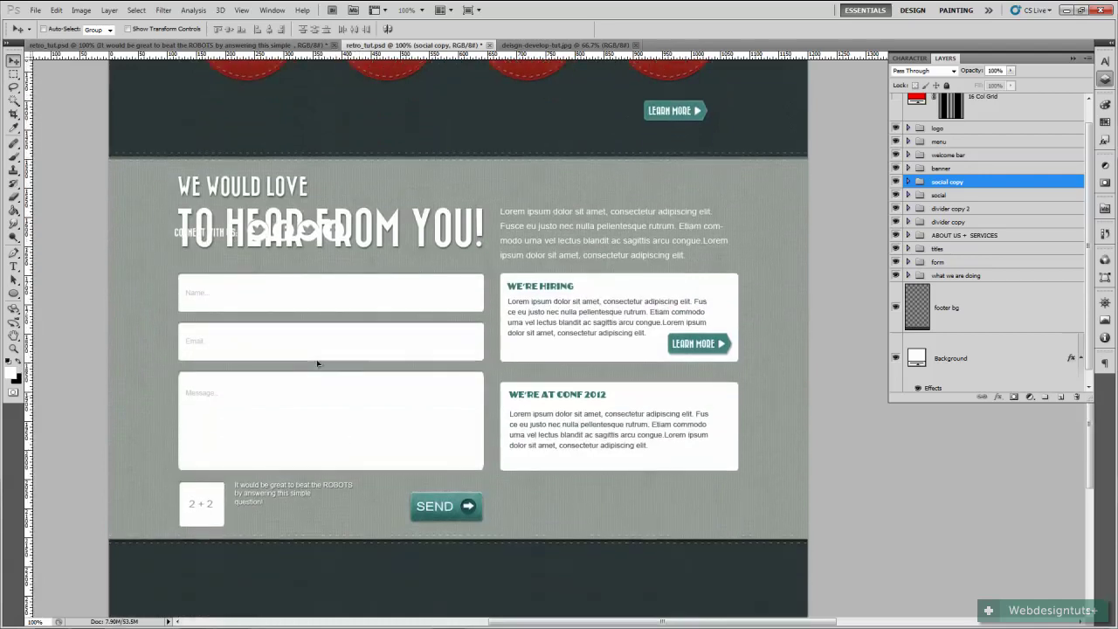
{"action": "left_click_drag", "start_coordinate": [285, 248], "coordinate": [272, 594]}
Place the social copy group directly above the footer bg layer and delete its CONNECT WITH US: text layer
{"action": "left_click_drag", "start_coordinate": [952, 186], "coordinate": [1006, 302]}
{"action": "left_click", "coordinate": [908, 275]}
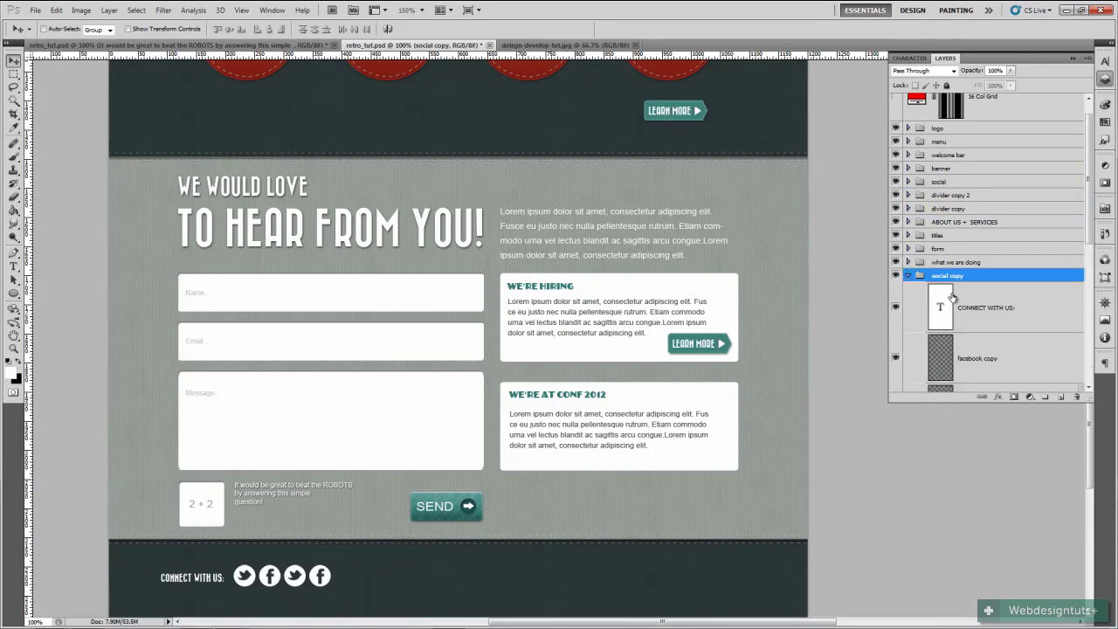
{"action": "left_click", "coordinate": [941, 311]}
{"action": "left_click", "coordinate": [1076, 398]}
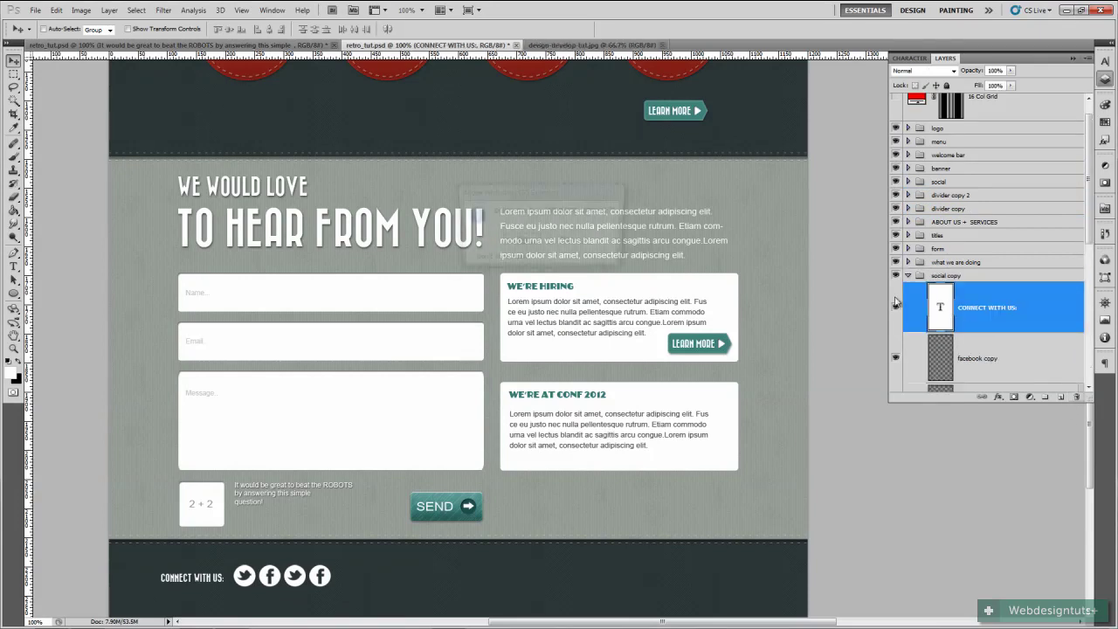
{"action": "left_click", "coordinate": [522, 245]}
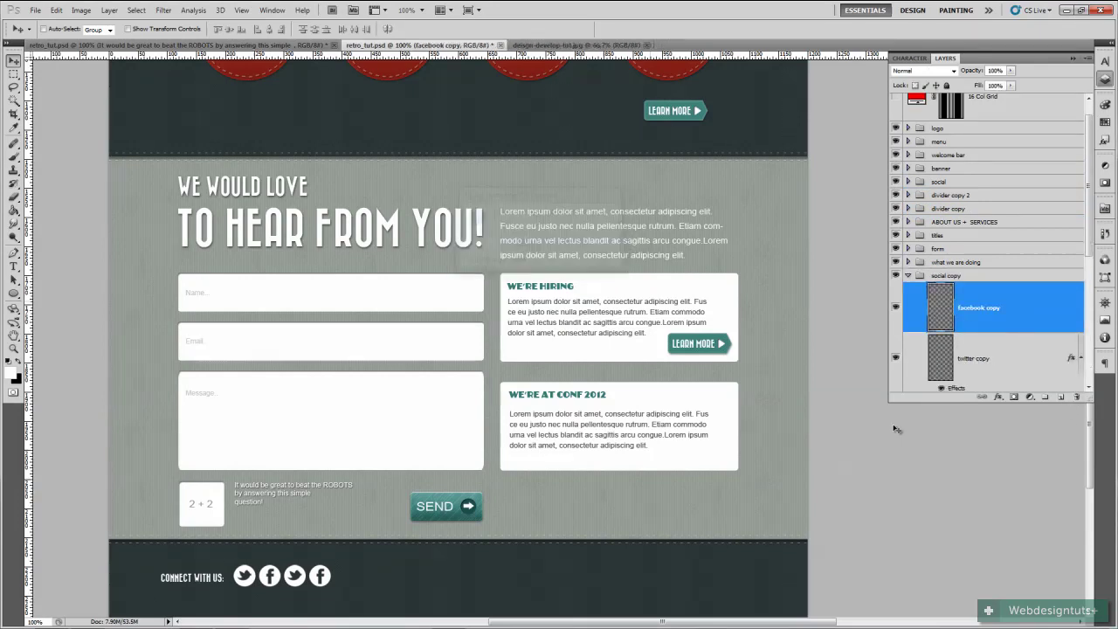
{"action": "left_click", "coordinate": [909, 276]}
Show the guides and align the footer's social icons with the left edge of the contact form
{"action": "scroll", "coordinate": [411, 422], "scroll_direction": "down", "scroll_amount": 2}
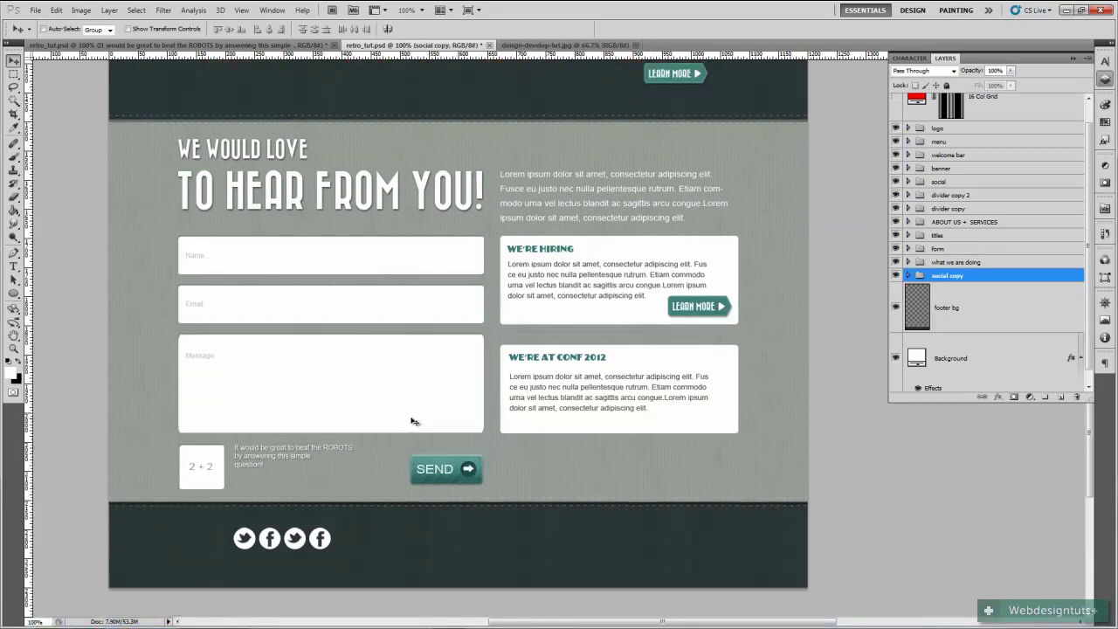
{"action": "scroll", "coordinate": [411, 422], "scroll_direction": "down", "scroll_amount": 2}
{"action": "key", "text": "ctrl+semicolon"}
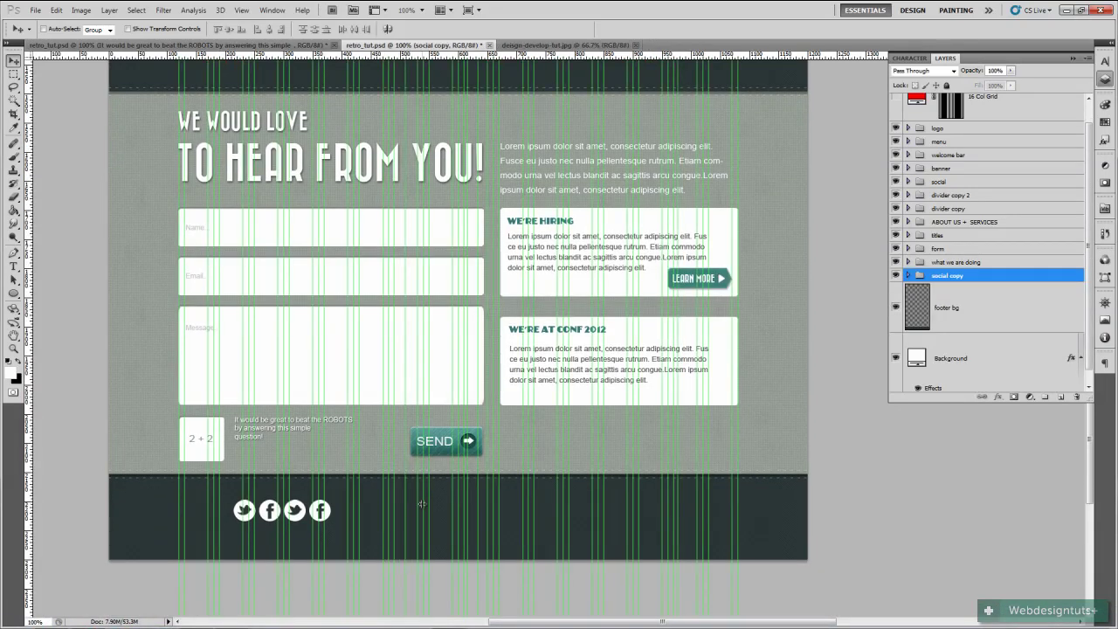
{"action": "left_click_drag", "start_coordinate": [328, 519], "coordinate": [284, 526]}
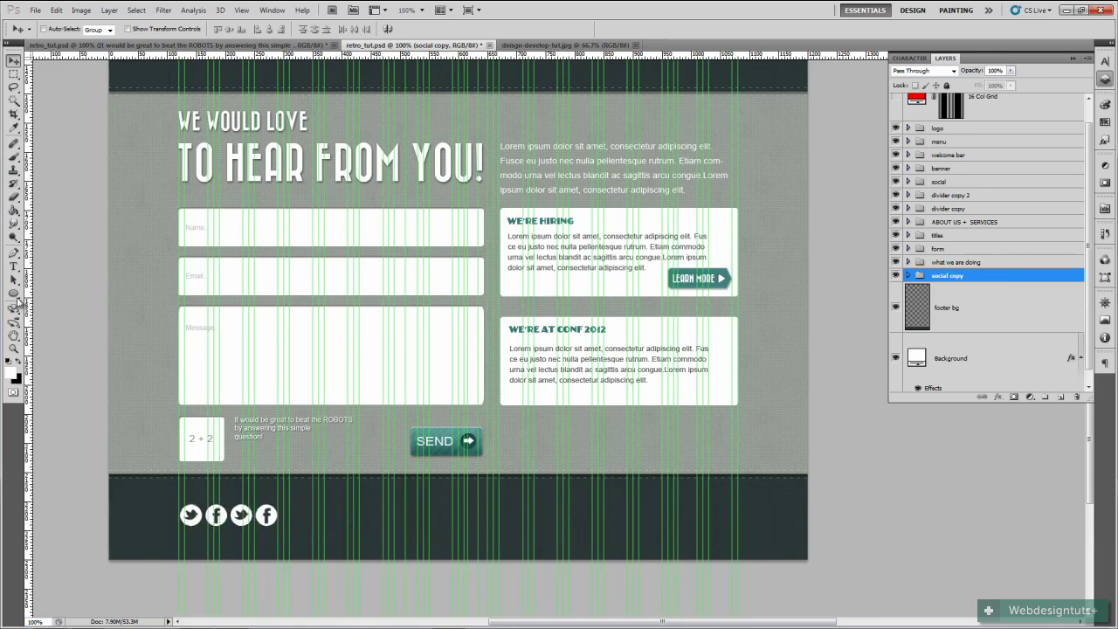
Add the text "© copyright 2012" in Arial under the footer's social icons, on a layer above footer bg
{"action": "left_click", "coordinate": [15, 265]}
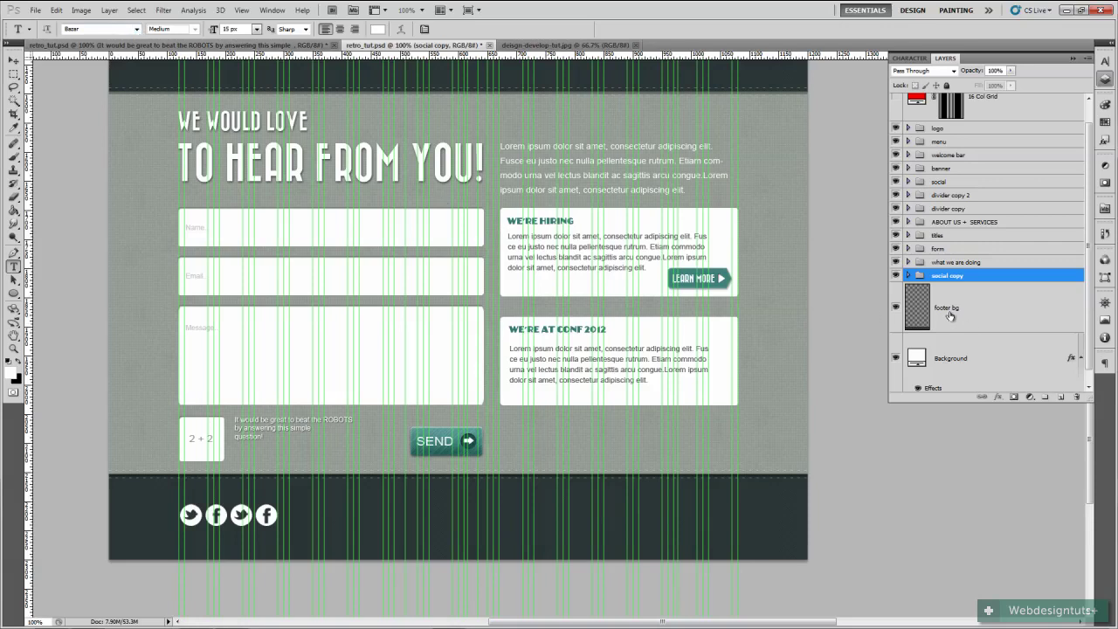
{"action": "left_click", "coordinate": [951, 317]}
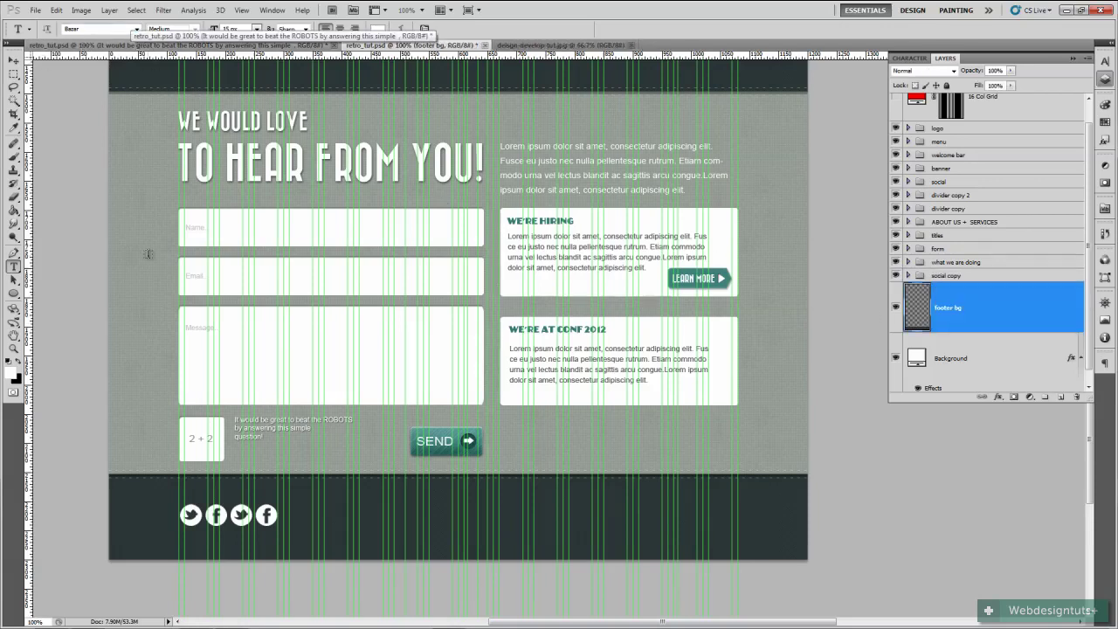
{"action": "left_click", "coordinate": [136, 29]}
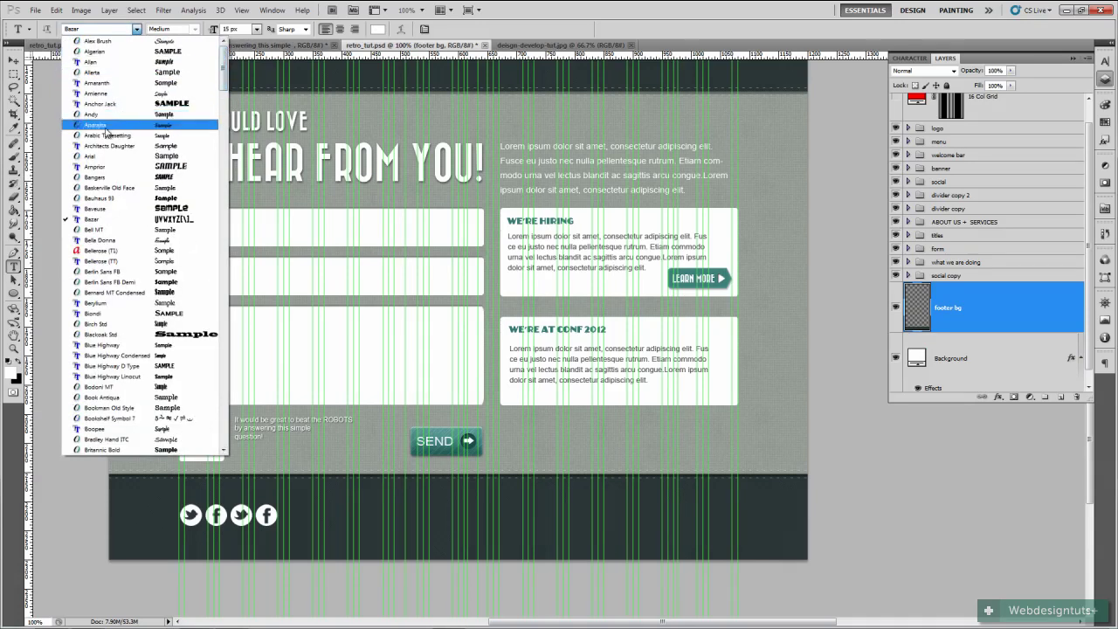
{"action": "left_click", "coordinate": [99, 155]}
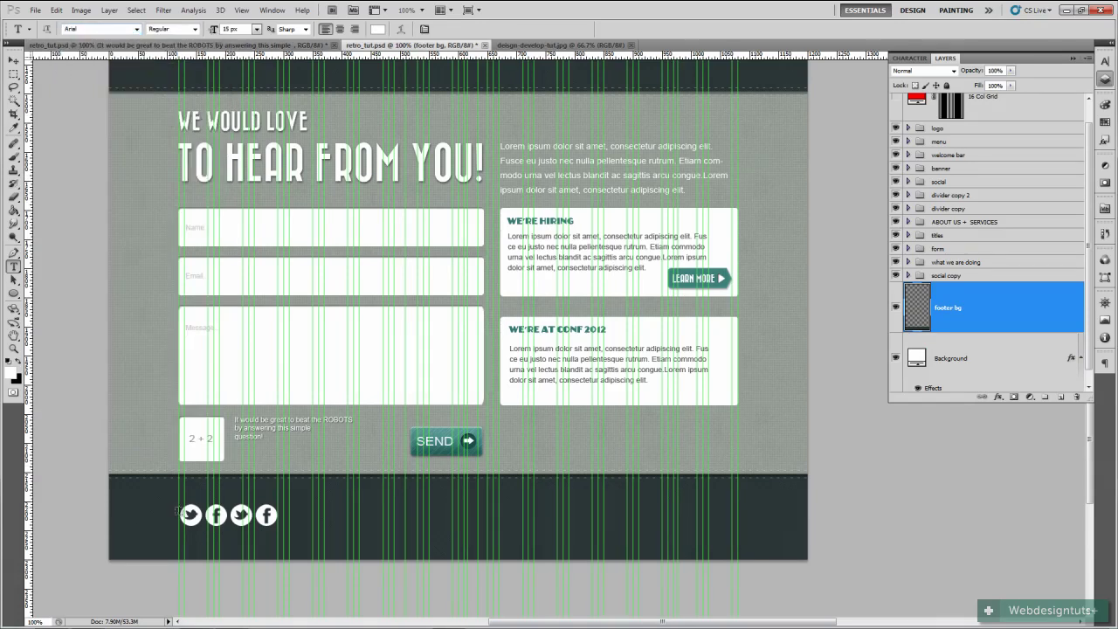
{"action": "left_click", "coordinate": [179, 541]}
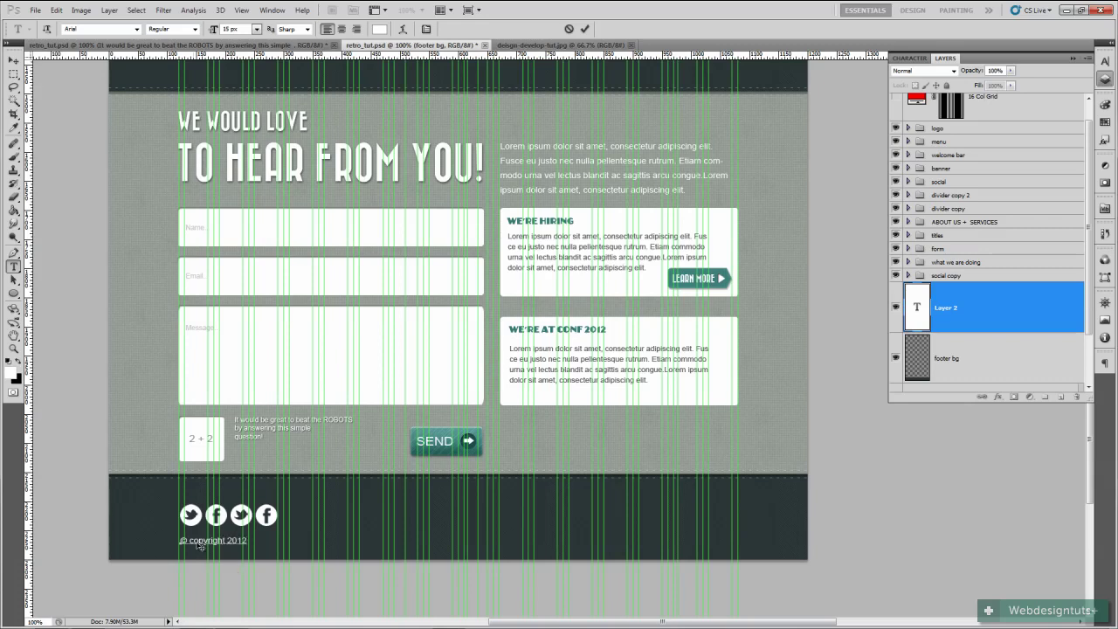
{"action": "left_click", "coordinate": [584, 29]}
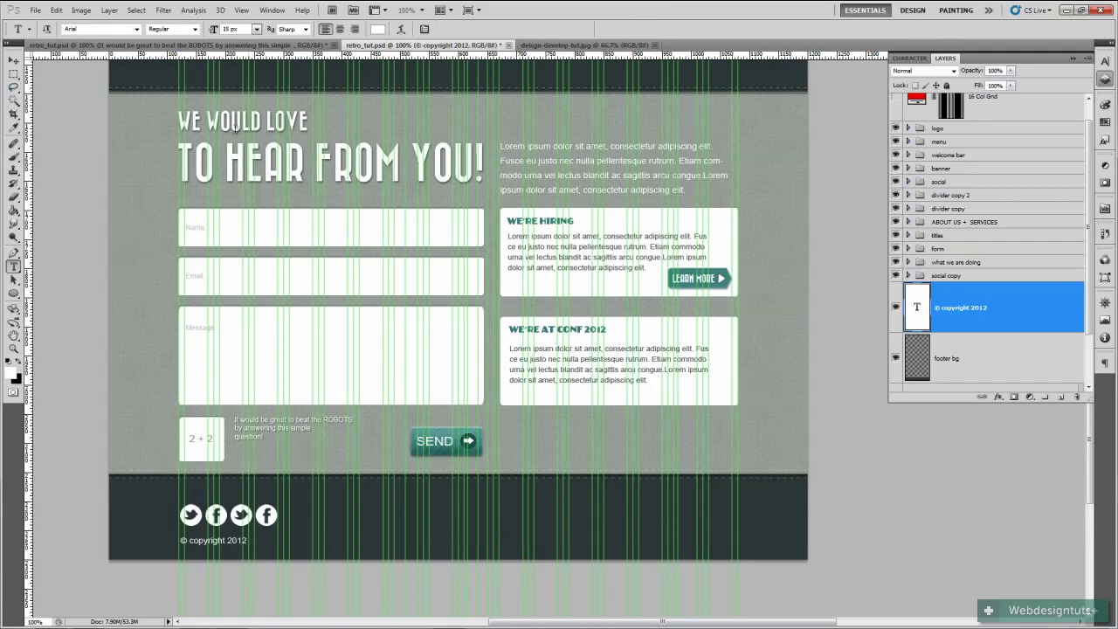
Check the finished design's footer, hide the guides, and add the text "website designed by" on the footer's right side
{"action": "left_click", "coordinate": [227, 44]}
{"action": "scroll", "coordinate": [536, 554], "scroll_direction": "down", "scroll_amount": 5}
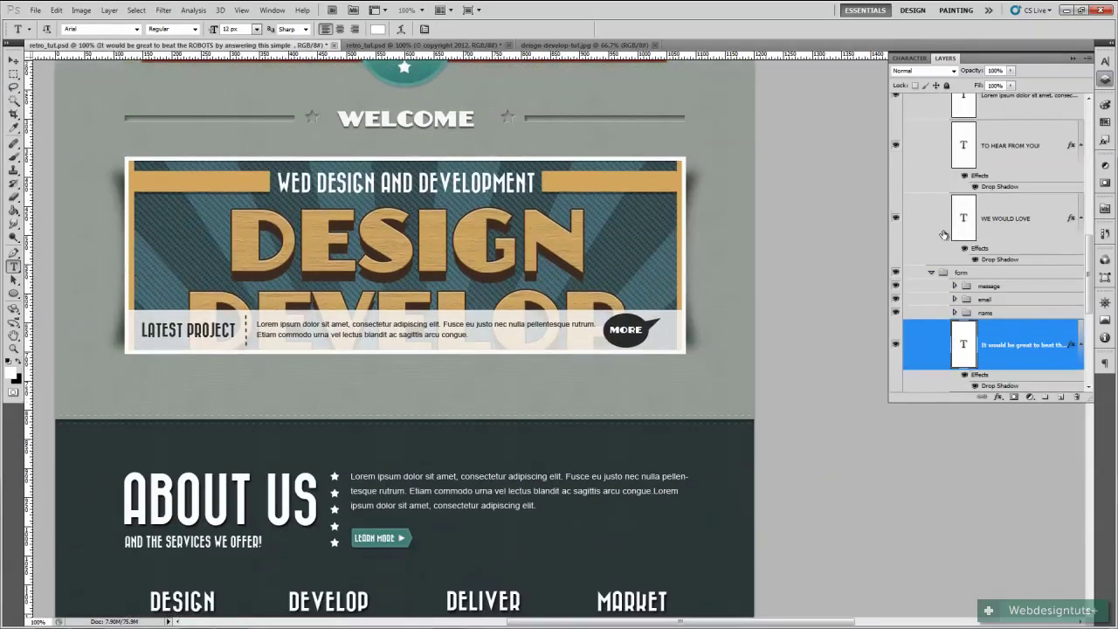
{"action": "left_click", "coordinate": [1072, 57]}
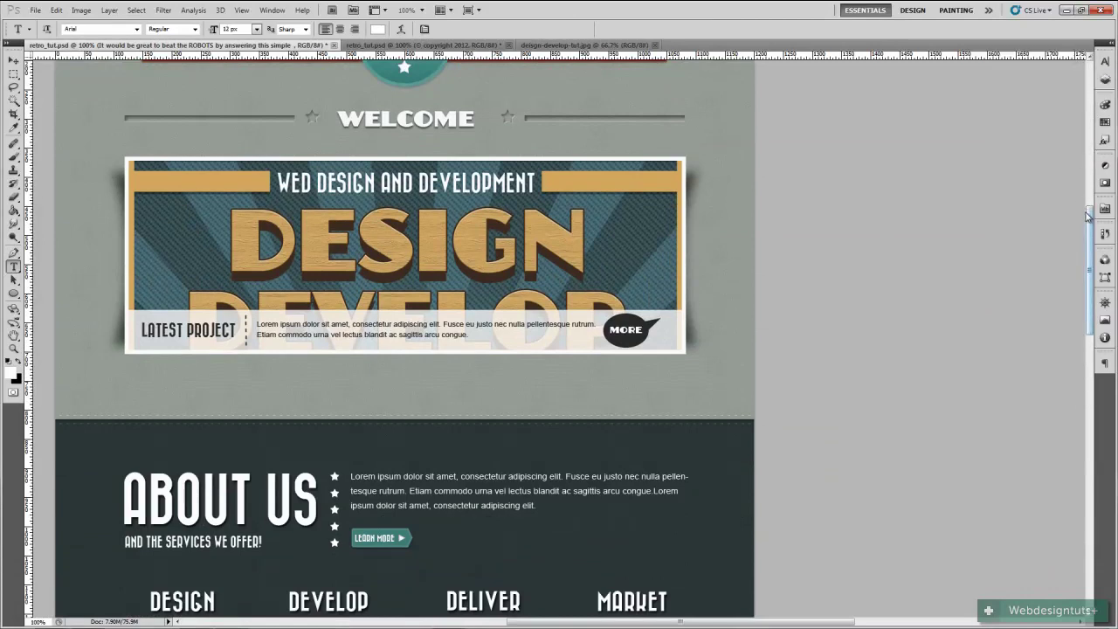
{"action": "scroll", "coordinate": [1080, 188], "scroll_direction": "down", "scroll_amount": 7}
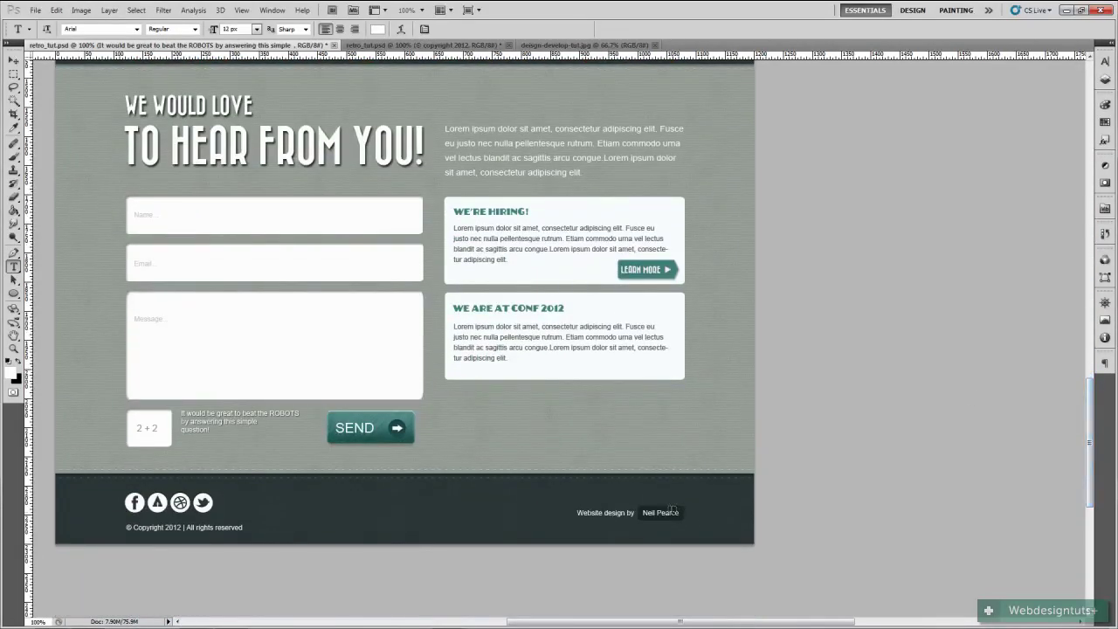
{"action": "left_click", "coordinate": [441, 44]}
{"action": "scroll", "coordinate": [492, 460], "scroll_direction": "down", "scroll_amount": 2}
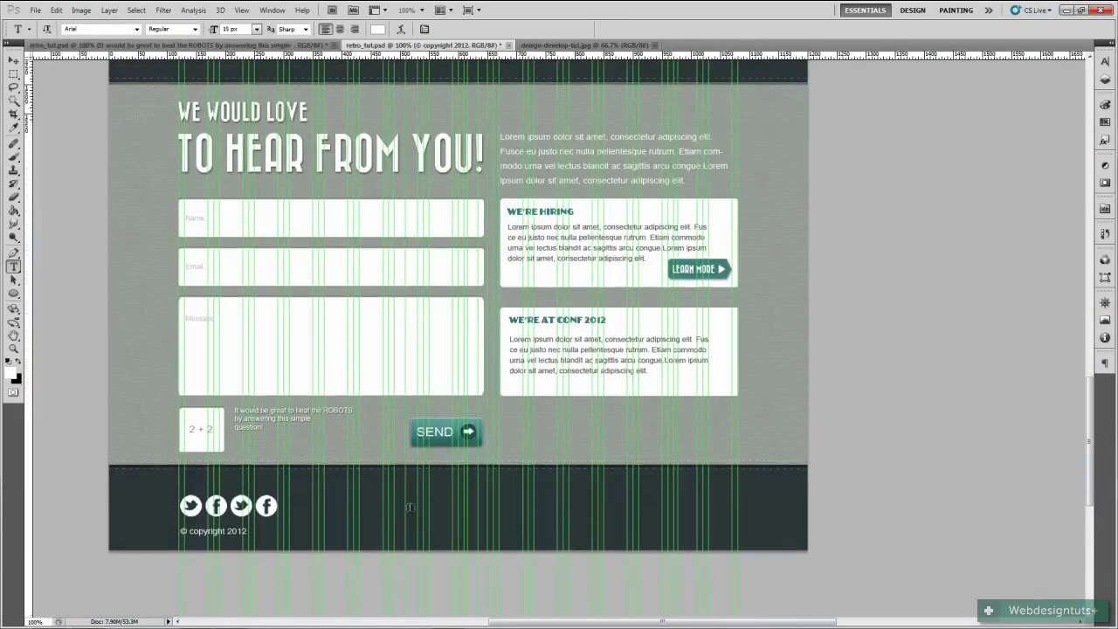
{"action": "key", "text": "ctrl+semicolon"}
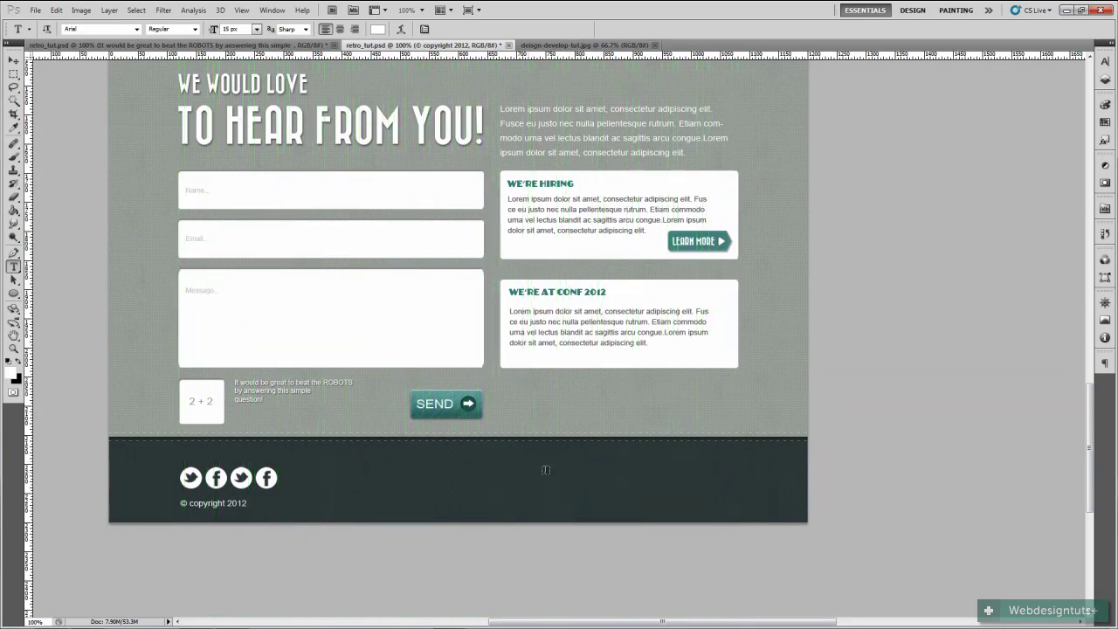
{"action": "left_click", "coordinate": [624, 481]}
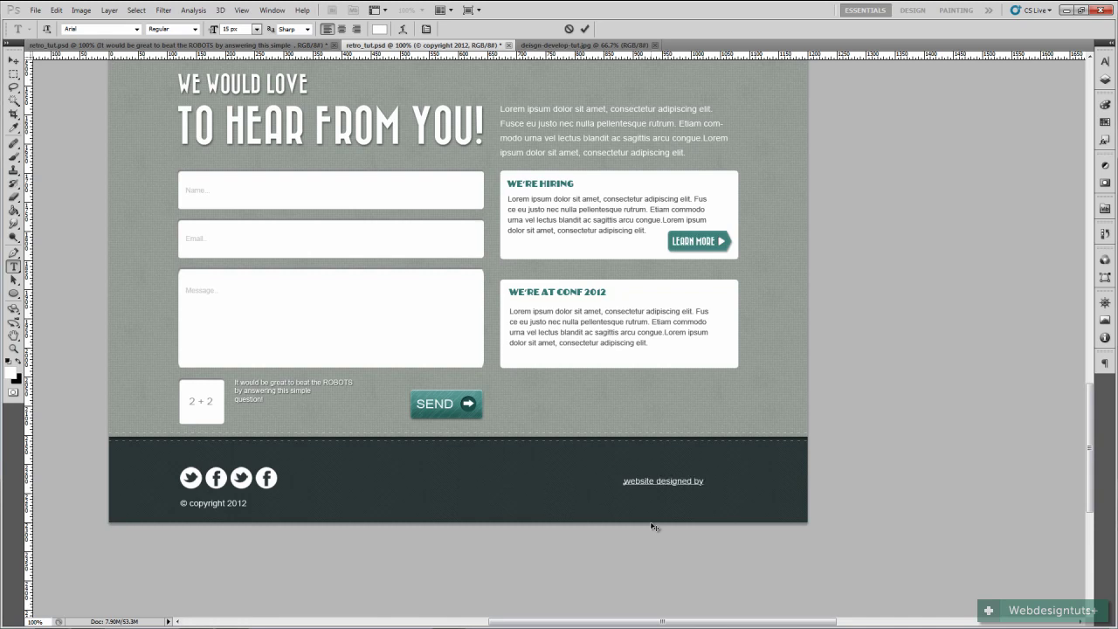
{"action": "left_click", "coordinate": [584, 29]}
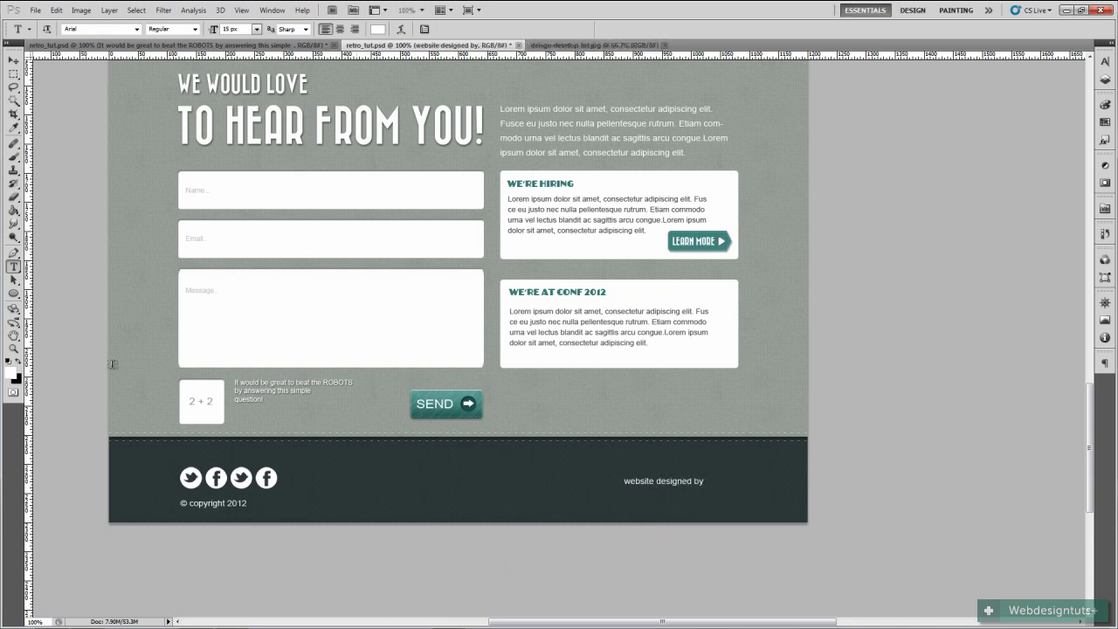
Add a new layer above the "website designed by" text and try an ellipse beside that text
{"action": "left_click", "coordinate": [13, 294]}
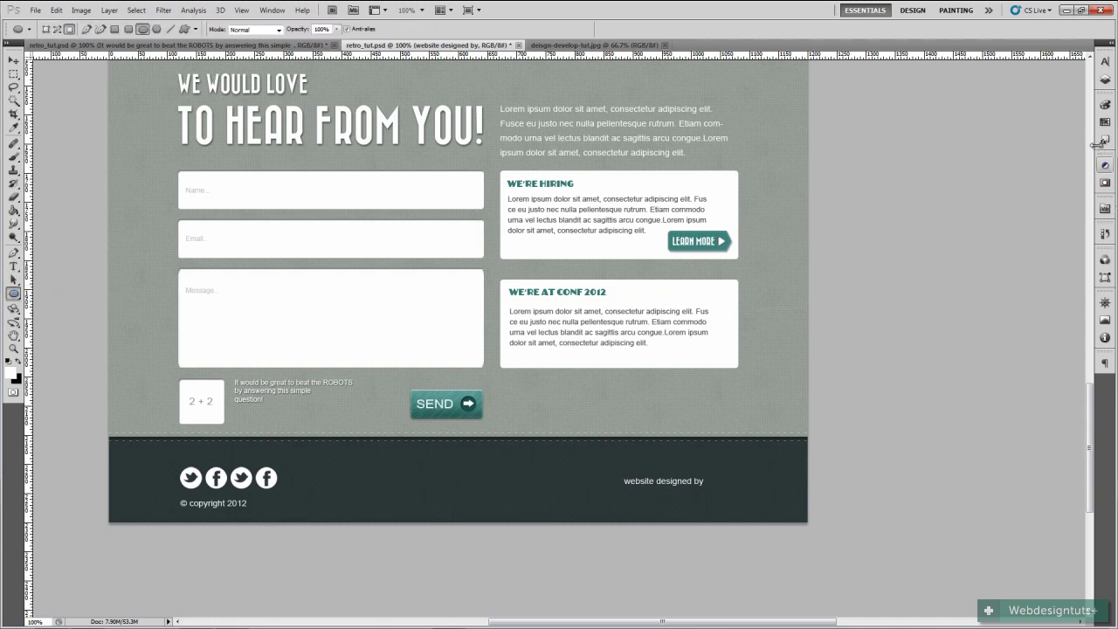
{"action": "left_click", "coordinate": [1105, 79]}
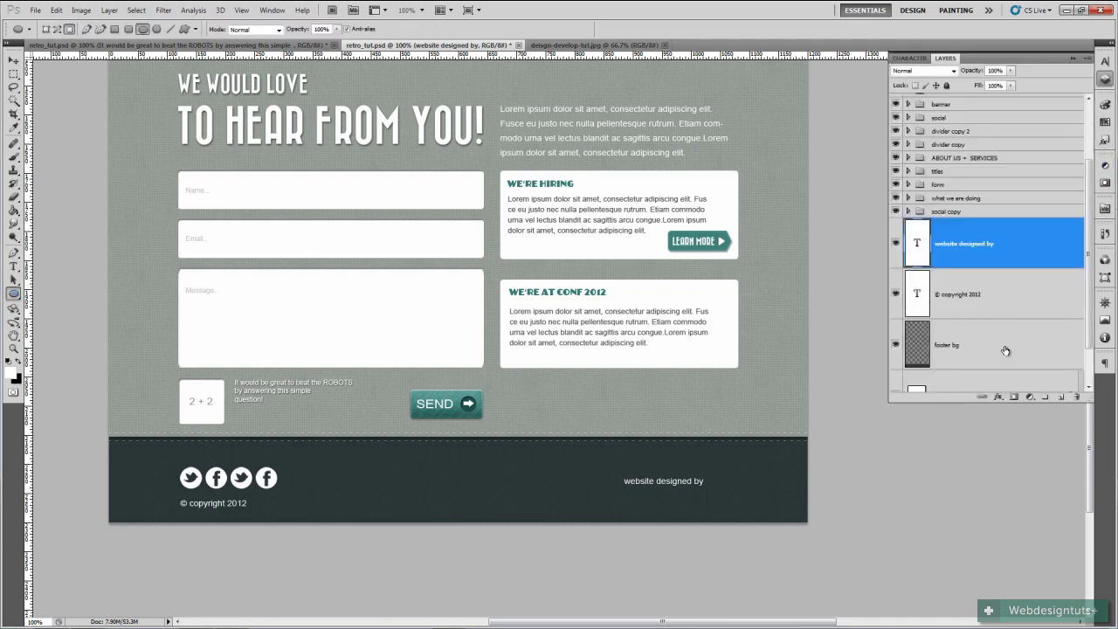
{"action": "left_click", "coordinate": [1056, 397]}
{"action": "left_click_drag", "start_coordinate": [711, 476], "coordinate": [752, 494]}
{"action": "key", "text": "ctrl+z"}
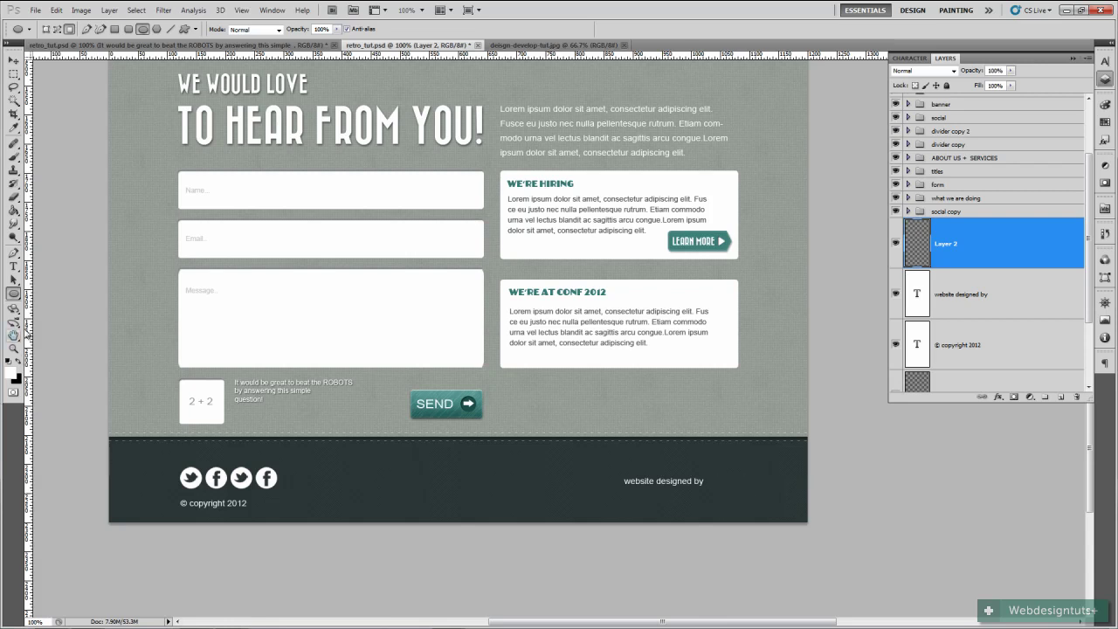
Draw a dark grey rounded rectangle with a 5 px radius beside the "website designed by" text on the new layer
{"action": "right_click", "coordinate": [23, 295]}
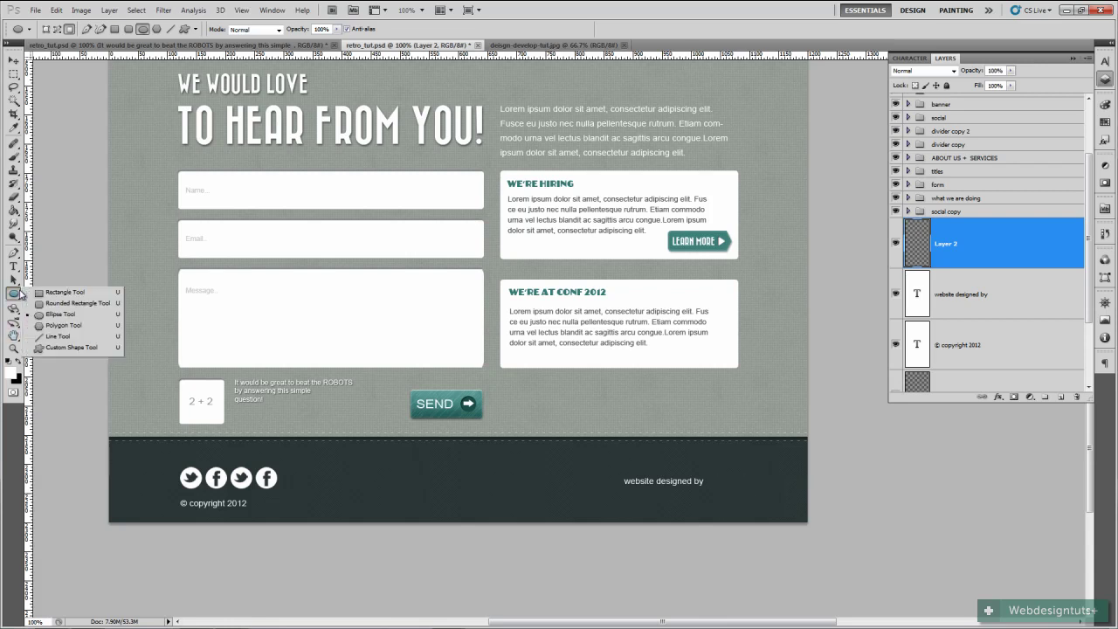
{"action": "left_click", "coordinate": [65, 303]}
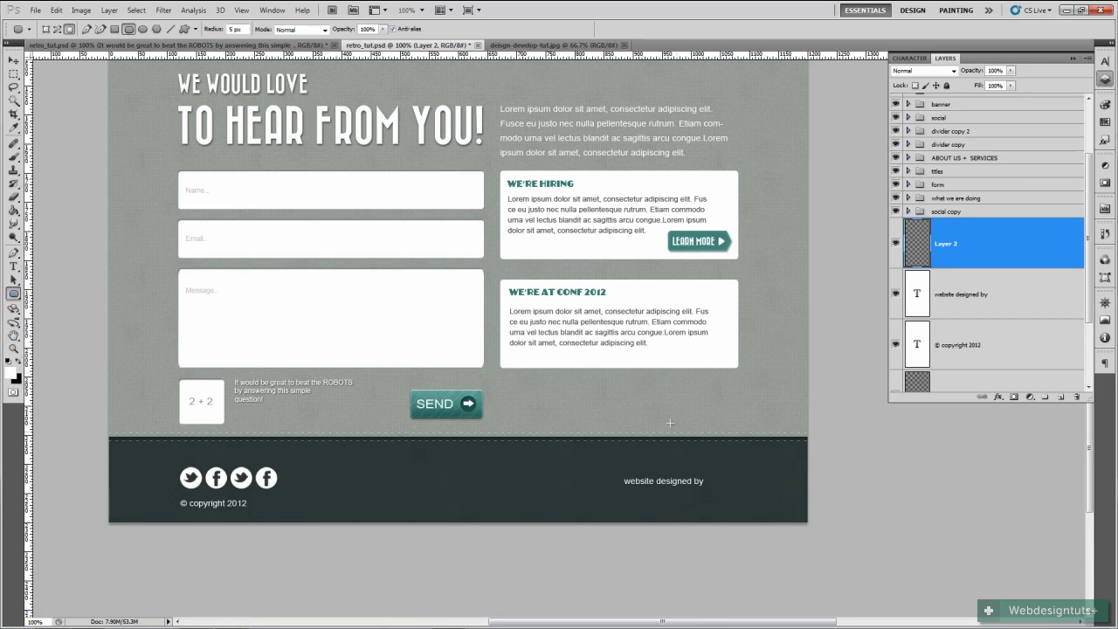
{"action": "left_click", "coordinate": [11, 374]}
{"action": "left_click", "coordinate": [468, 473]}
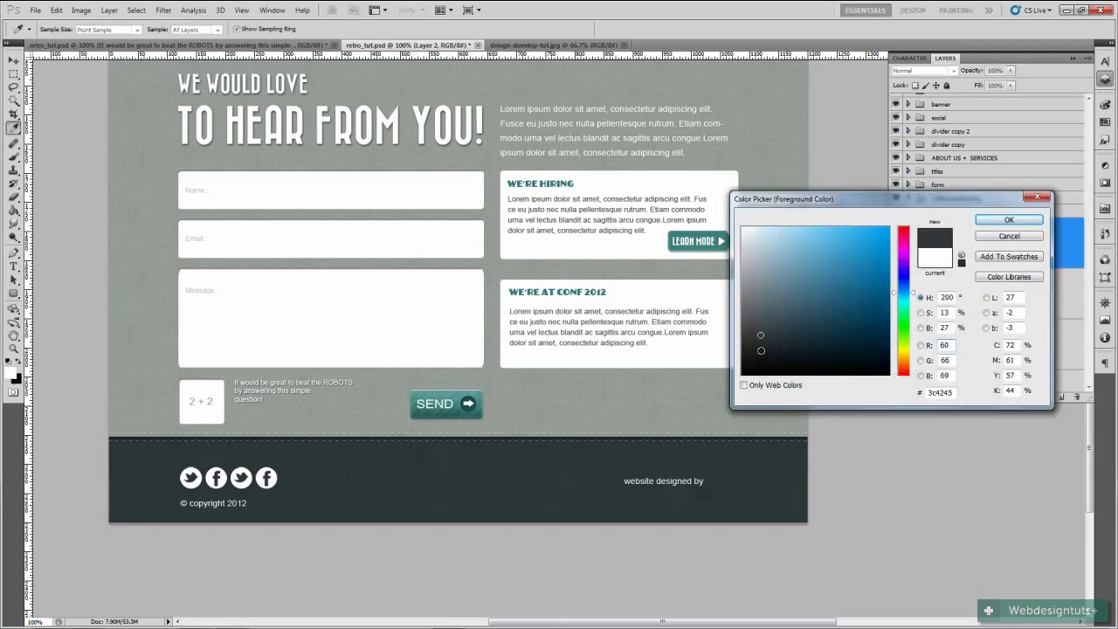
{"action": "left_click", "coordinate": [992, 222]}
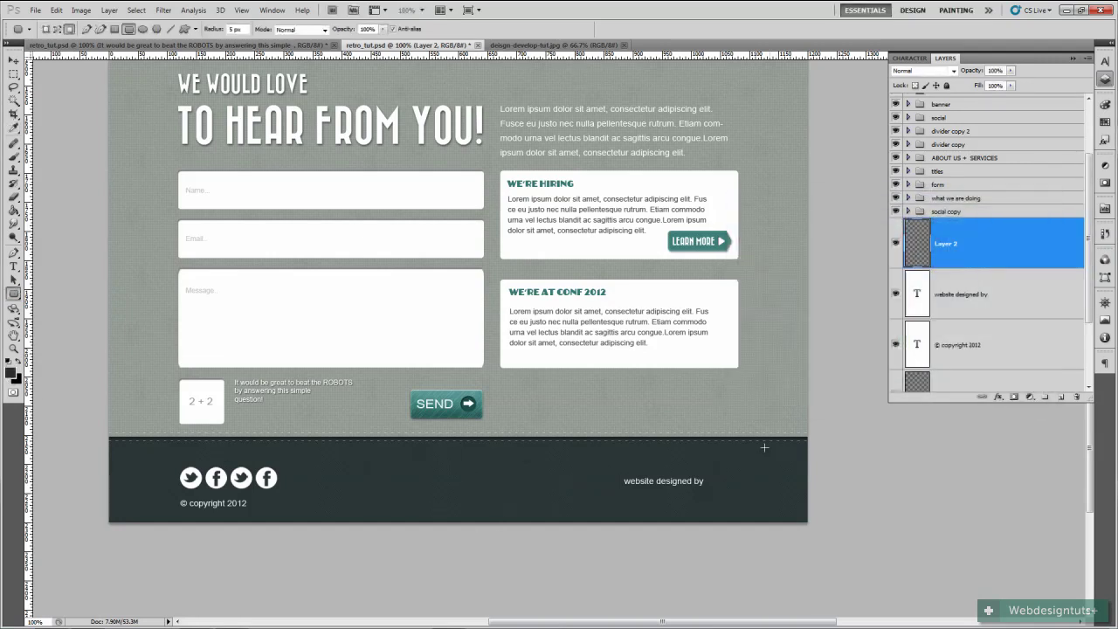
{"action": "left_click_drag", "start_coordinate": [709, 473], "coordinate": [767, 492]}
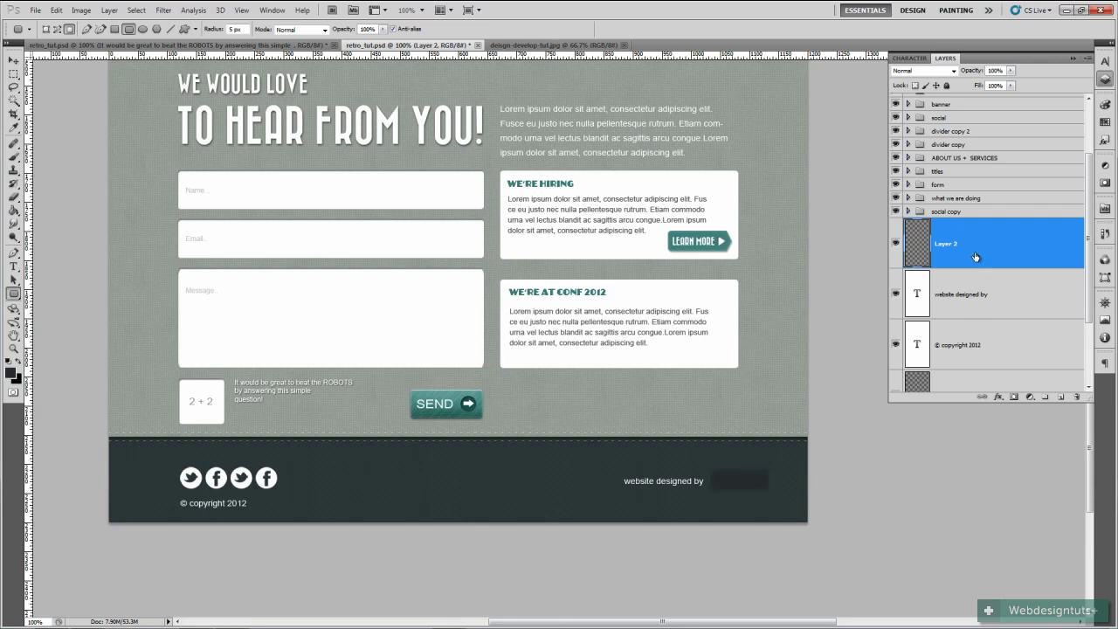
{"action": "left_click", "coordinate": [980, 289]}
{"action": "left_click", "coordinate": [975, 248]}
Add the designer's name in white 15 px Arial on top of the footer's dark rounded rectangle
{"action": "left_click", "coordinate": [13, 265]}
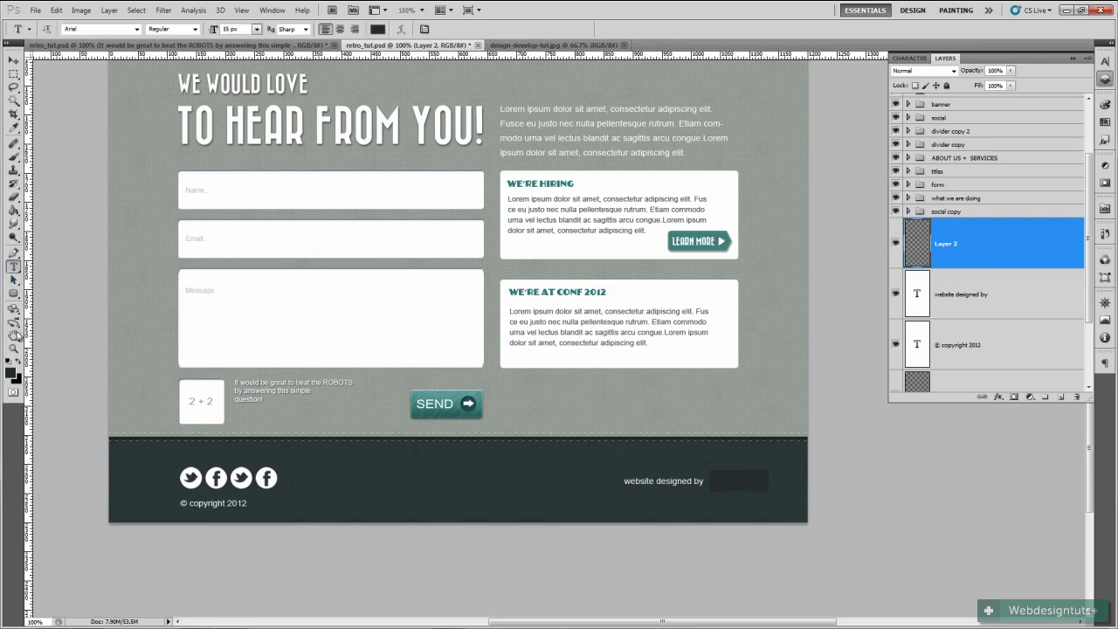
{"action": "left_click", "coordinate": [7, 361]}
{"action": "left_click", "coordinate": [18, 360]}
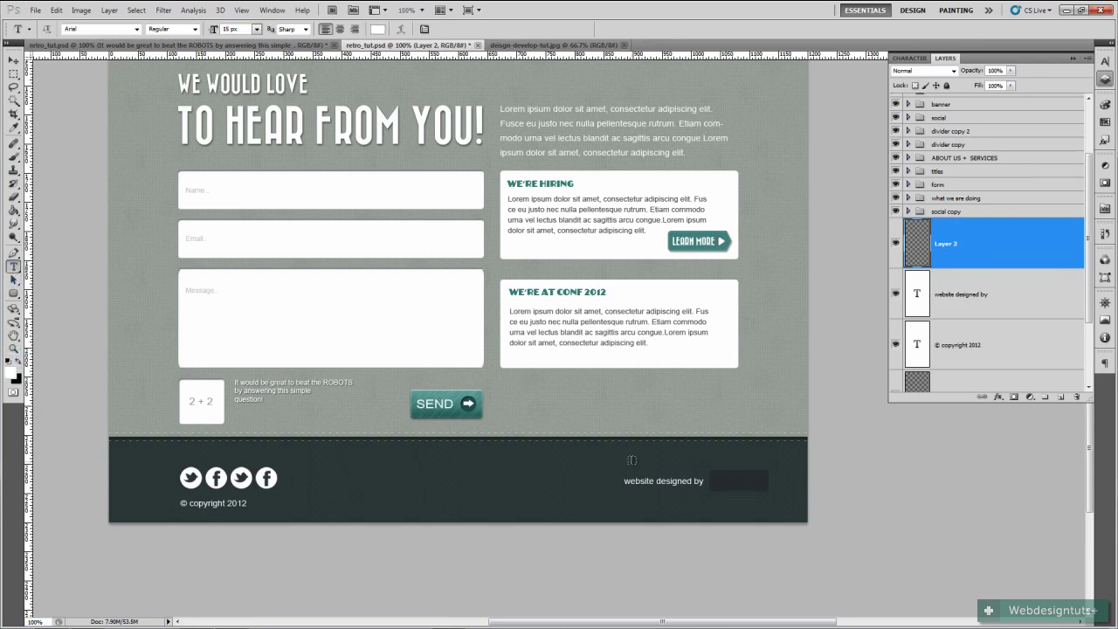
{"action": "left_click", "coordinate": [715, 480]}
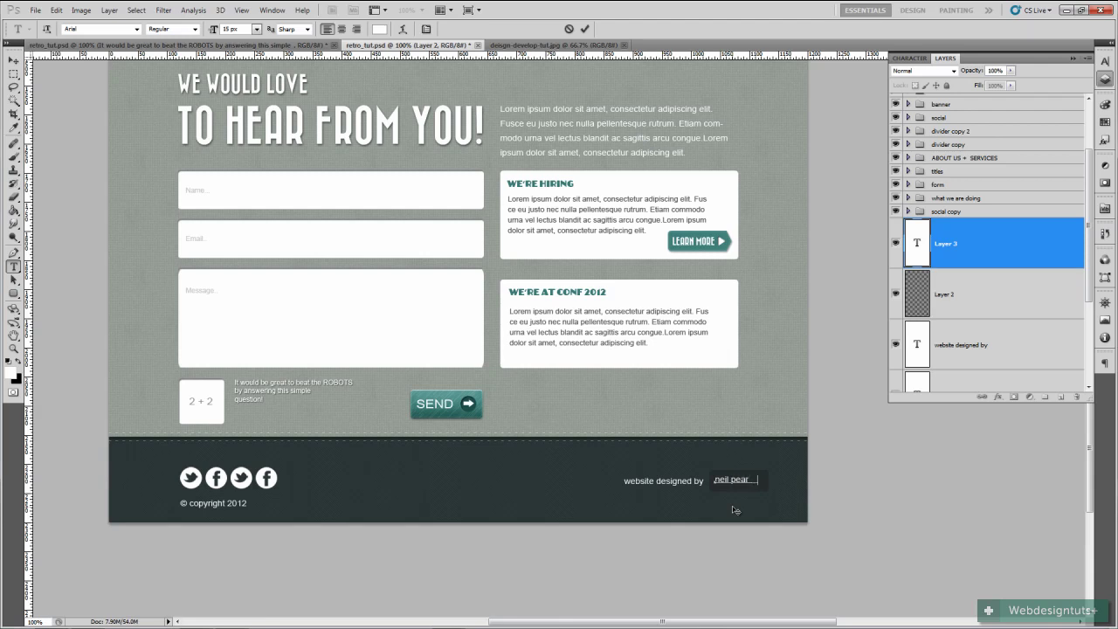
{"action": "left_click", "coordinate": [585, 29]}
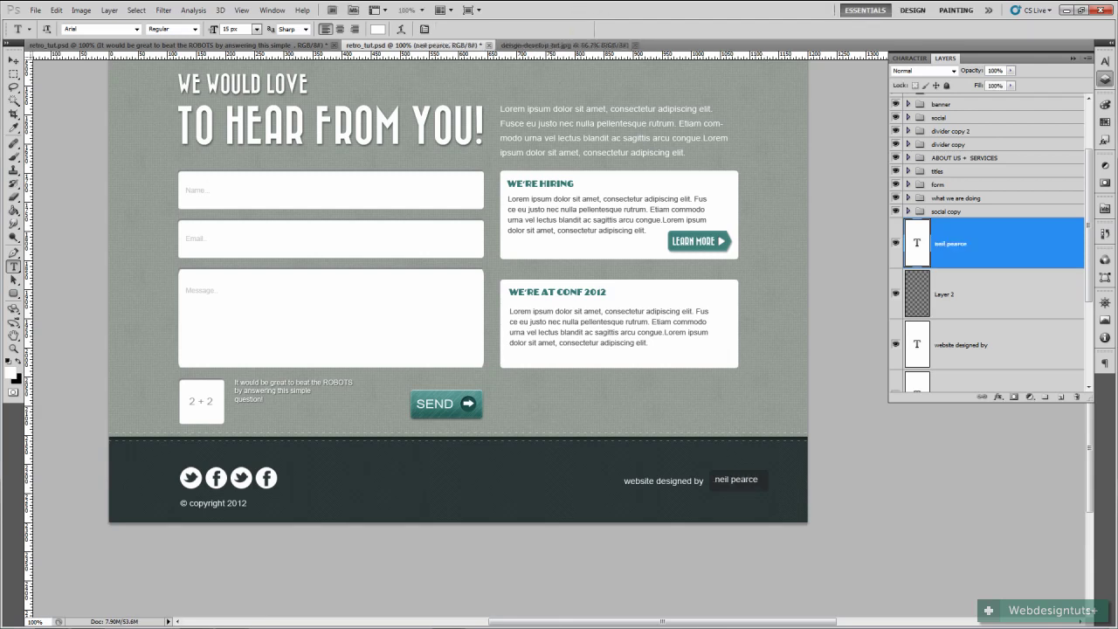
Check the designer credit in the finished design, and nudge the designer's name towards the centre of its rounded rectangle
{"action": "left_click", "coordinate": [88, 44]}
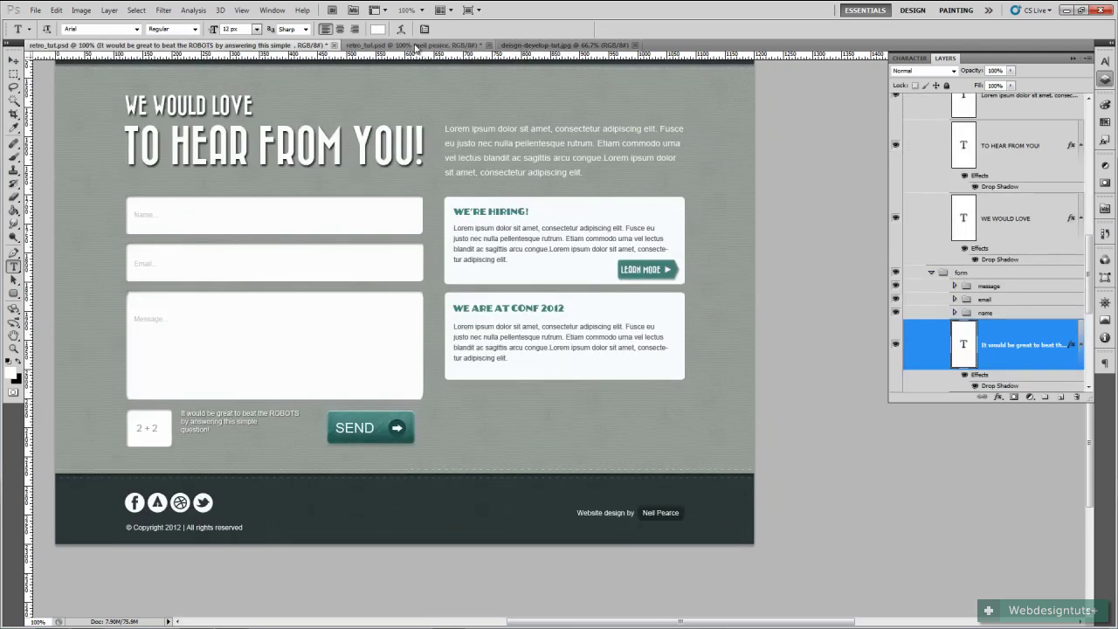
{"action": "left_click", "coordinate": [415, 45]}
{"action": "key", "text": "v"}
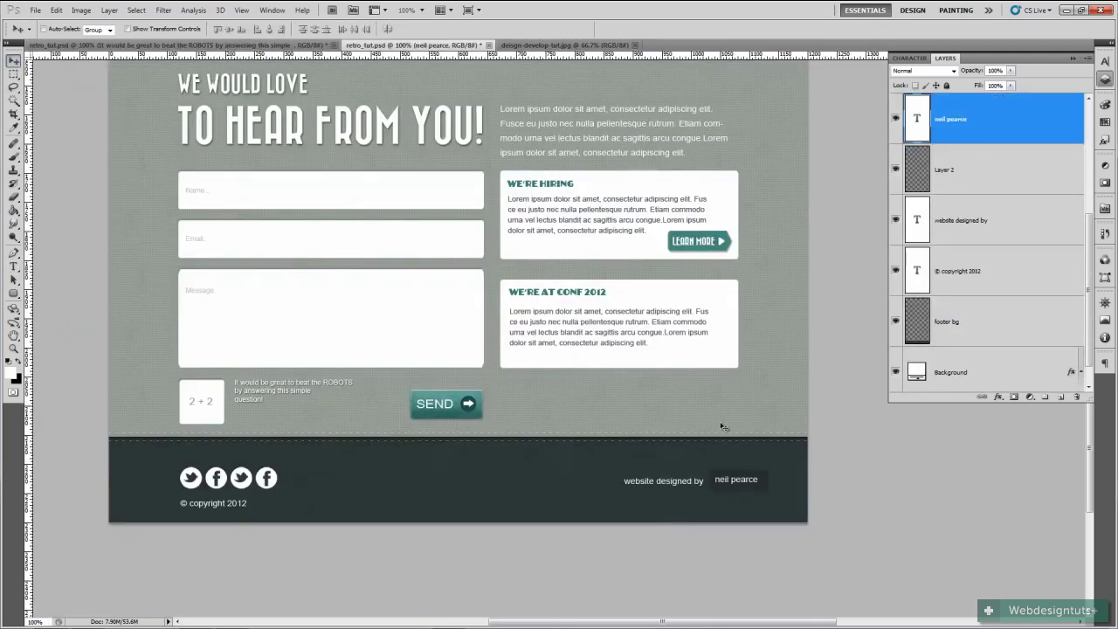
{"action": "key", "text": "Left"}
Show the guides and move the whole designer credit left to align its rectangle with the right edge of the content column
{"action": "key", "text": "ctrl+semicolon"}
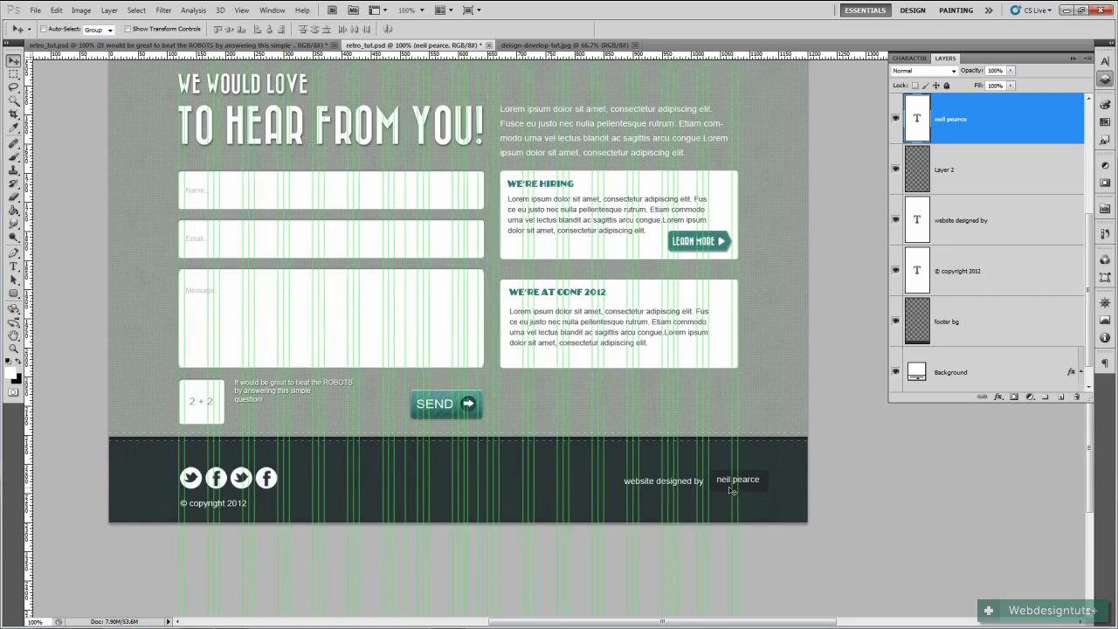
{"action": "left_click", "coordinate": [956, 241], "text": "shift"}
{"action": "left_click_drag", "start_coordinate": [699, 504], "coordinate": [659, 507]}
{"action": "key", "text": "Down"}
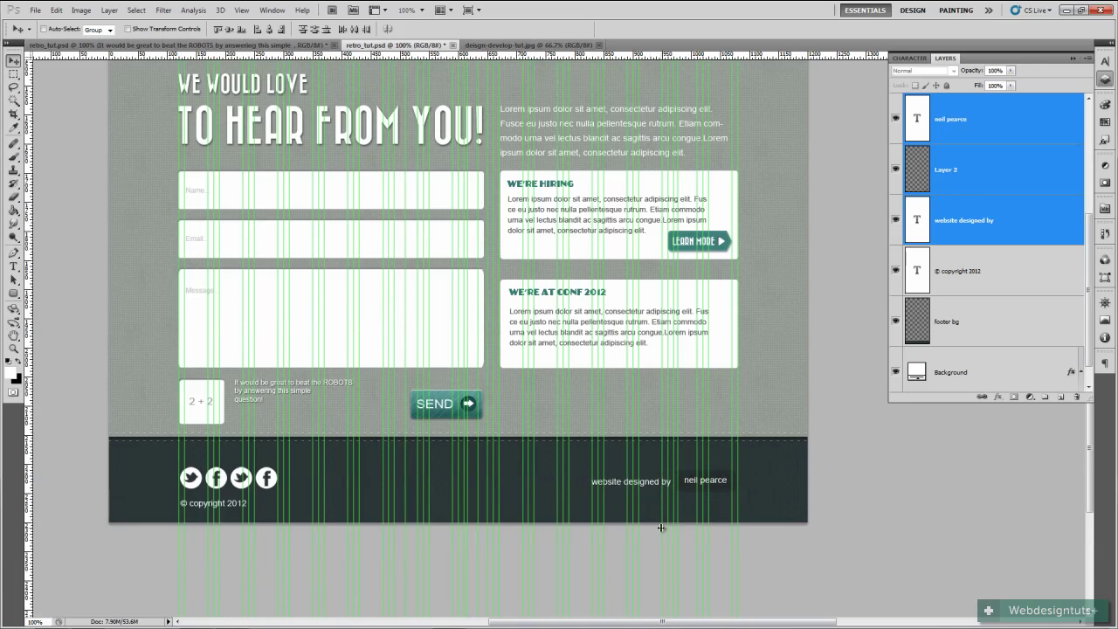
{"action": "key", "text": "Right"}
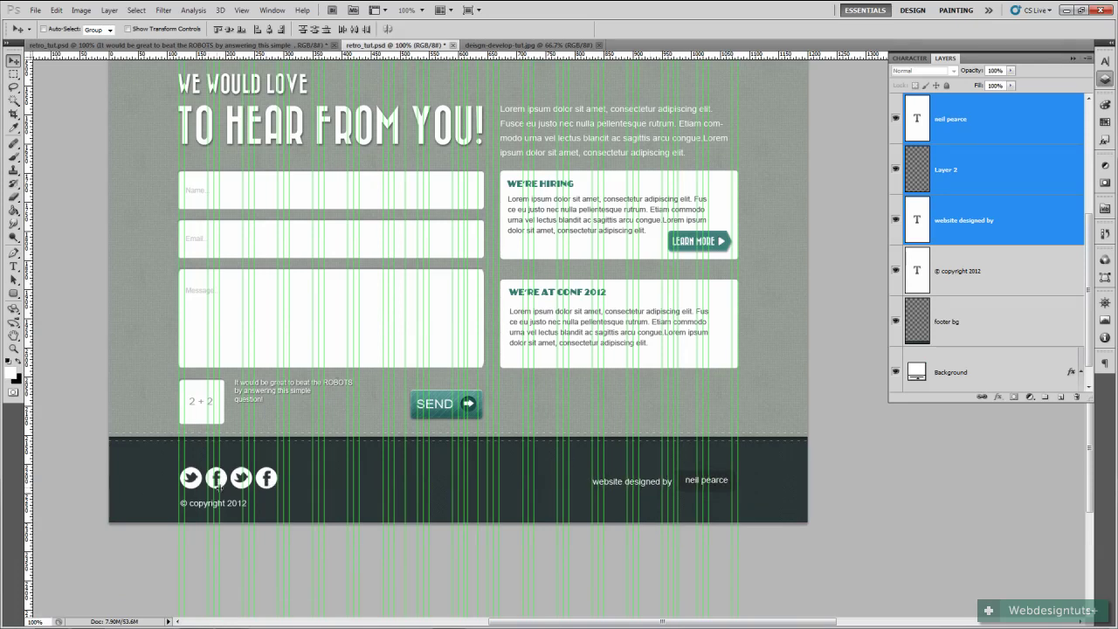
Hide the guides and review the page's header, banner, About Us and contact sections
{"action": "scroll", "coordinate": [534, 313], "scroll_direction": "up", "scroll_amount": 10}
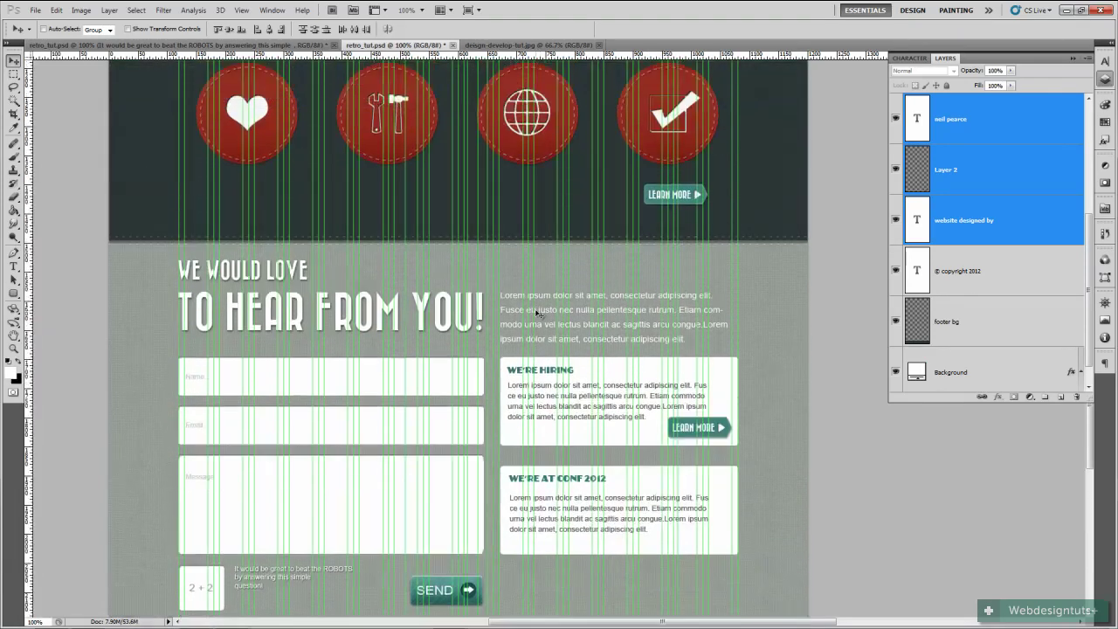
{"action": "scroll", "coordinate": [538, 315], "scroll_direction": "up", "scroll_amount": 10}
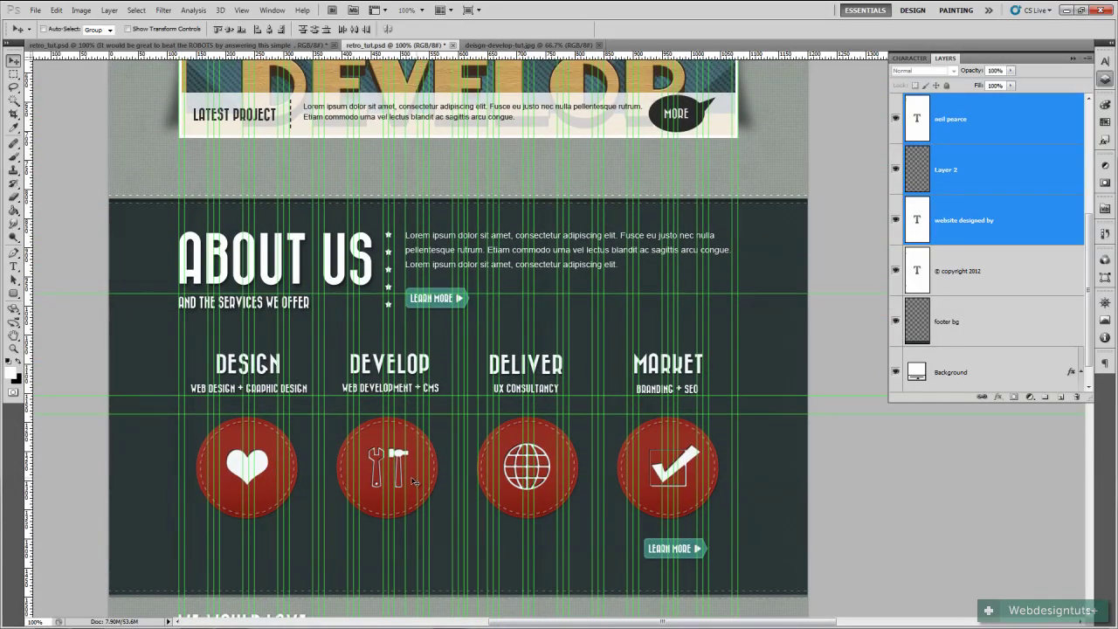
{"action": "scroll", "coordinate": [375, 423], "scroll_direction": "down", "scroll_amount": 2}
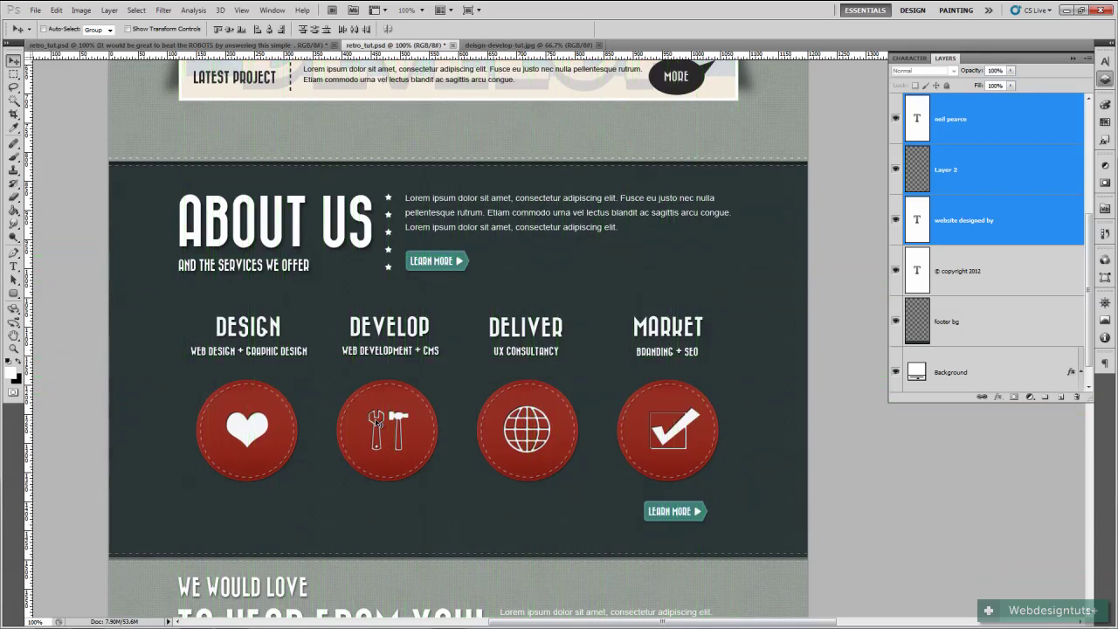
{"action": "scroll", "coordinate": [378, 445], "scroll_direction": "down", "scroll_amount": 4}
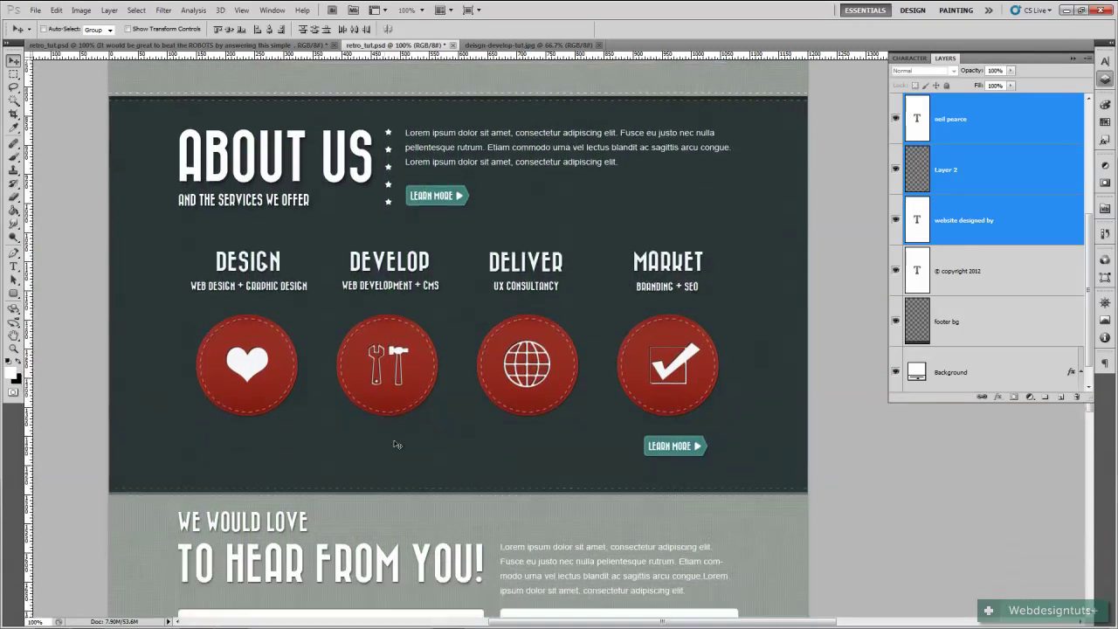
{"action": "scroll", "coordinate": [405, 391], "scroll_direction": "up", "scroll_amount": 7}
{"action": "scroll", "coordinate": [404, 390], "scroll_direction": "up", "scroll_amount": 15}
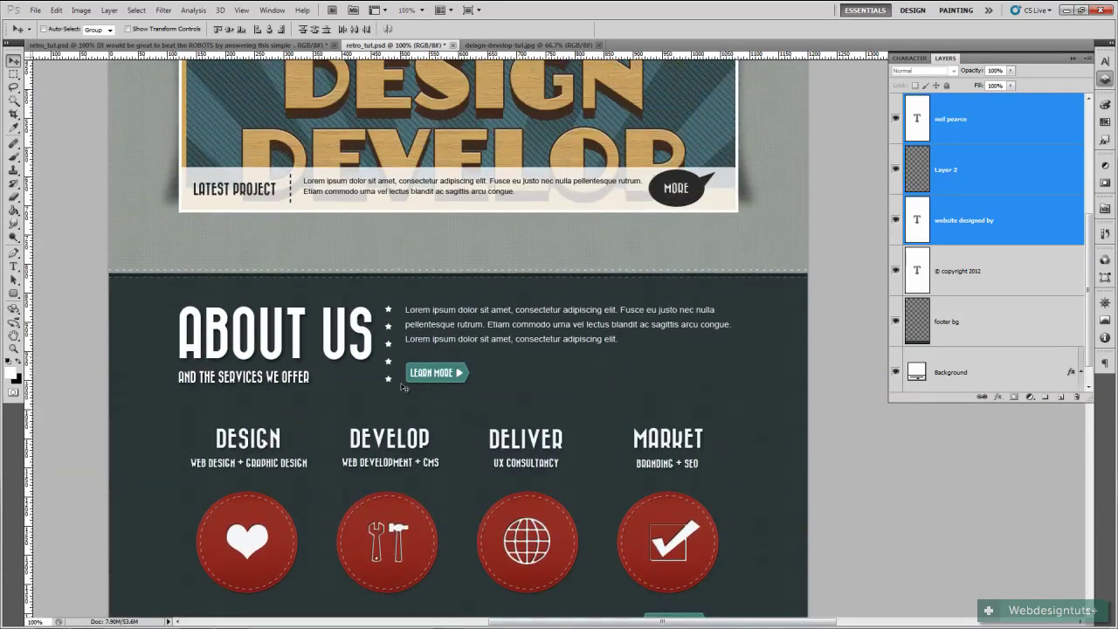
{"action": "scroll", "coordinate": [404, 388], "scroll_direction": "up", "scroll_amount": 2}
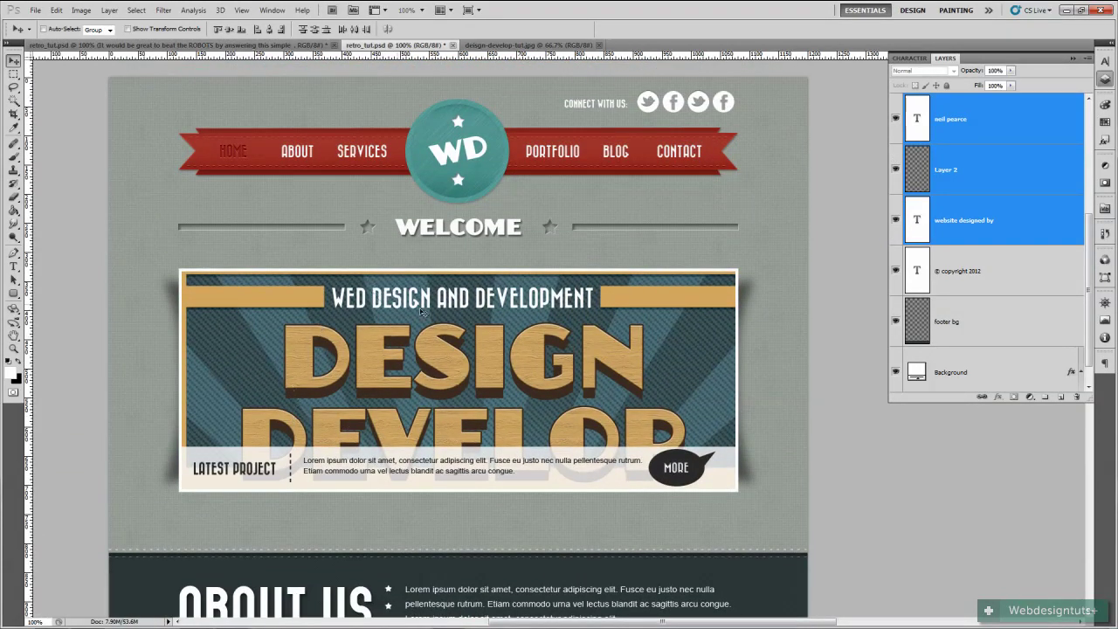
{"action": "scroll", "coordinate": [483, 342], "scroll_direction": "right", "scroll_amount": 3}
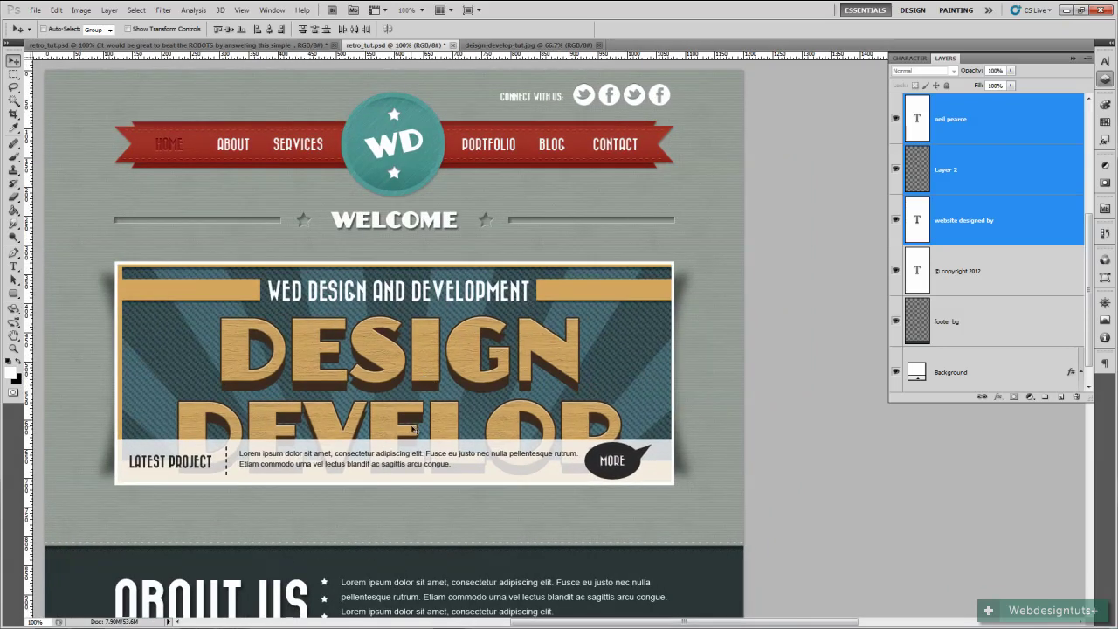
{"action": "scroll", "coordinate": [414, 428], "scroll_direction": "down", "scroll_amount": 10}
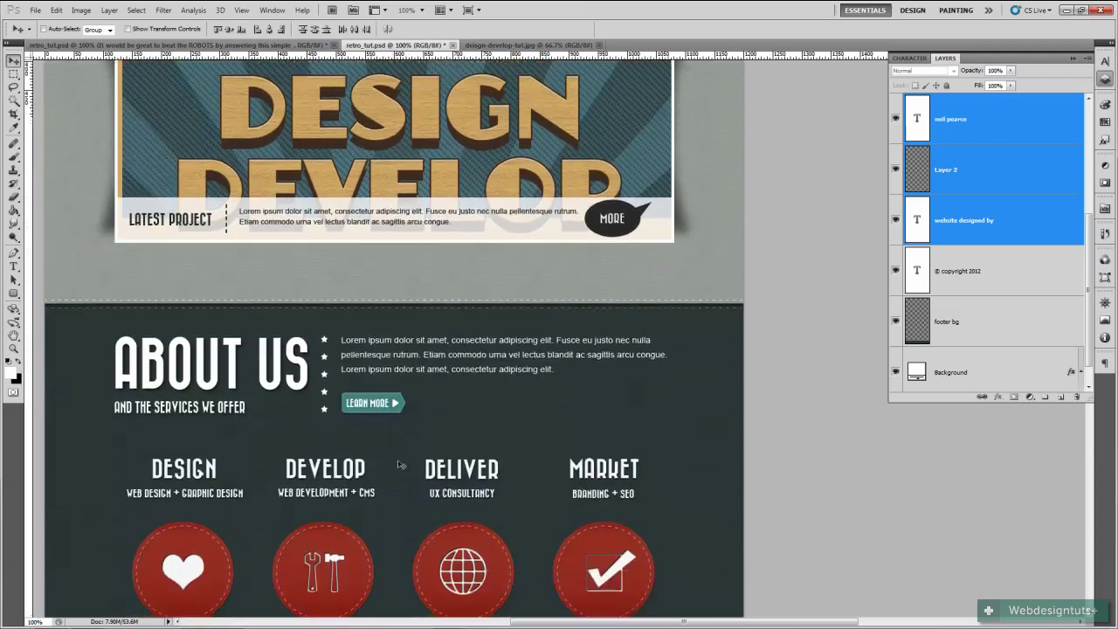
{"action": "scroll", "coordinate": [401, 464], "scroll_direction": "down", "scroll_amount": 10}
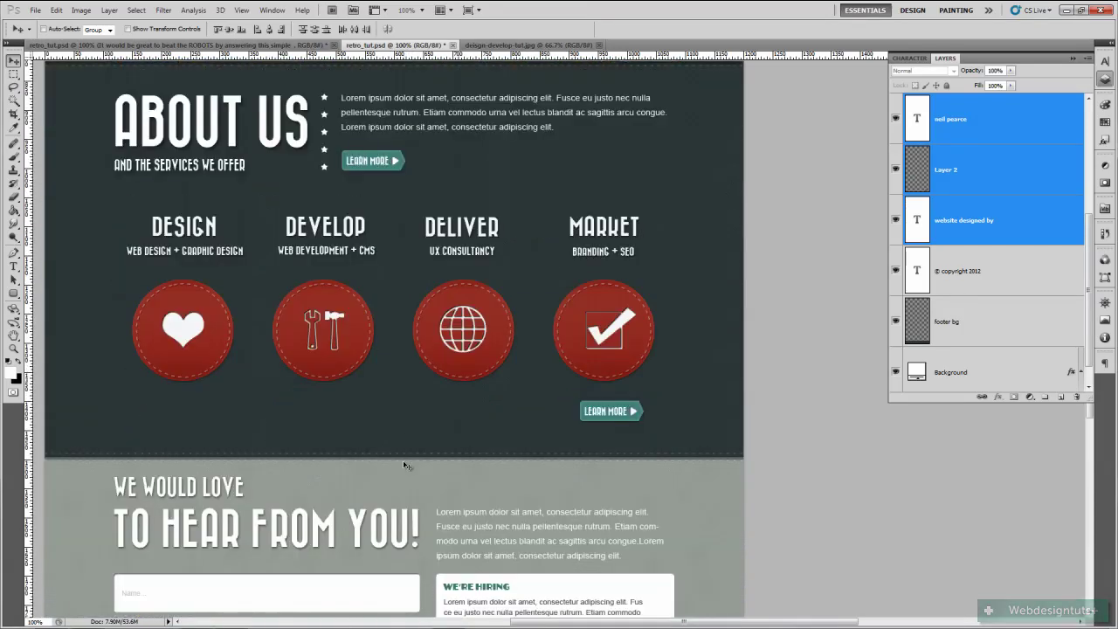